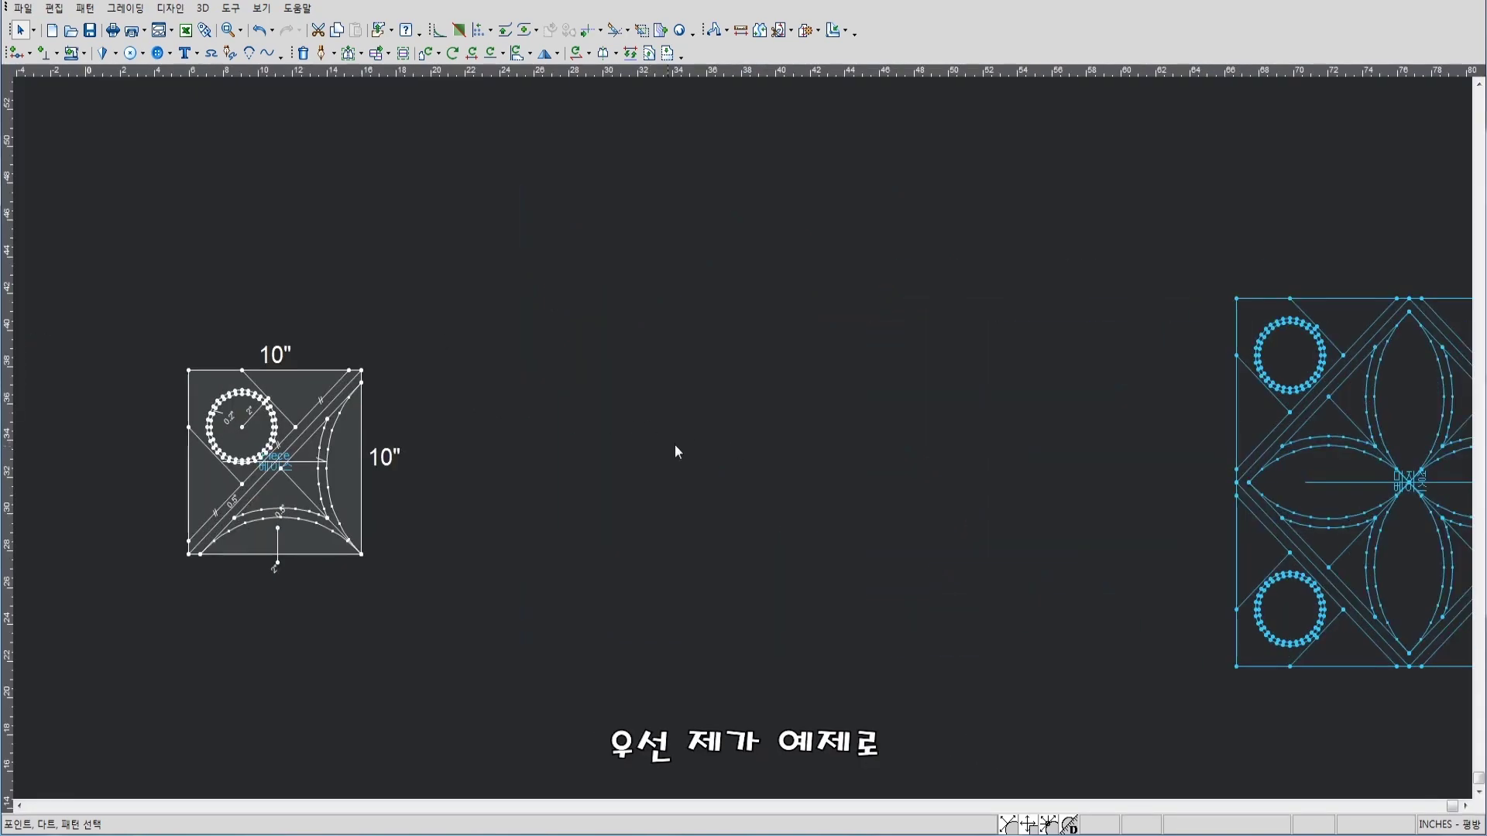
Drag the 10-inch quarter-block square alongside the reference quilt block for comparison
{"action": "left_click_drag", "start_coordinate": [355, 447], "coordinate": [1138, 373]}
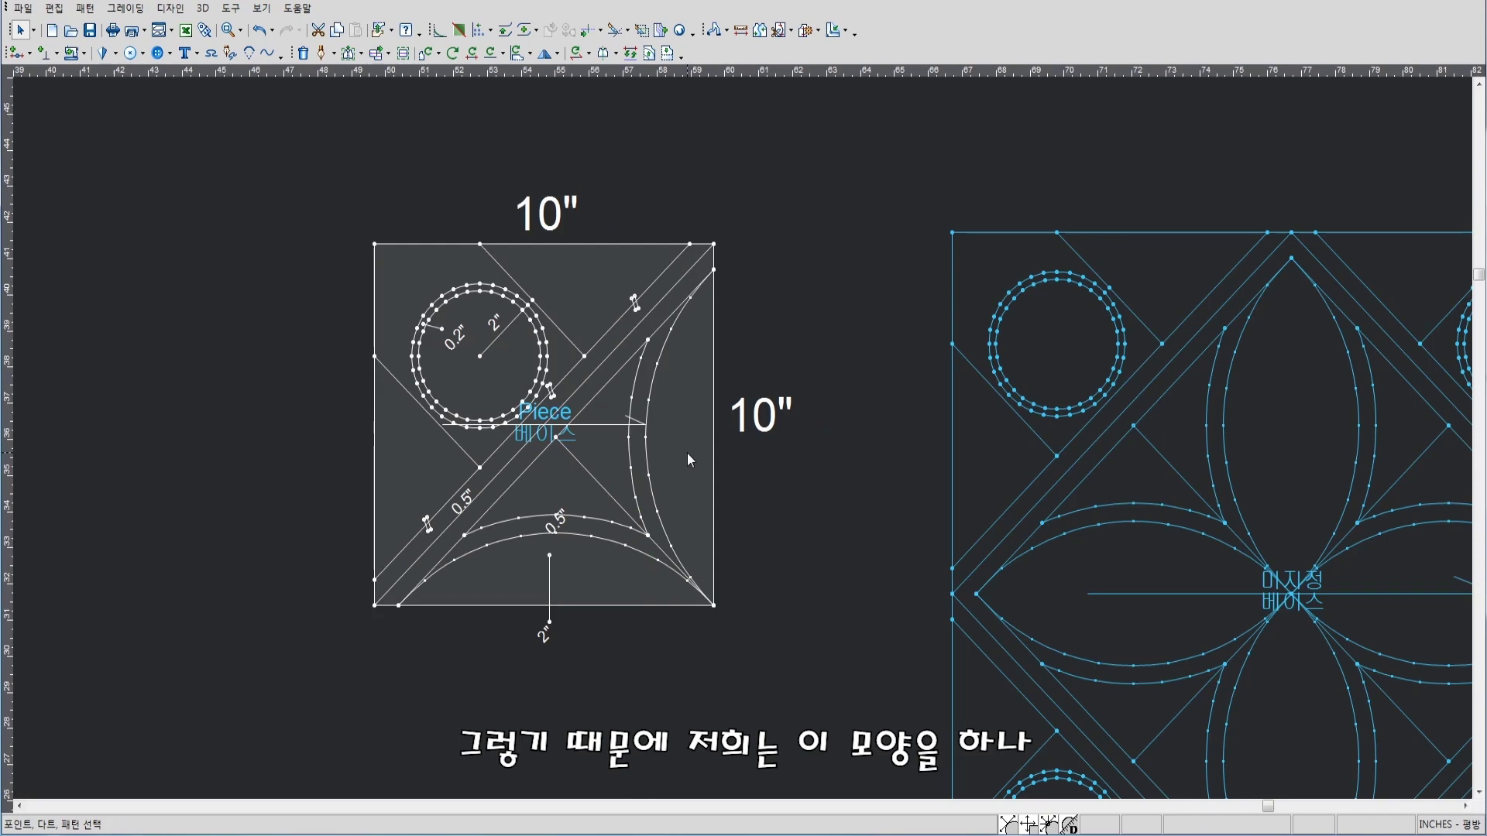
{"action": "scroll", "coordinate": [651, 465], "scroll_direction": "down", "scroll_amount": 3}
{"action": "scroll", "coordinate": [746, 438], "scroll_direction": "up", "scroll_amount": 2}
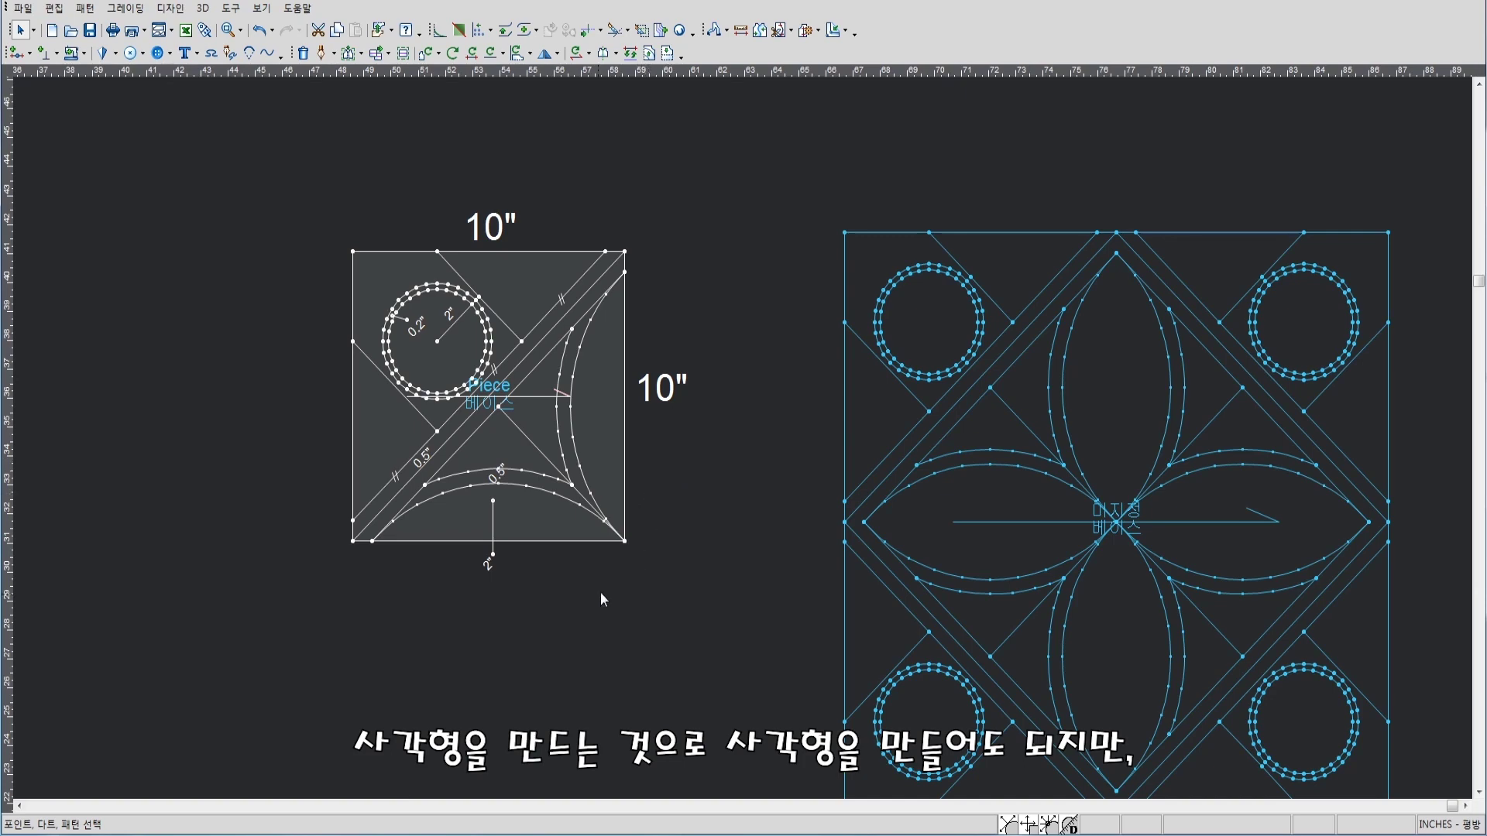
{"action": "scroll", "coordinate": [742, 438], "scroll_direction": "down", "scroll_amount": 1}
Make a 10 × 10 inch rectangle piece, Piece2, and place it below the first square
{"action": "right_click", "coordinate": [733, 444]}
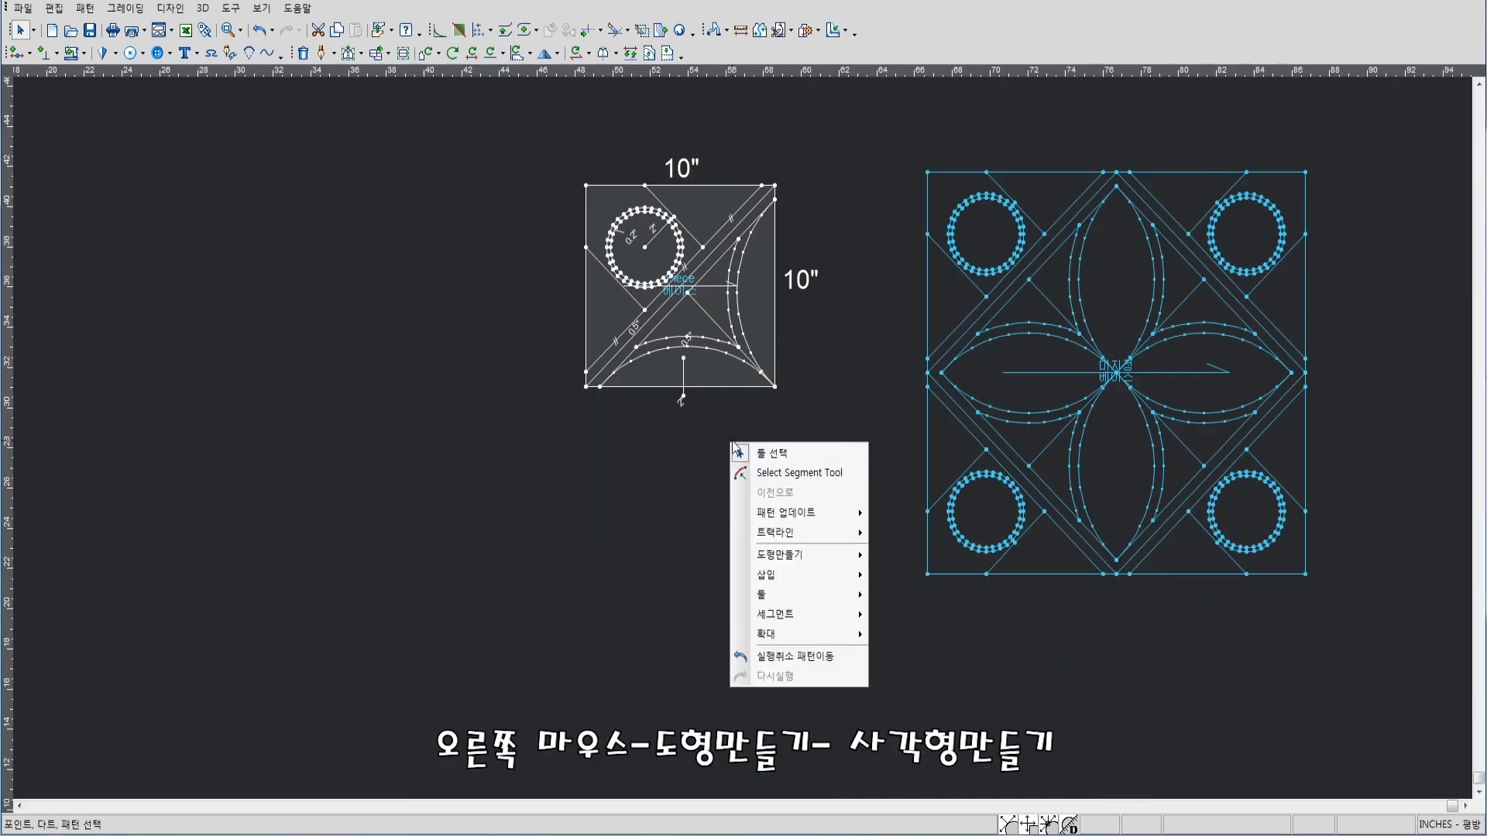
{"action": "mouse_move", "coordinate": [789, 555]}
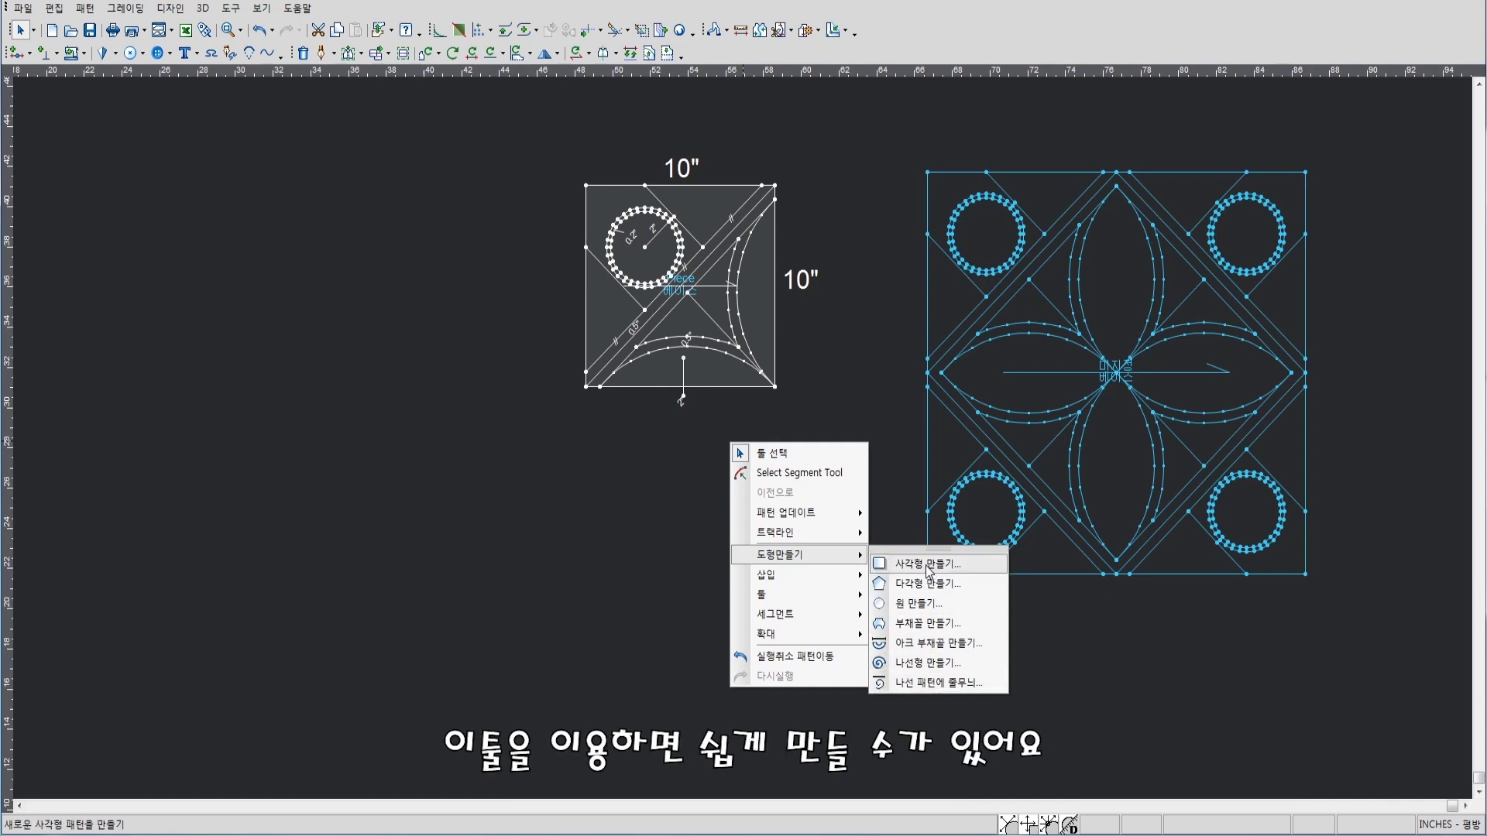
{"action": "left_click", "coordinate": [929, 572]}
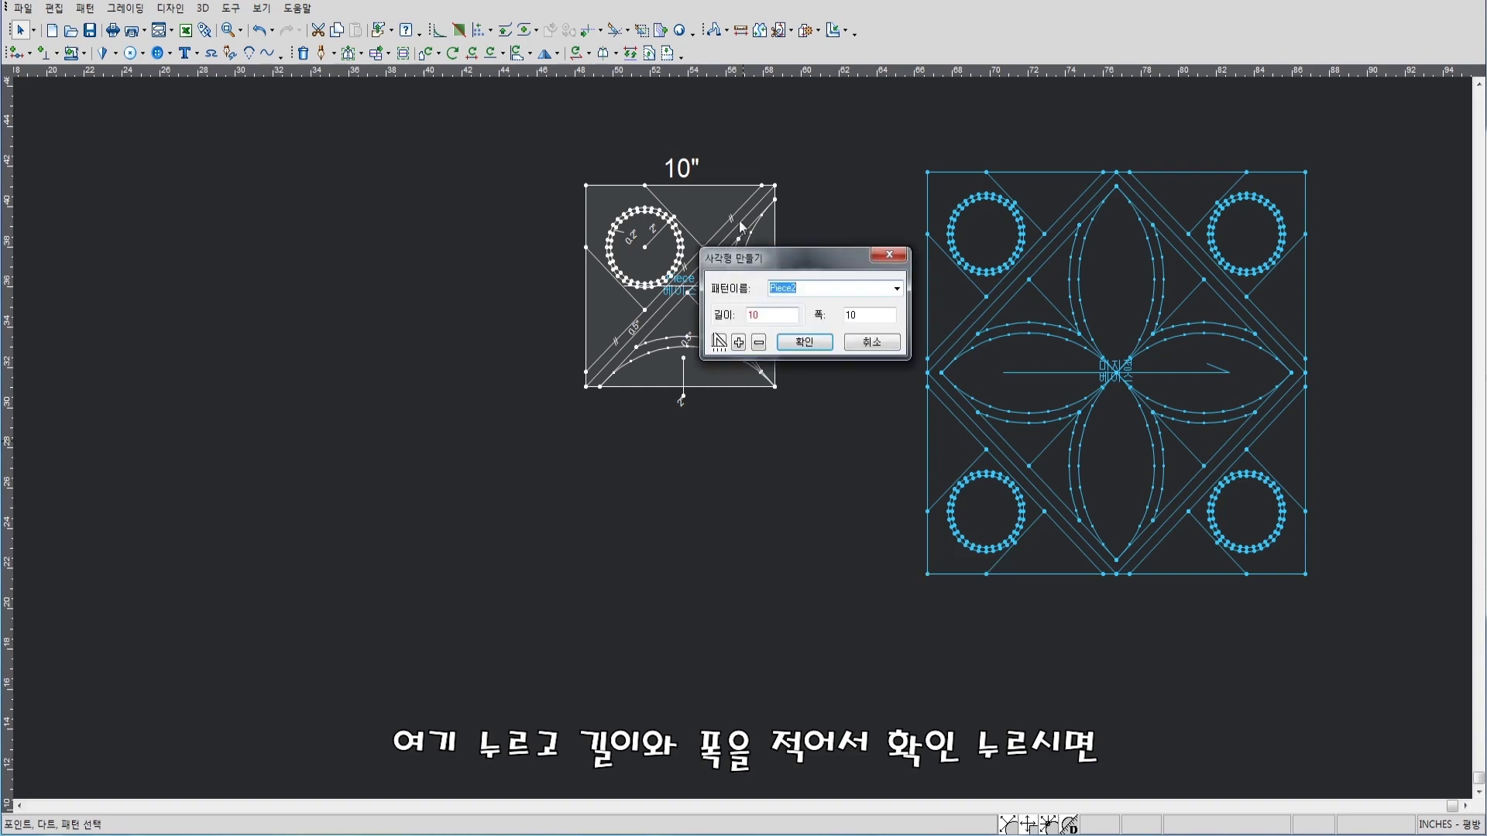
{"action": "left_click_drag", "start_coordinate": [851, 194], "coordinate": [940, 171]}
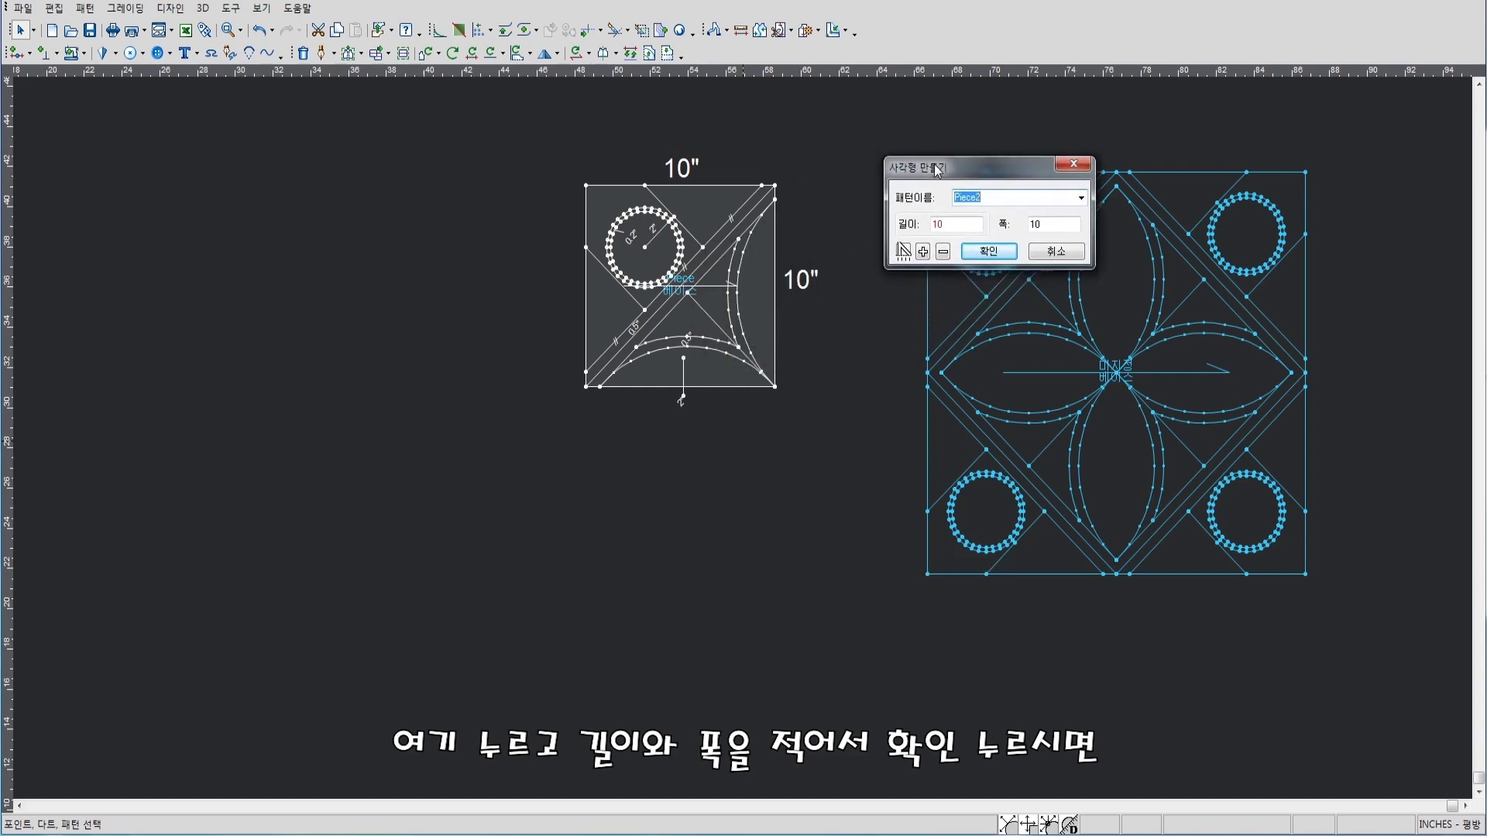
{"action": "left_click", "coordinate": [1032, 222]}
{"action": "left_click", "coordinate": [969, 224]}
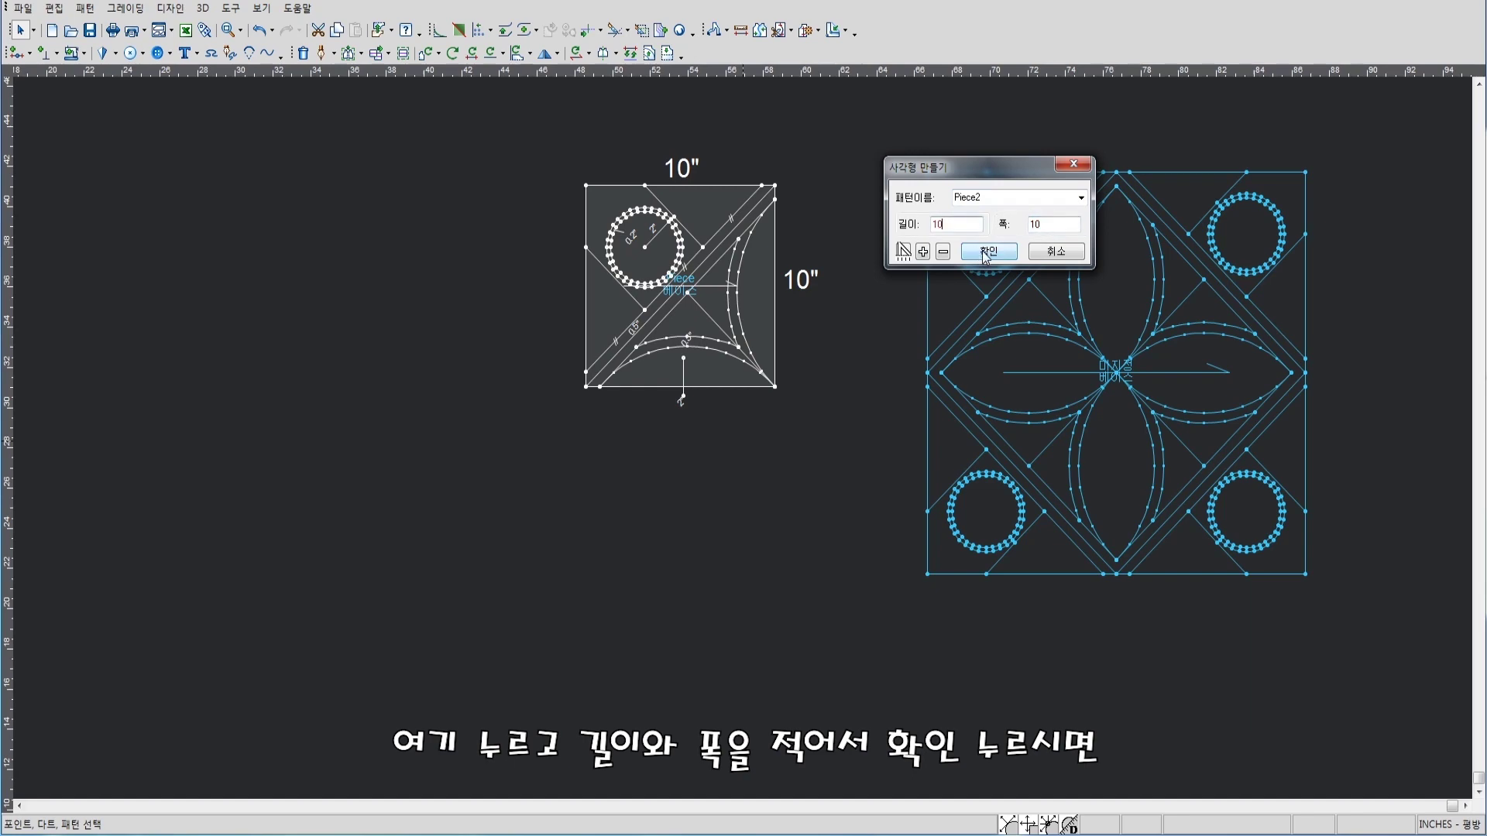
{"action": "left_click", "coordinate": [985, 252]}
{"action": "left_click_drag", "start_coordinate": [528, 234], "coordinate": [597, 568]}
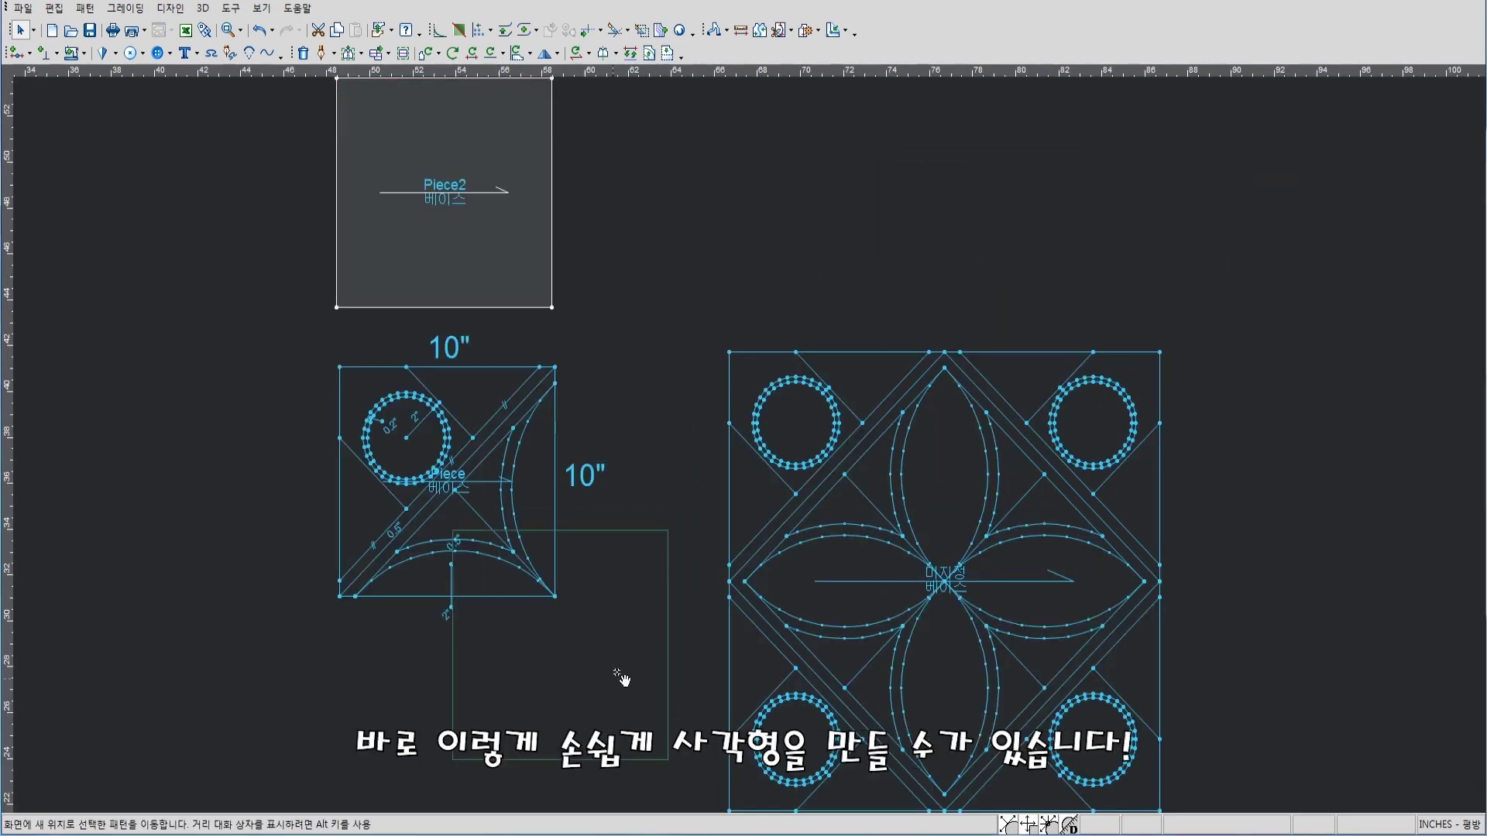
{"action": "scroll", "coordinate": [791, 411], "scroll_direction": "down", "scroll_amount": 1}
{"action": "left_click_drag", "start_coordinate": [792, 410], "coordinate": [737, 475]}
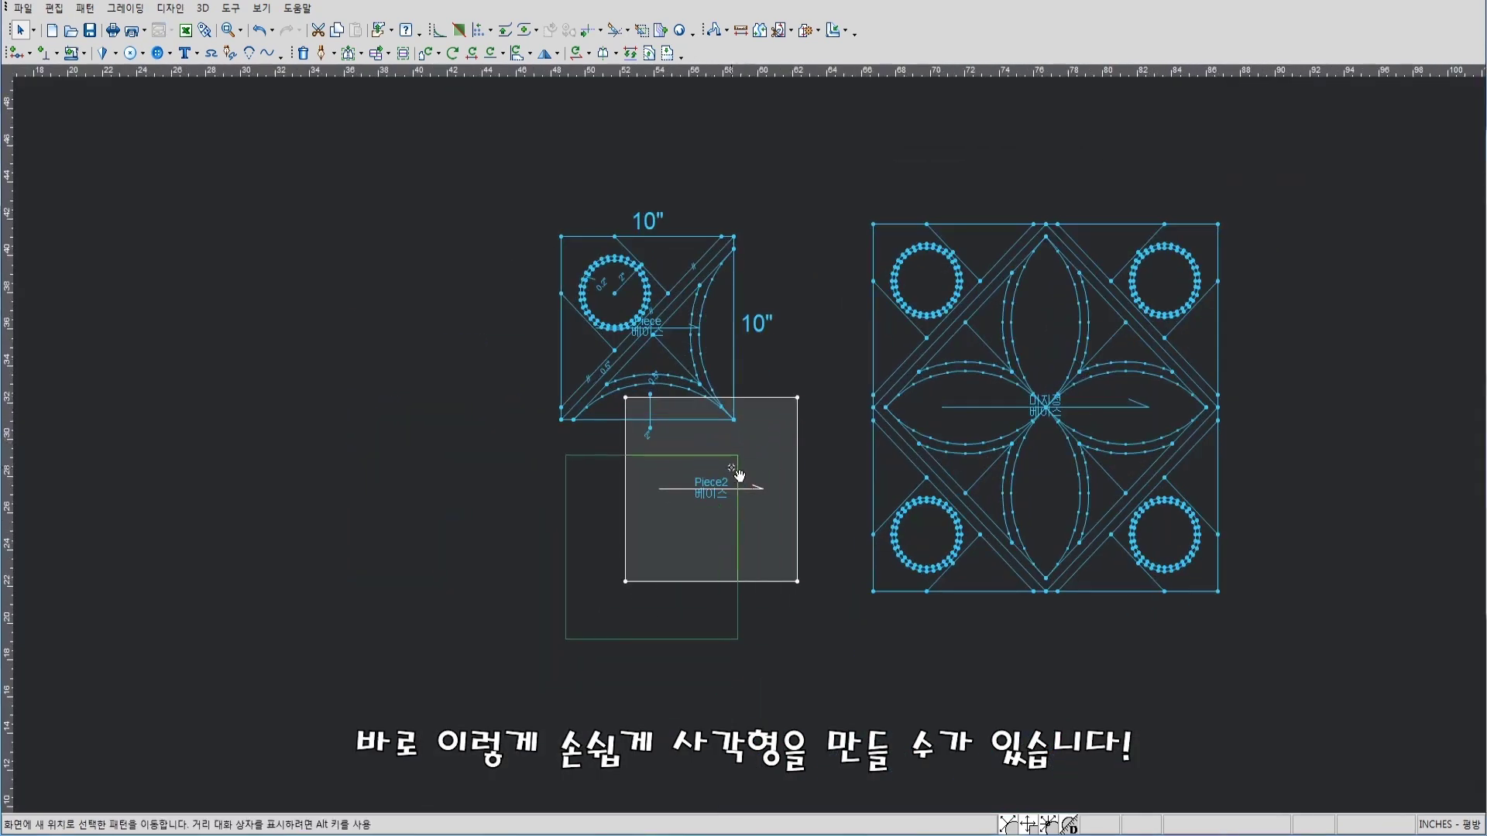
Draw an internal line across Piece2 from its top-right to bottom-left corner
{"action": "right_click", "coordinate": [797, 277]}
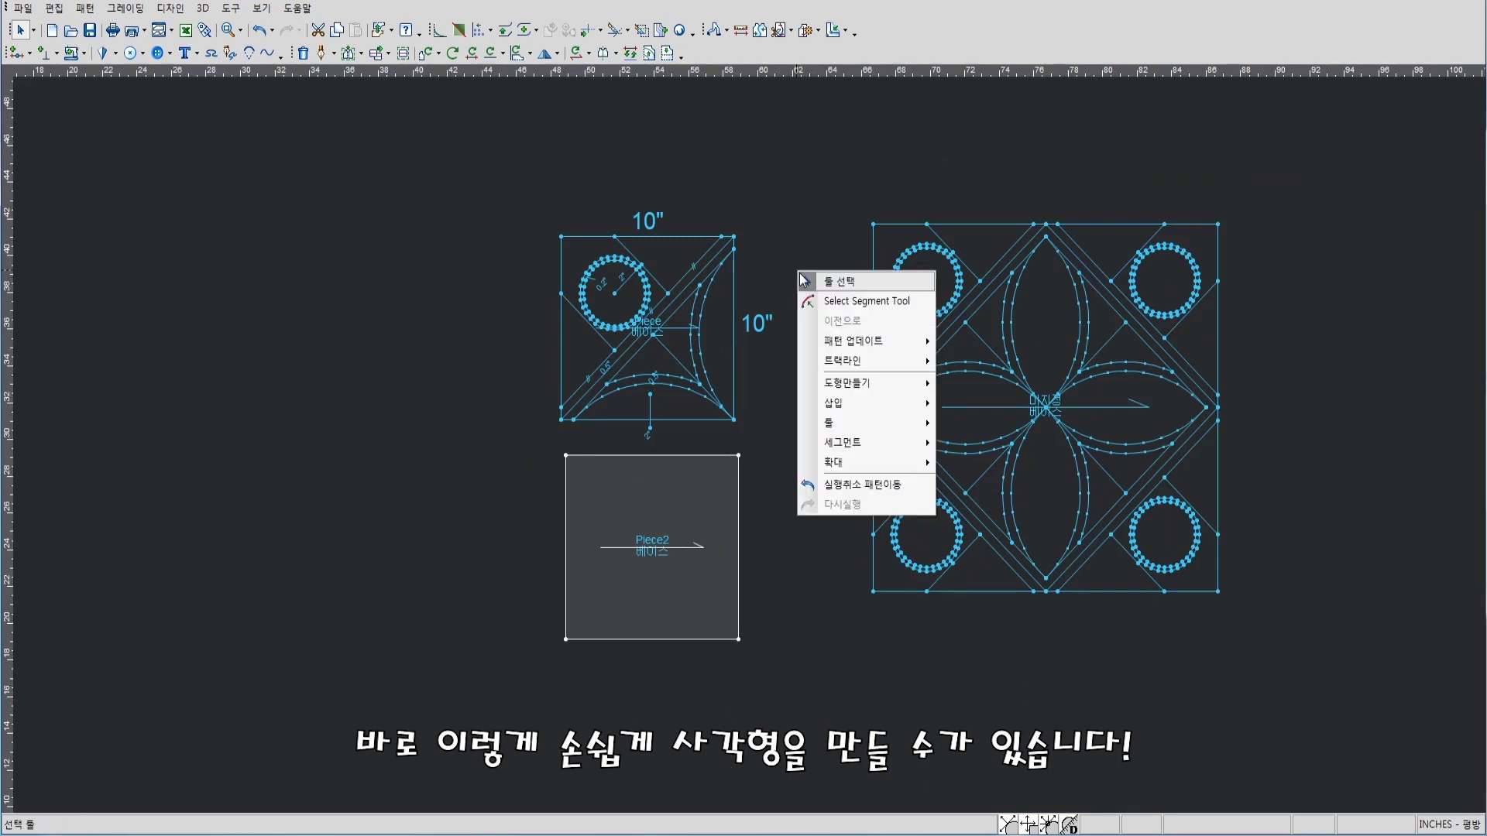
{"action": "key", "text": "Escape"}
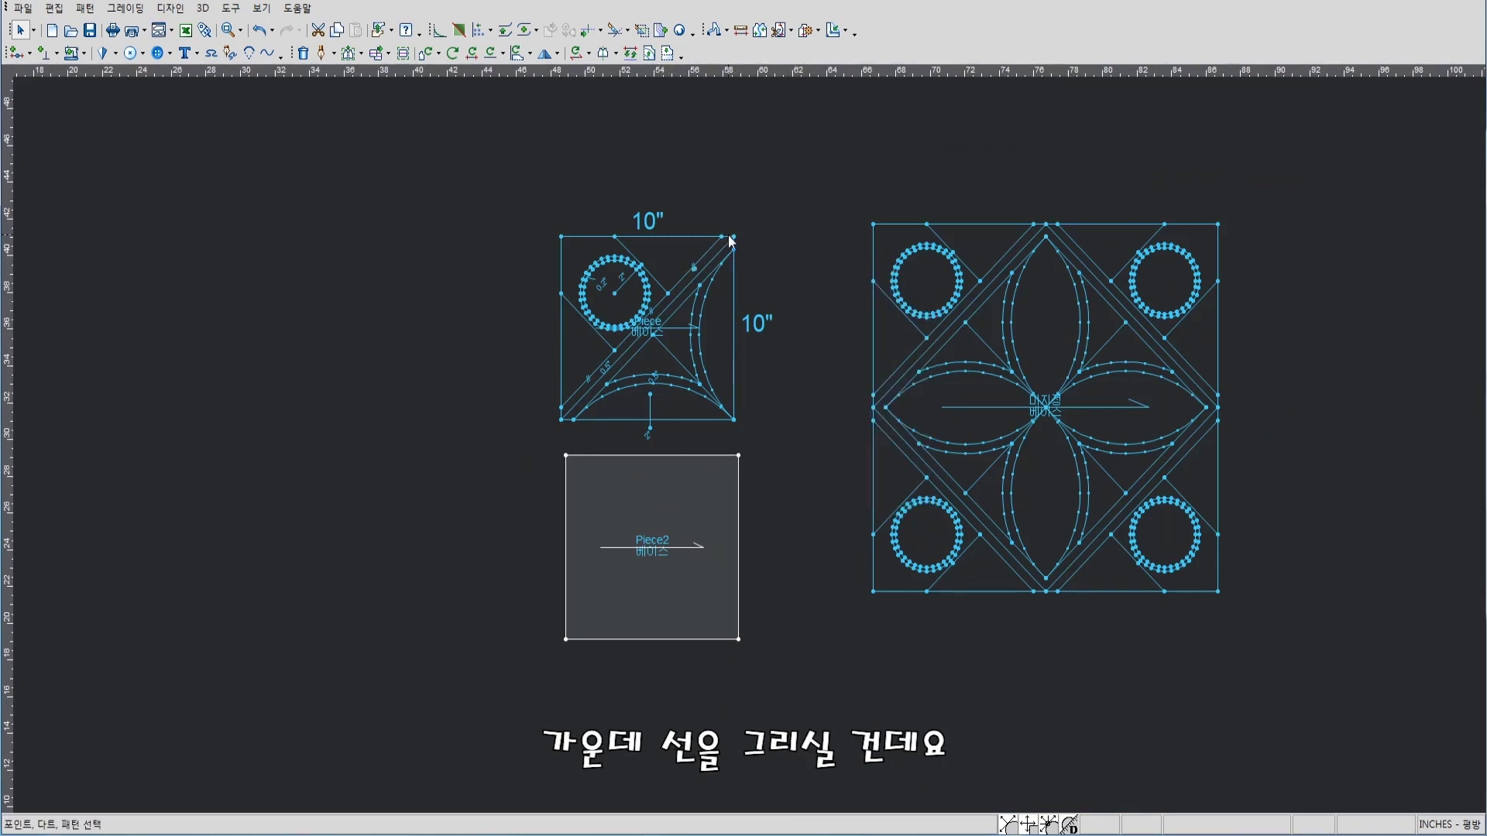
{"action": "key", "text": "d"}
{"action": "left_click", "coordinate": [739, 457]}
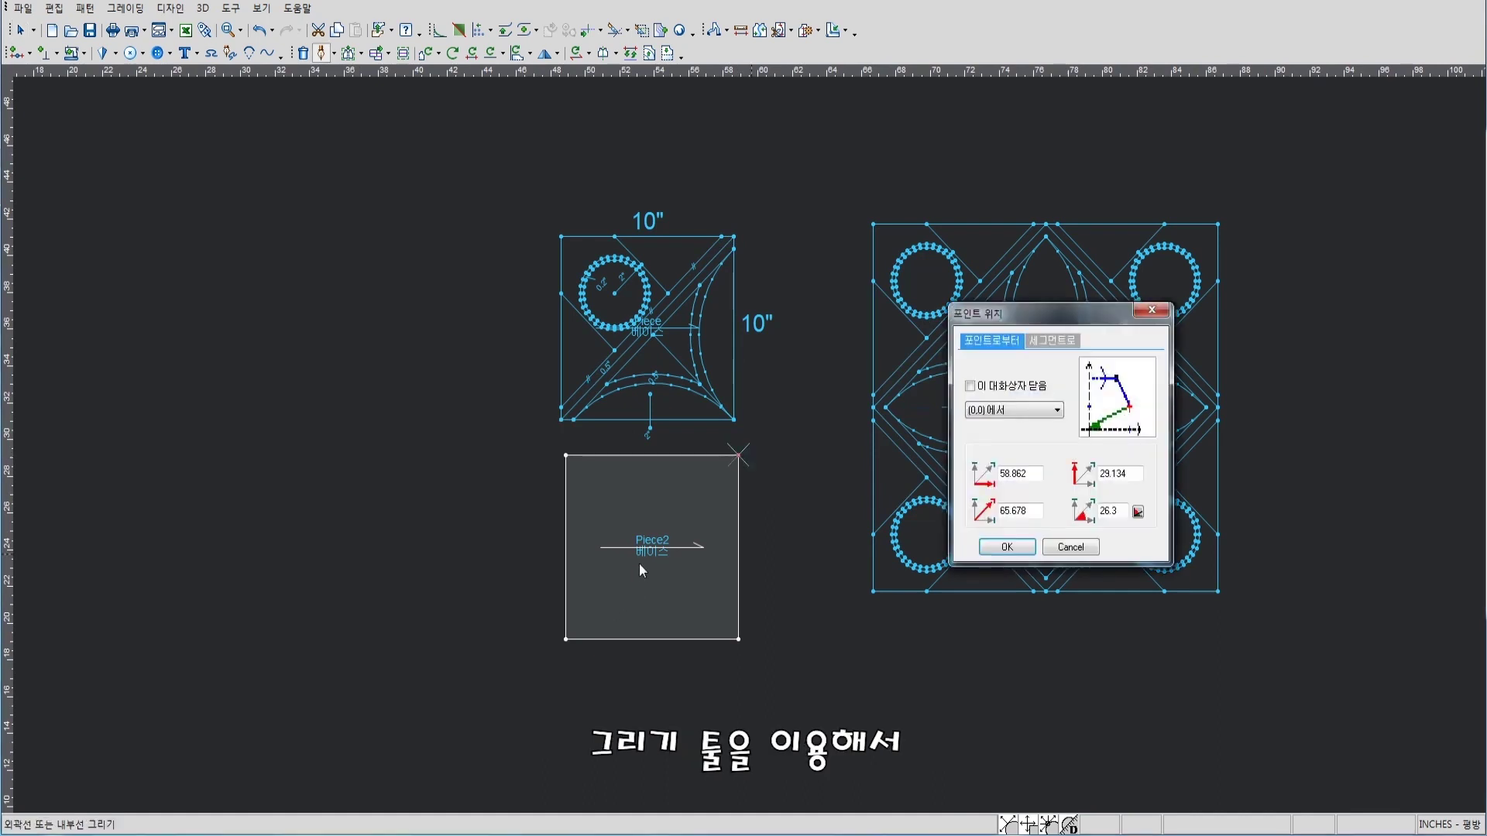
{"action": "left_click", "coordinate": [566, 639]}
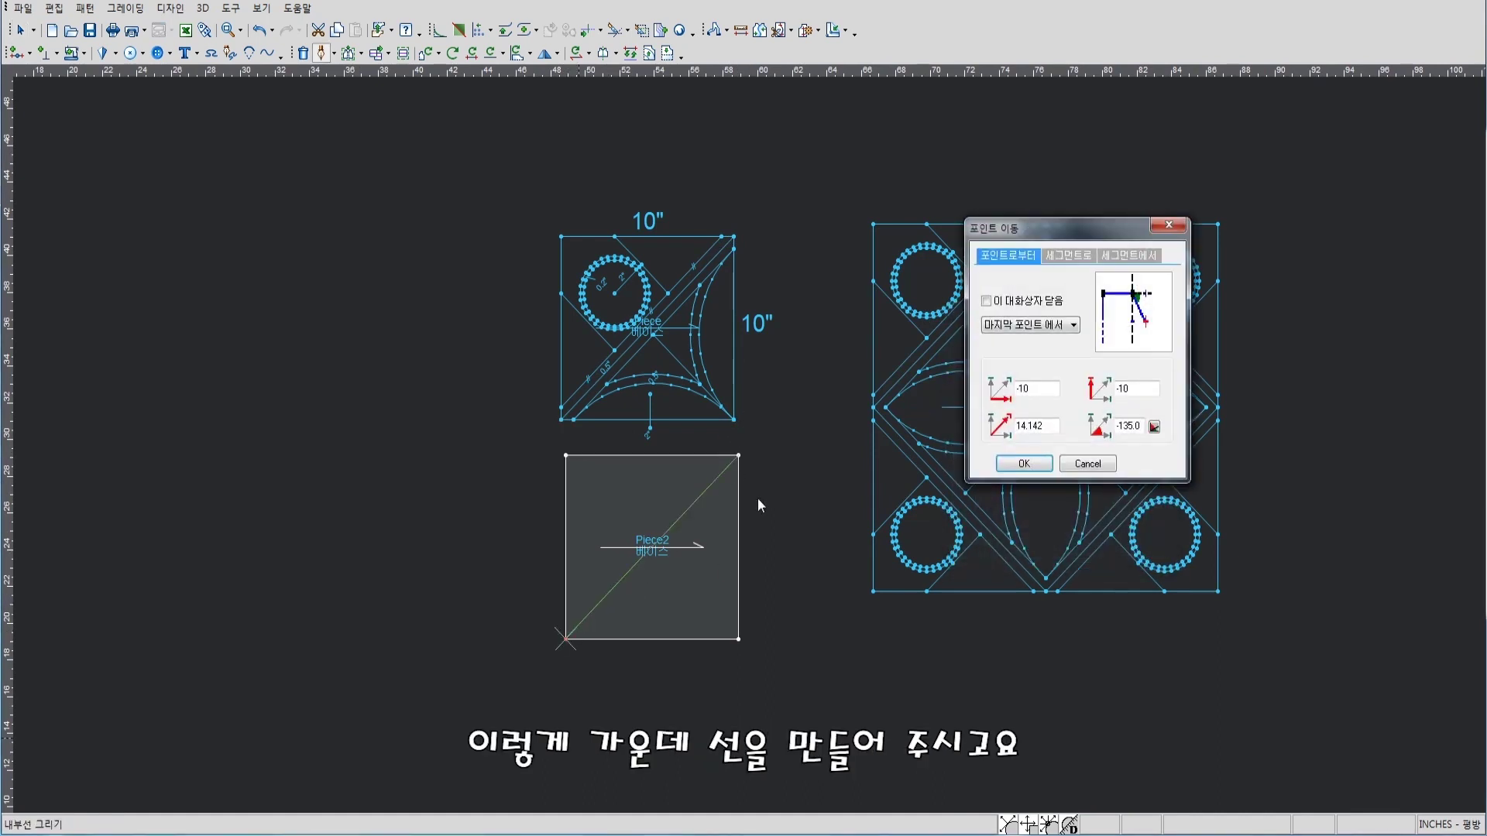
{"action": "right_click", "coordinate": [755, 420]}
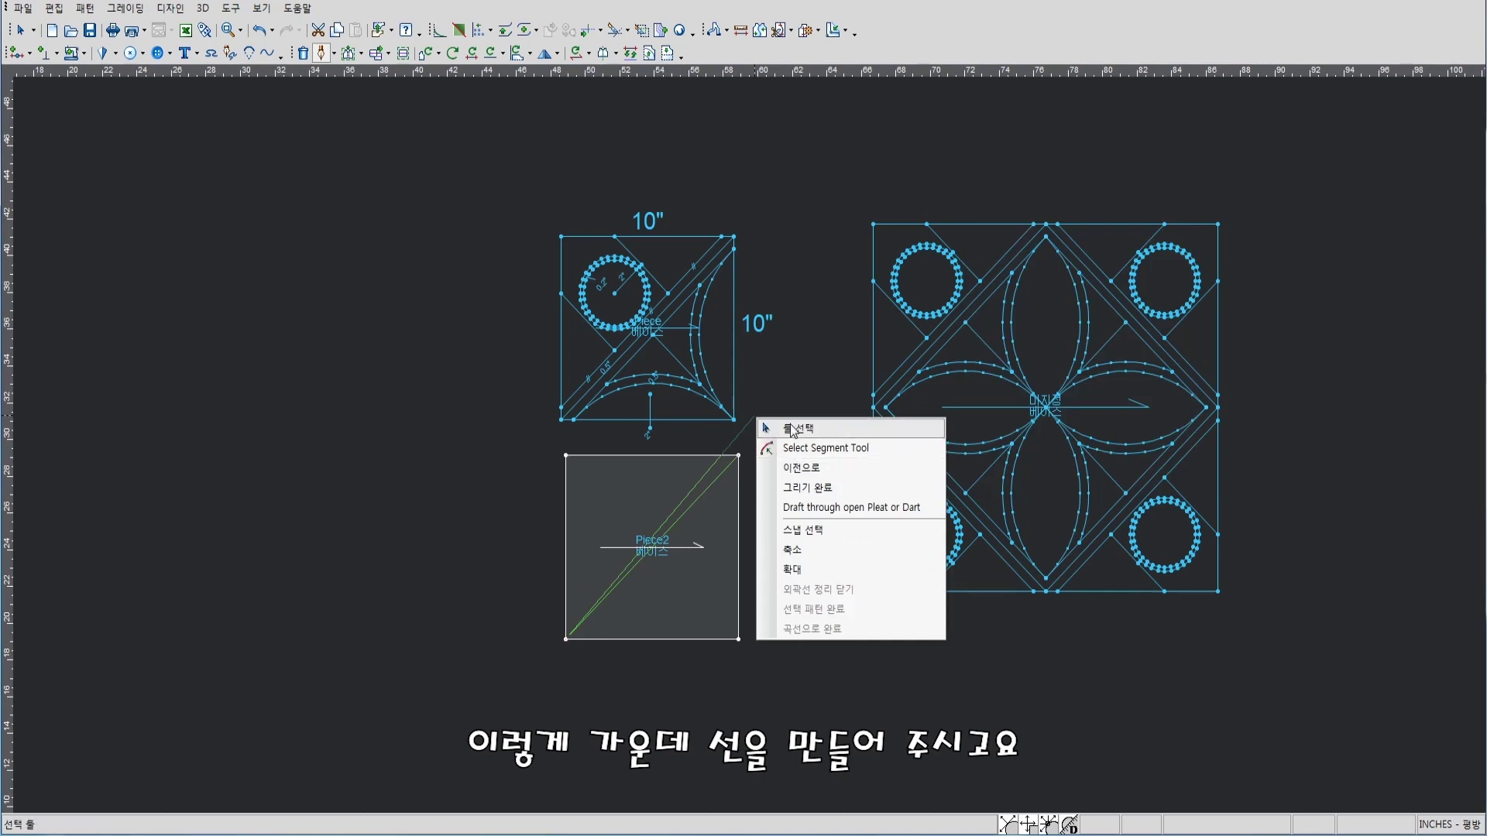
{"action": "left_click", "coordinate": [770, 424]}
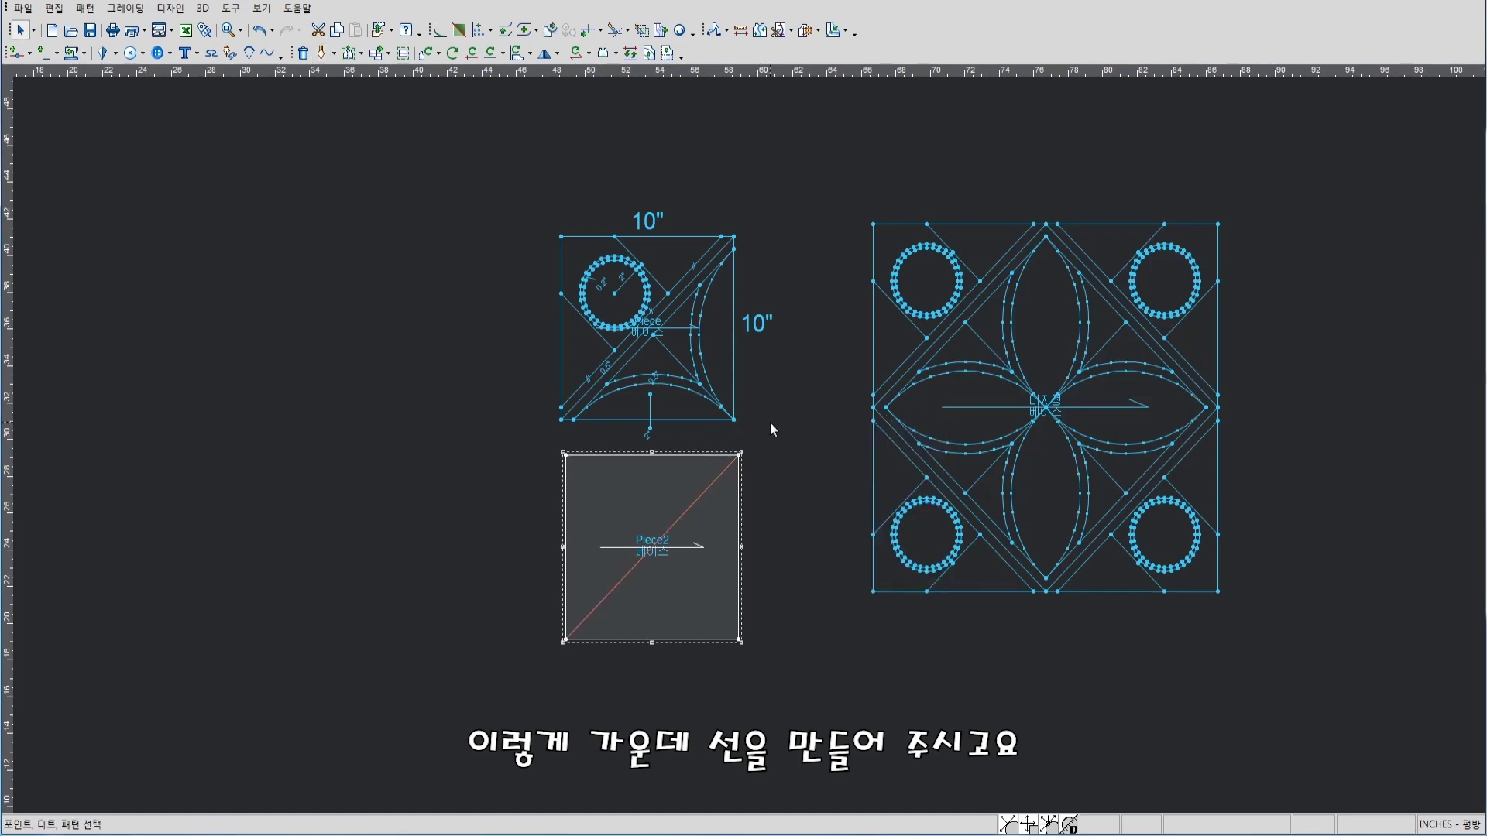
Select Piece2's new diagonal line as the base for parallels
{"action": "left_click", "coordinate": [580, 393]}
{"action": "scroll", "coordinate": [579, 394], "scroll_direction": "up", "scroll_amount": 1}
{"action": "scroll", "coordinate": [742, 438], "scroll_direction": "up", "scroll_amount": 1}
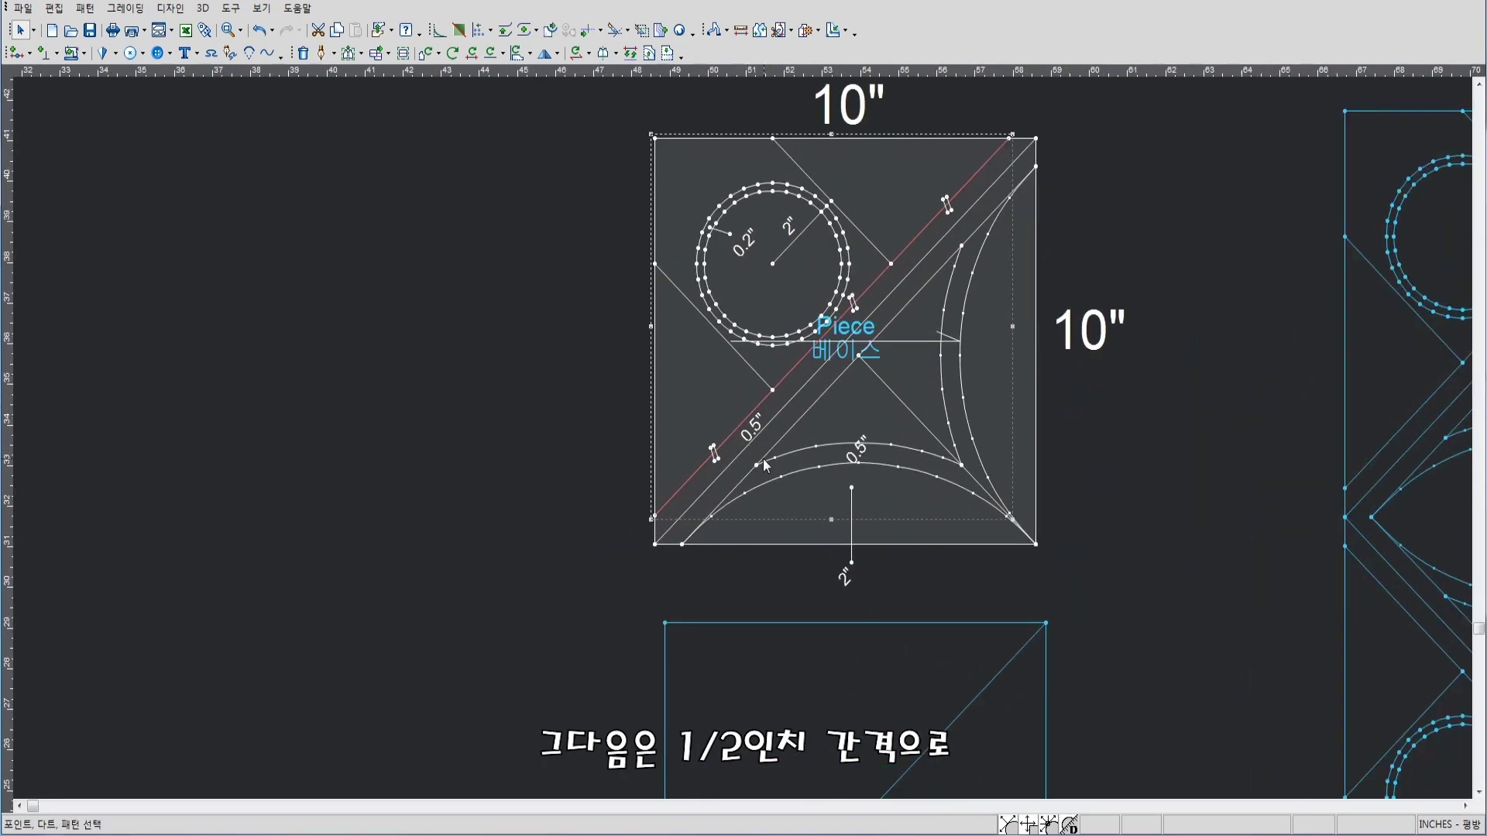
{"action": "scroll", "coordinate": [745, 444], "scroll_direction": "down", "scroll_amount": 3}
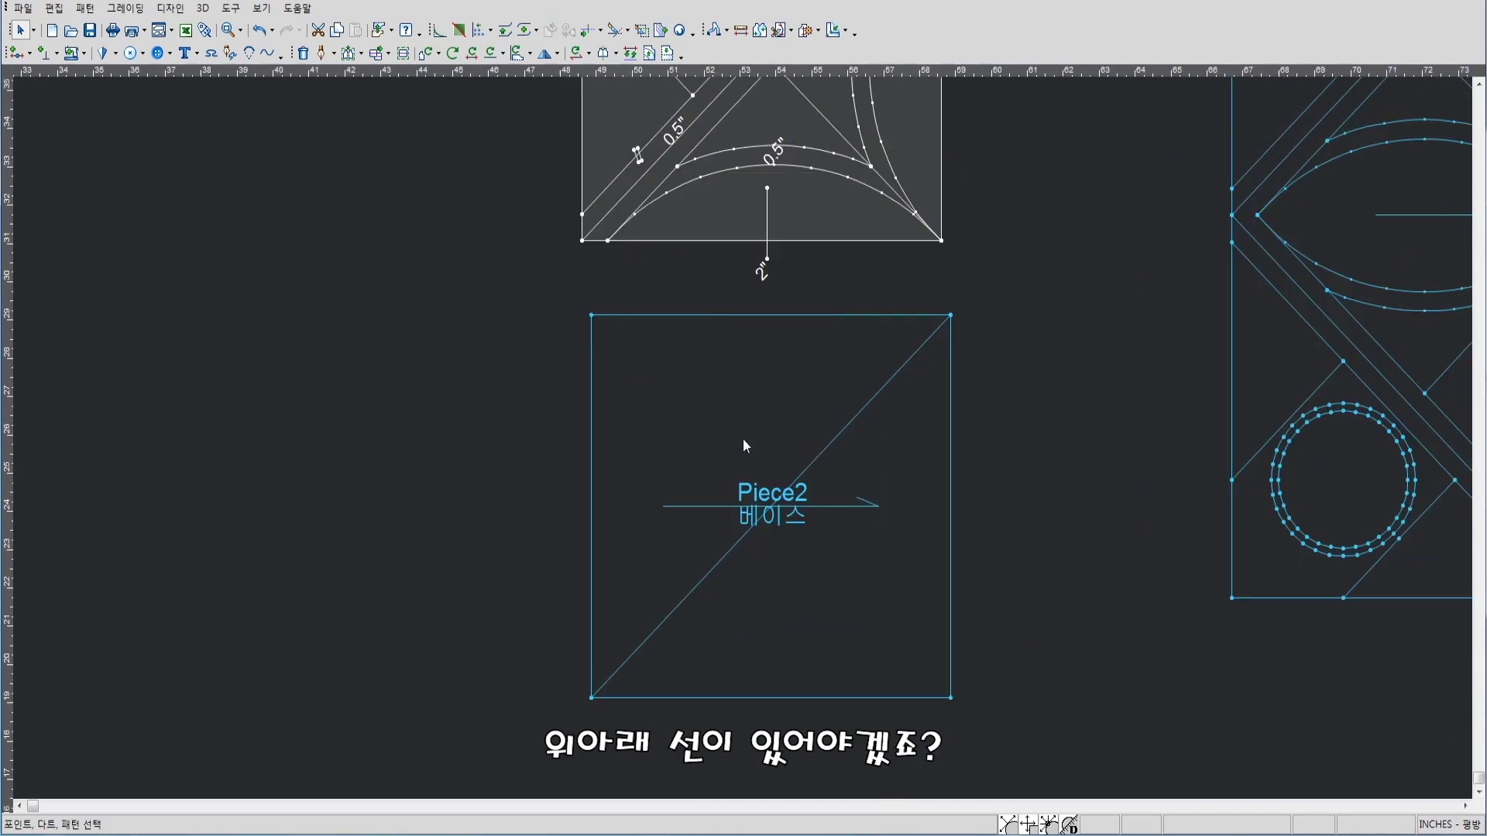
{"action": "left_click", "coordinate": [658, 626]}
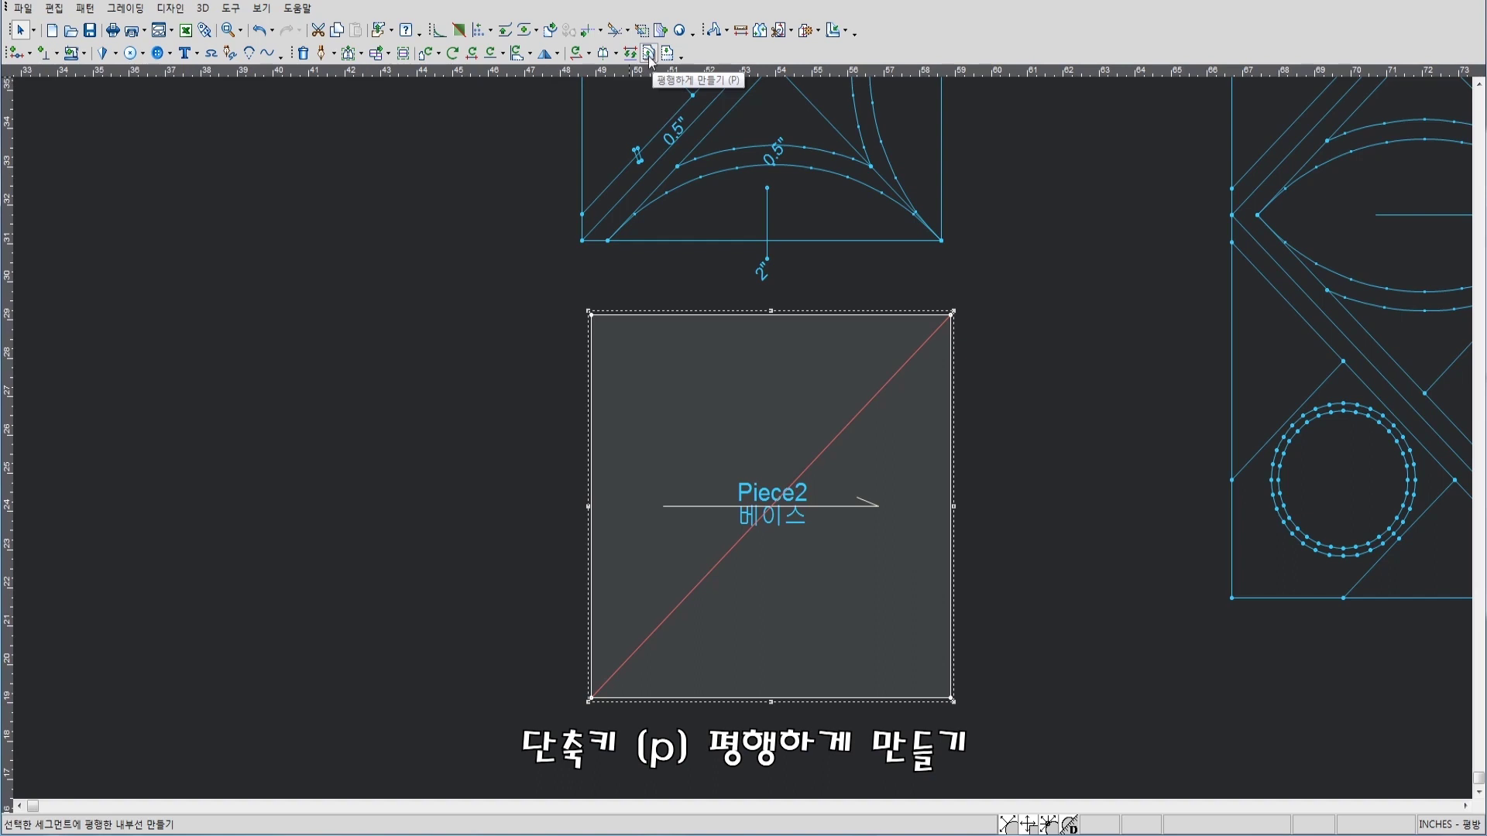
Add parallel lines at 0.5 and -0.5 inch on either side of Piece2's diagonal
{"action": "left_click", "coordinate": [652, 56]}
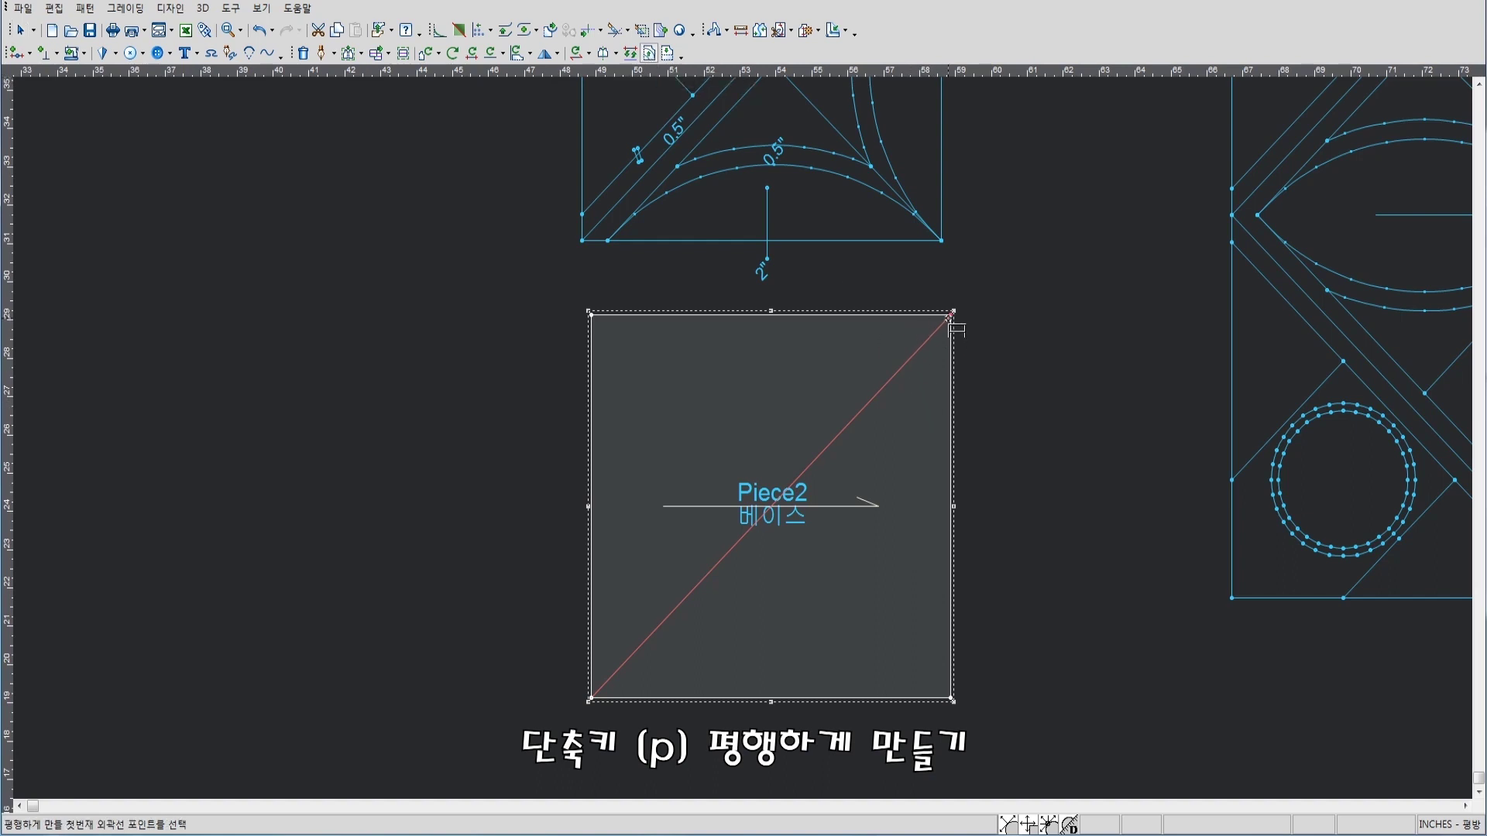
{"action": "left_click", "coordinate": [951, 313]}
{"action": "left_click", "coordinate": [590, 699]}
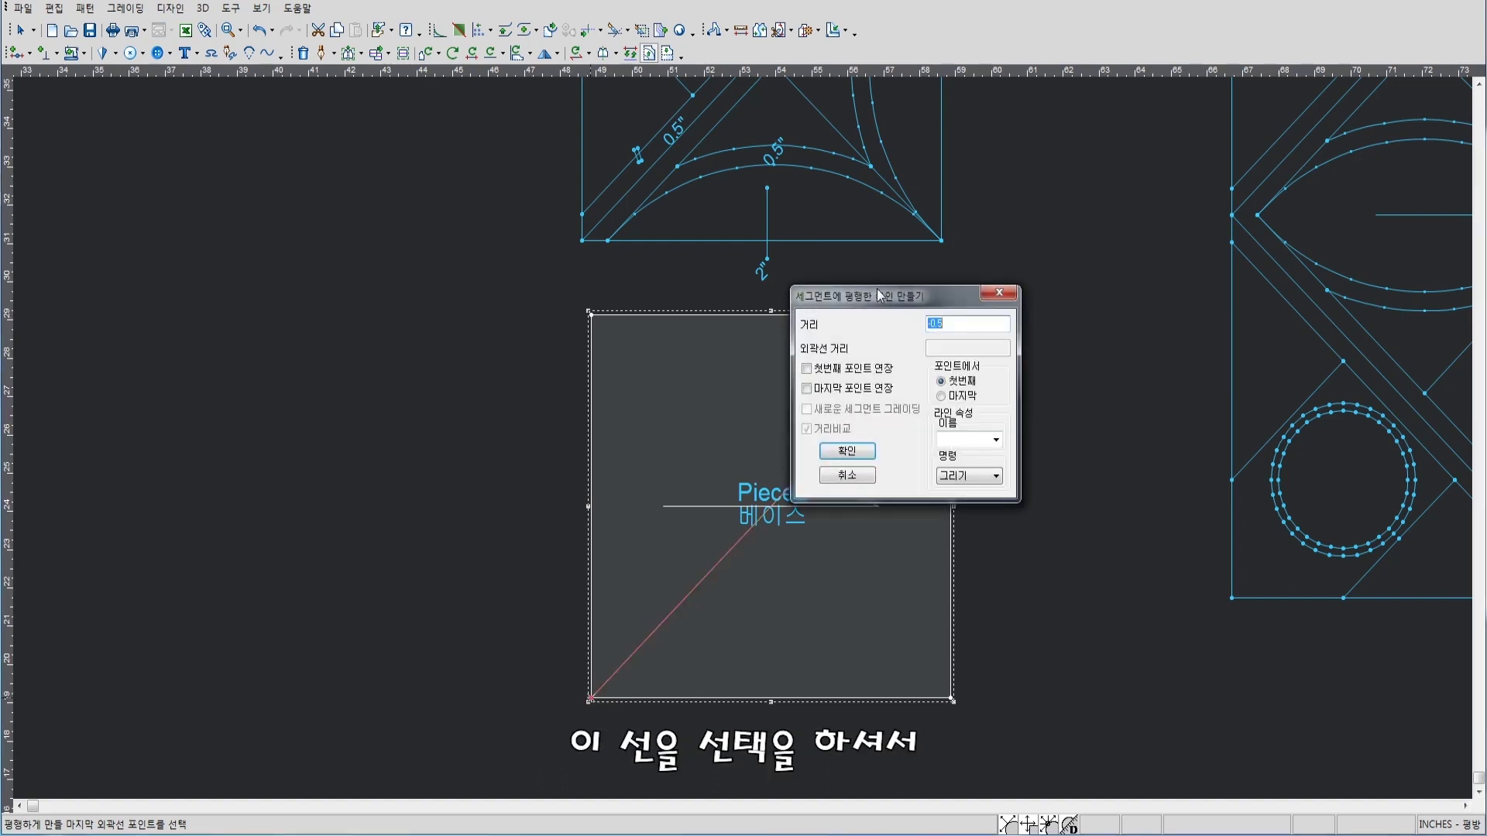
{"action": "left_click_drag", "start_coordinate": [876, 291], "coordinate": [1191, 288]}
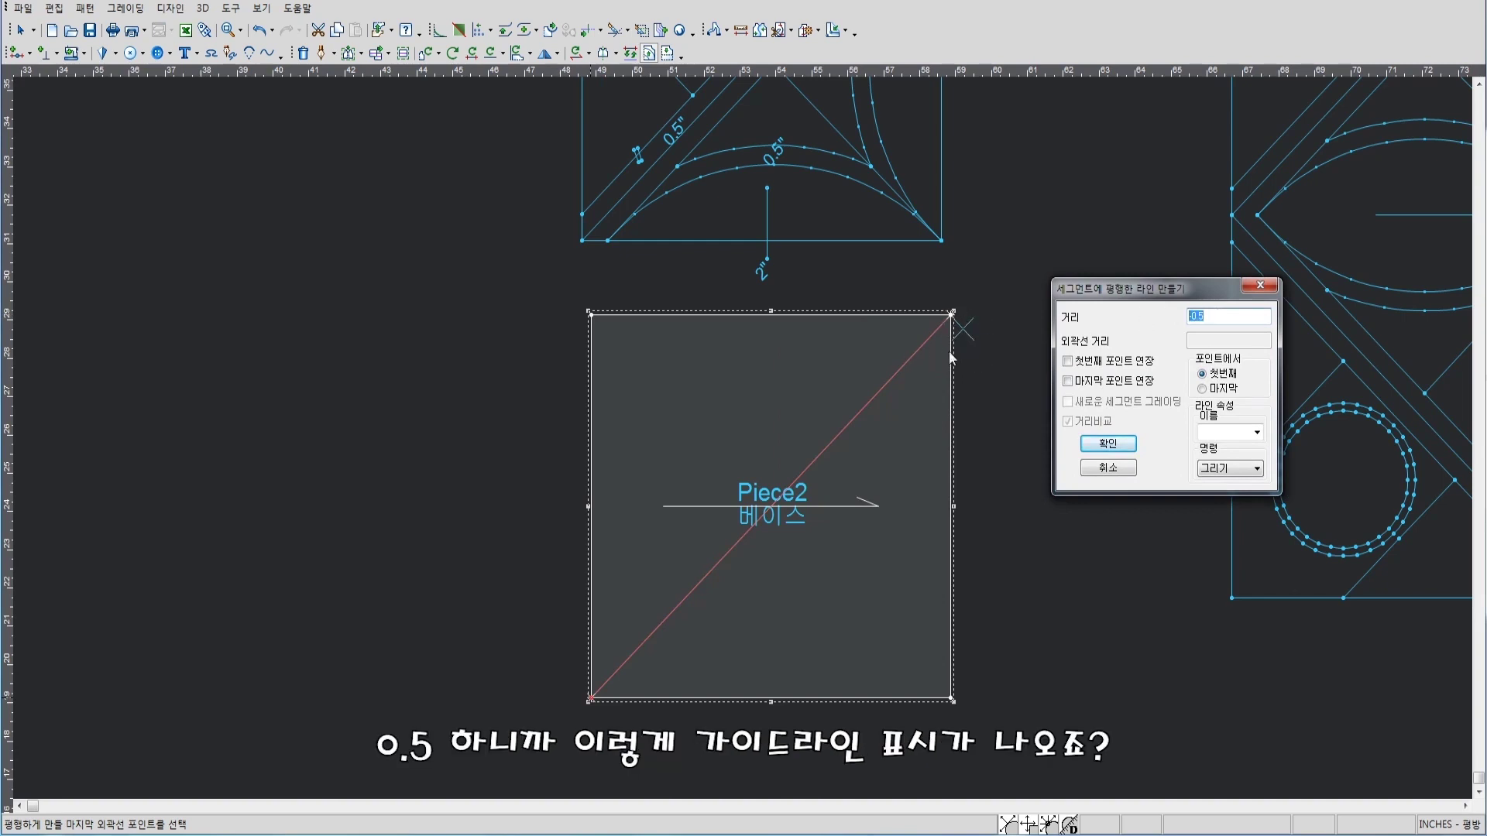
{"action": "left_click", "coordinate": [1117, 446]}
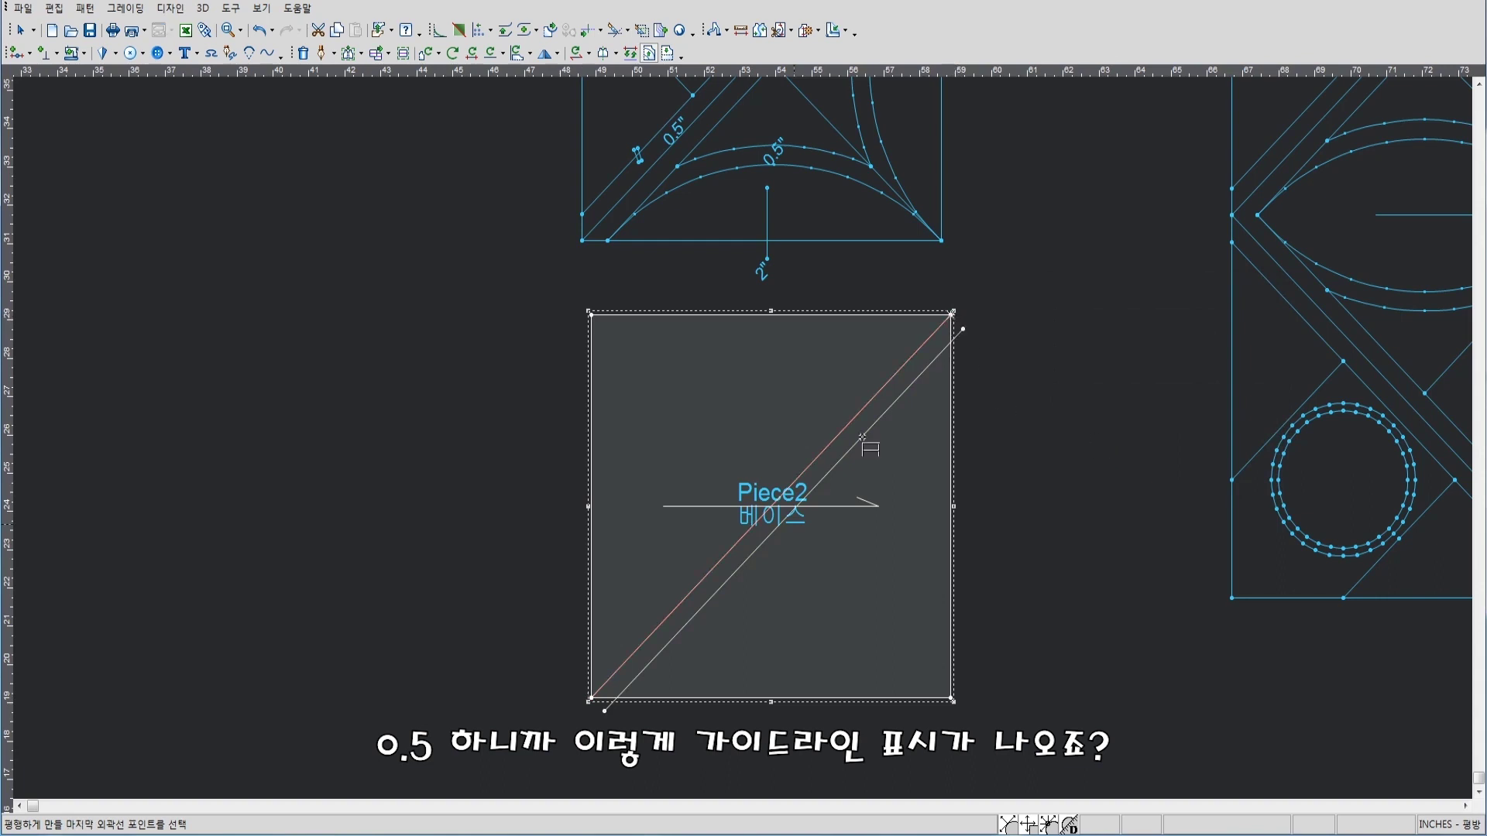
{"action": "left_click", "coordinate": [581, 702]}
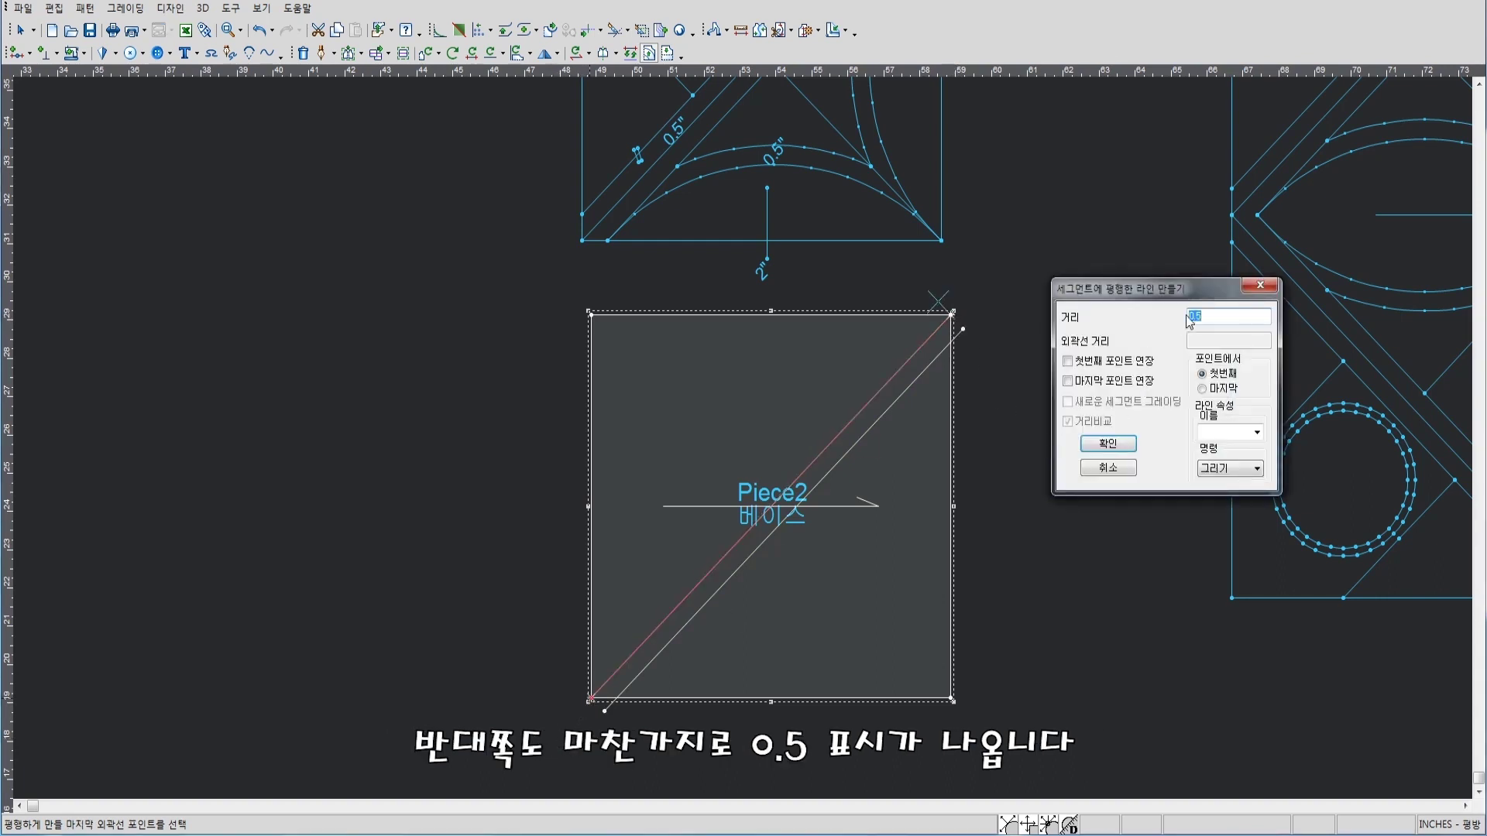
{"action": "left_click", "coordinate": [1111, 448]}
{"action": "right_click", "coordinate": [1042, 280]}
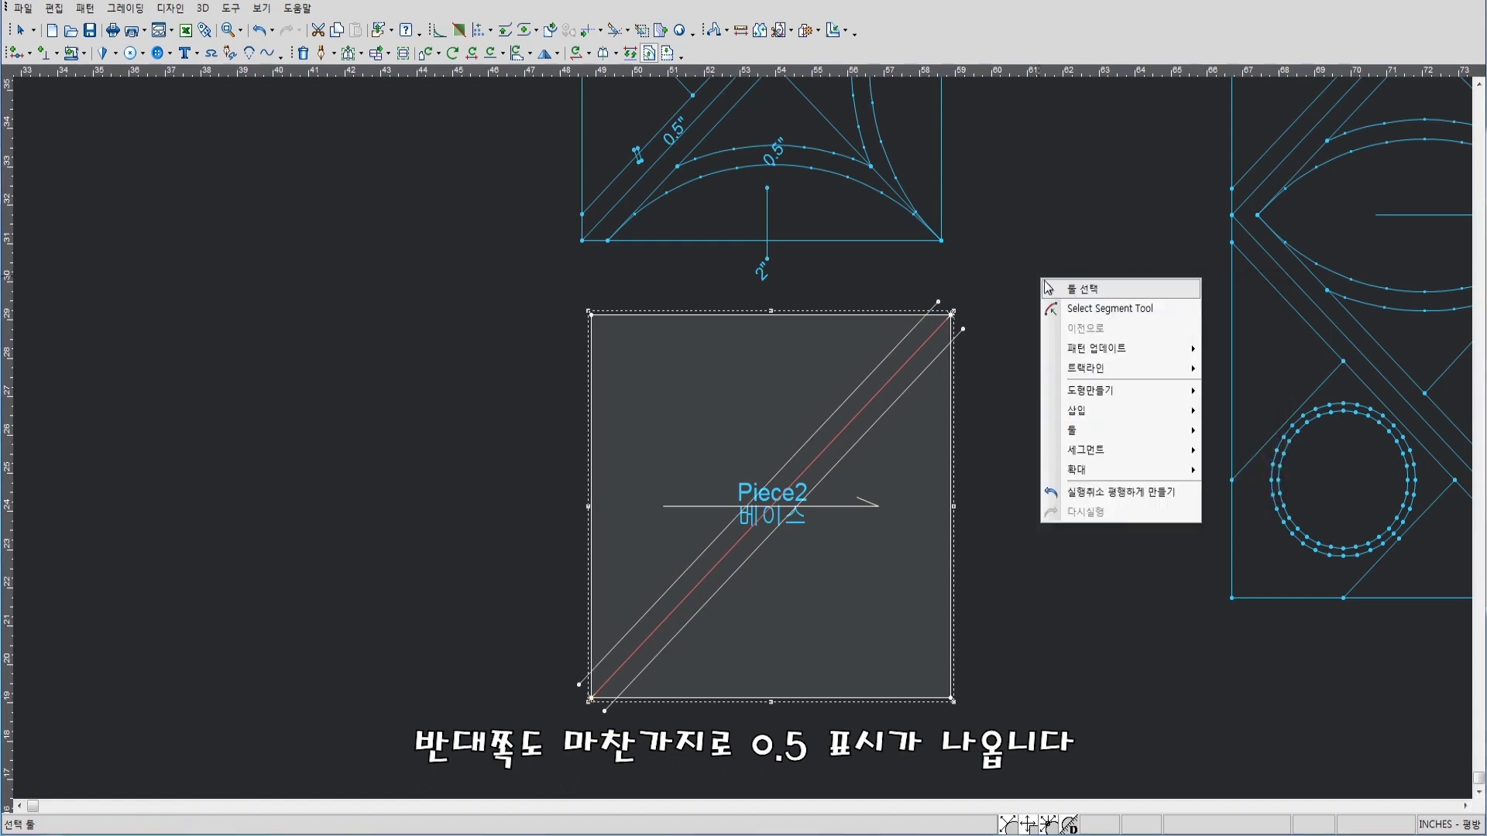
{"action": "left_click", "coordinate": [1082, 289]}
{"action": "scroll", "coordinate": [813, 418], "scroll_direction": "down", "scroll_amount": 1}
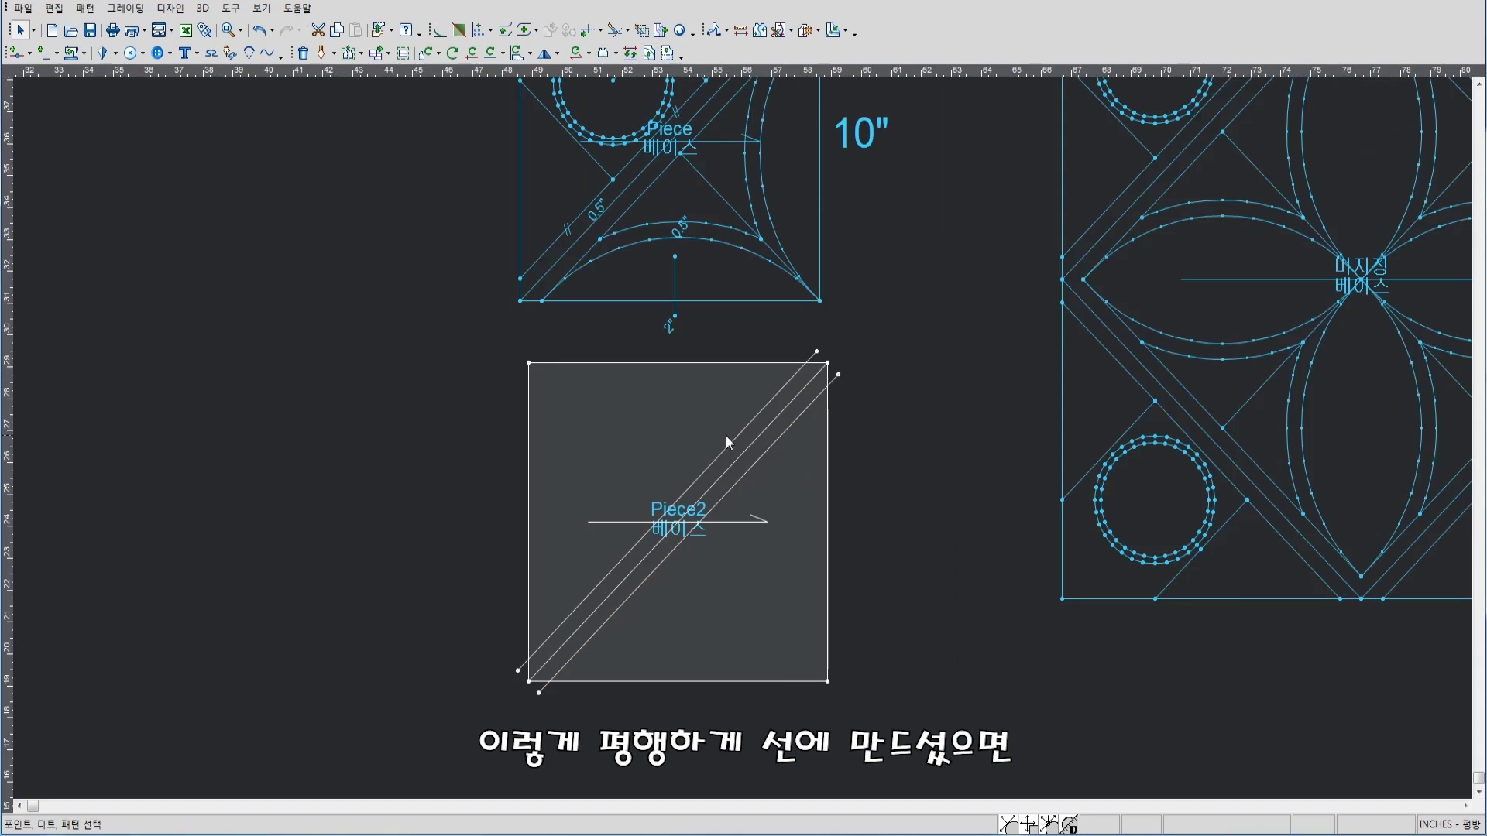
Trim the diagonal line's overhanging end back to Piece2's square edge
{"action": "scroll", "coordinate": [779, 396], "scroll_direction": "up", "scroll_amount": 1}
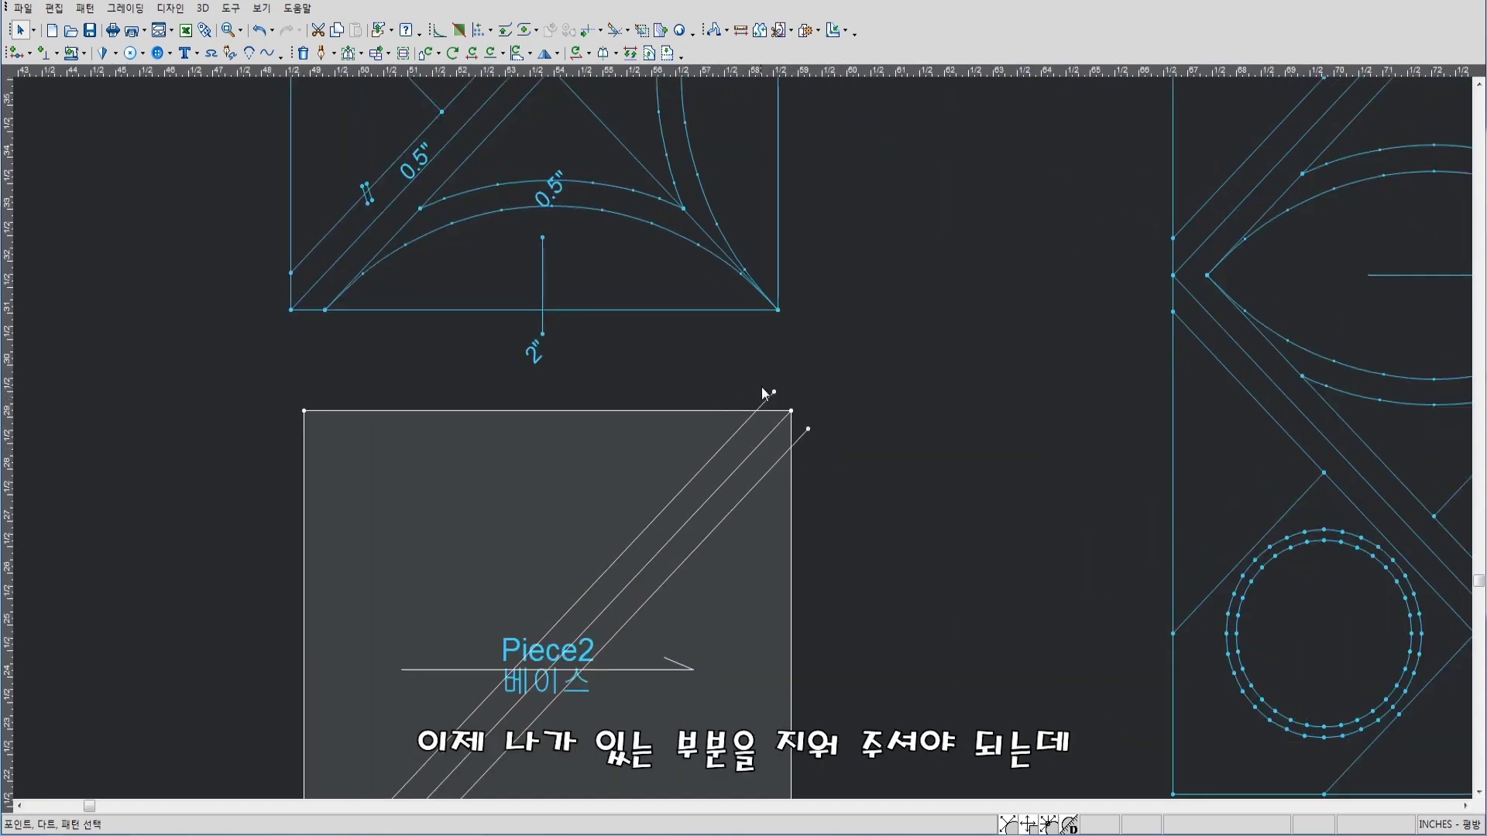
{"action": "left_click", "coordinate": [617, 33]}
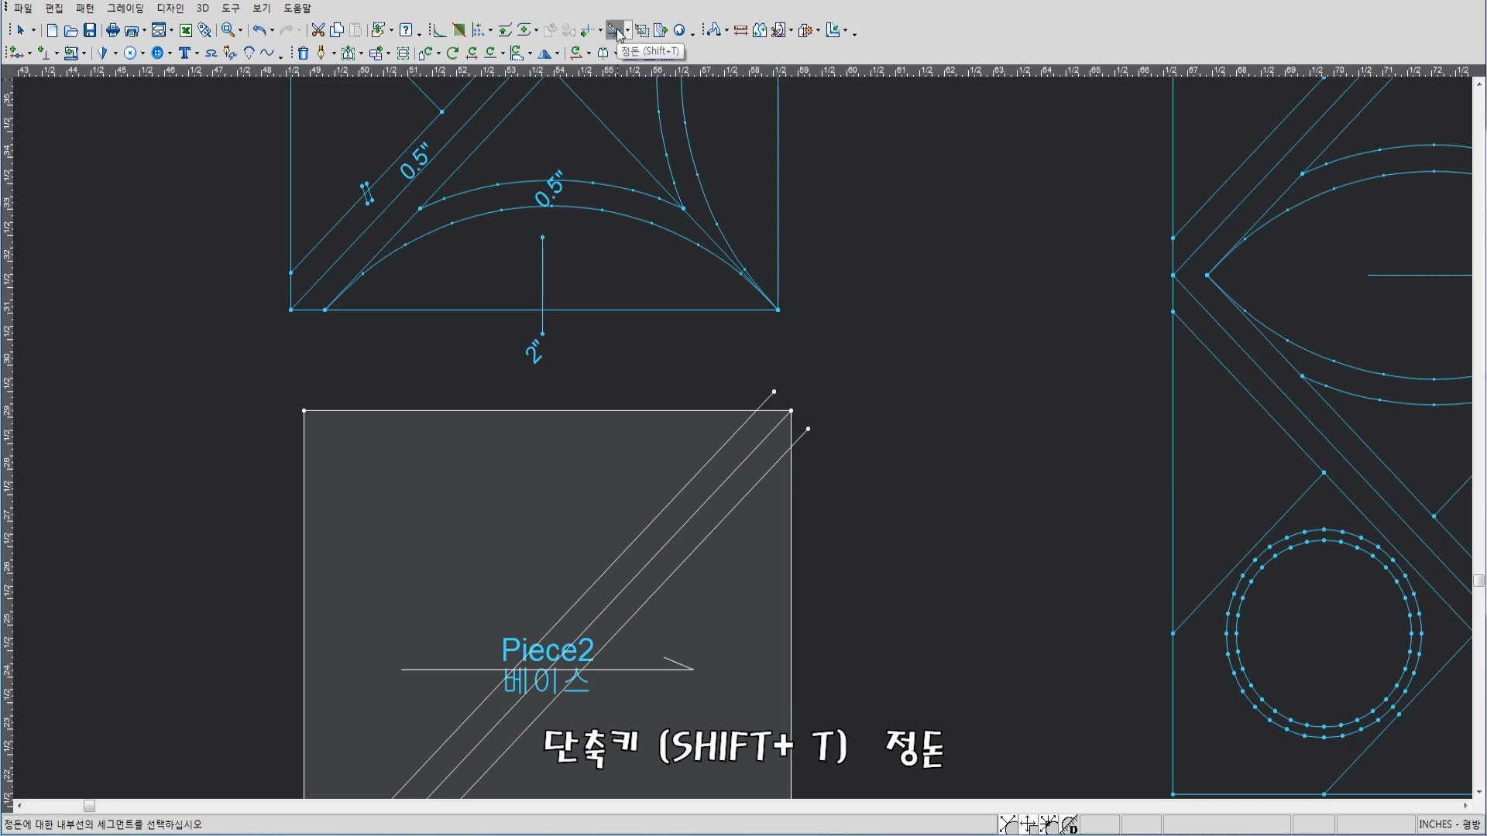
{"action": "left_click", "coordinate": [774, 407]}
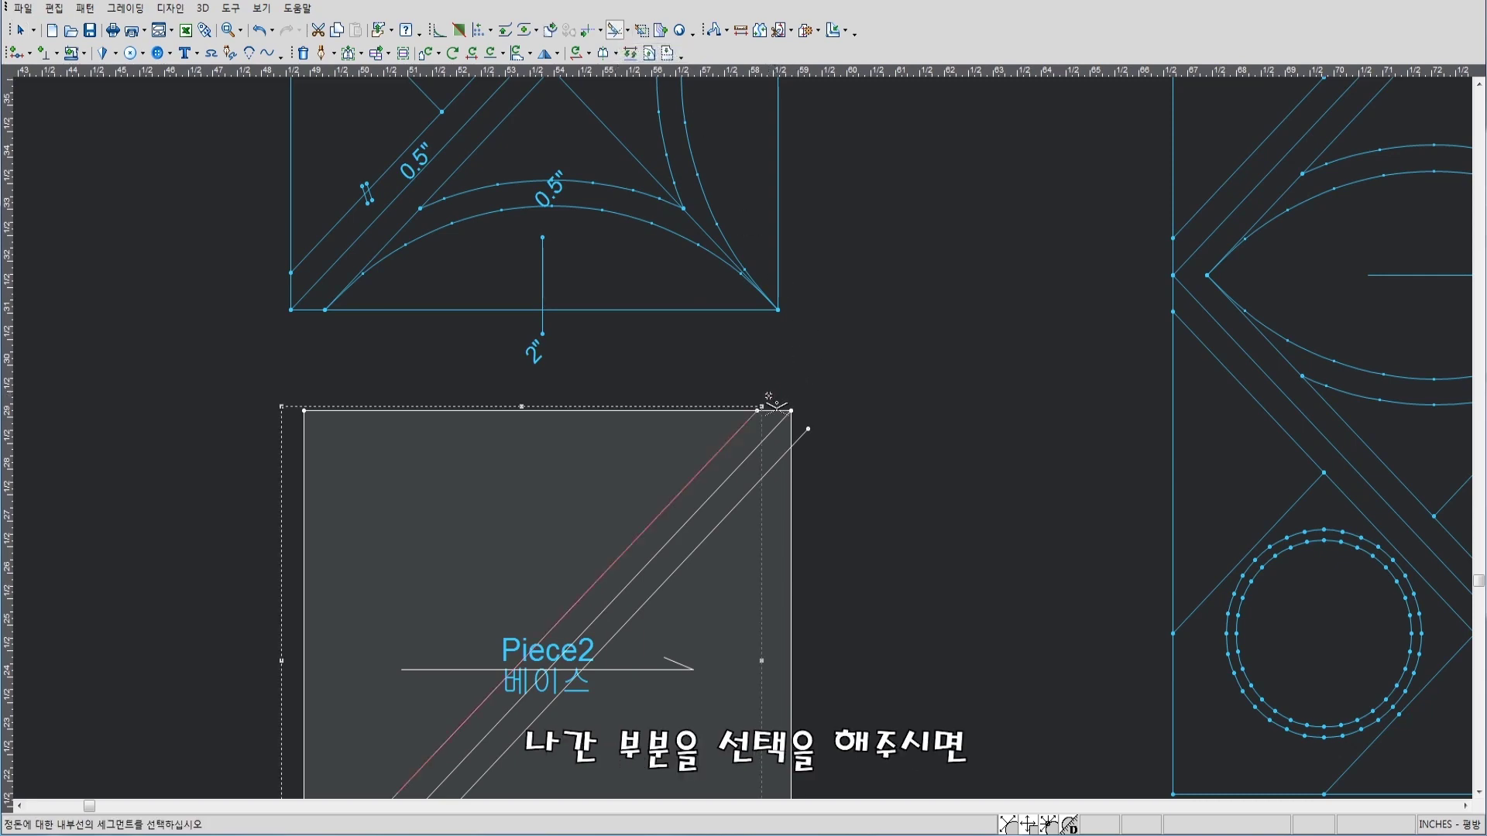
{"action": "left_click", "coordinate": [806, 447]}
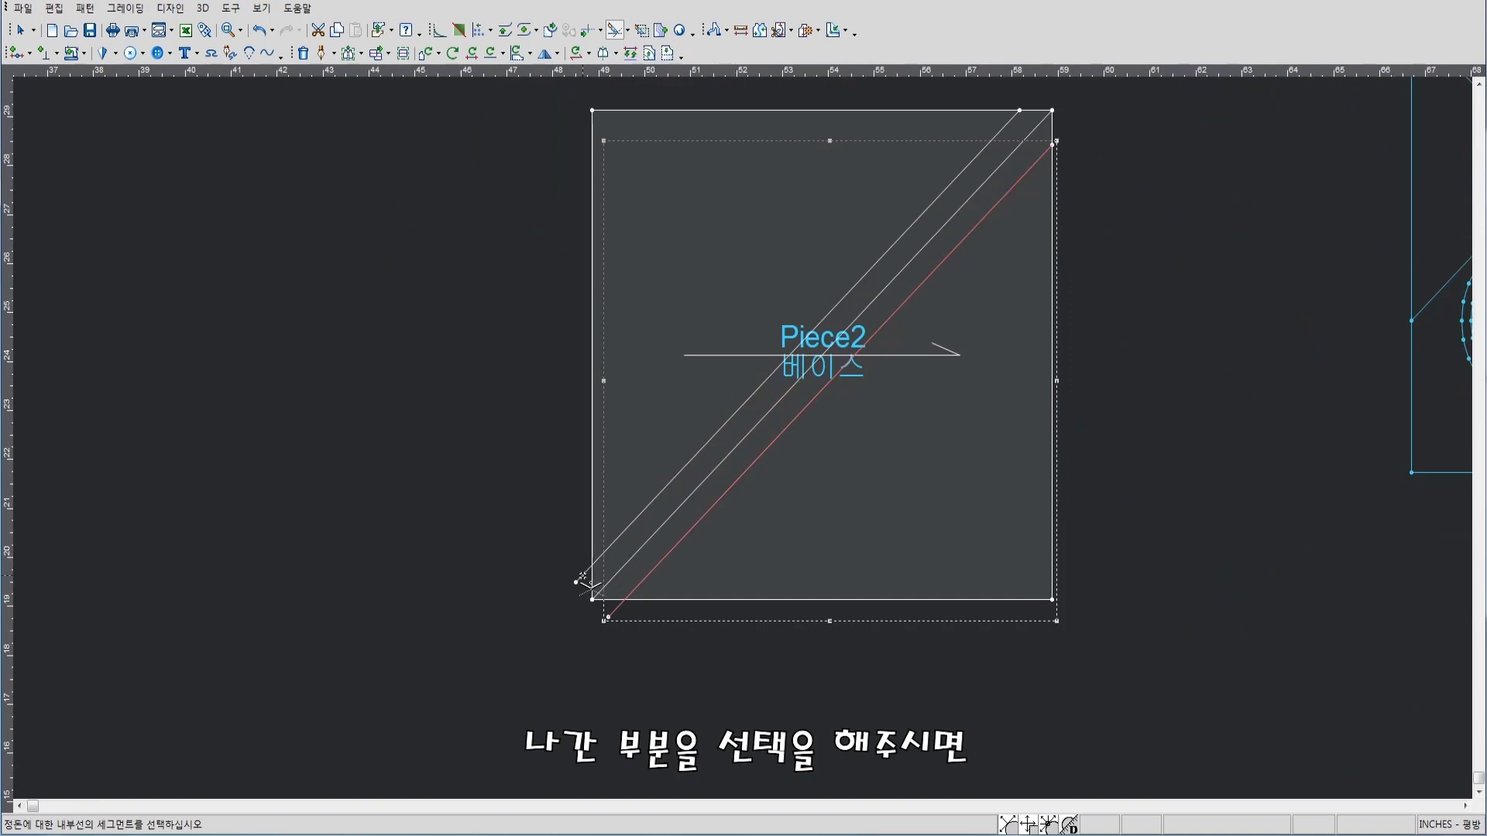
{"action": "left_click", "coordinate": [612, 616]}
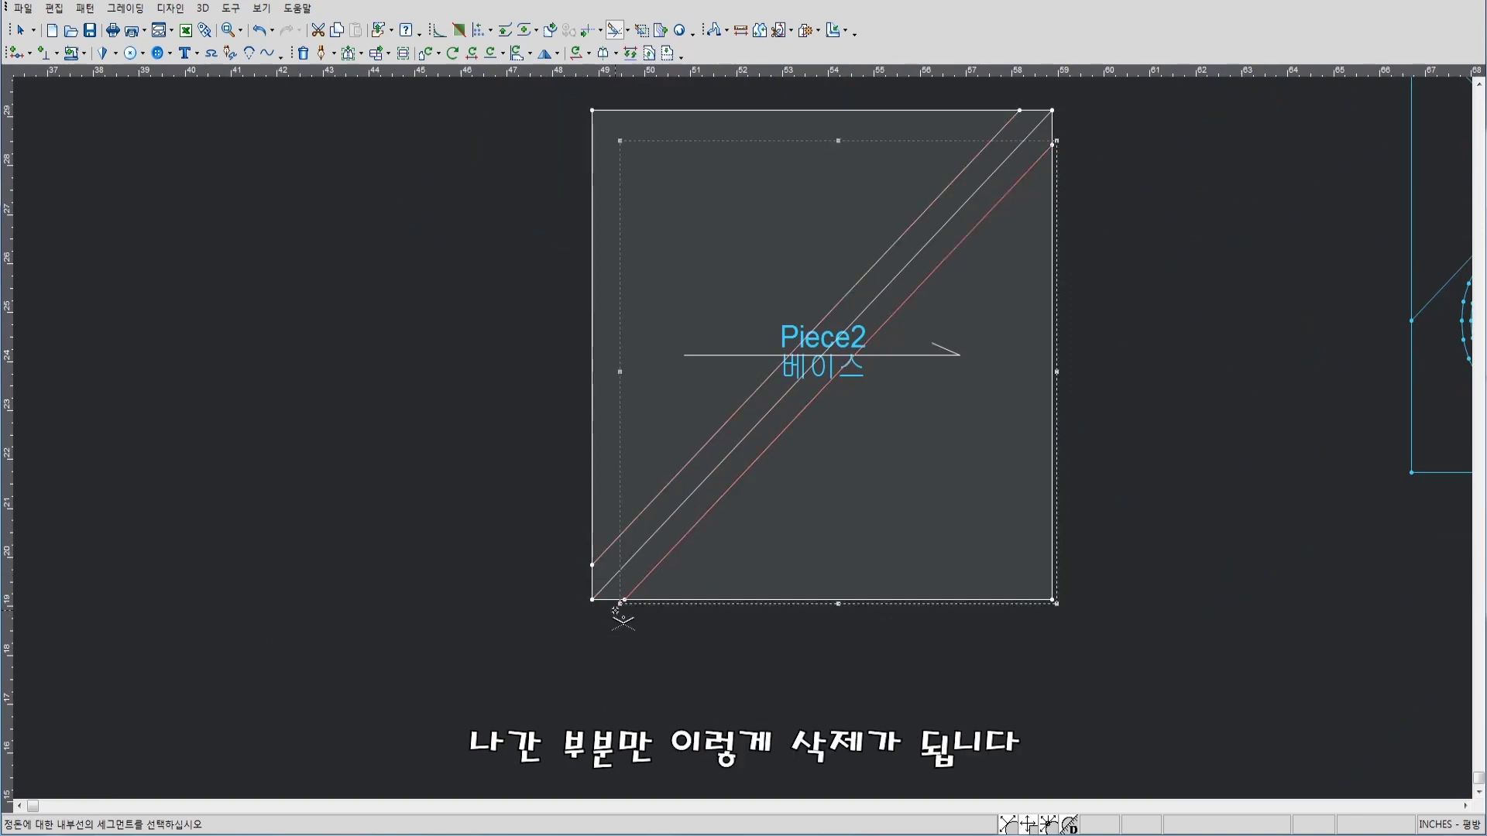
{"action": "right_click", "coordinate": [1115, 249]}
{"action": "left_click", "coordinate": [1127, 258]}
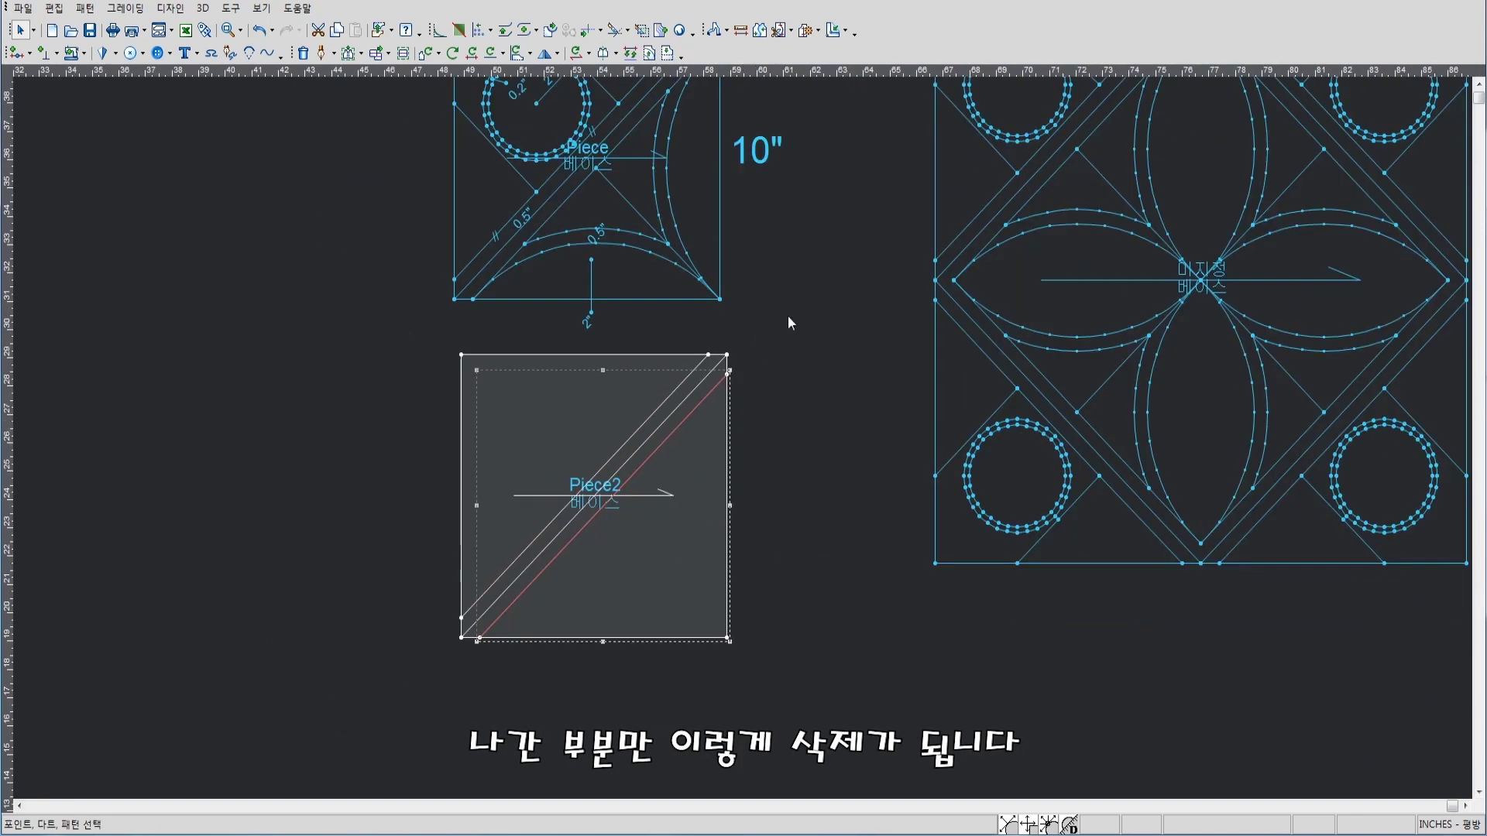
{"action": "scroll", "coordinate": [722, 434], "scroll_direction": "up", "scroll_amount": 2}
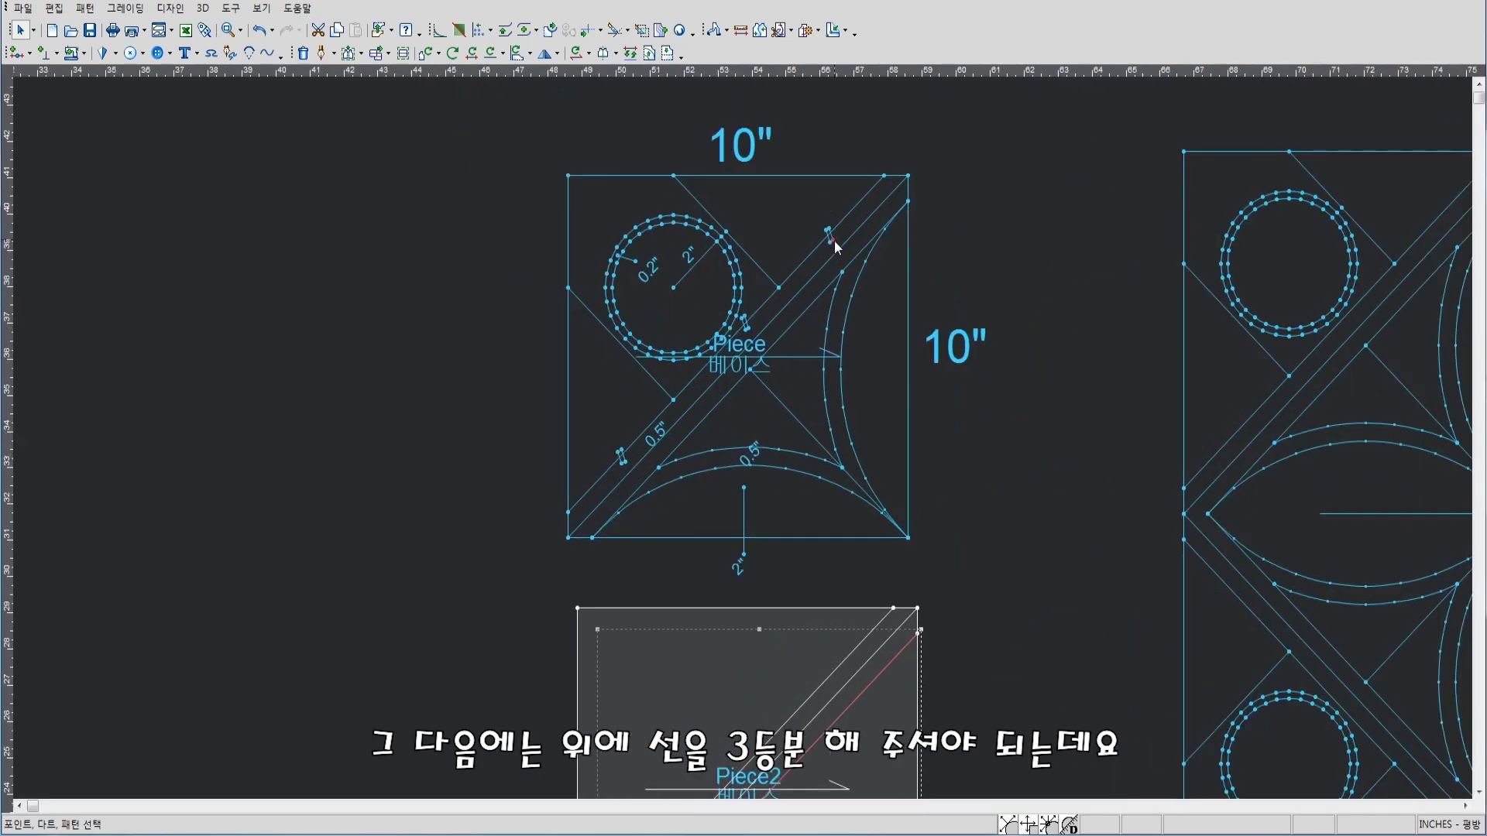
Add 2 equally spaced slit points to Piece2's upper-left diagonal line, dividing it into thirds
{"action": "scroll", "coordinate": [746, 445], "scroll_direction": "up", "scroll_amount": 1}
{"action": "left_click", "coordinate": [728, 582]}
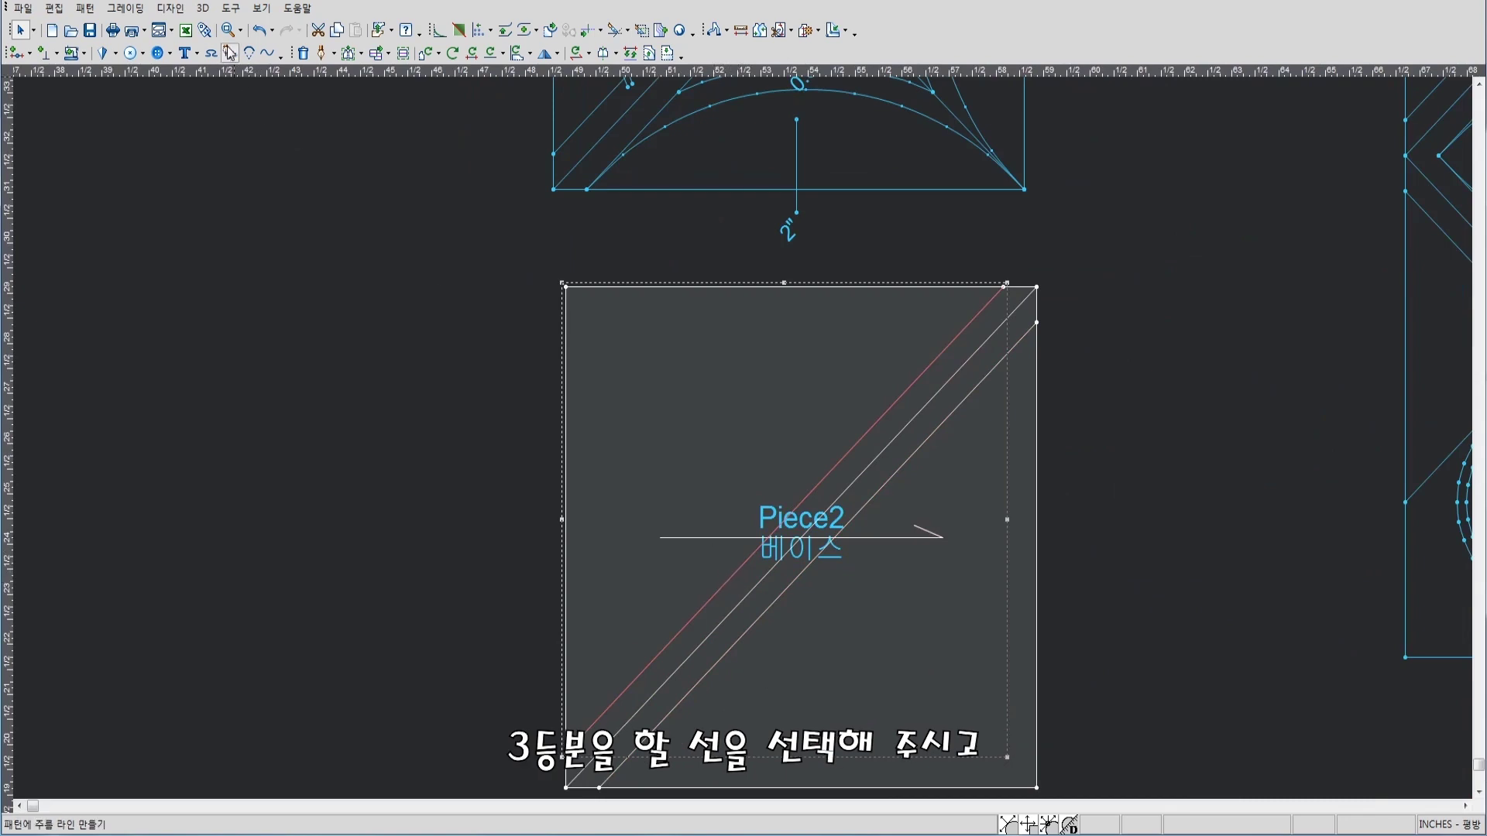
{"action": "left_click", "coordinate": [170, 8]}
{"action": "mouse_move", "coordinate": [258, 57]}
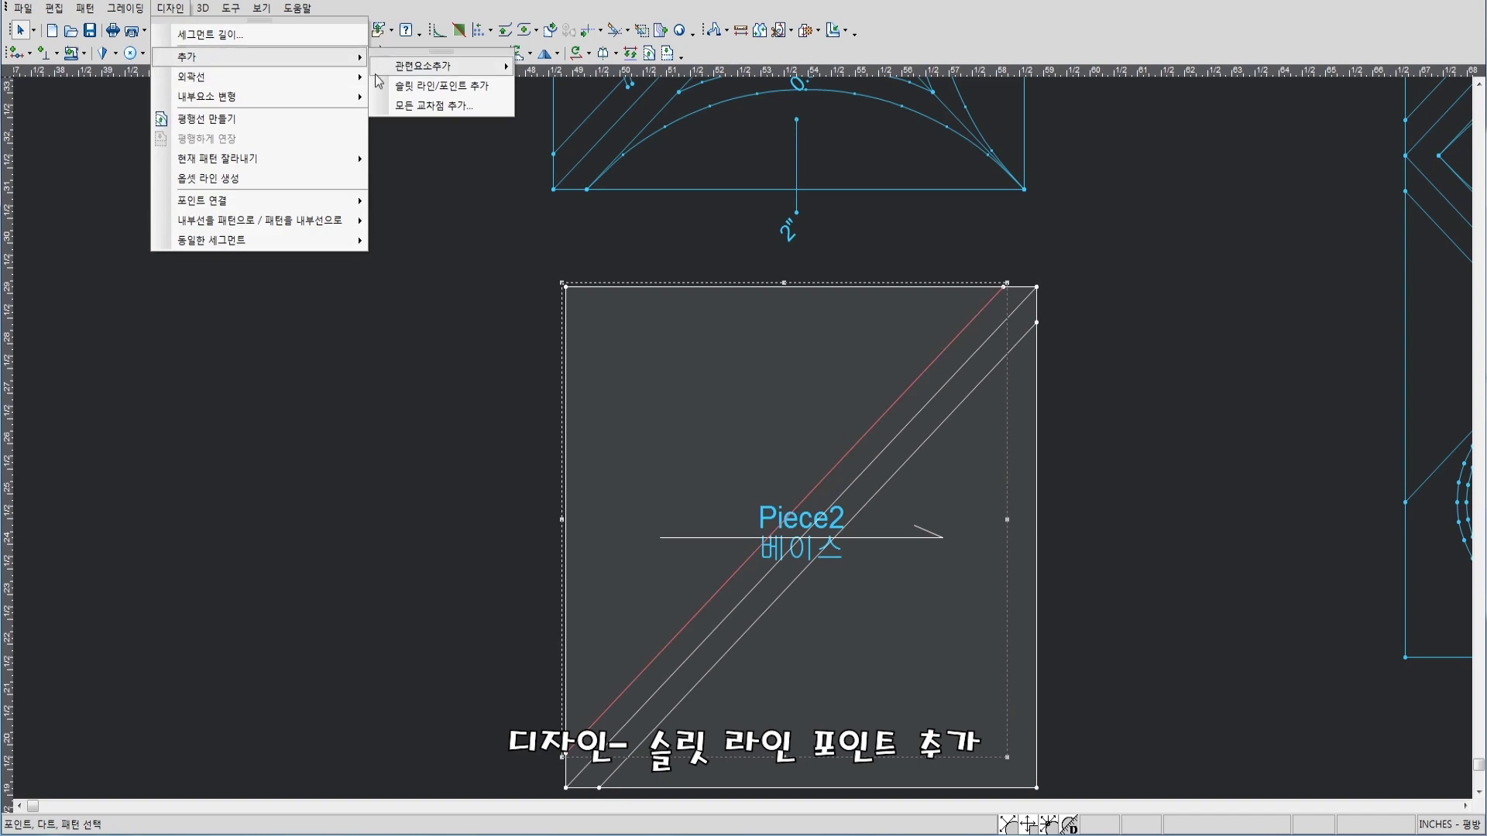
{"action": "left_click", "coordinate": [444, 90]}
{"action": "type", "text": "2"}
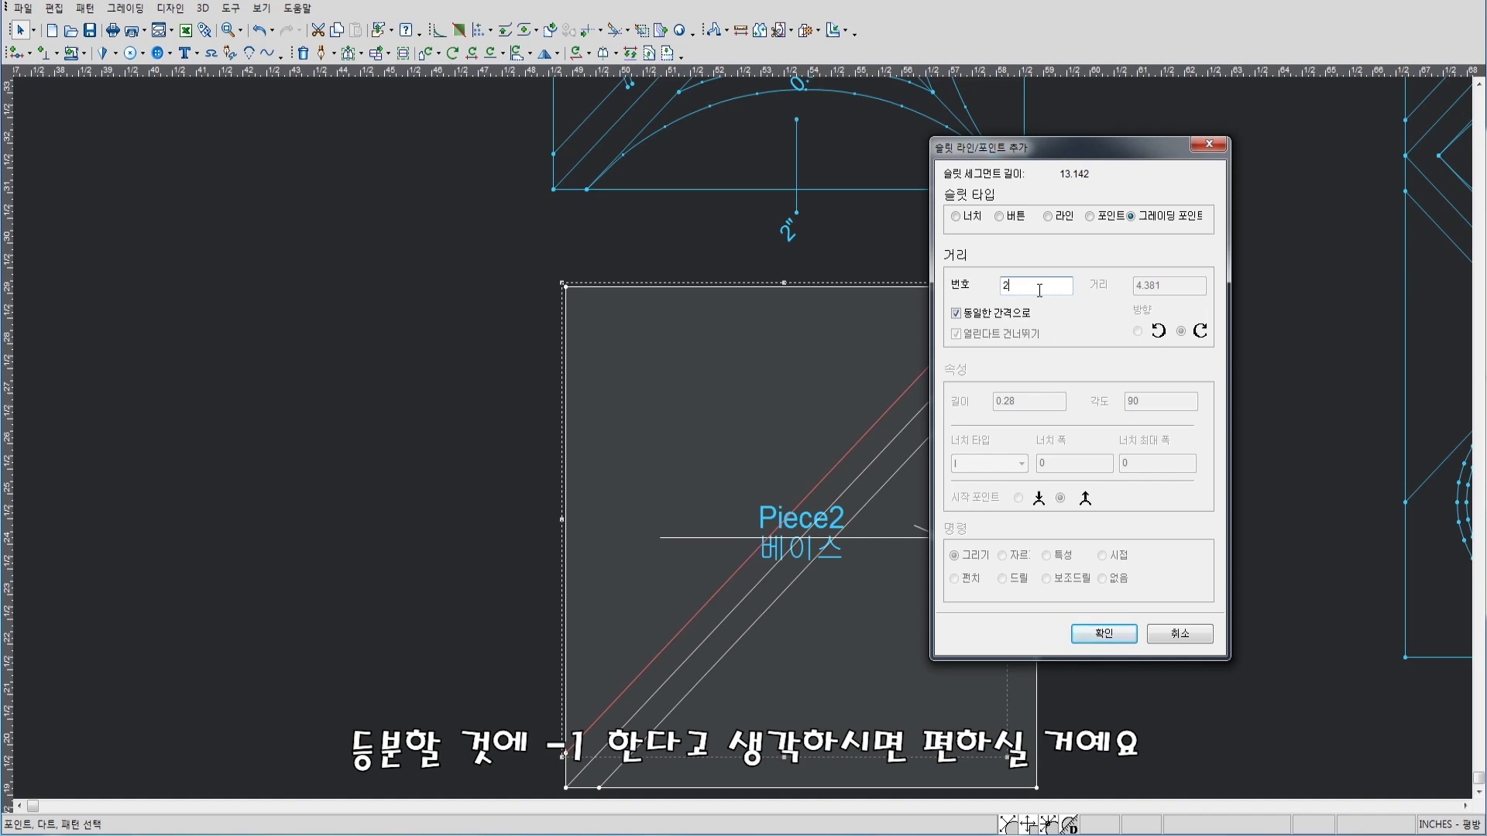
{"action": "left_click", "coordinate": [1117, 635]}
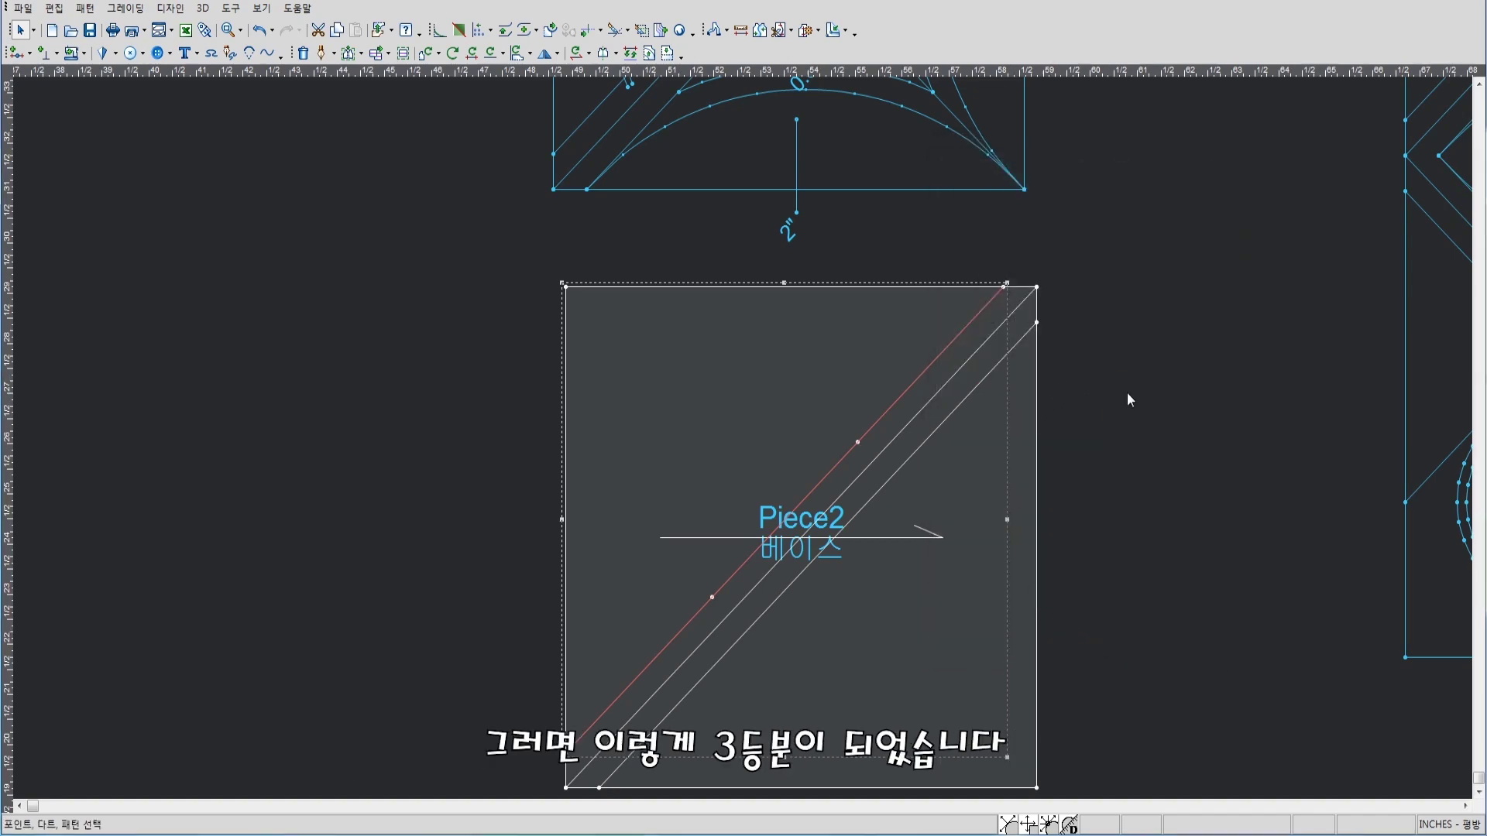
{"action": "scroll", "coordinate": [930, 384], "scroll_direction": "down", "scroll_amount": 2}
{"action": "left_click", "coordinate": [395, 393]}
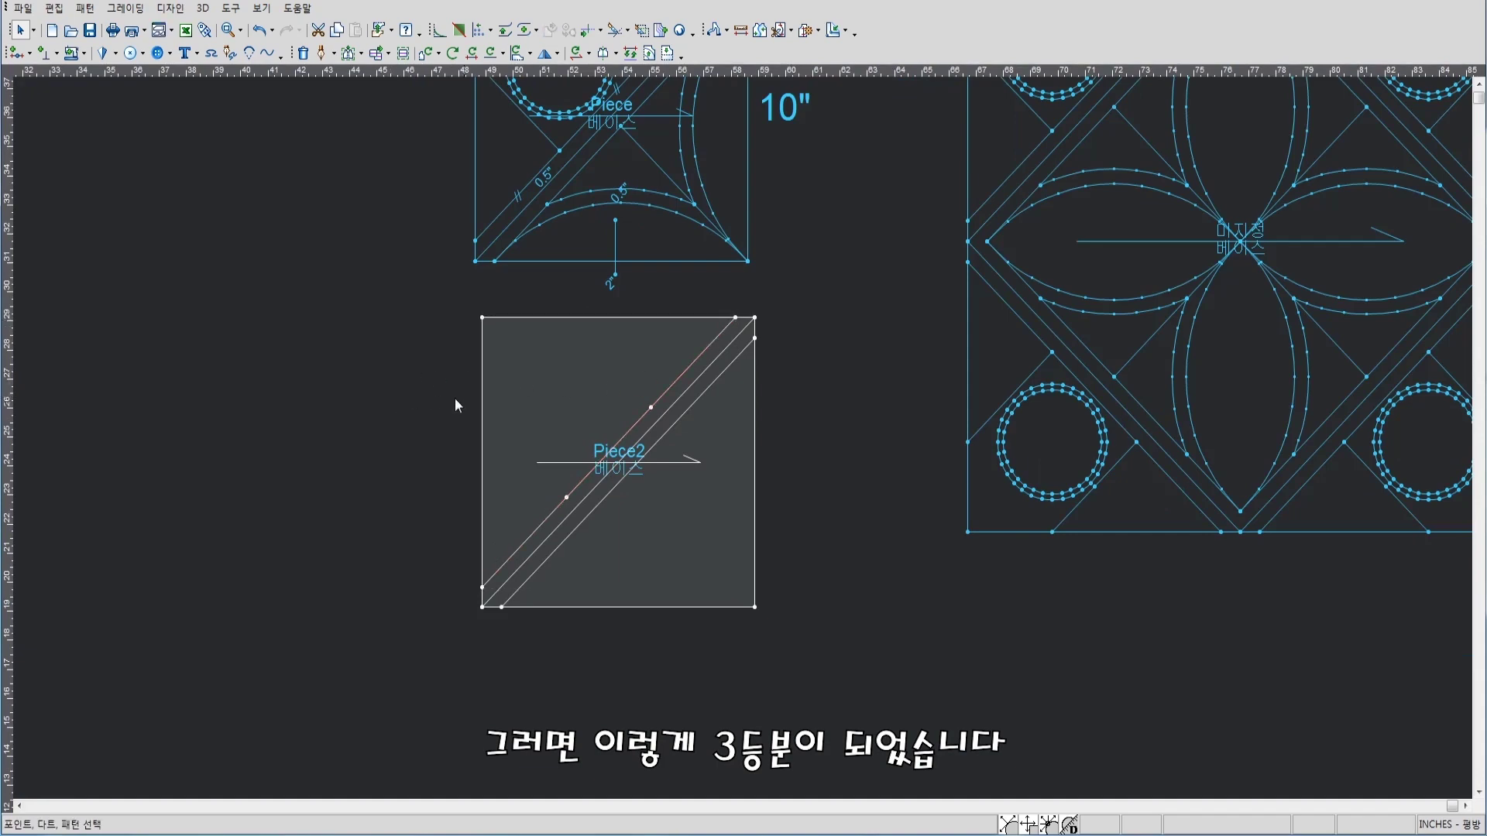
{"action": "scroll", "coordinate": [455, 399], "scroll_direction": "down", "scroll_amount": 1}
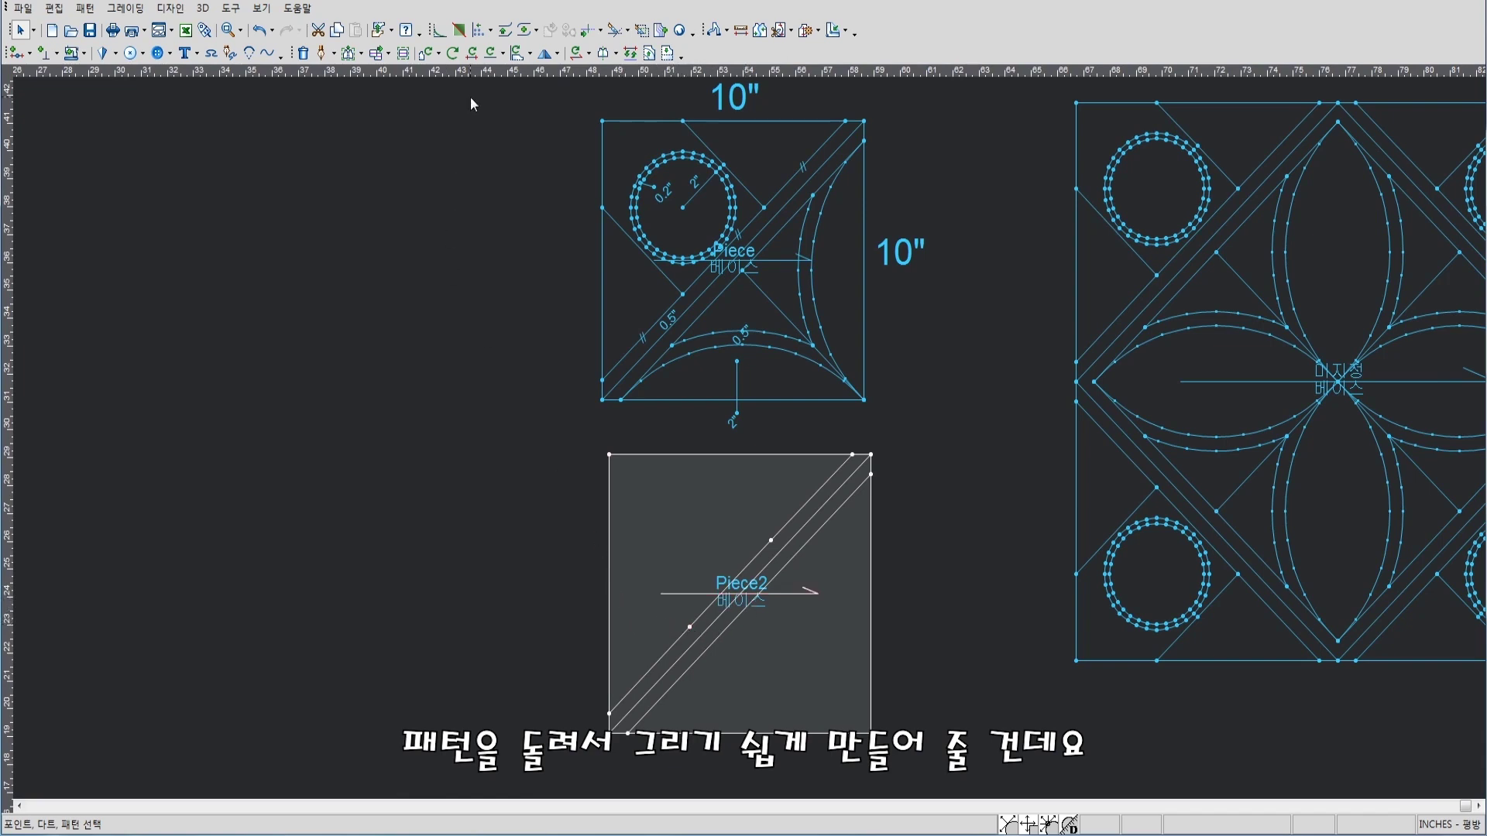
Rotate Piece2 to level its diagonal band horizontally, turning it into a diamond
{"action": "left_click", "coordinate": [488, 55]}
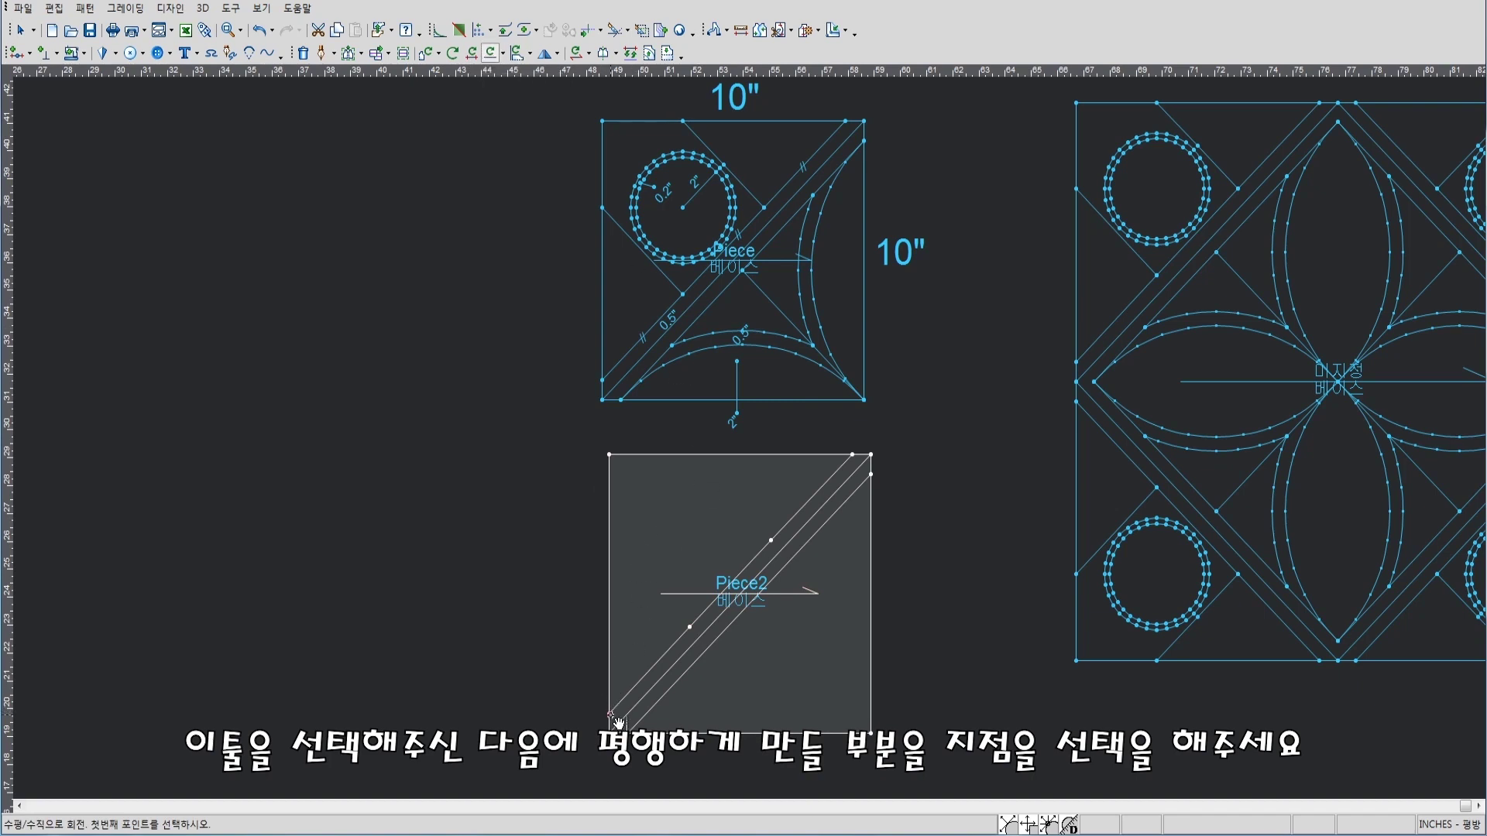
{"action": "left_click", "coordinate": [612, 714]}
{"action": "left_click", "coordinate": [854, 457]}
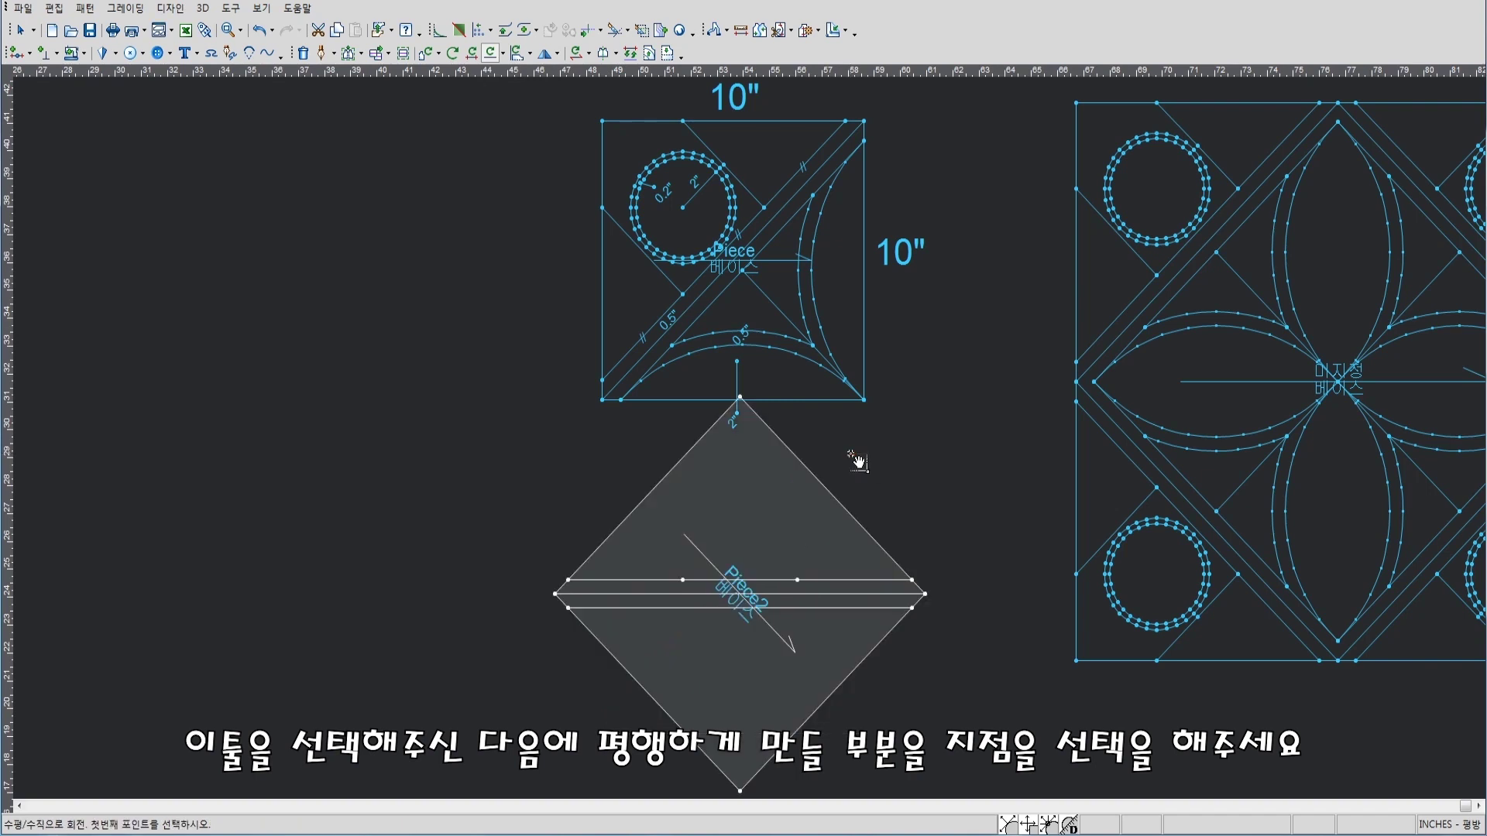
{"action": "right_click", "coordinate": [885, 458]}
{"action": "left_click", "coordinate": [902, 466]}
{"action": "left_click", "coordinate": [732, 511]}
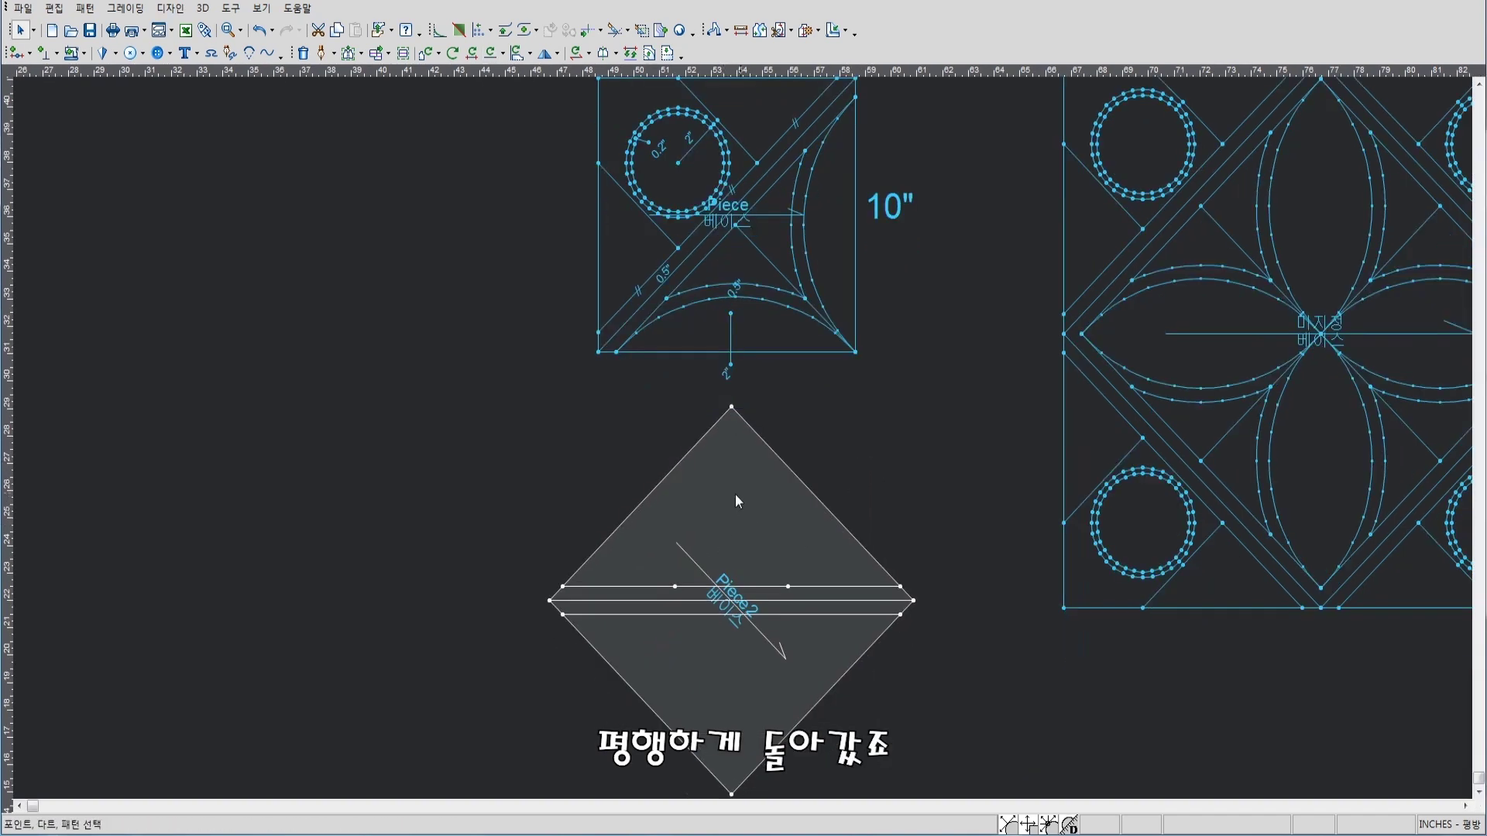
{"action": "key", "text": "d"}
{"action": "left_click", "coordinate": [675, 586]}
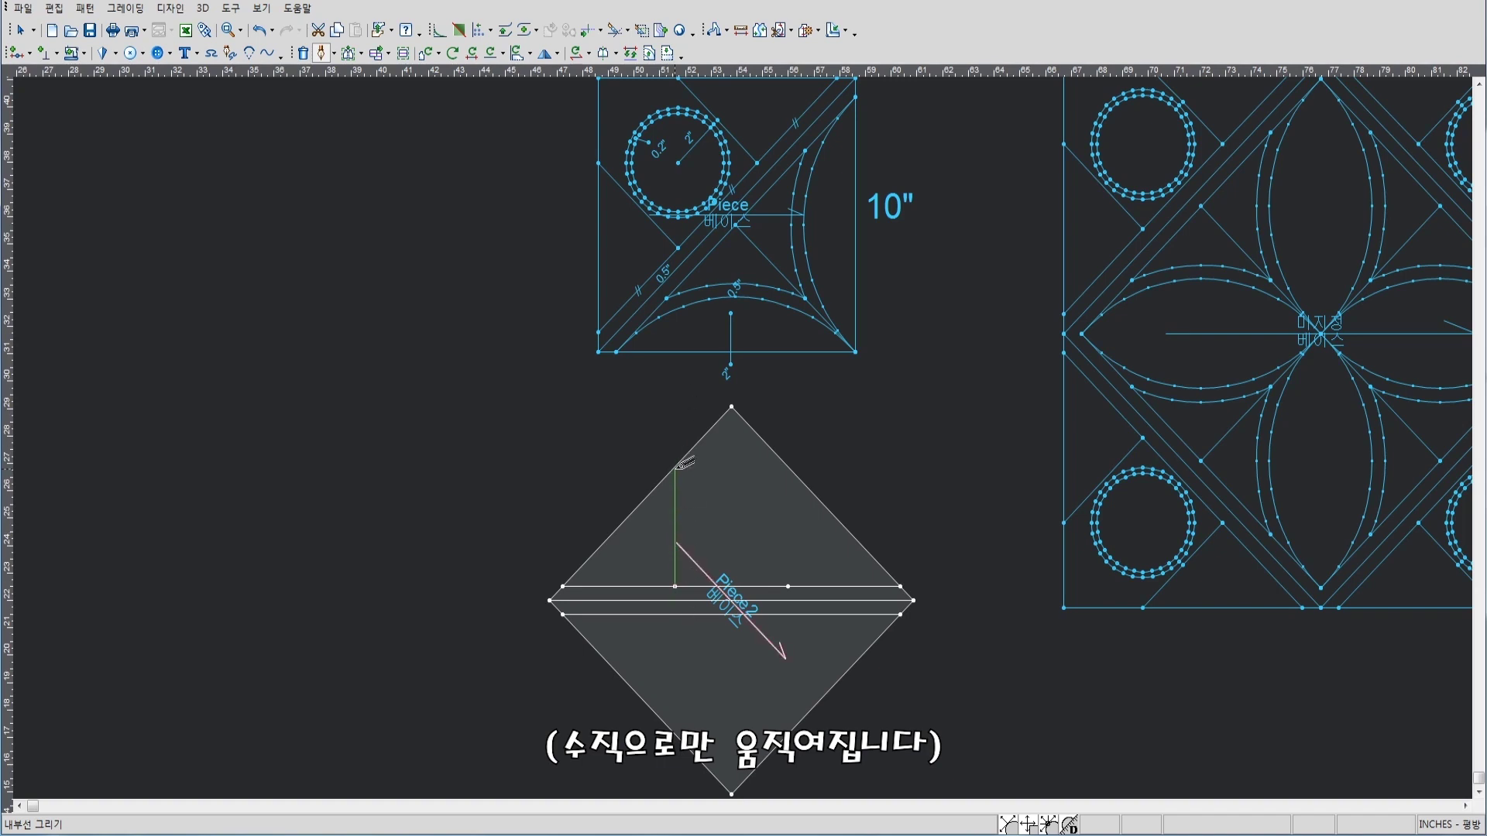
Draw vertical lines from the left and right division points to the diamond's upper-left and upper-right edges
{"action": "left_click", "coordinate": [679, 465]}
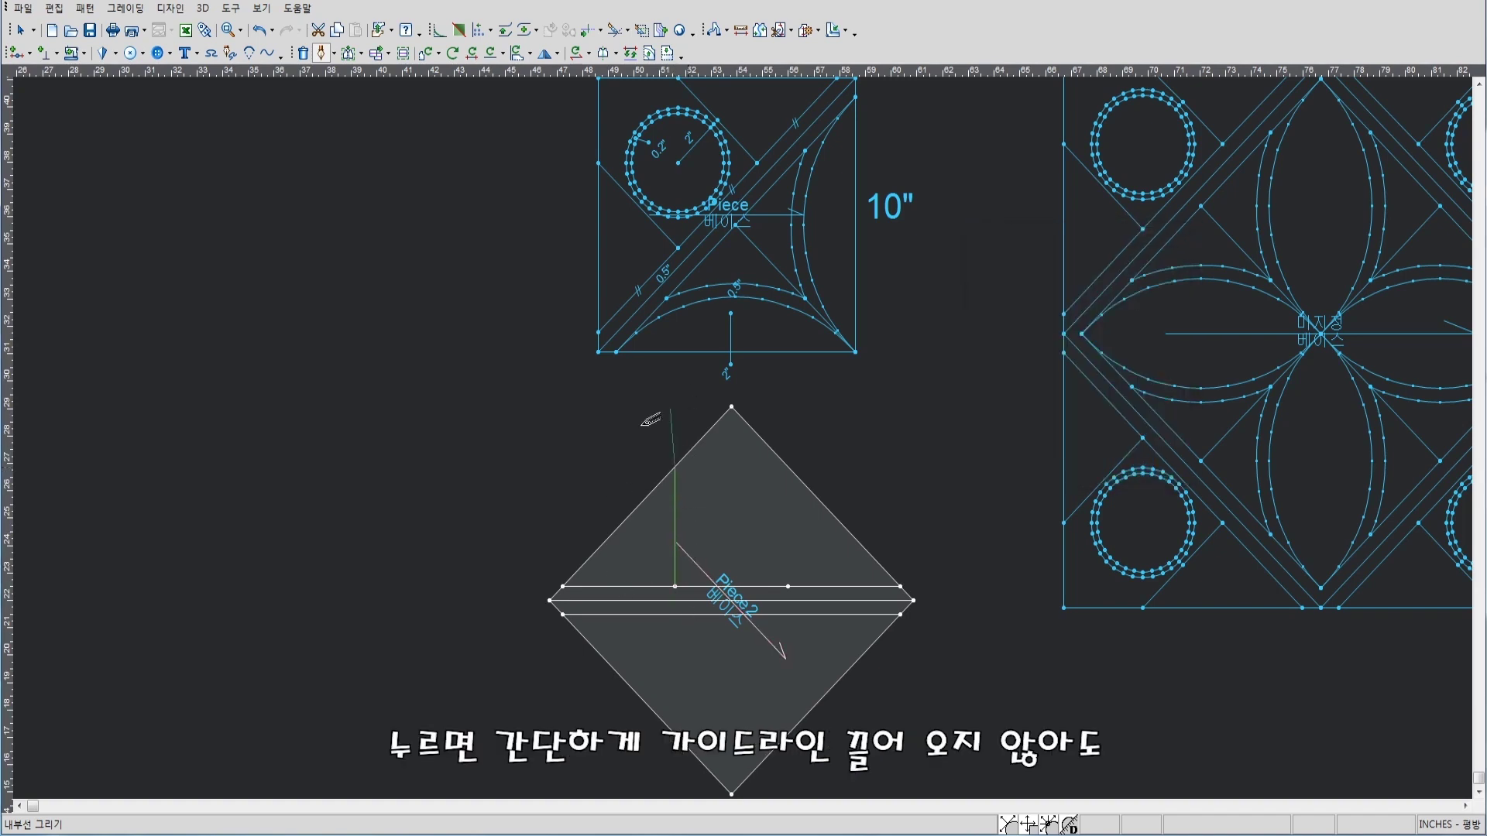
{"action": "right_click", "coordinate": [802, 430]}
{"action": "left_click", "coordinate": [825, 442]}
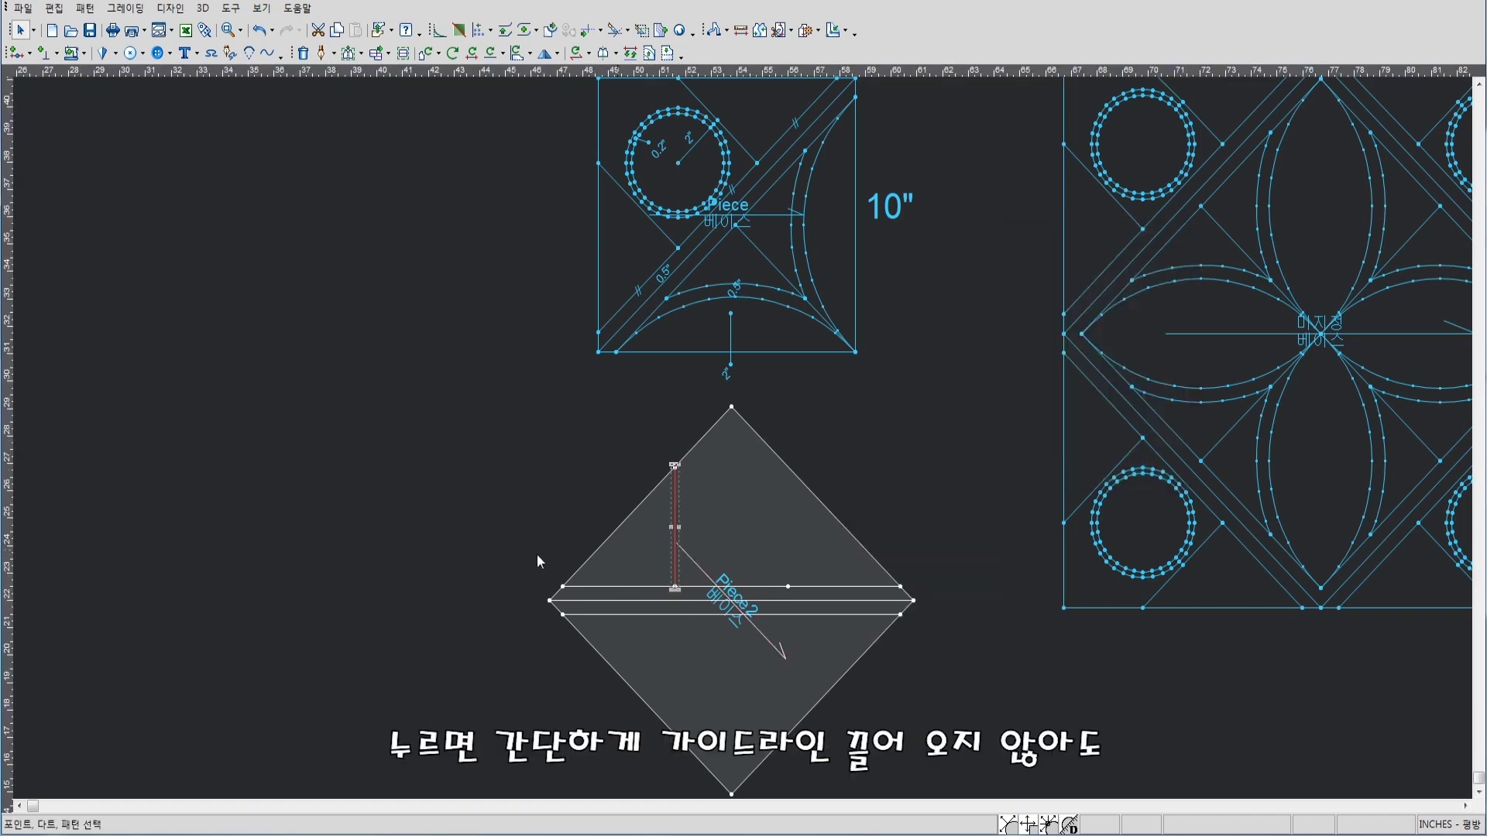
{"action": "left_click", "coordinate": [837, 453]}
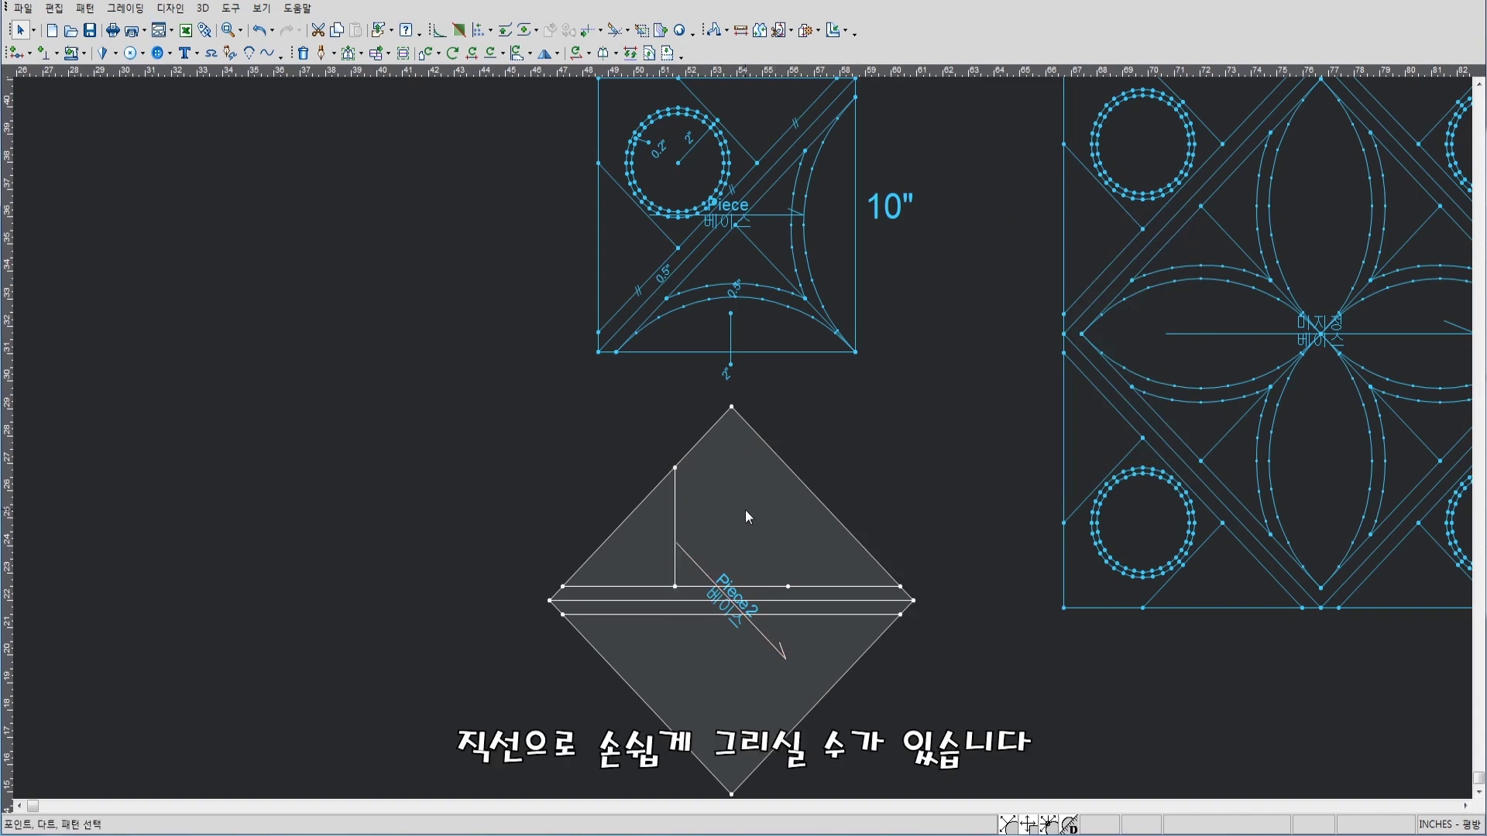
{"action": "key", "text": "i"}
{"action": "left_click", "coordinate": [788, 586]}
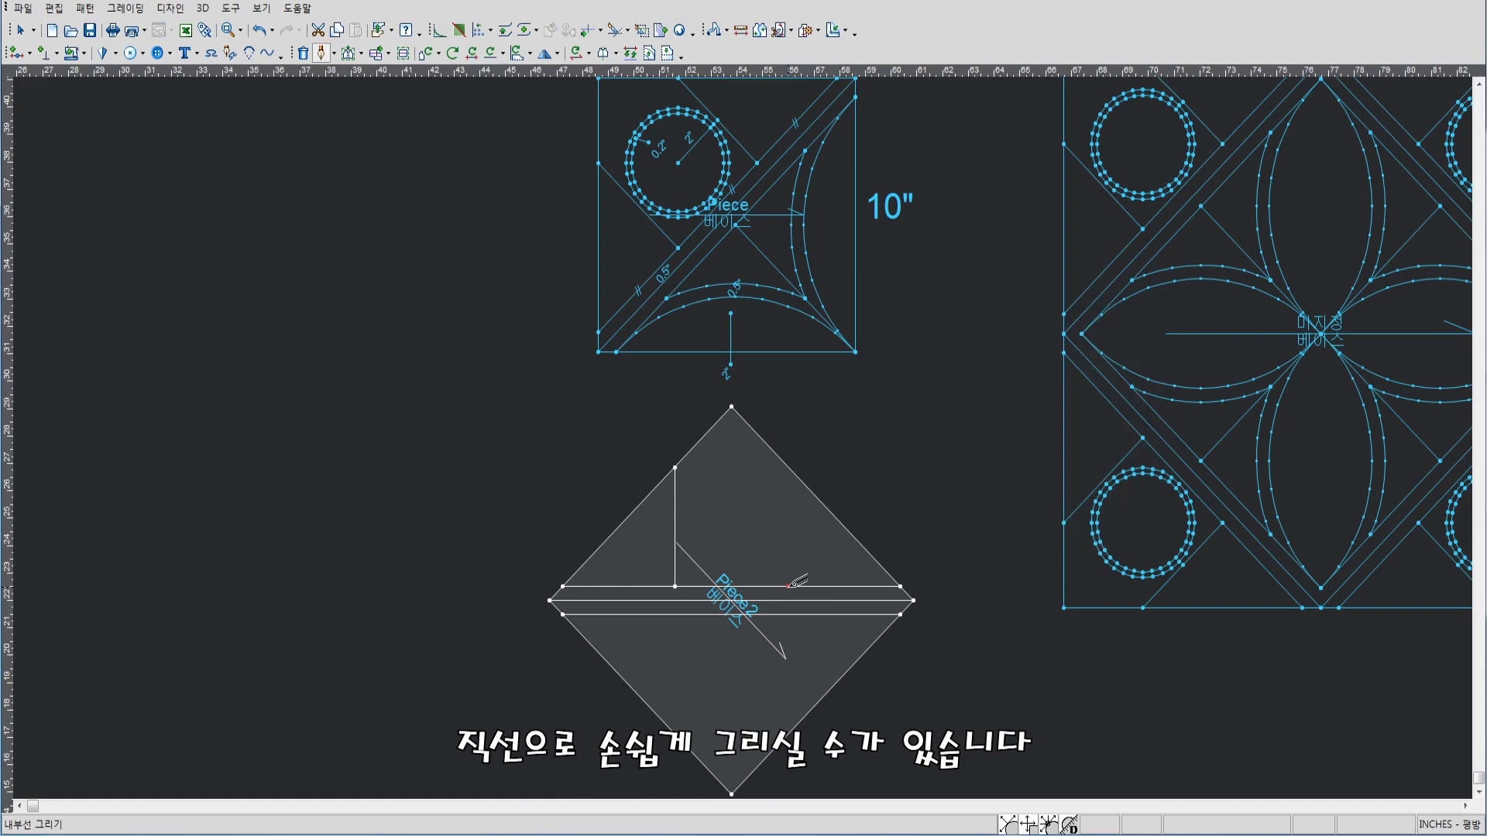
{"action": "left_click", "coordinate": [788, 467]}
{"action": "left_click", "coordinate": [1019, 465]}
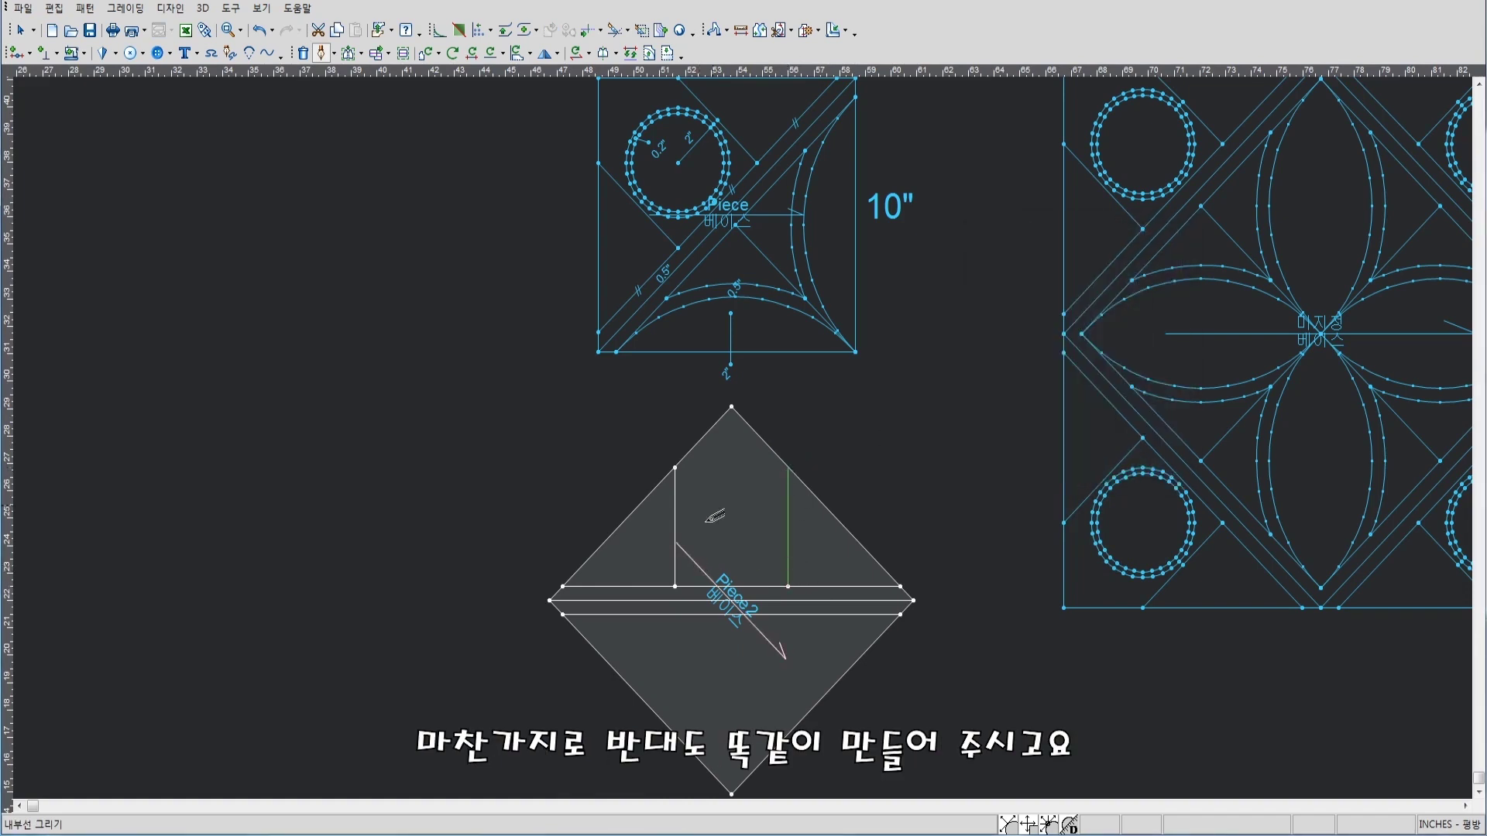
{"action": "right_click", "coordinate": [821, 428]}
{"action": "left_click", "coordinate": [840, 438]}
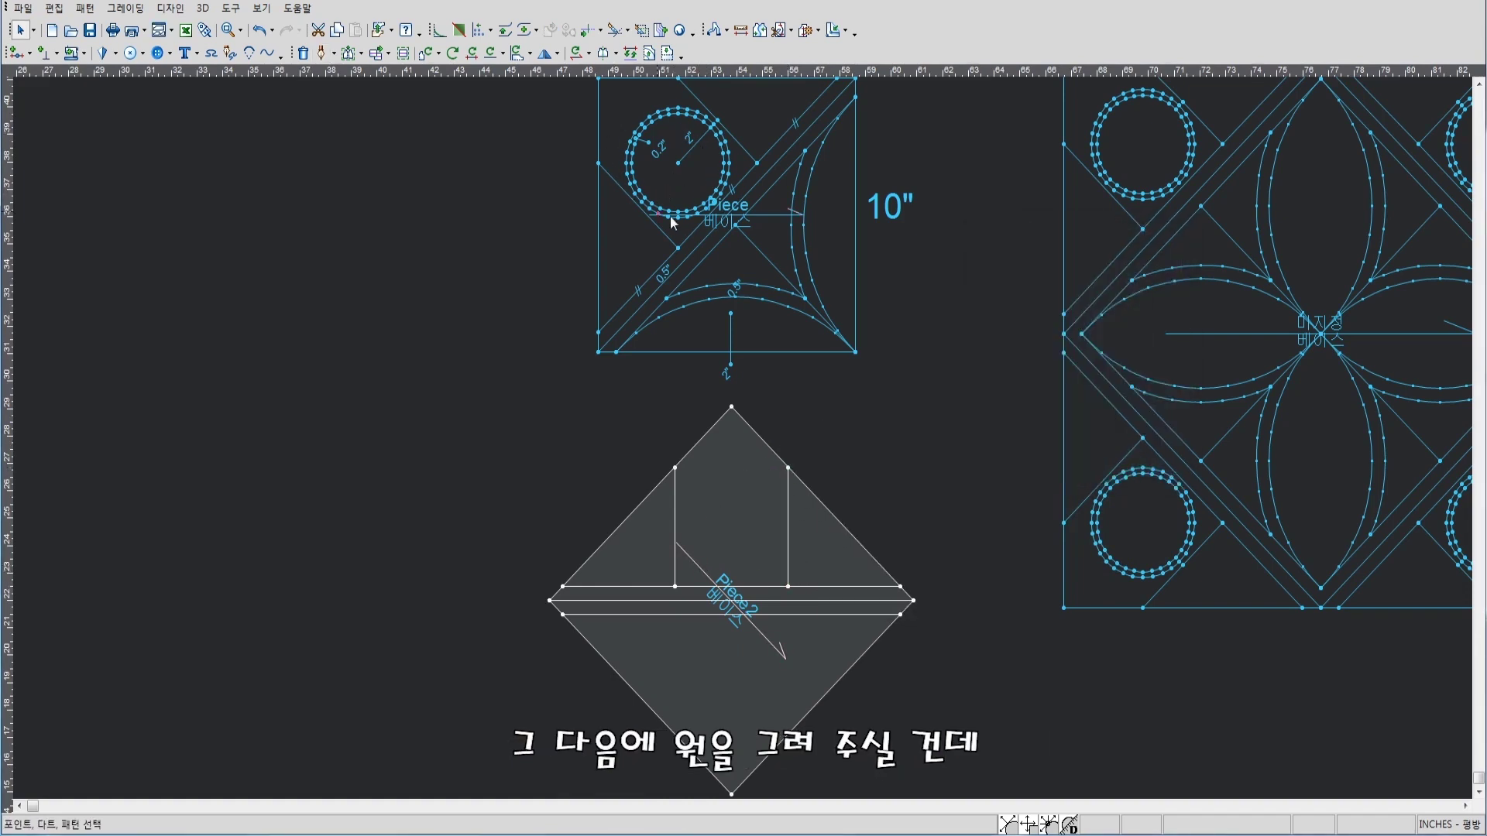
Make a circle piece, Piece3, with radius 2 inches and place it beside the Piece2 diamond
{"action": "right_click", "coordinate": [894, 450]}
{"action": "mouse_move", "coordinate": [943, 623]}
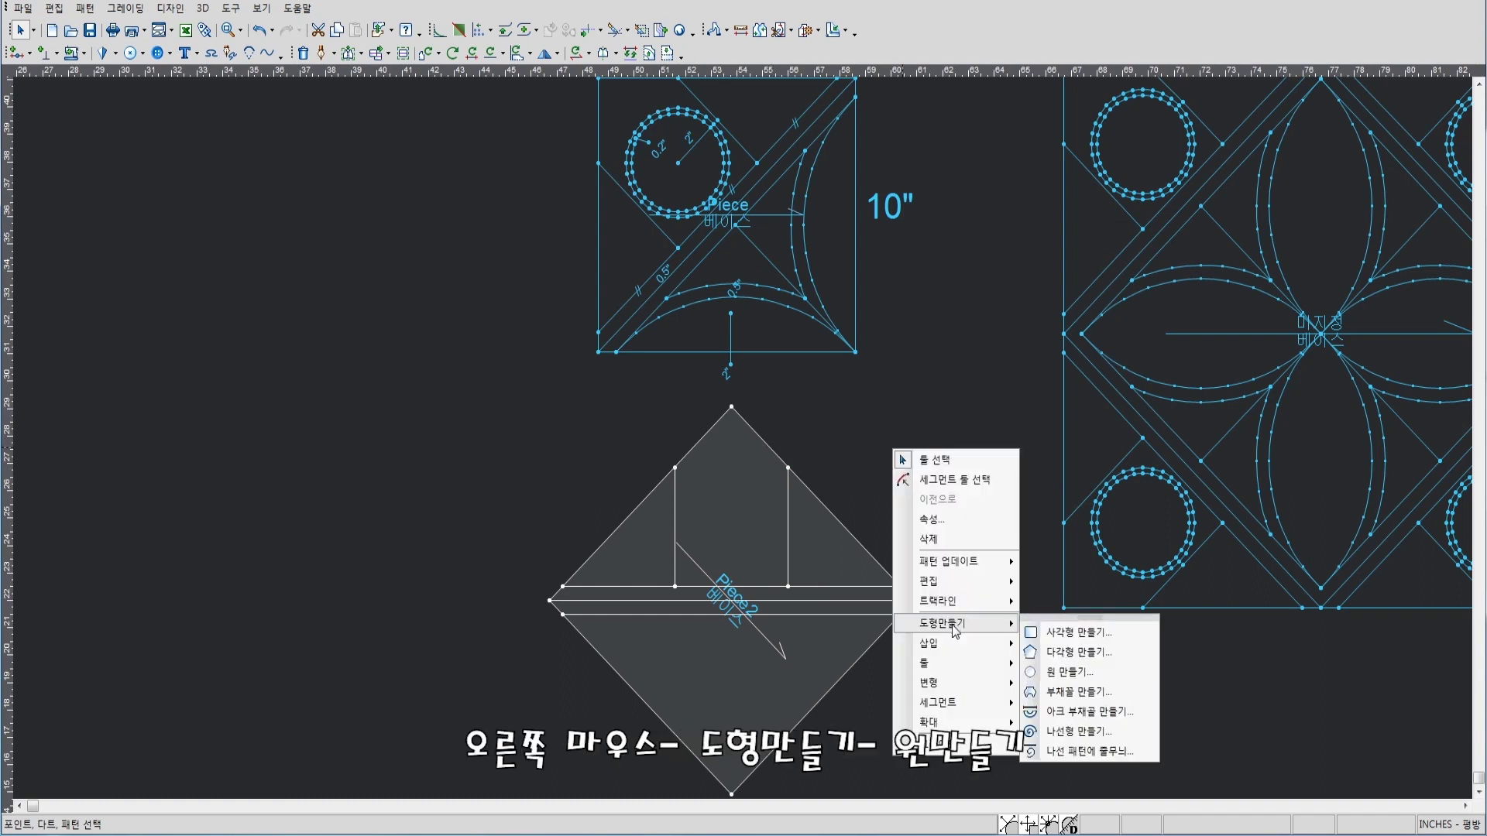
{"action": "left_click", "coordinate": [1068, 679]}
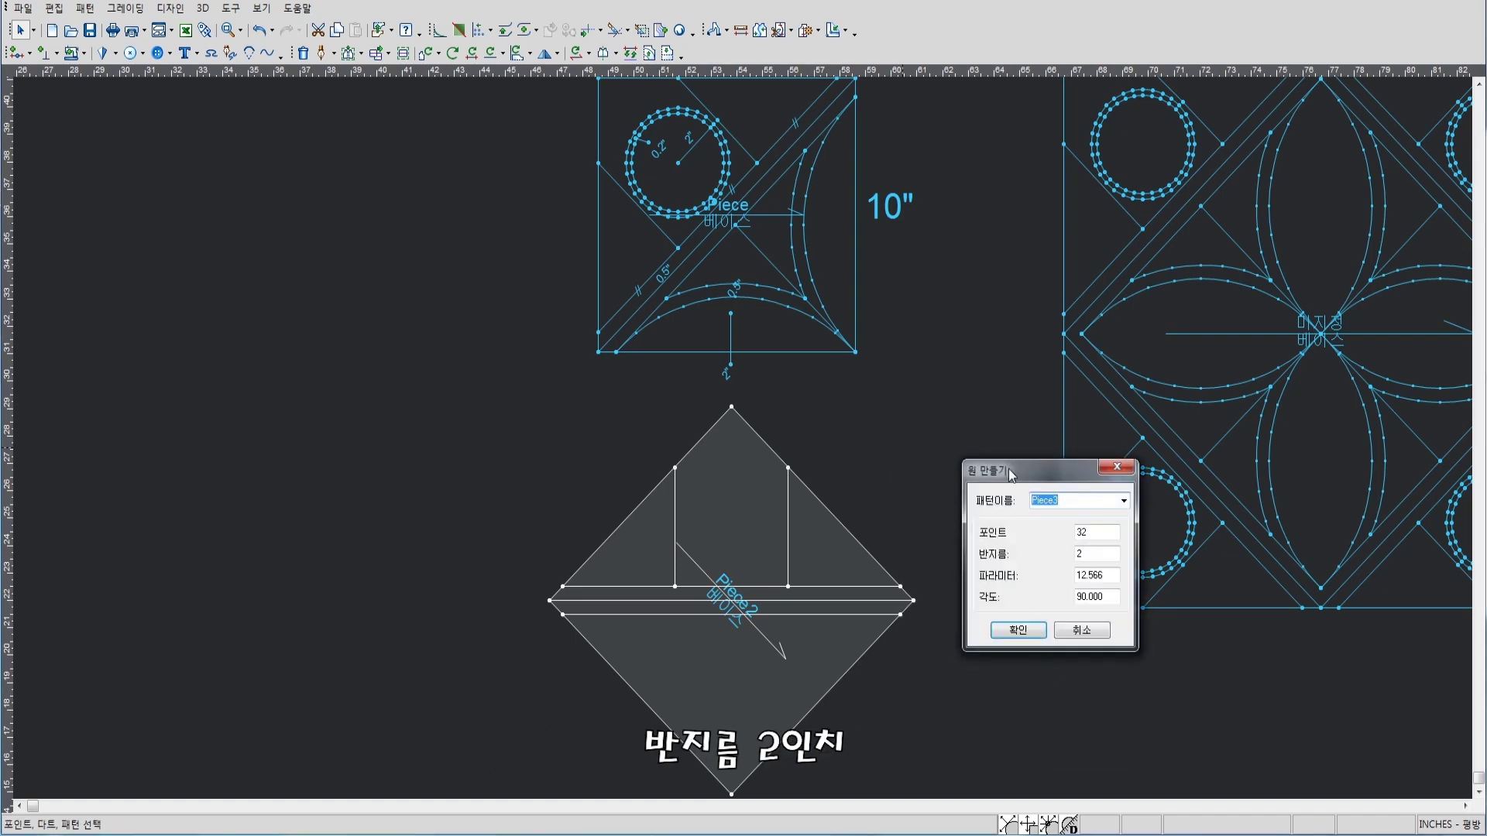
{"action": "left_click_drag", "start_coordinate": [1011, 474], "coordinate": [951, 262]}
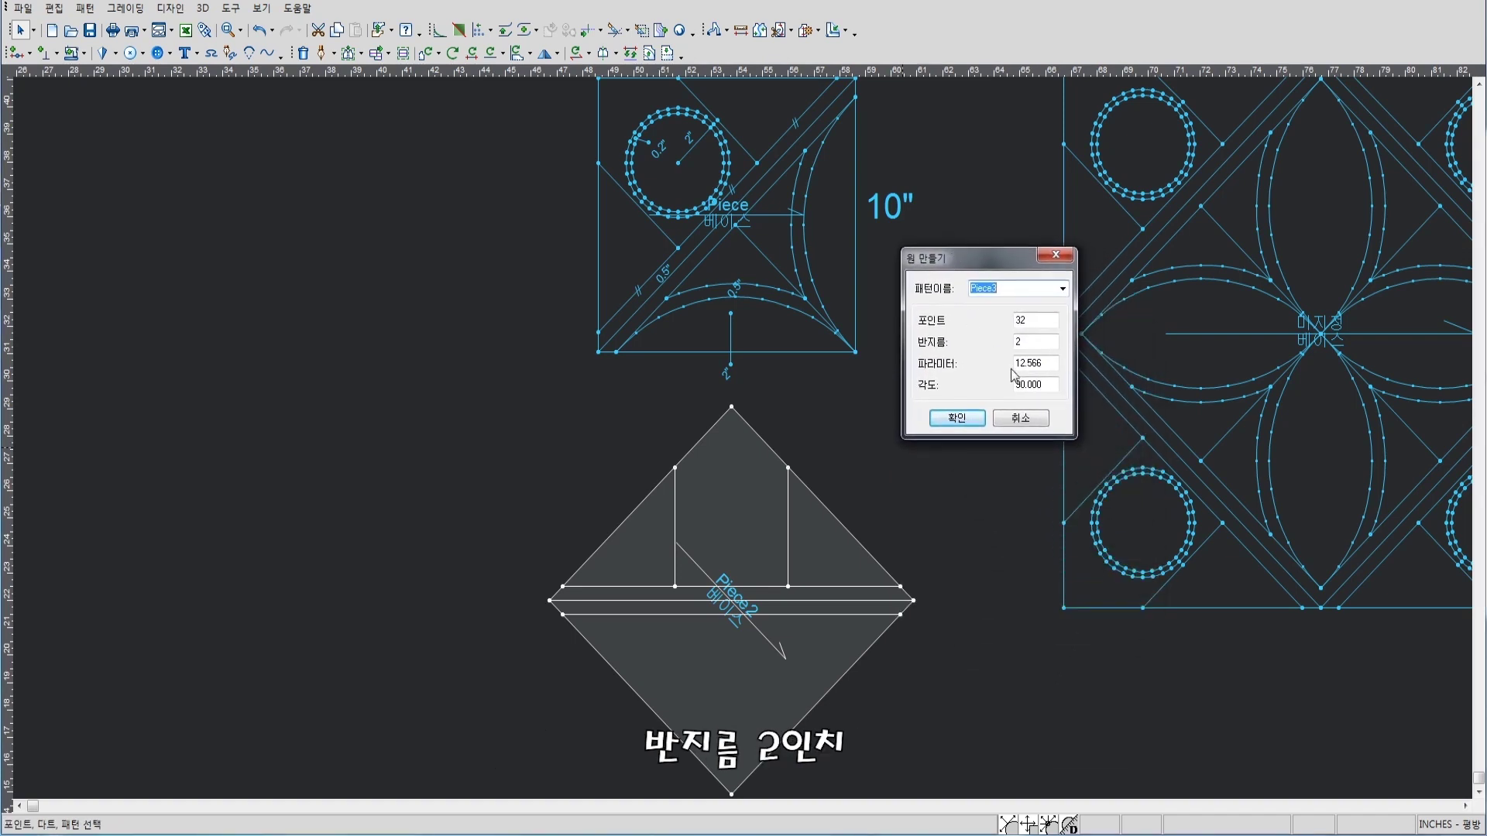
{"action": "left_click", "coordinate": [1028, 337]}
{"action": "double_click", "coordinate": [1028, 338]}
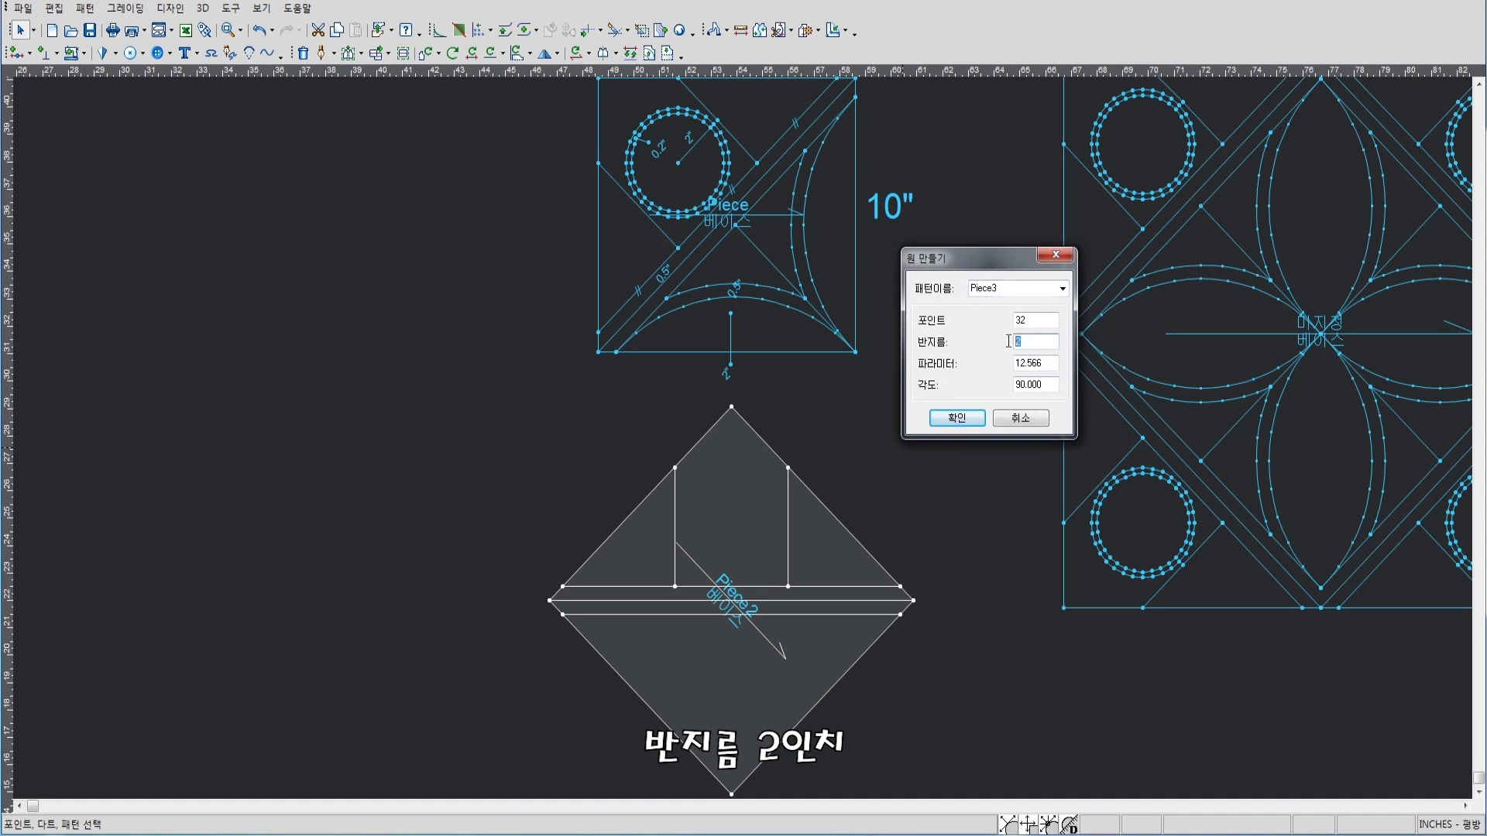
{"action": "left_click", "coordinate": [951, 421]}
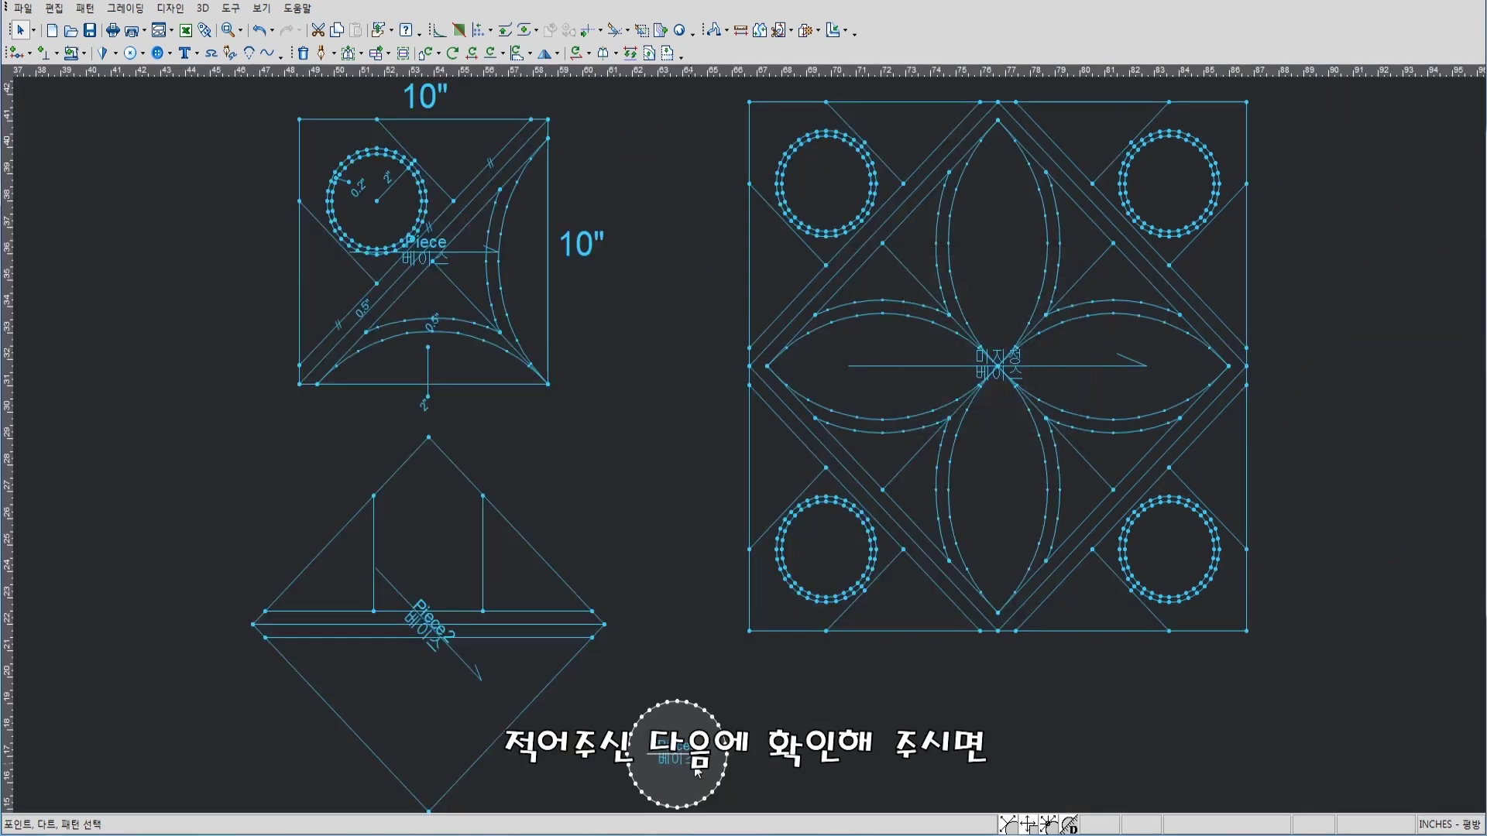
{"action": "left_click_drag", "start_coordinate": [697, 772], "coordinate": [616, 538]}
{"action": "scroll", "coordinate": [742, 438], "scroll_direction": "up", "scroll_amount": 3}
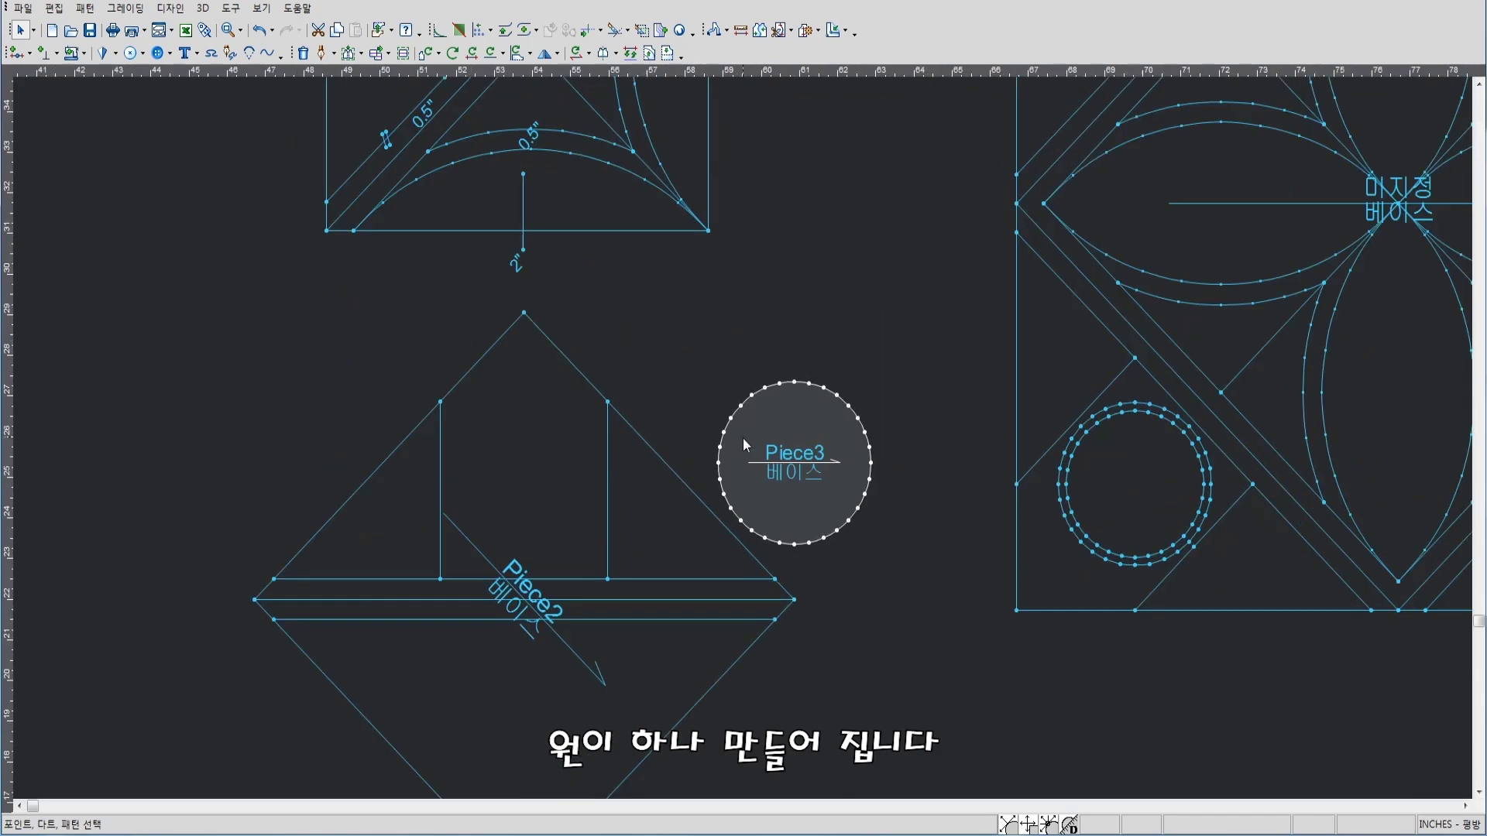
{"action": "left_click_drag", "start_coordinate": [742, 438], "coordinate": [769, 402]}
{"action": "middle_click_drag", "start_coordinate": [696, 352], "coordinate": [737, 430]}
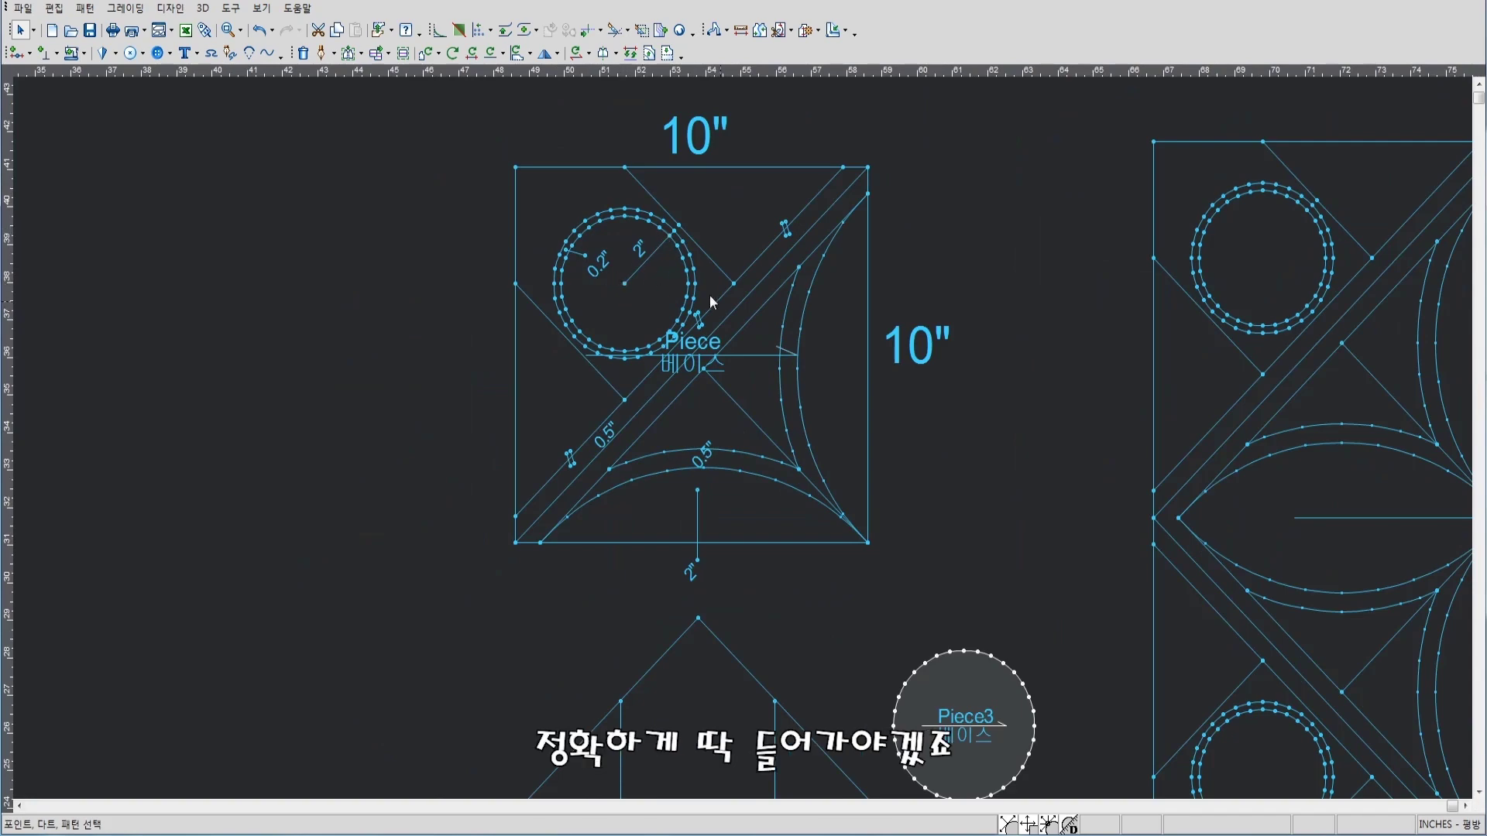
{"action": "scroll", "coordinate": [743, 418], "scroll_direction": "down", "scroll_amount": 2}
Split Piece2's right vertical line in half with an equally spaced slit point
{"action": "left_click", "coordinate": [728, 422]}
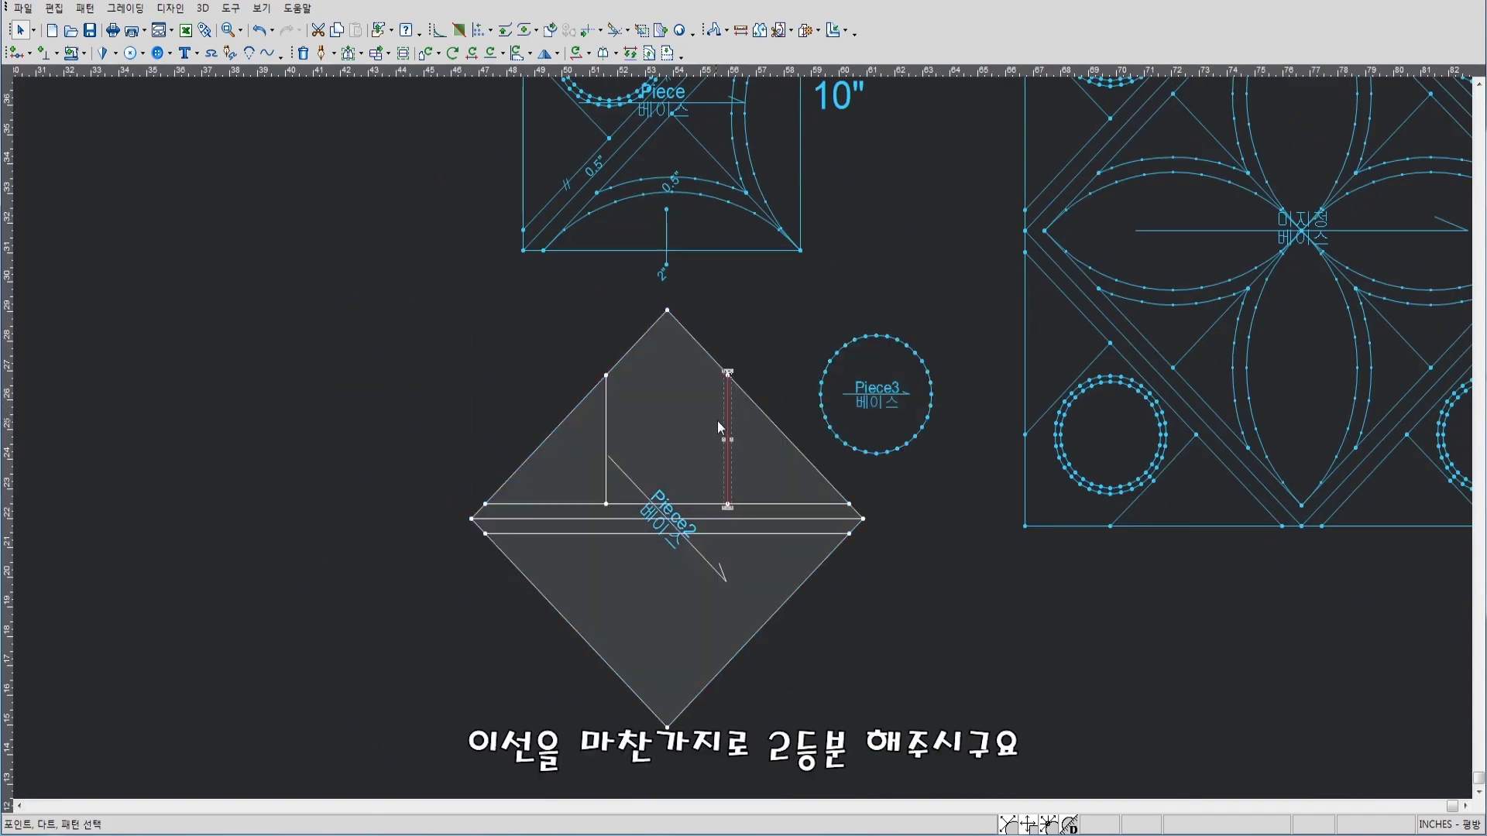
{"action": "left_click", "coordinate": [167, 9]}
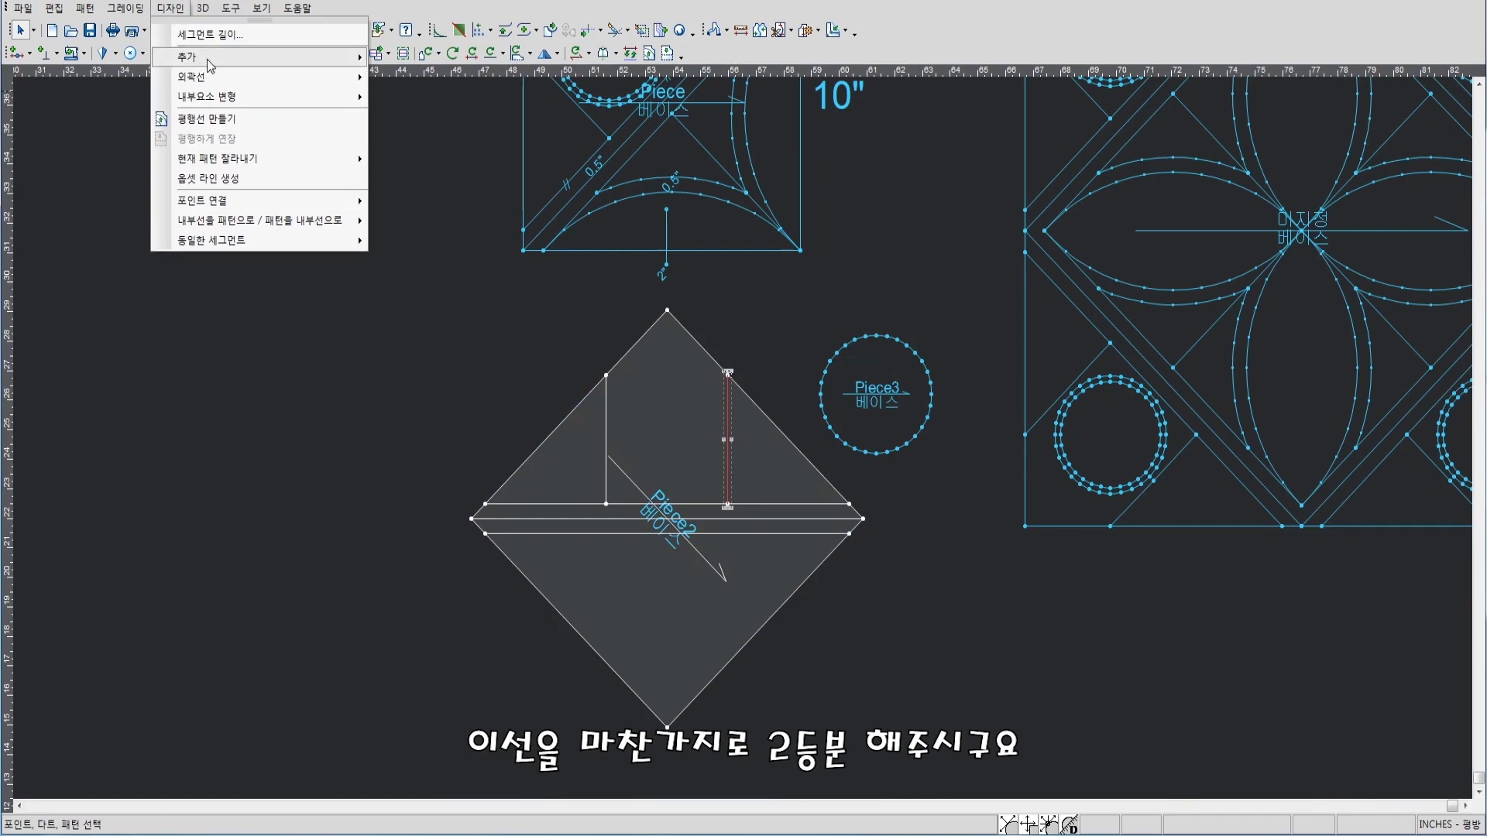
{"action": "mouse_move", "coordinate": [257, 55]}
{"action": "left_click", "coordinate": [416, 91]}
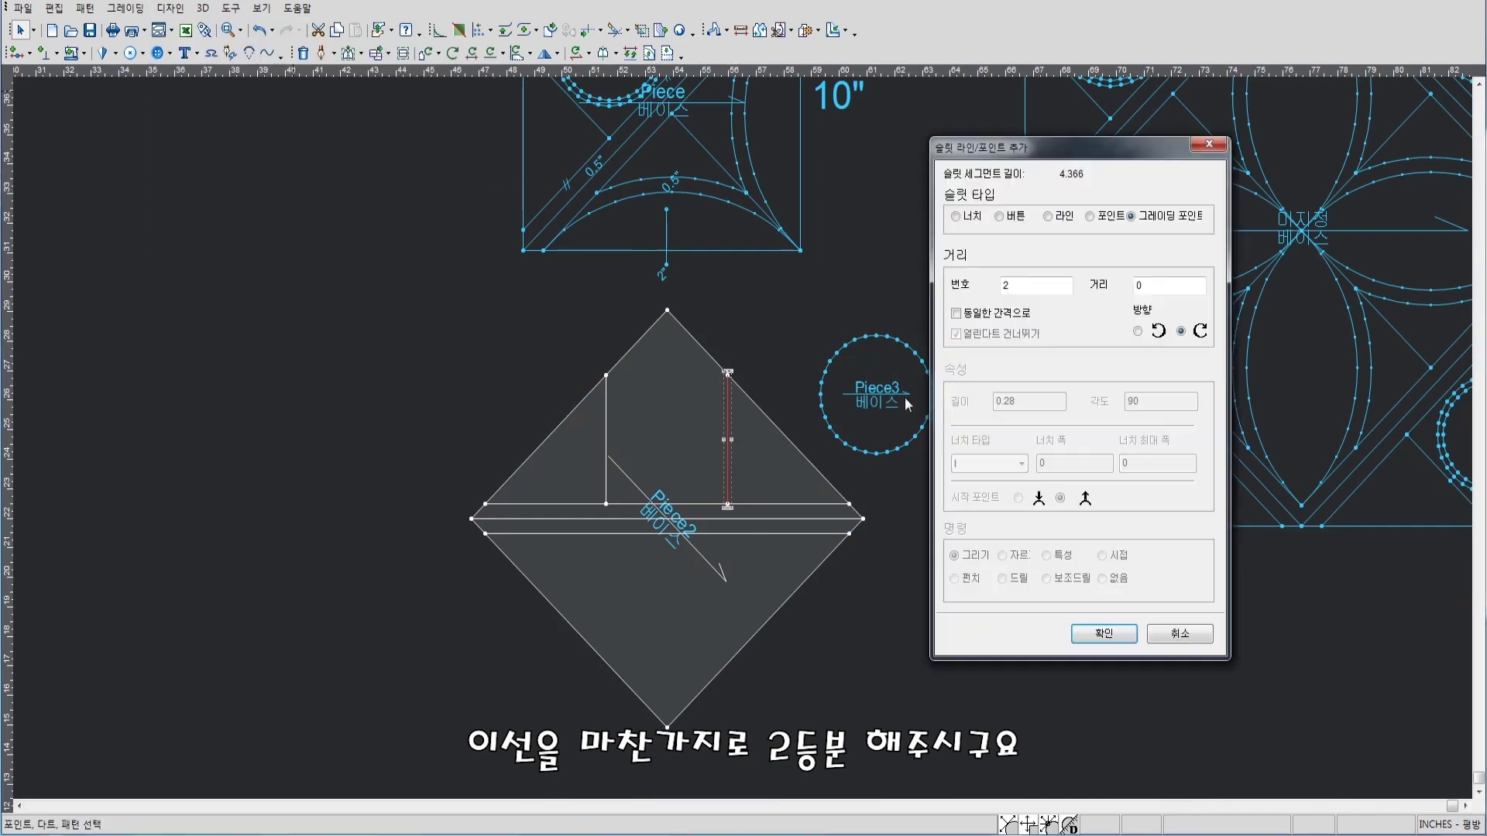
{"action": "type", "text": "1"}
{"action": "left_click", "coordinate": [1001, 315]}
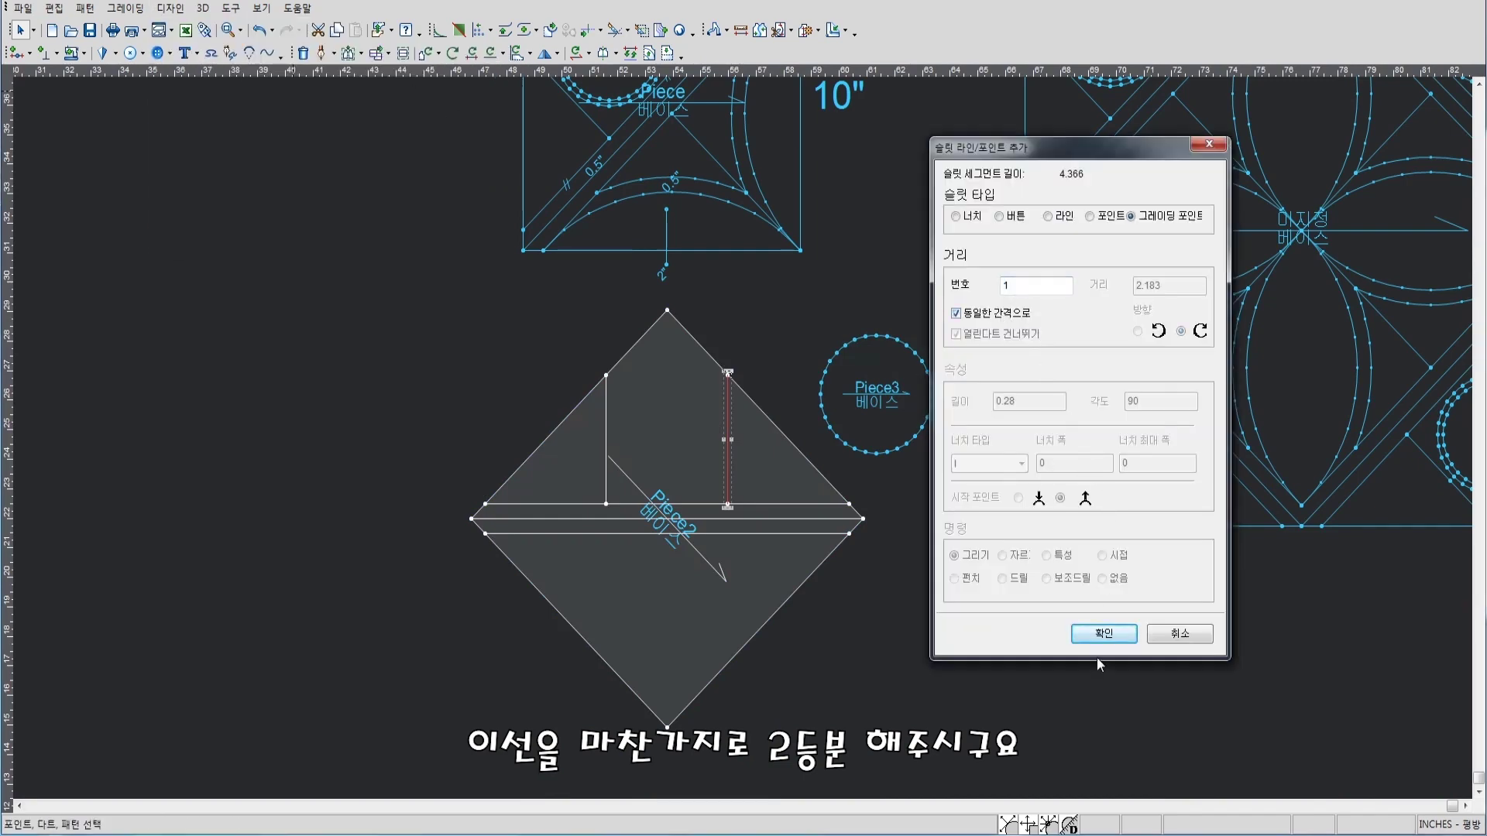
{"action": "left_click", "coordinate": [1104, 633]}
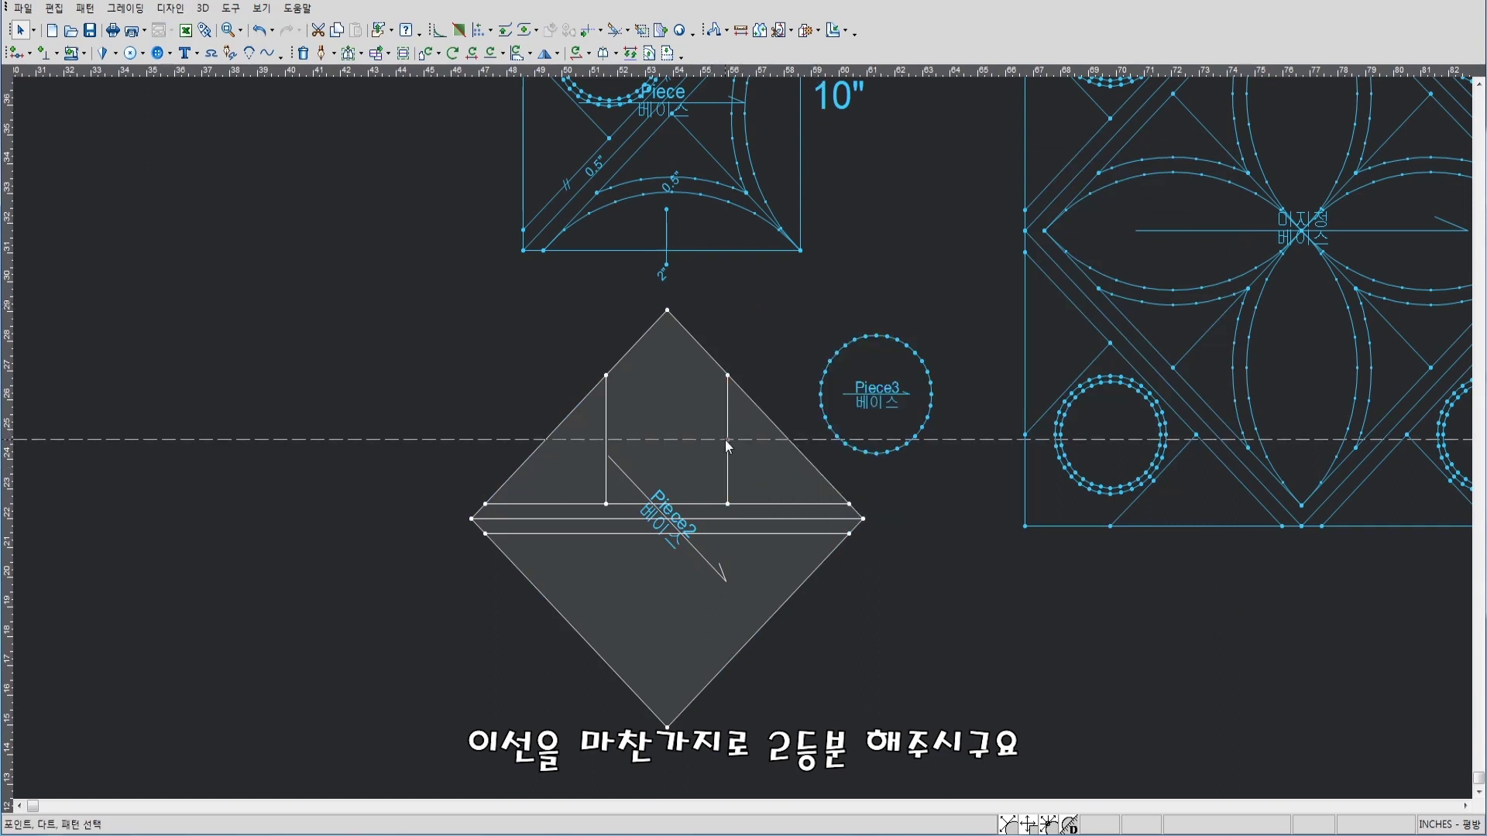
Align guides through the diamond's apex and Piece3's centre, repositioning the circle
{"action": "left_click_drag", "start_coordinate": [672, 309], "coordinate": [667, 310]}
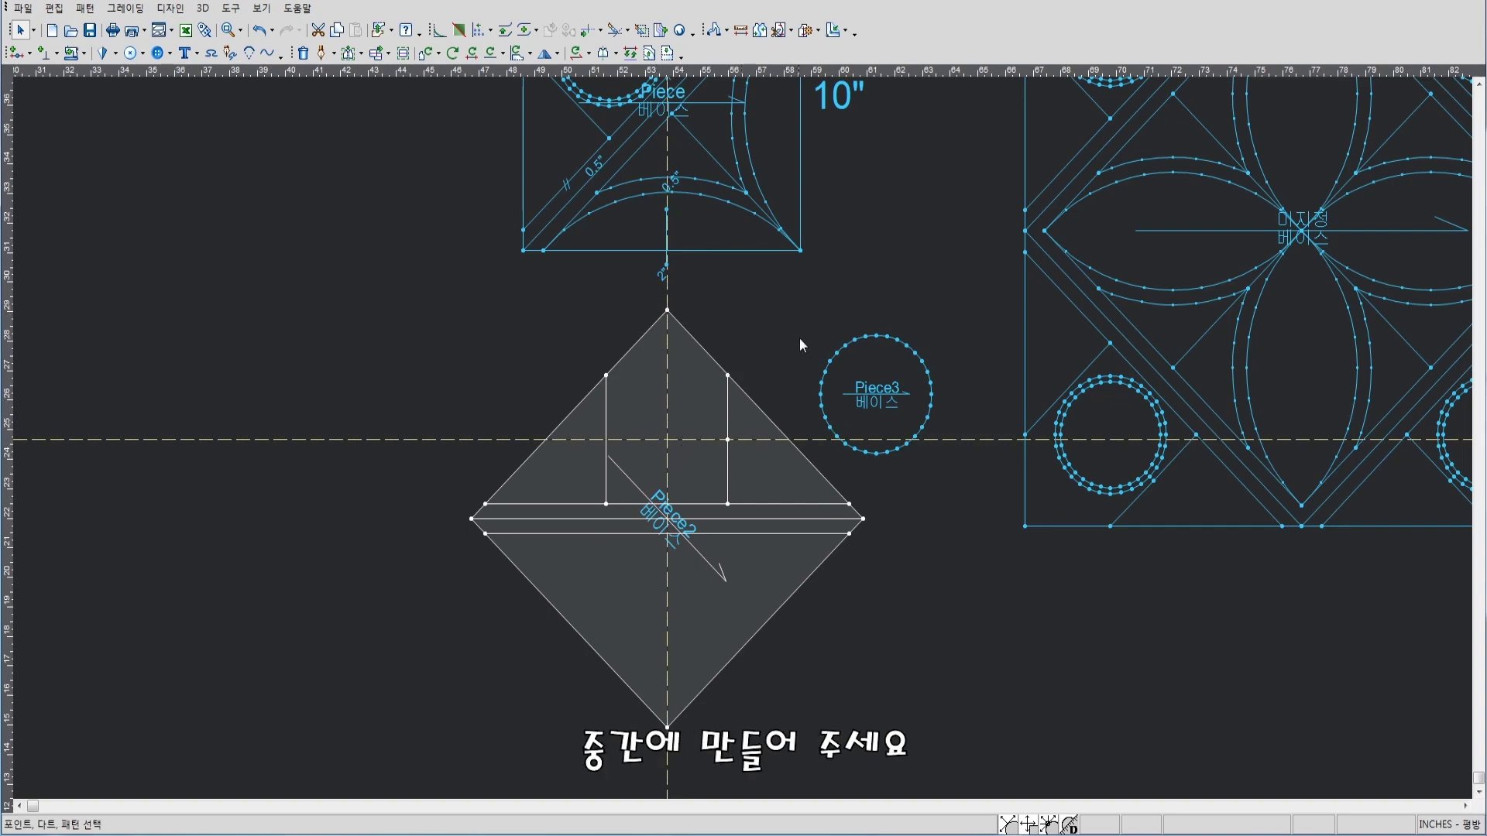
{"action": "left_click", "coordinate": [882, 364]}
{"action": "scroll", "coordinate": [852, 379], "scroll_direction": "up", "scroll_amount": 1}
{"action": "scroll", "coordinate": [805, 387], "scroll_direction": "up", "scroll_amount": 1}
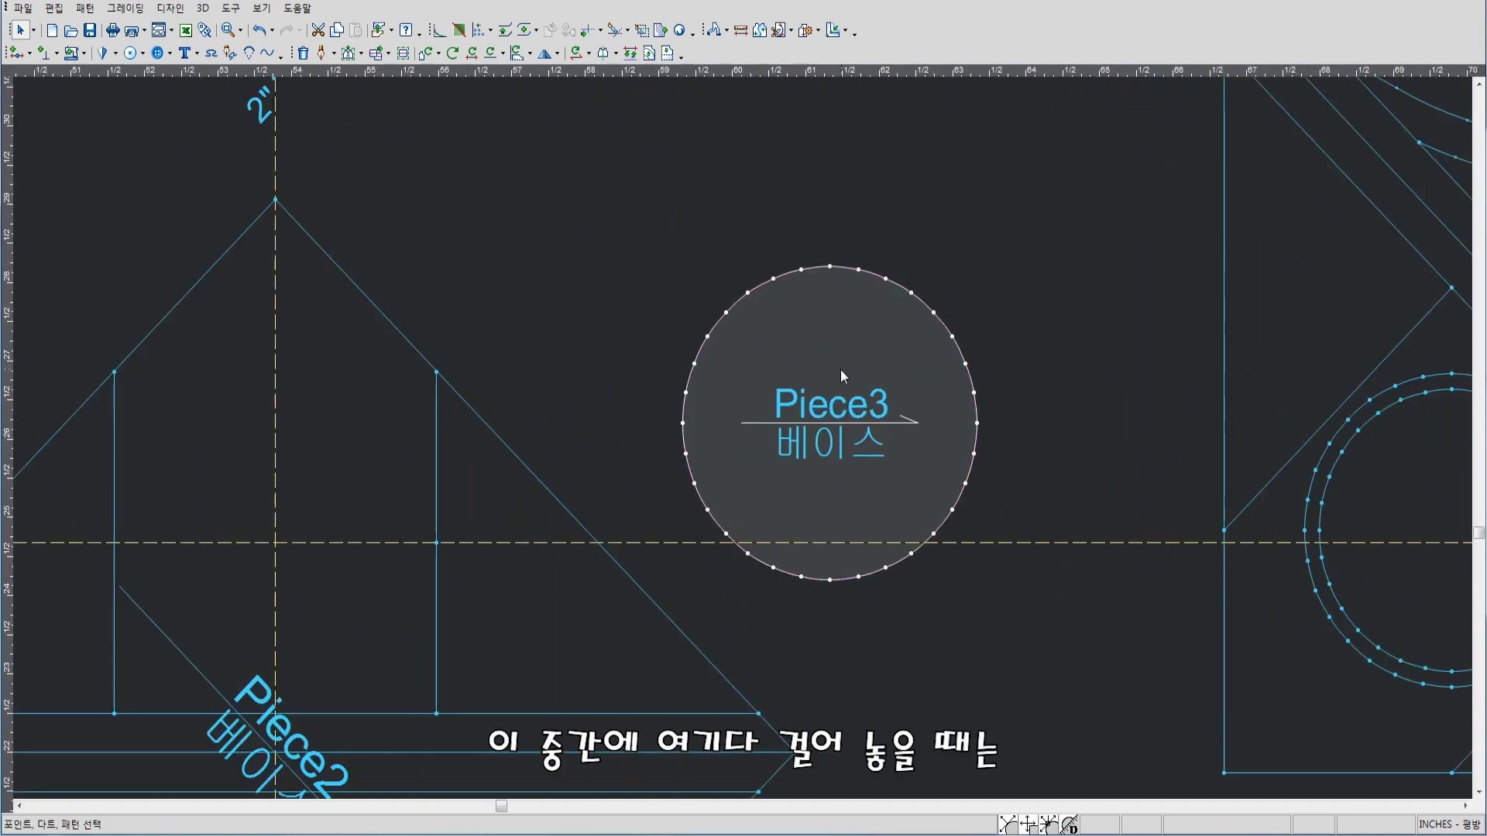
{"action": "mouse_move", "coordinate": [841, 371]}
{"action": "left_mouse_down"}
{"action": "mouse_move", "coordinate": [322, 546]}
{"action": "mouse_move", "coordinate": [909, 322]}
{"action": "left_mouse_up"}
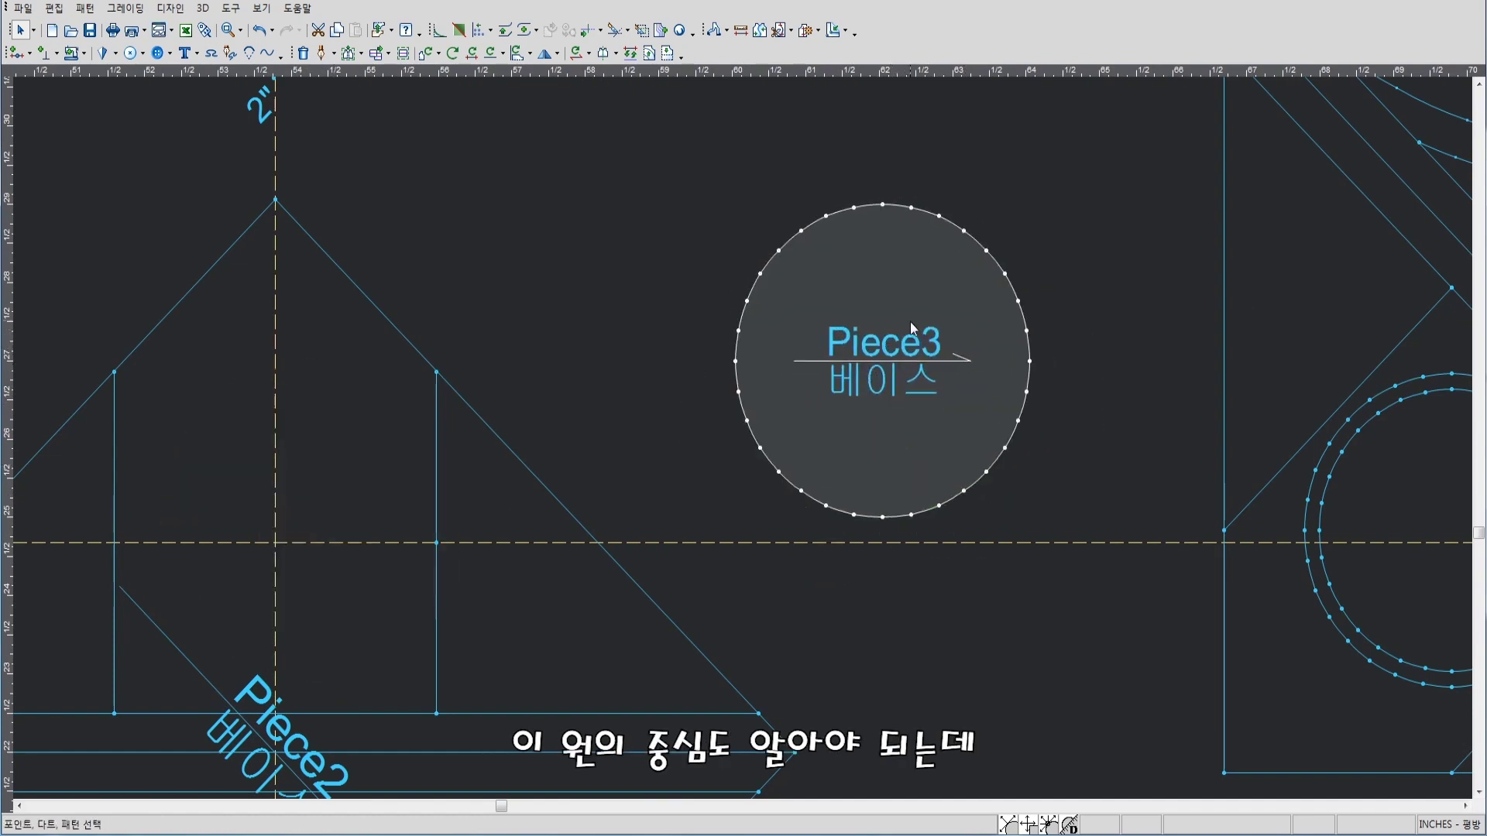
{"action": "left_click_drag", "start_coordinate": [879, 72], "coordinate": [882, 205]}
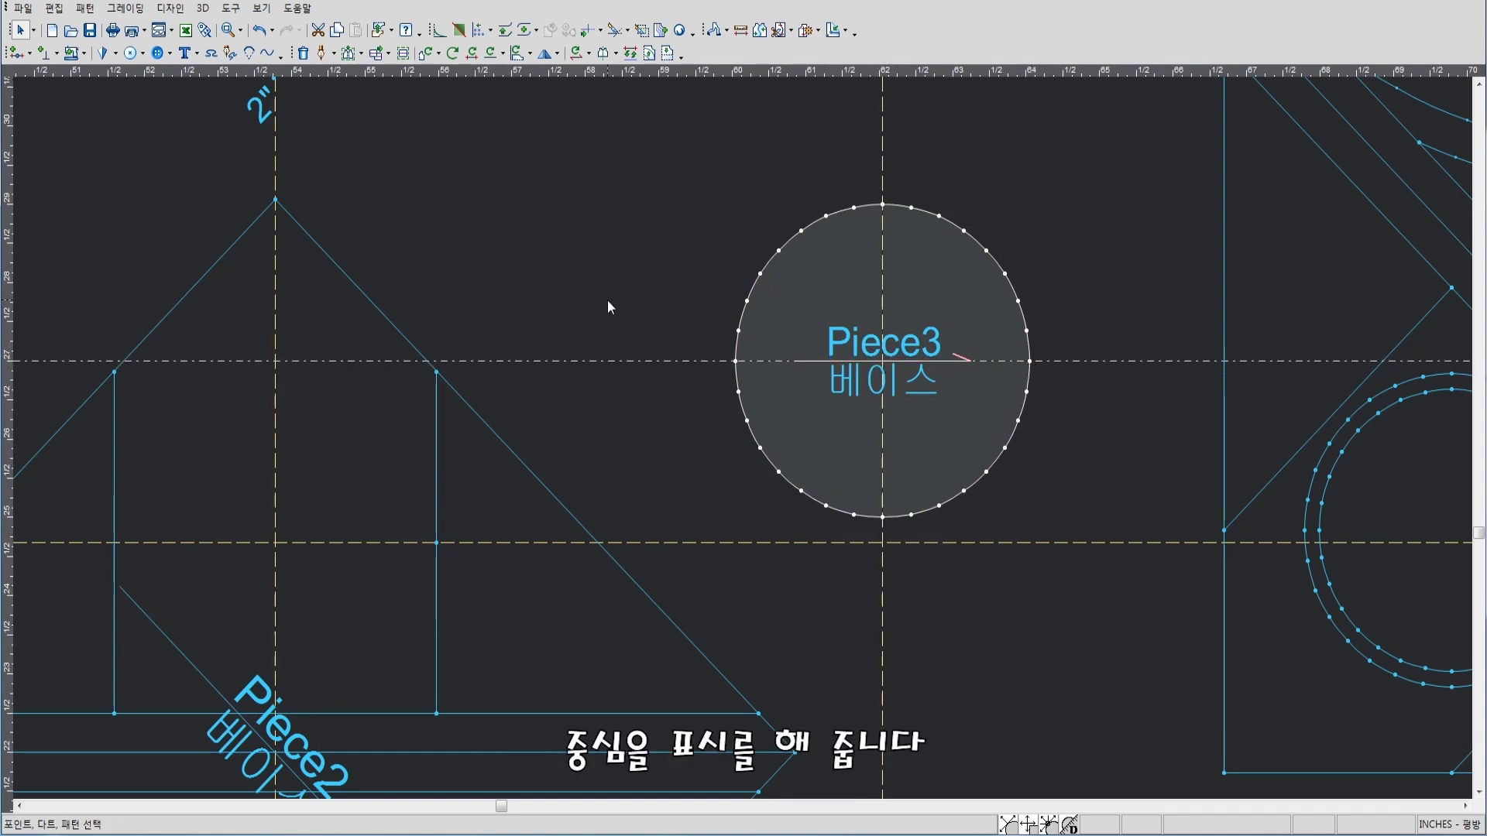
Place a button mark at the centre of circle Piece3
{"action": "left_click", "coordinate": [158, 53]}
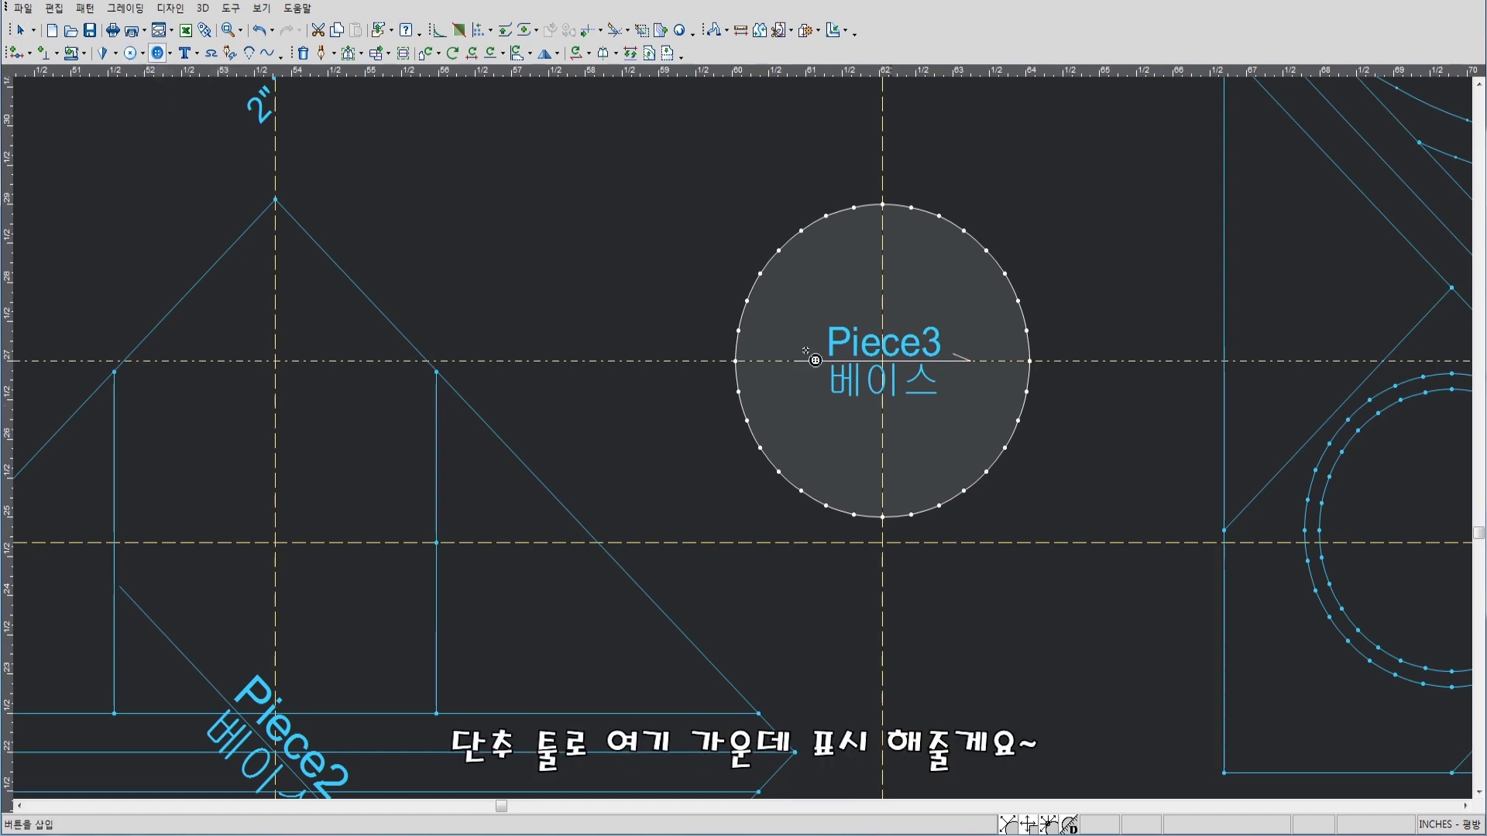
{"action": "left_click", "coordinate": [883, 361]}
{"action": "left_click", "coordinate": [163, 300]}
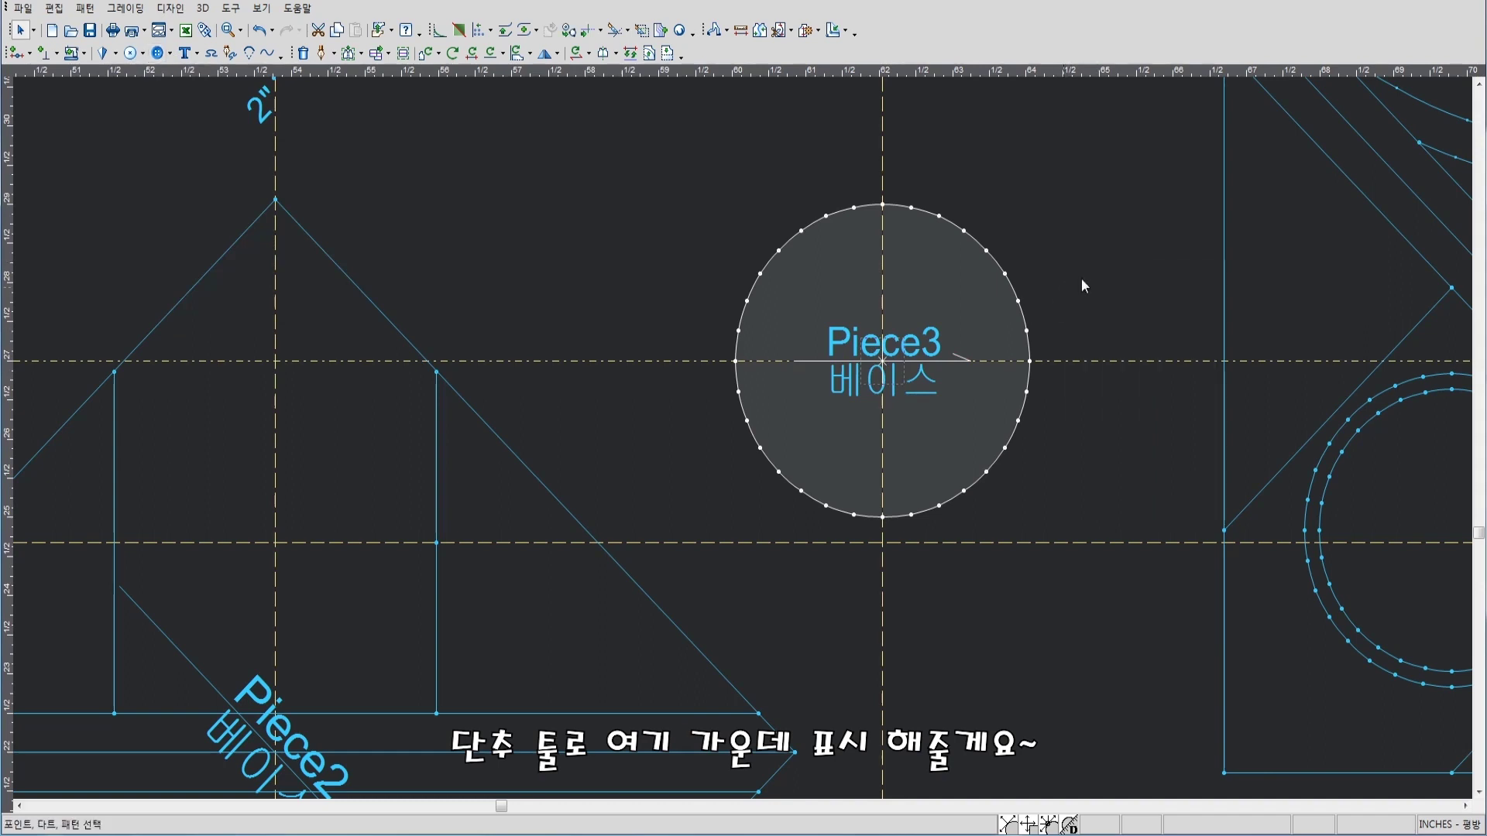
{"action": "left_click", "coordinate": [1028, 280]}
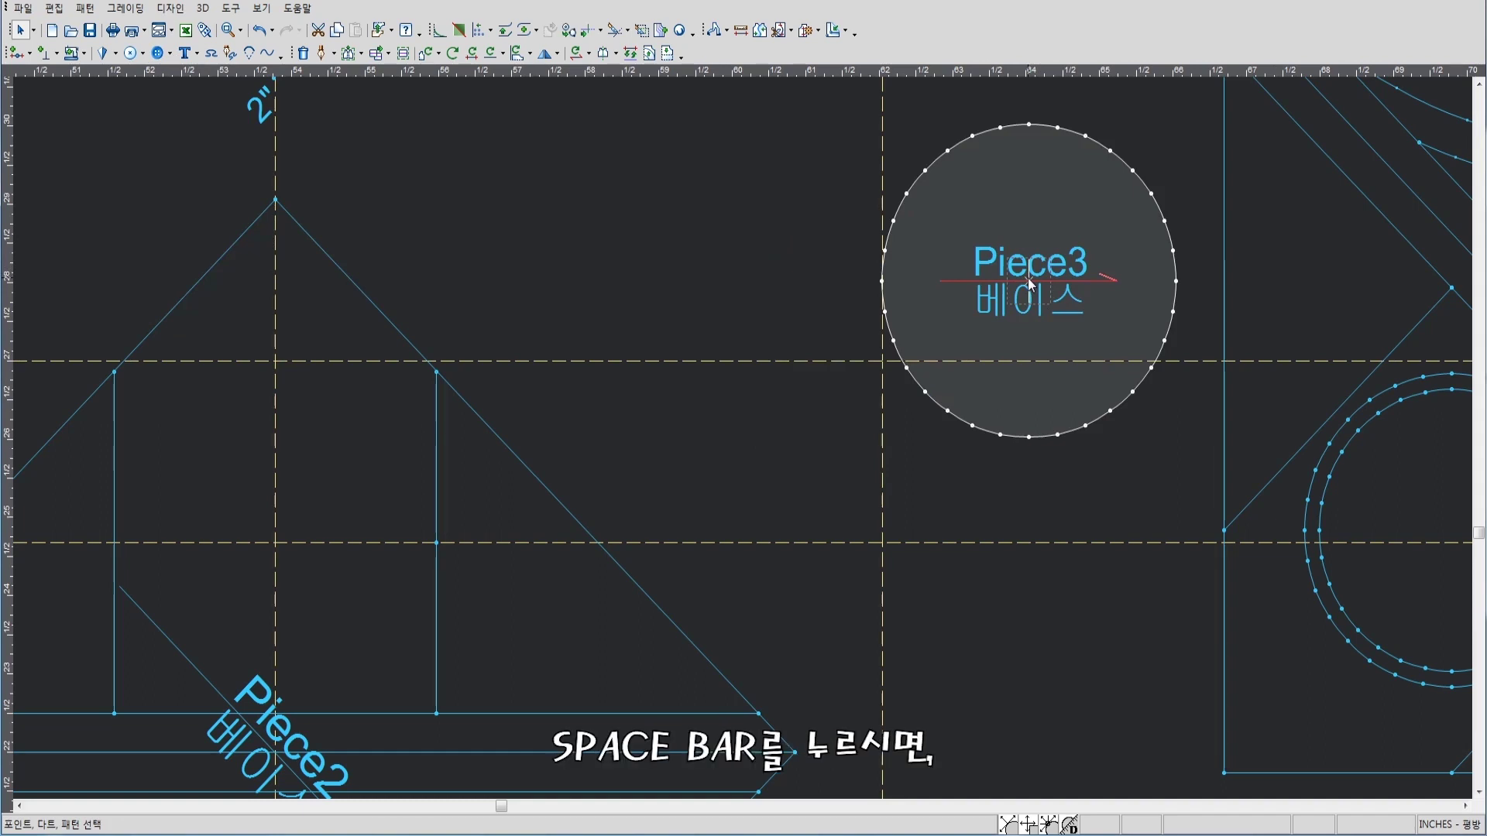
Grab Piece3 by its centre and drop it on the guide crossing inside the diamond
{"action": "key", "text": "space"}
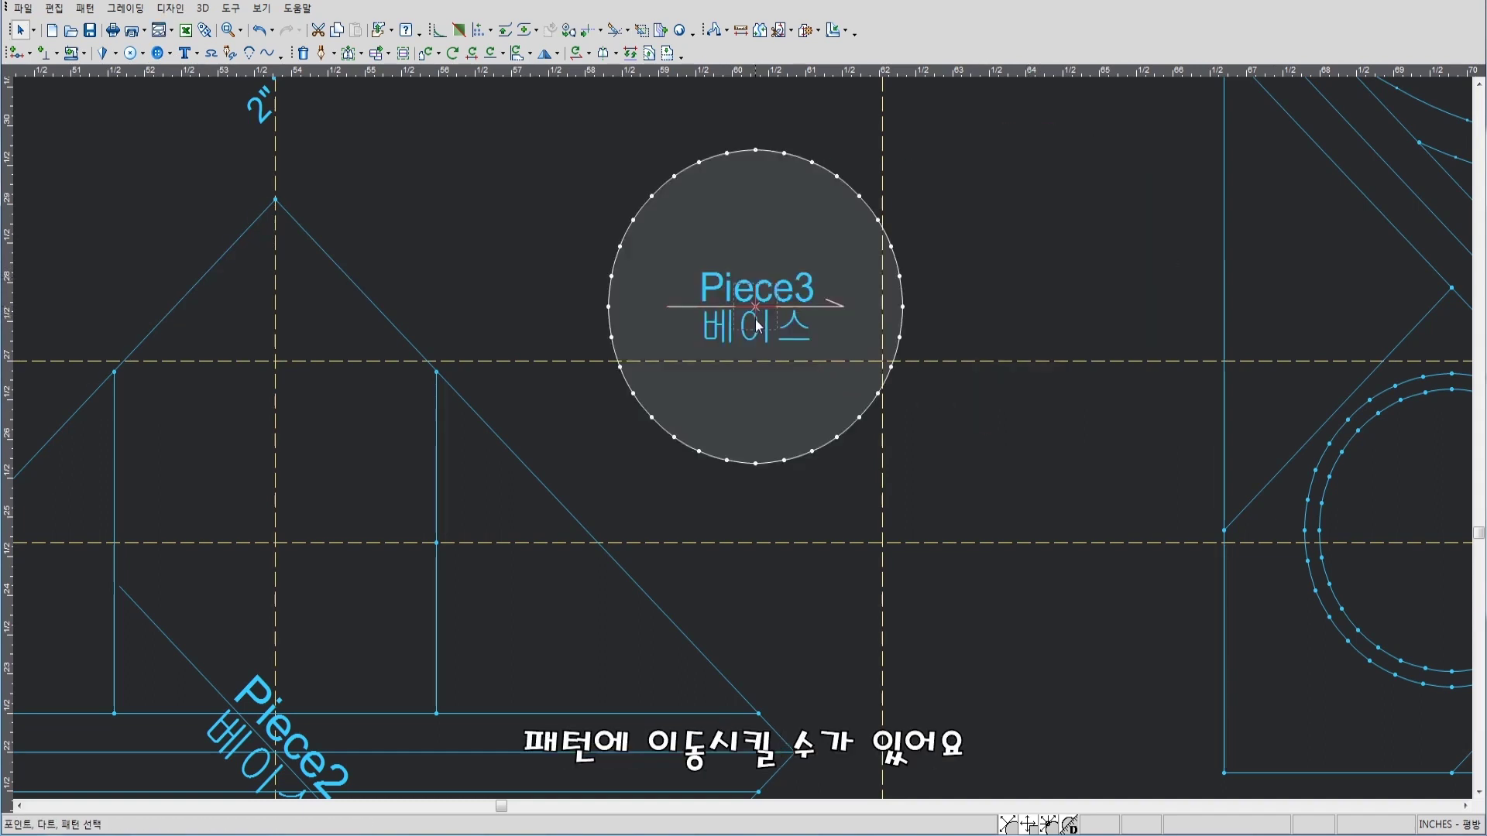
{"action": "left_click", "coordinate": [773, 408]}
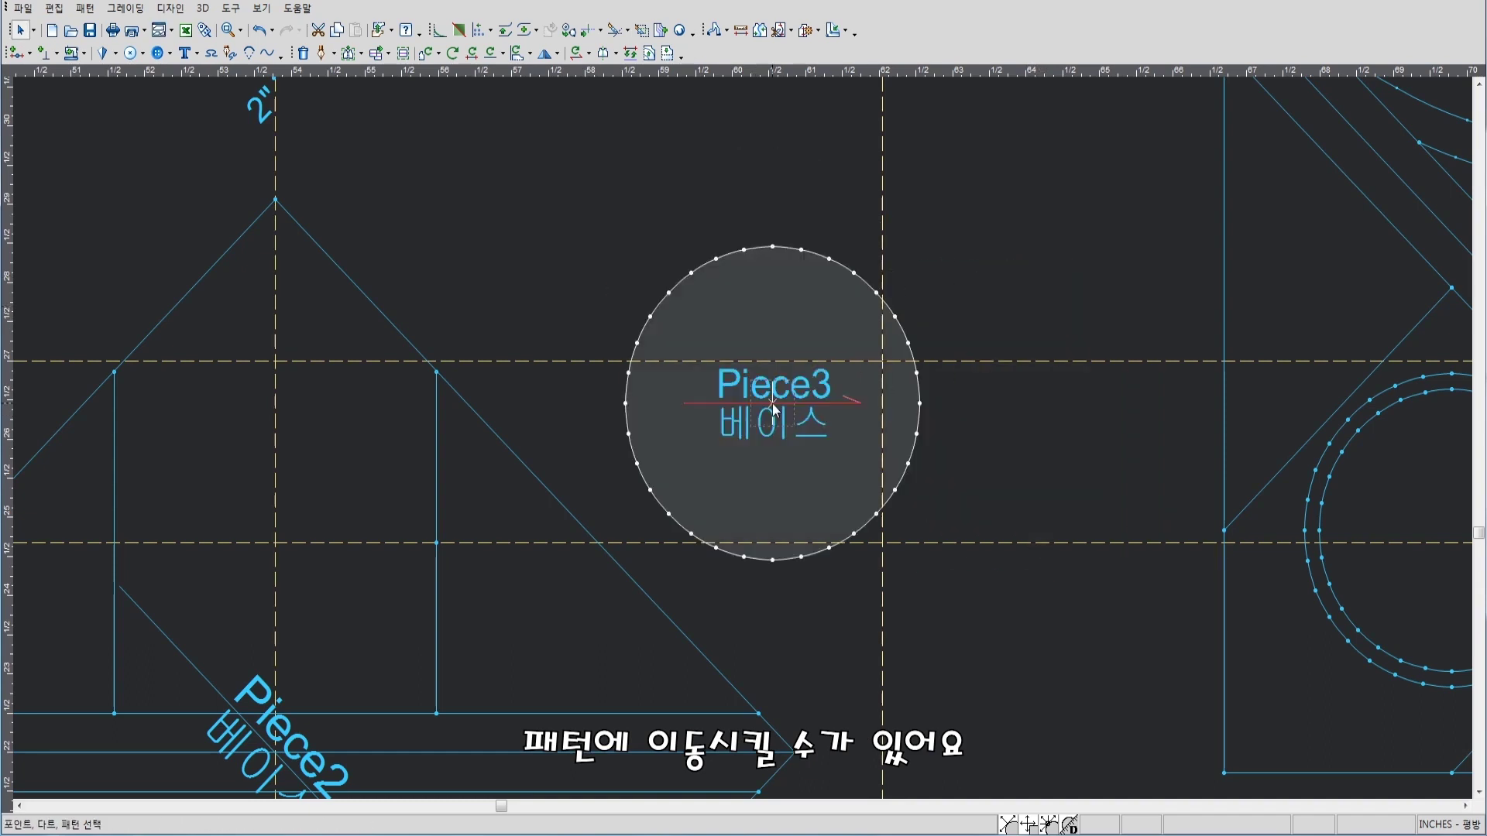
{"action": "left_click_drag", "start_coordinate": [772, 403], "coordinate": [995, 466]}
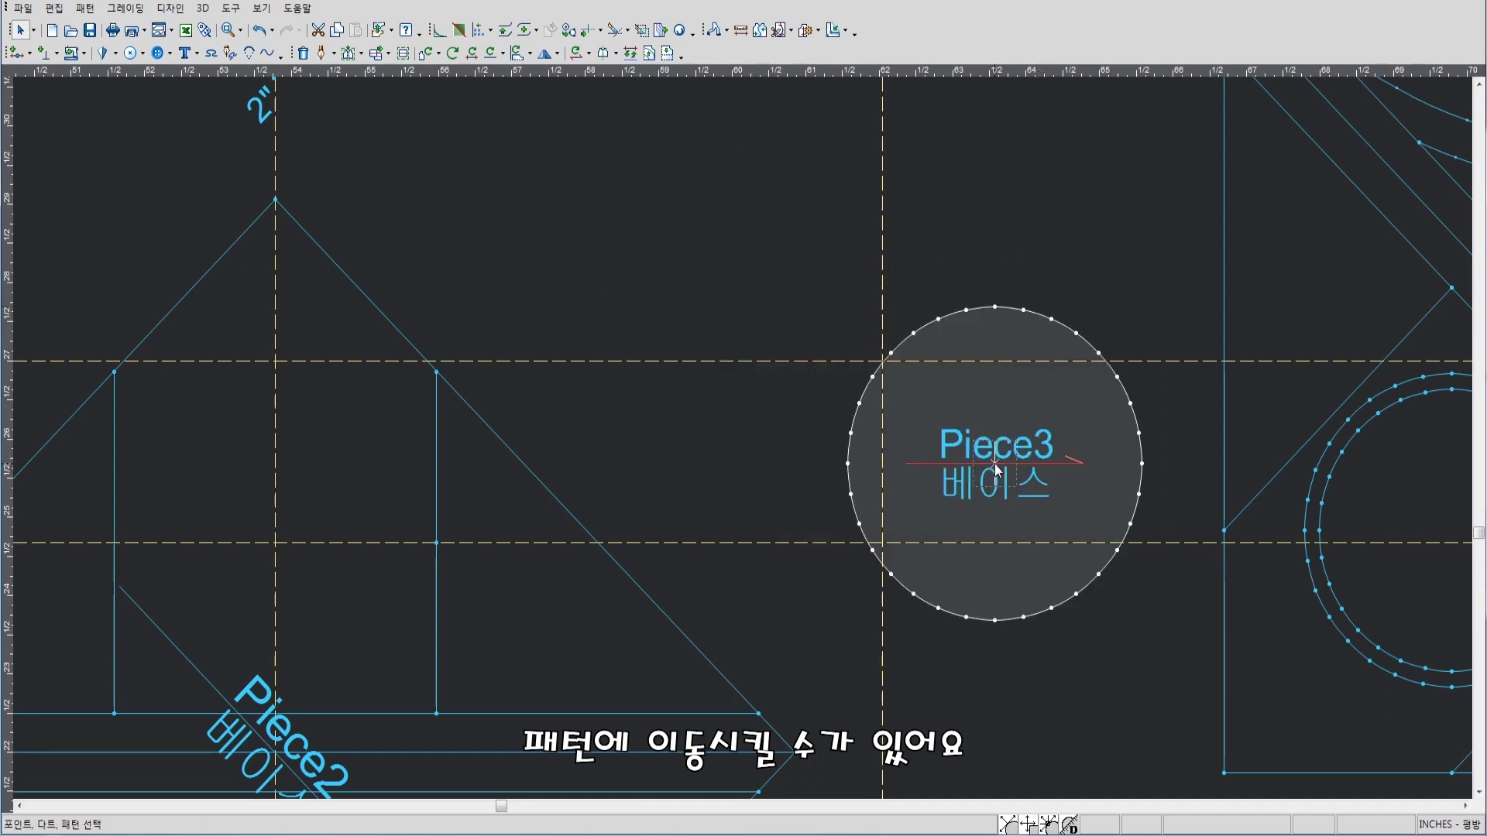
{"action": "key", "text": "space"}
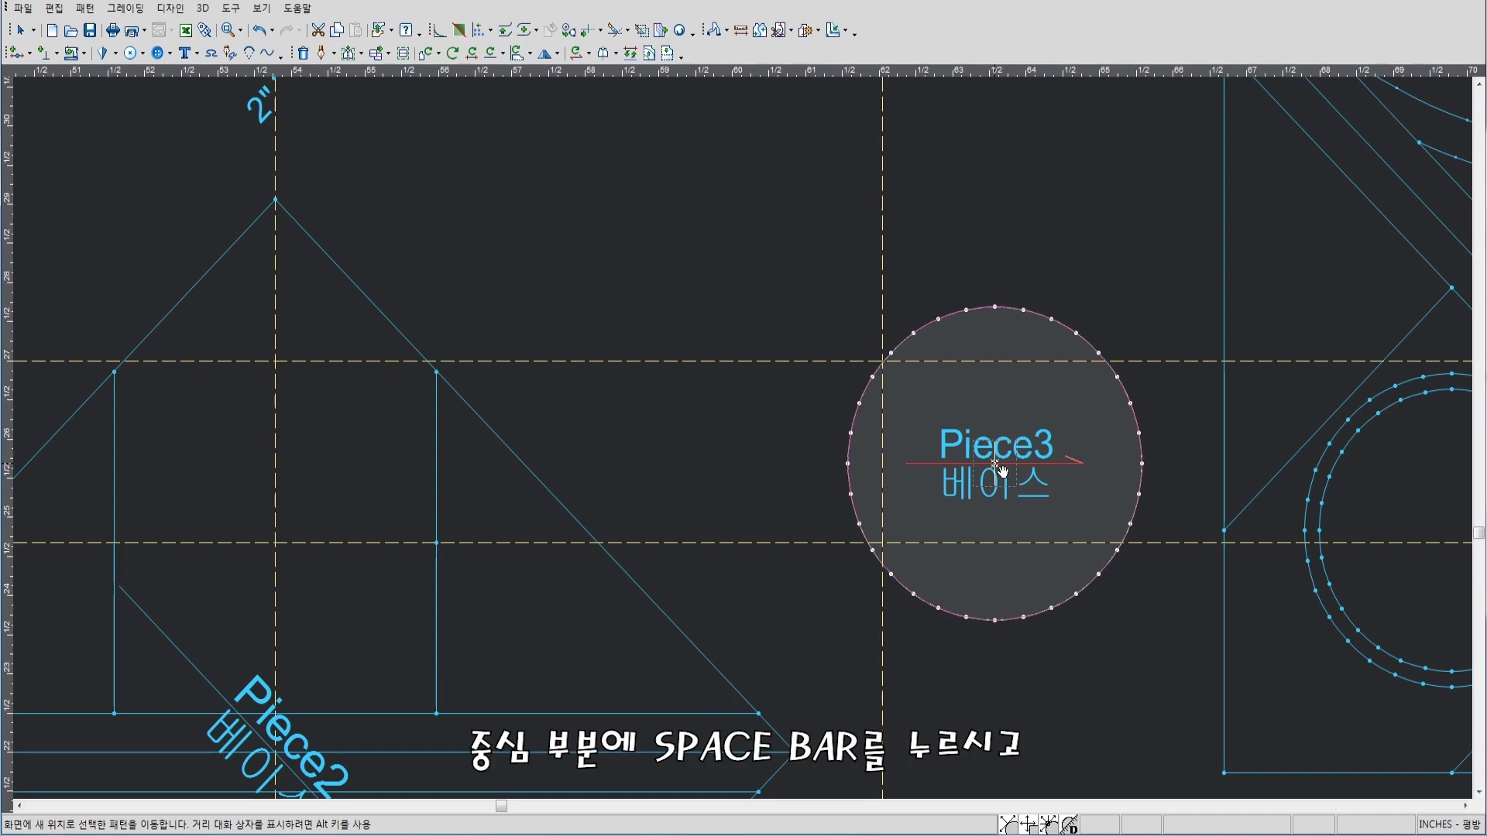
{"action": "left_click", "coordinate": [275, 542]}
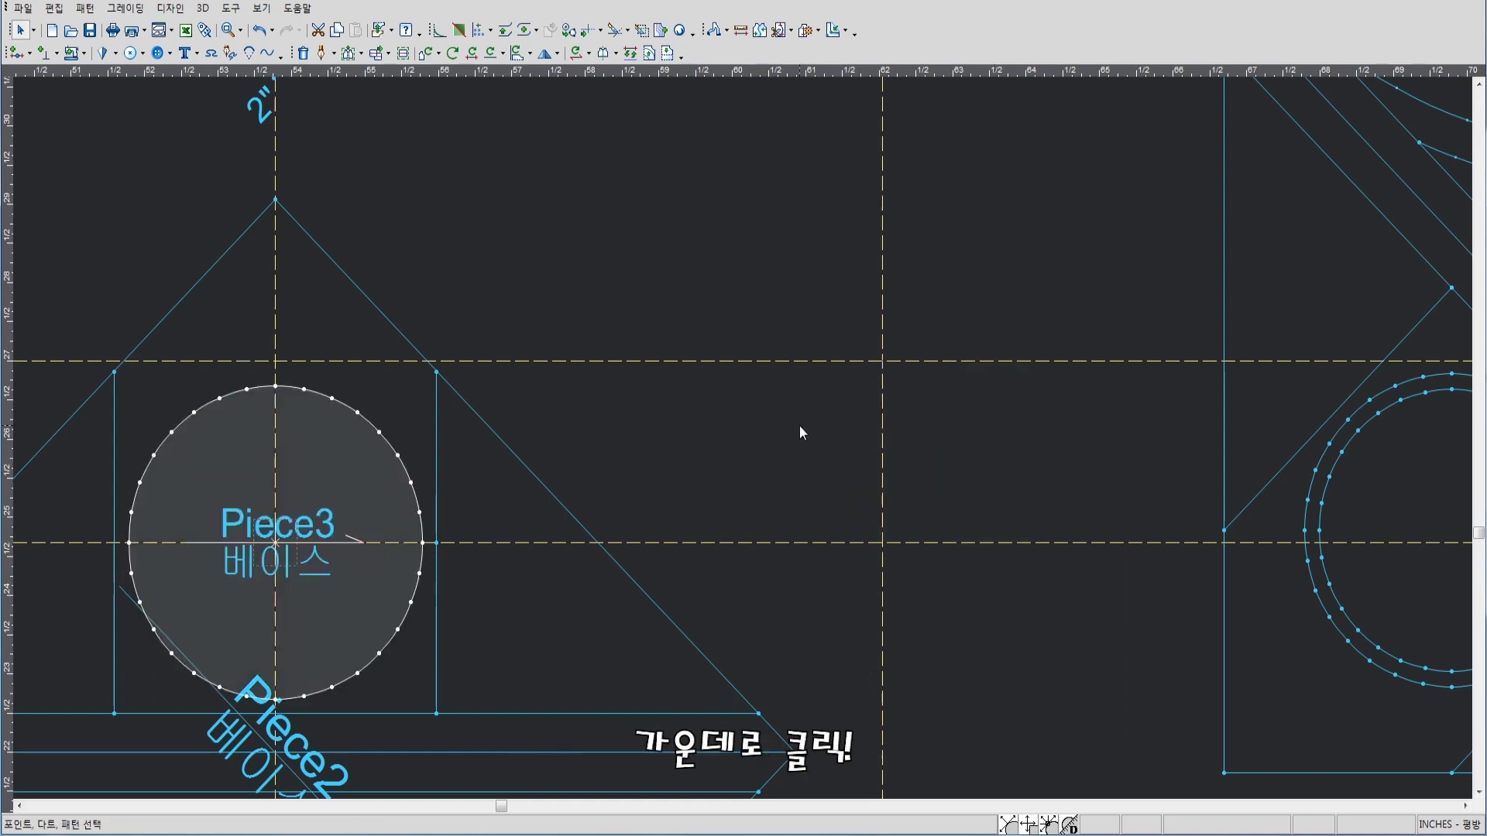
{"action": "scroll", "coordinate": [732, 434], "scroll_direction": "down", "scroll_amount": 2}
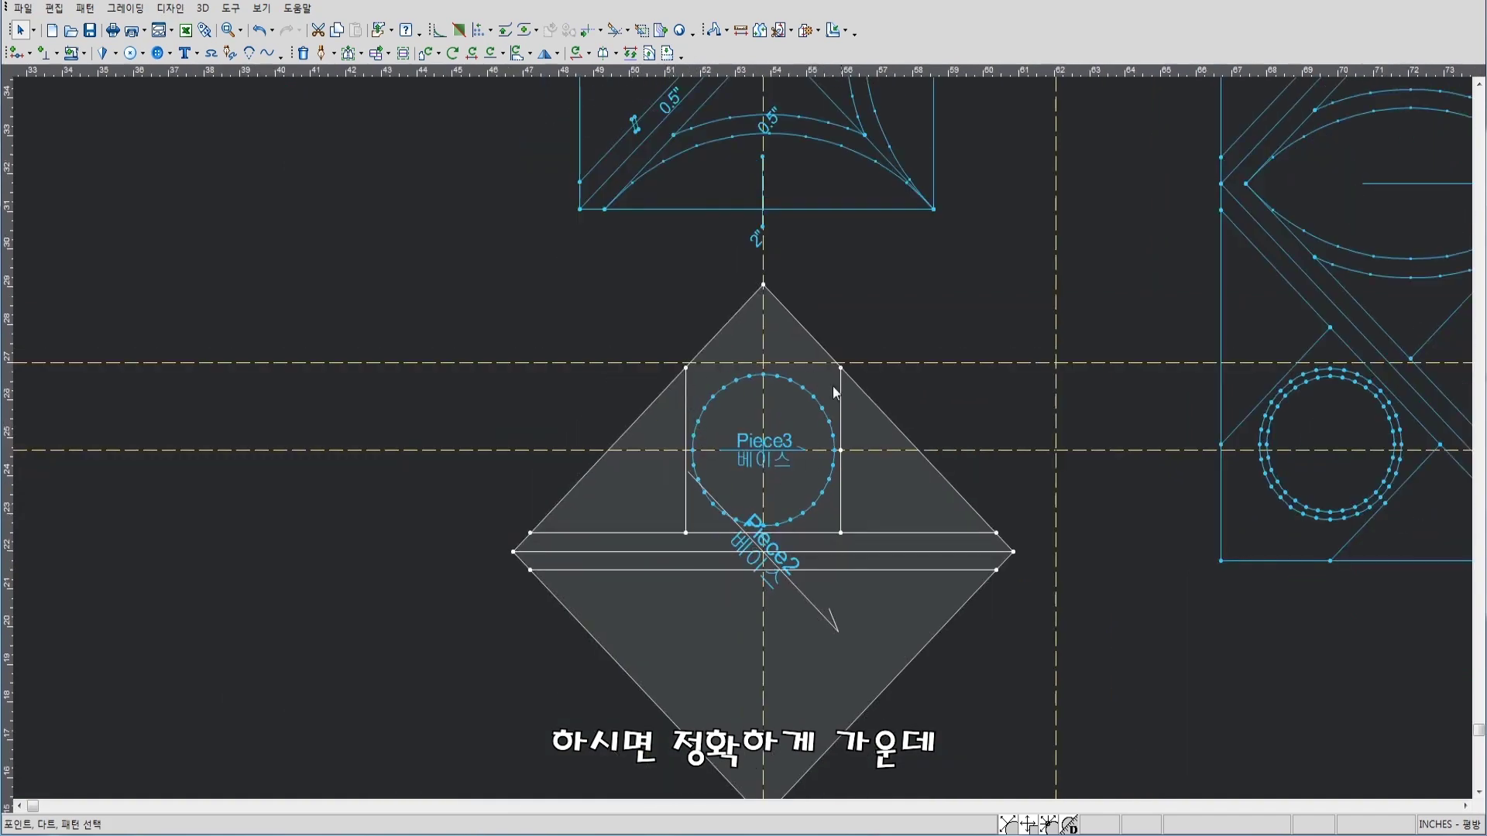
{"action": "scroll", "coordinate": [729, 425], "scroll_direction": "down", "scroll_amount": 2}
{"action": "scroll", "coordinate": [727, 480], "scroll_direction": "up", "scroll_amount": 2}
{"action": "scroll", "coordinate": [742, 438], "scroll_direction": "up", "scroll_amount": 1}
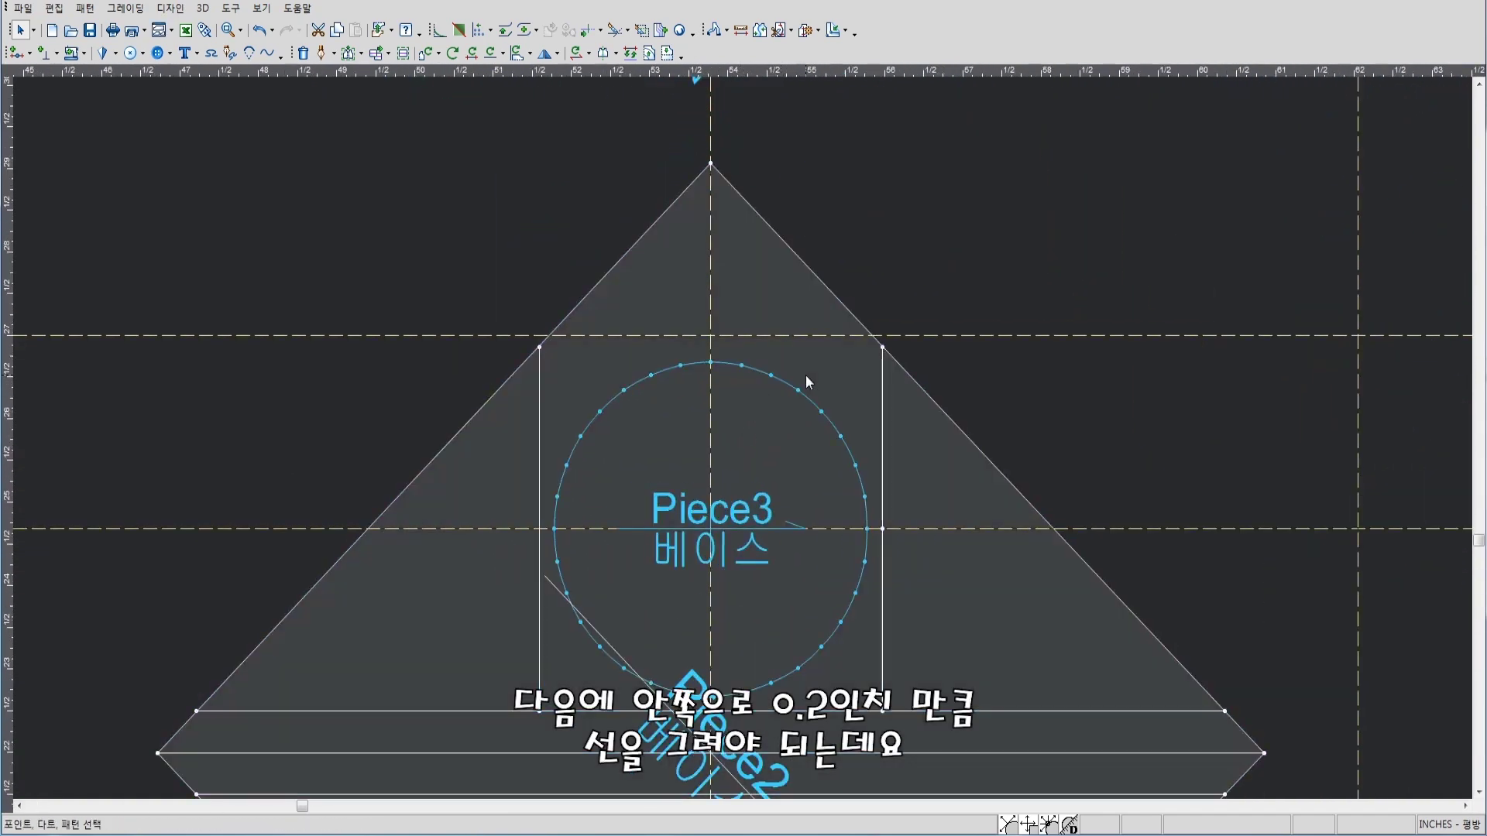
{"action": "scroll", "coordinate": [805, 380], "scroll_direction": "down", "scroll_amount": 2}
{"action": "scroll", "coordinate": [713, 426], "scroll_direction": "down", "scroll_amount": 2}
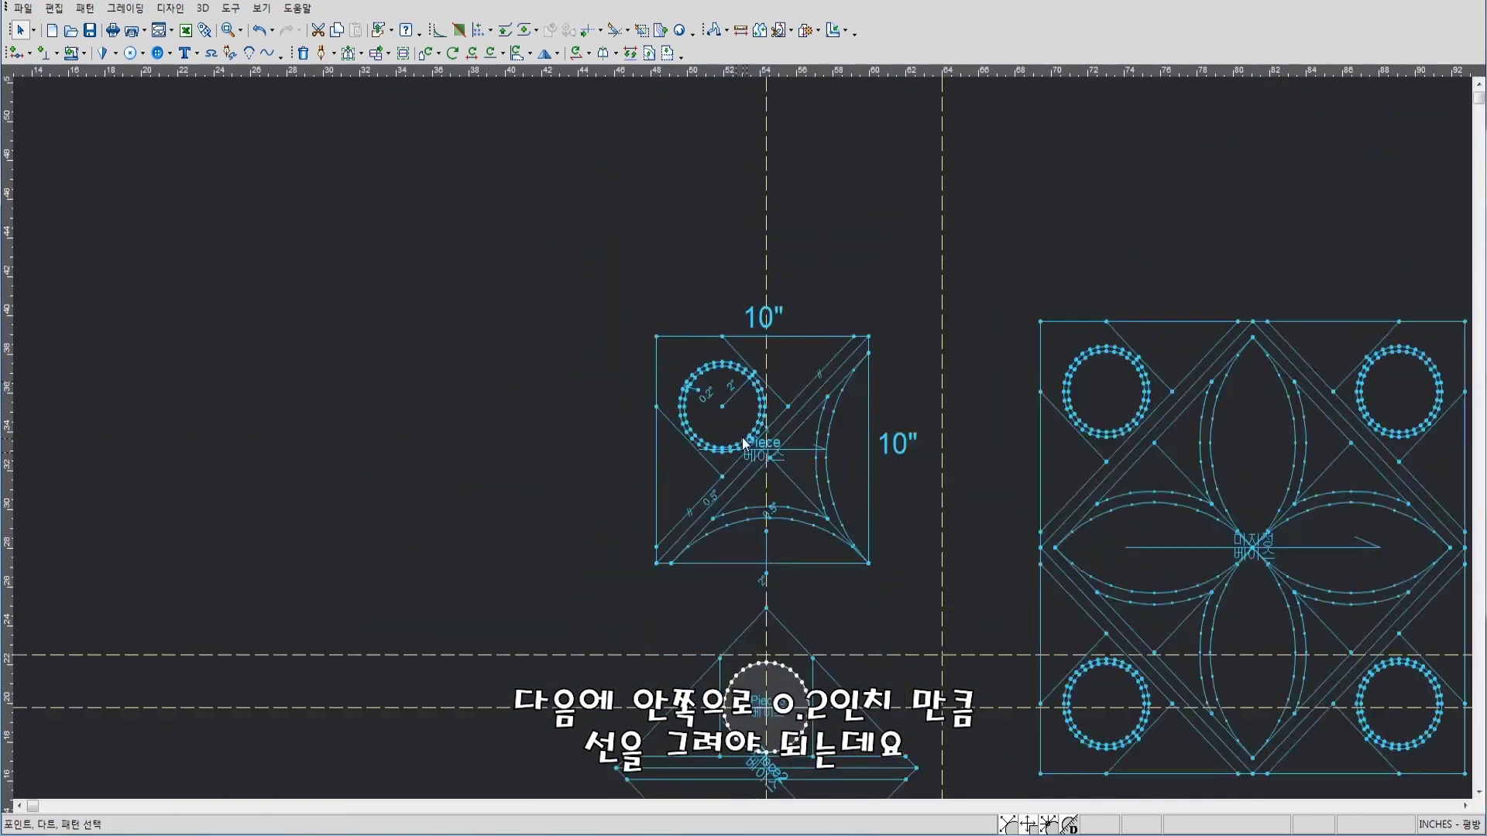
{"action": "scroll", "coordinate": [736, 434], "scroll_direction": "up", "scroll_amount": 2}
{"action": "scroll", "coordinate": [728, 448], "scroll_direction": "up", "scroll_amount": 1}
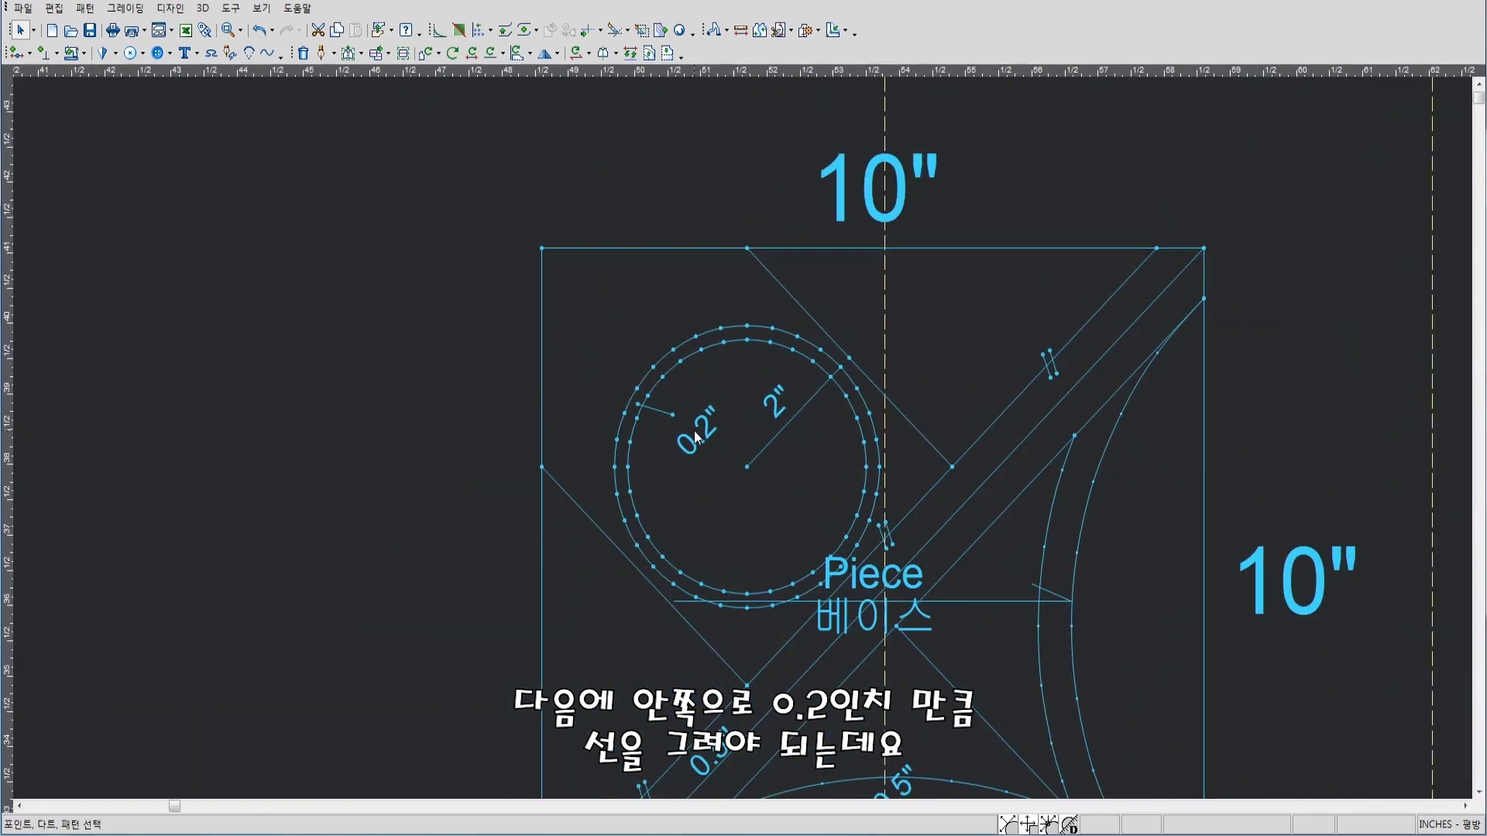
{"action": "scroll", "coordinate": [684, 458], "scroll_direction": "down", "scroll_amount": 3}
{"action": "scroll", "coordinate": [747, 446], "scroll_direction": "up", "scroll_amount": 3}
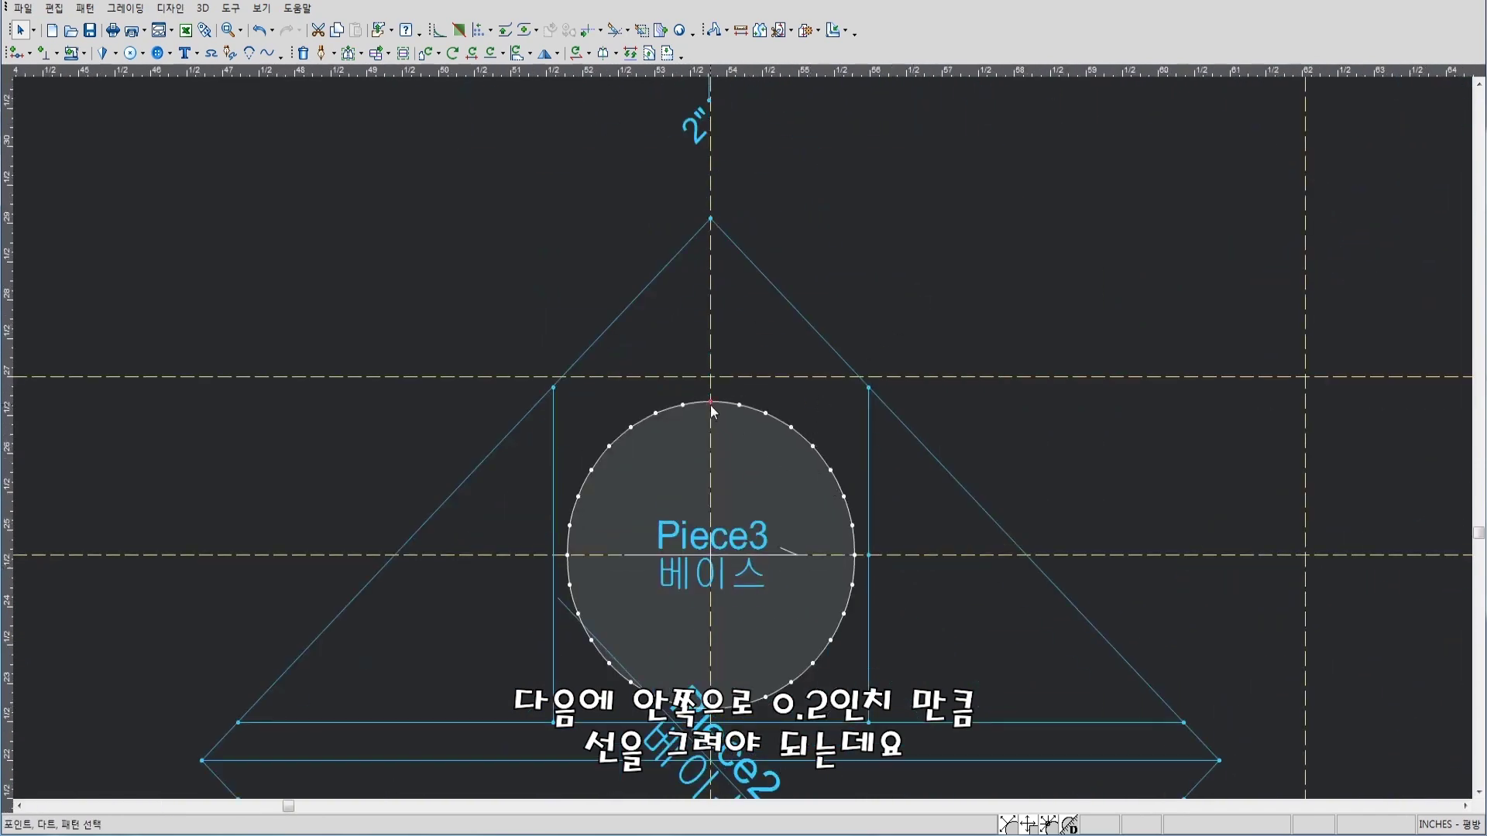
{"action": "scroll", "coordinate": [480, 480], "scroll_direction": "down", "scroll_amount": 1}
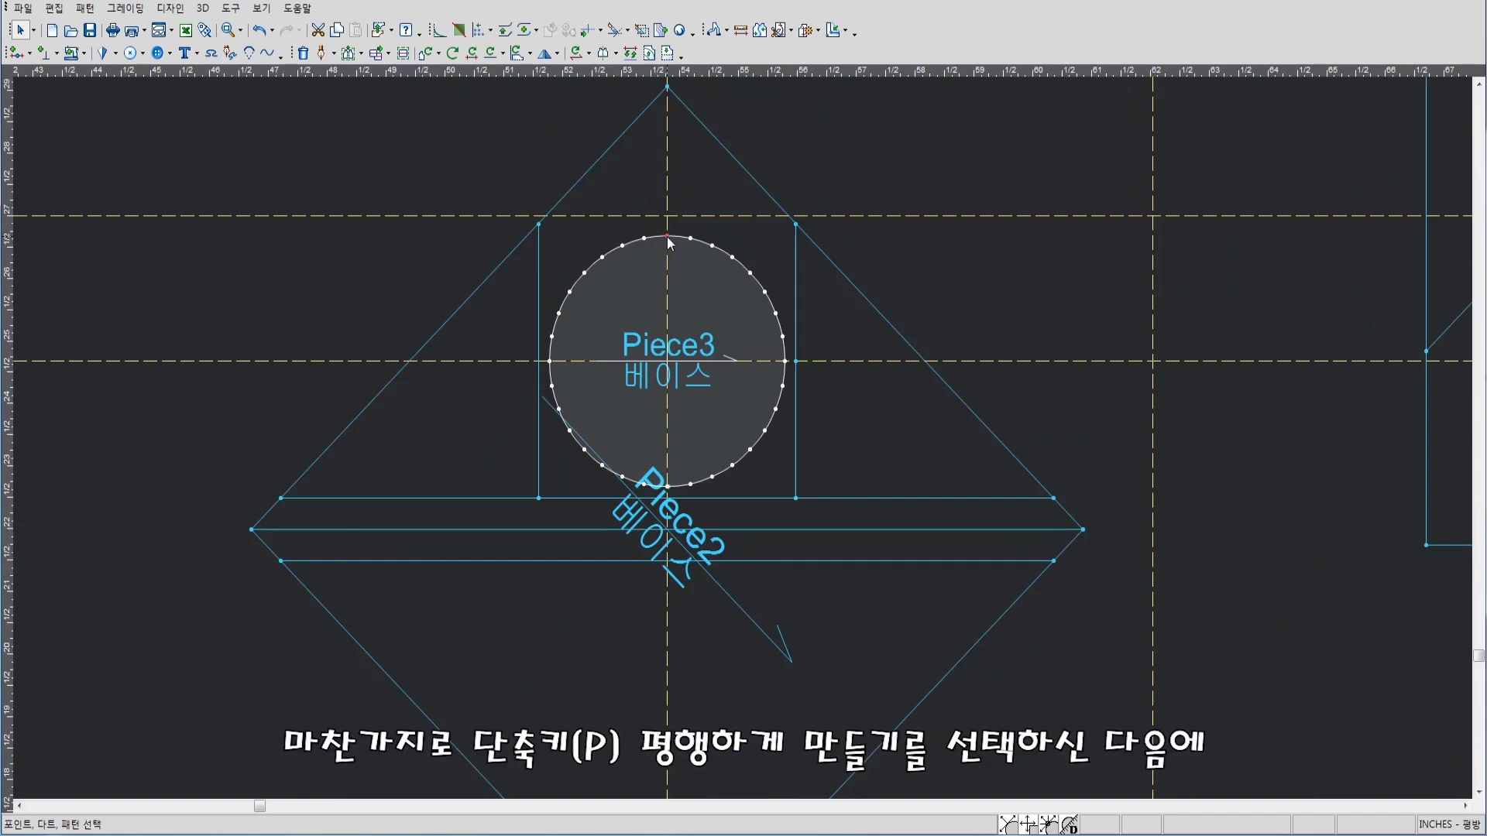
Offset a parallel line 0.2 inch inside the whole Piece3 circle outline
{"action": "key", "text": "p"}
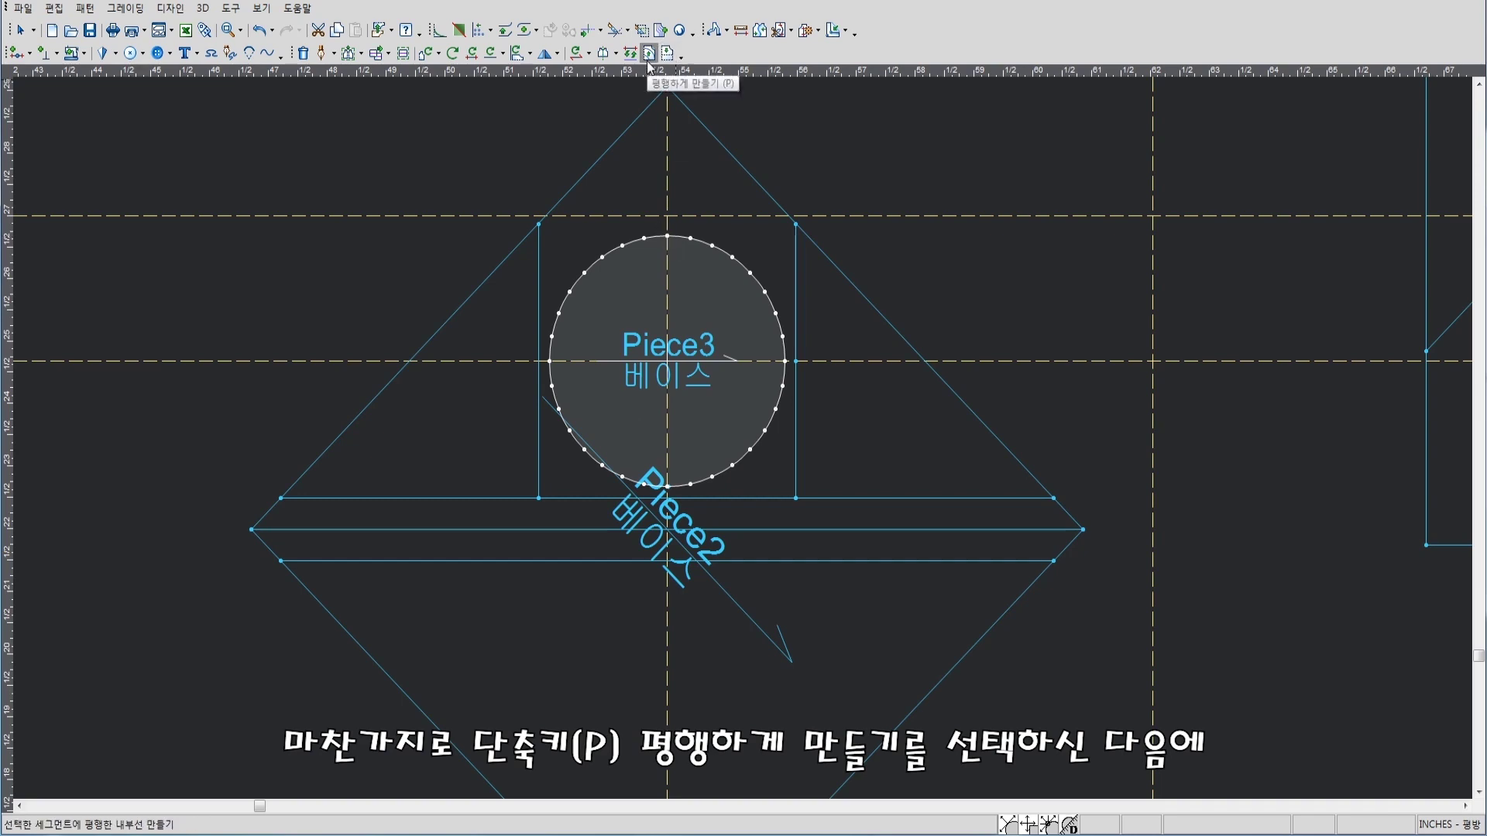
{"action": "left_click", "coordinate": [666, 236]}
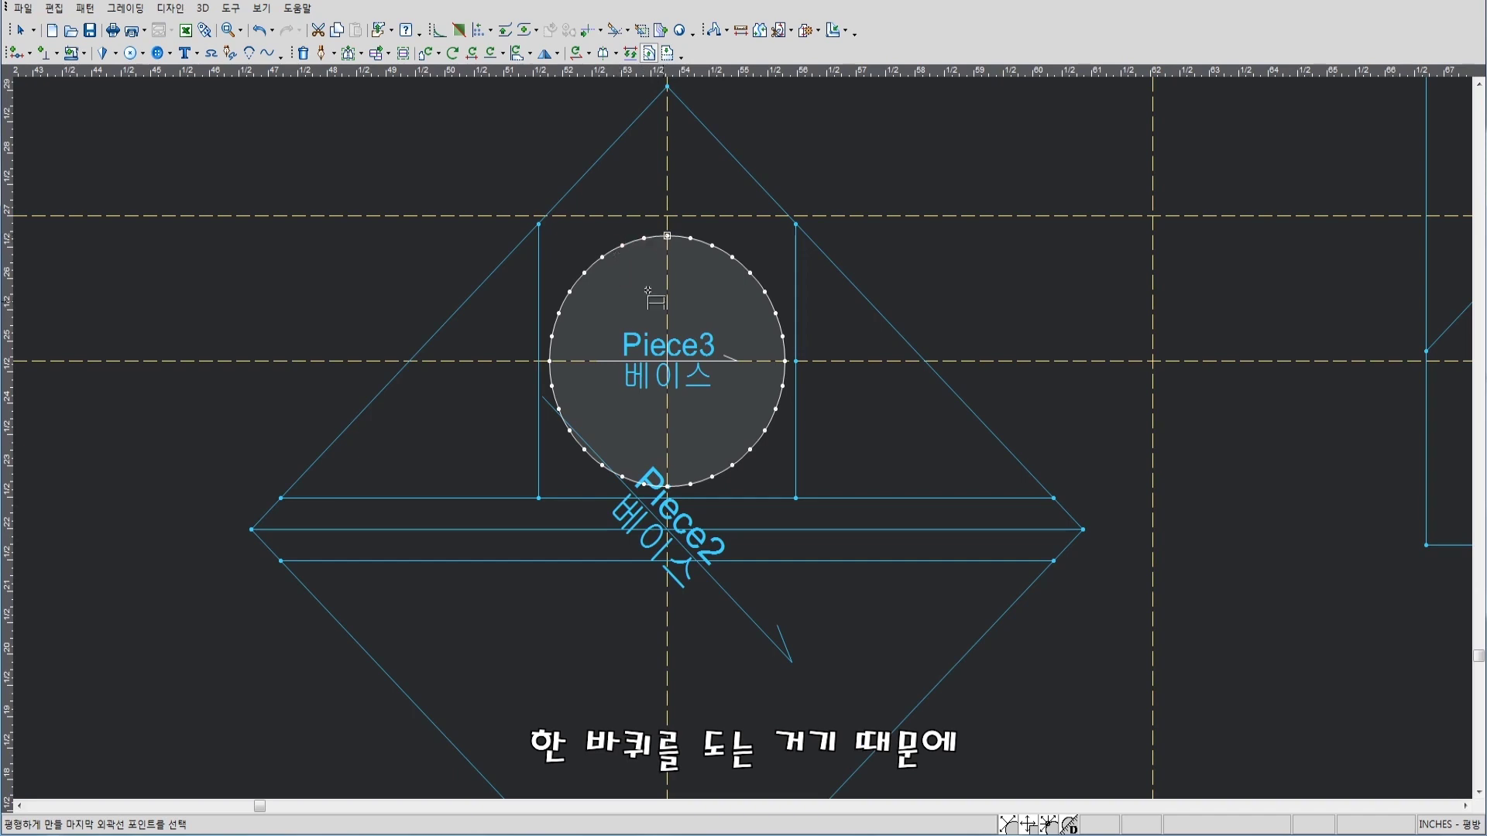
{"action": "left_click", "coordinate": [666, 236]}
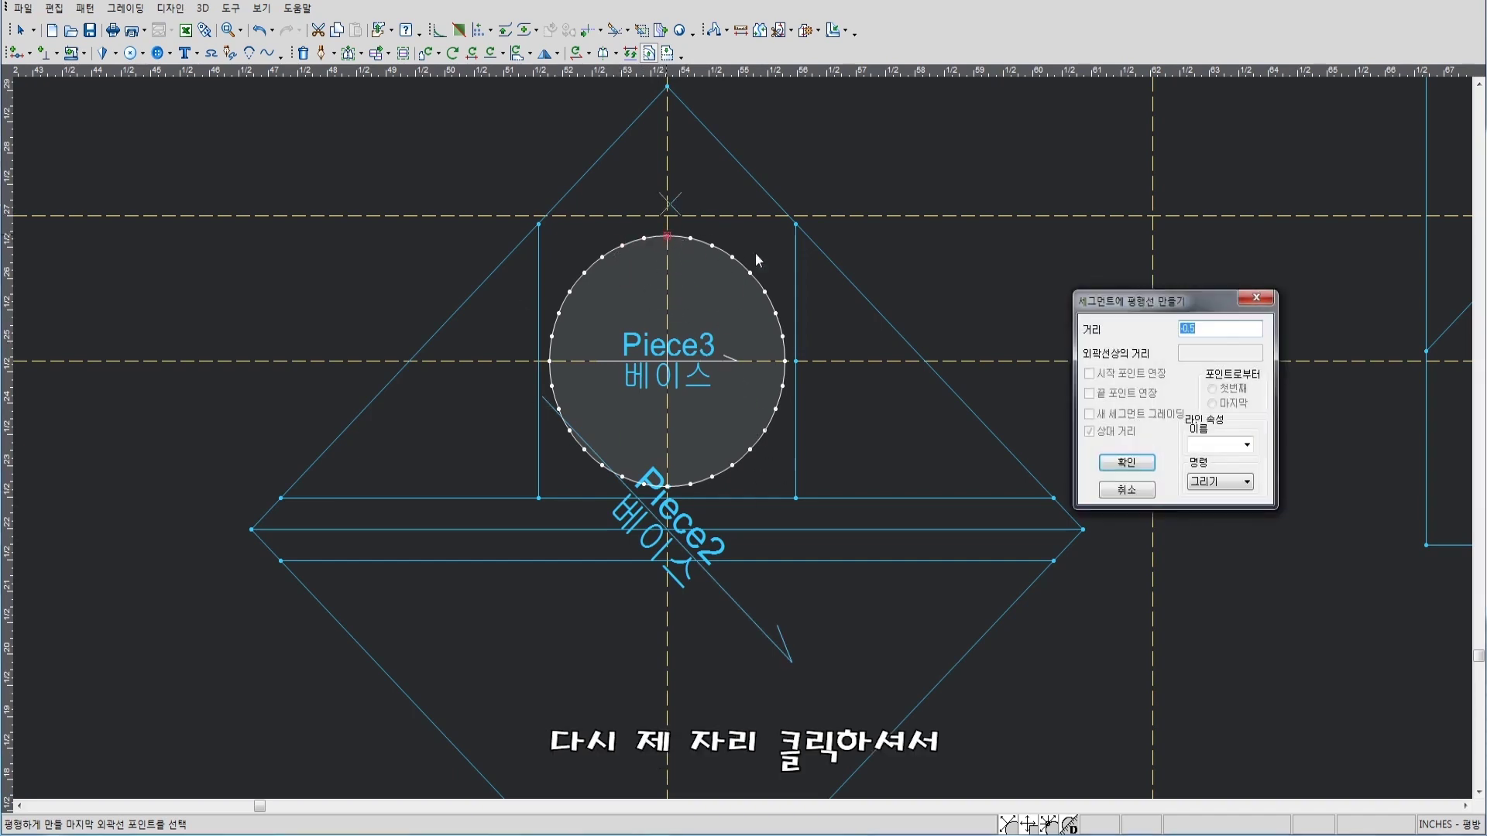
{"action": "left_click", "coordinate": [1183, 329]}
{"action": "left_click_drag", "start_coordinate": [1199, 329], "coordinate": [1189, 331]}
{"action": "type", "text": "2"}
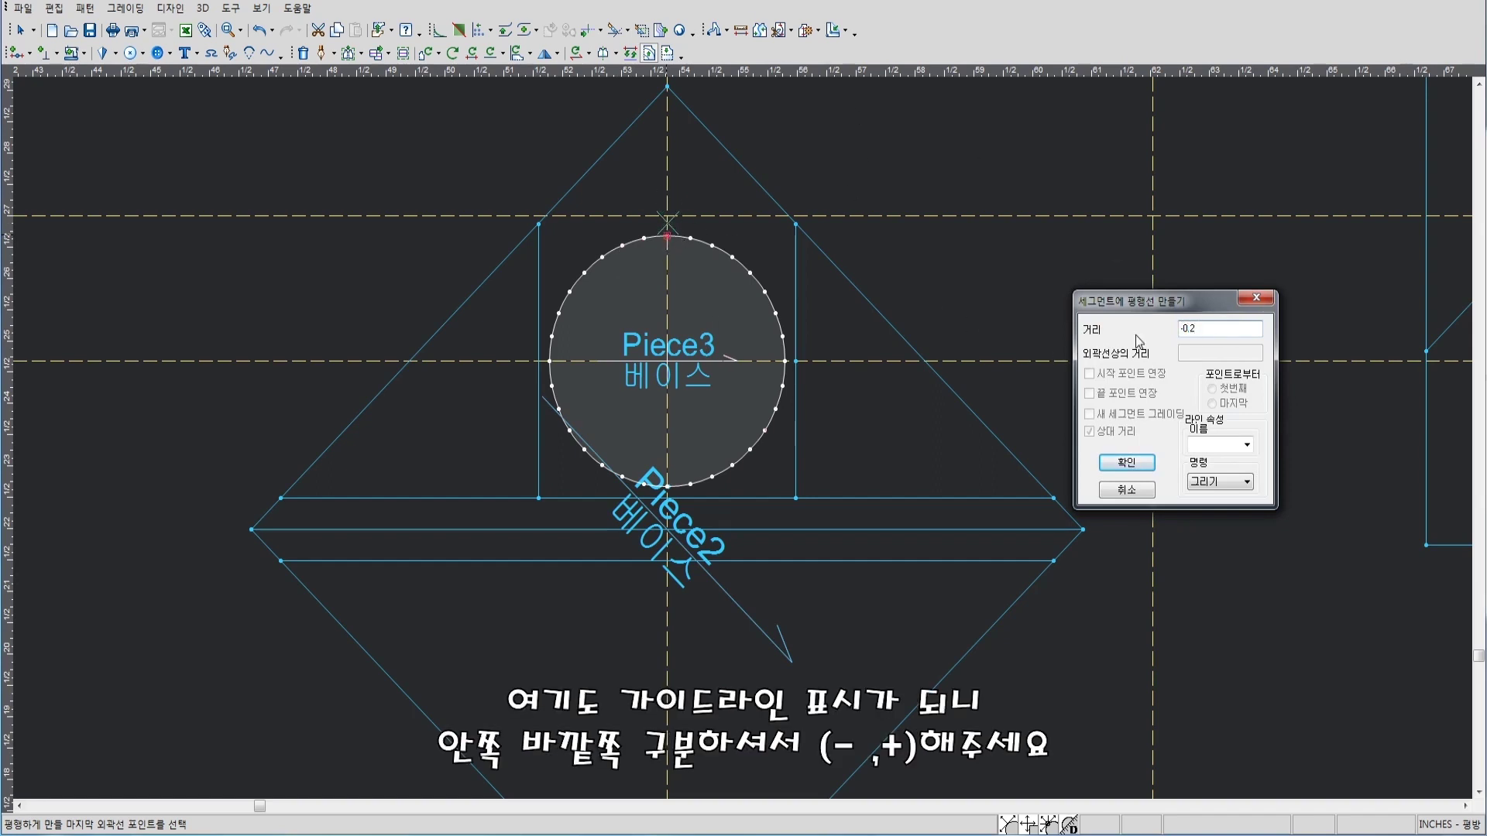
{"action": "key", "text": "Home"}
{"action": "key", "text": "Delete"}
{"action": "left_click", "coordinate": [1136, 466]}
{"action": "right_click", "coordinate": [918, 252]}
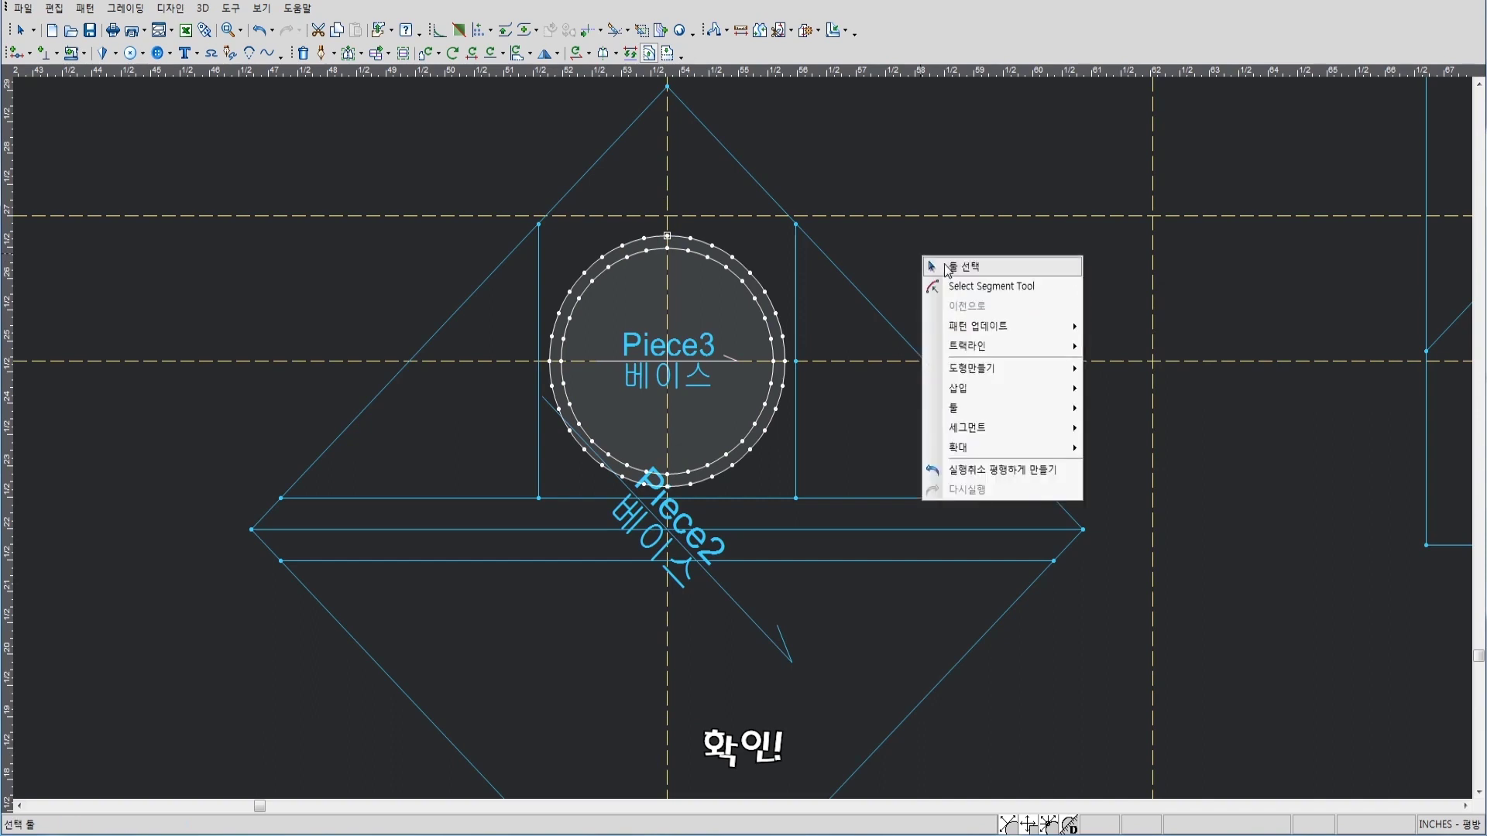
{"action": "left_click", "coordinate": [945, 264]}
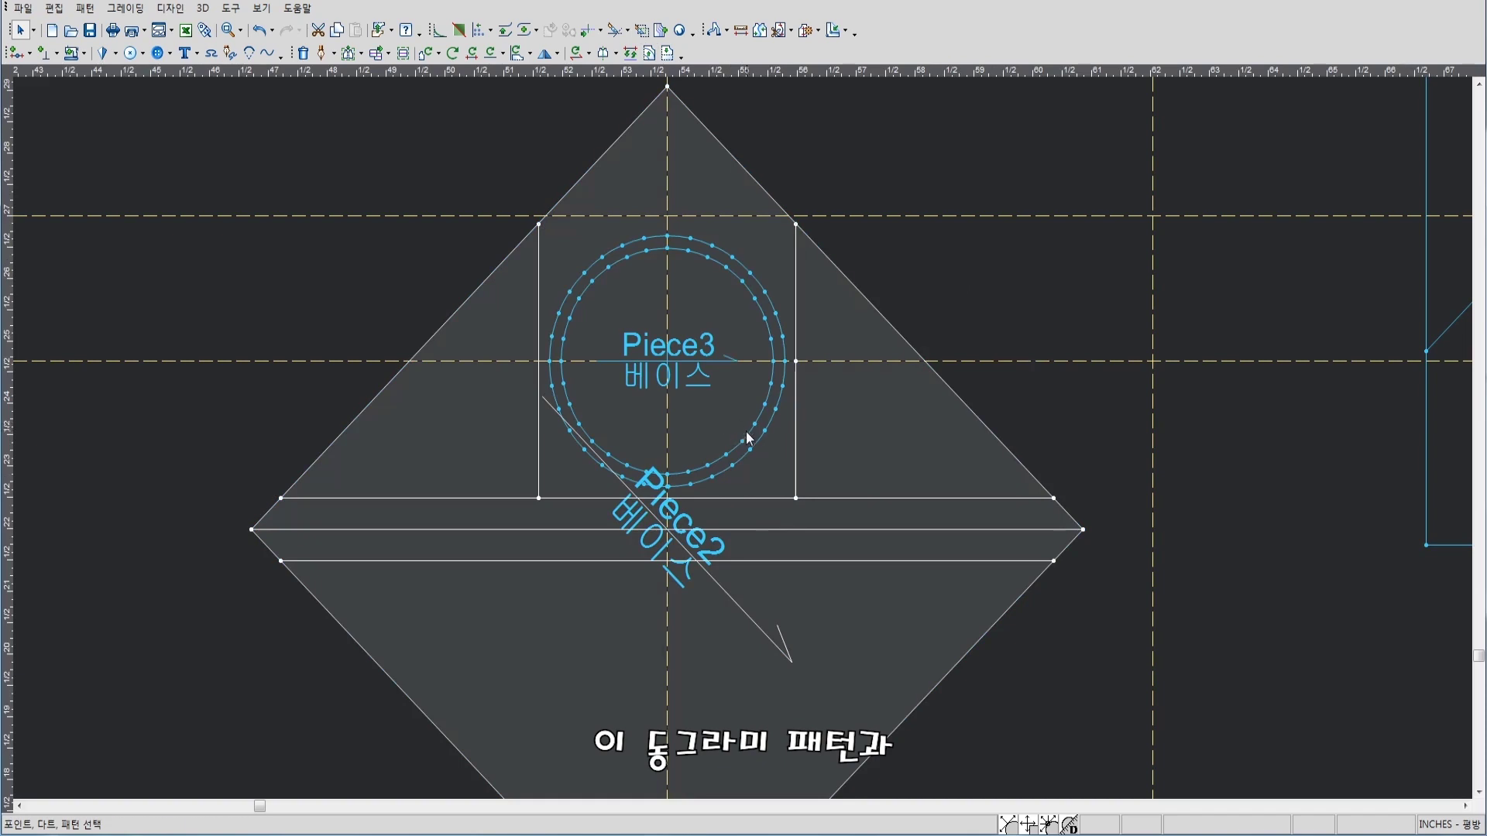
Select the ring circle and the diamond, and apply Piece to Internal to make the circle internal lines
{"action": "left_click", "coordinate": [595, 269]}
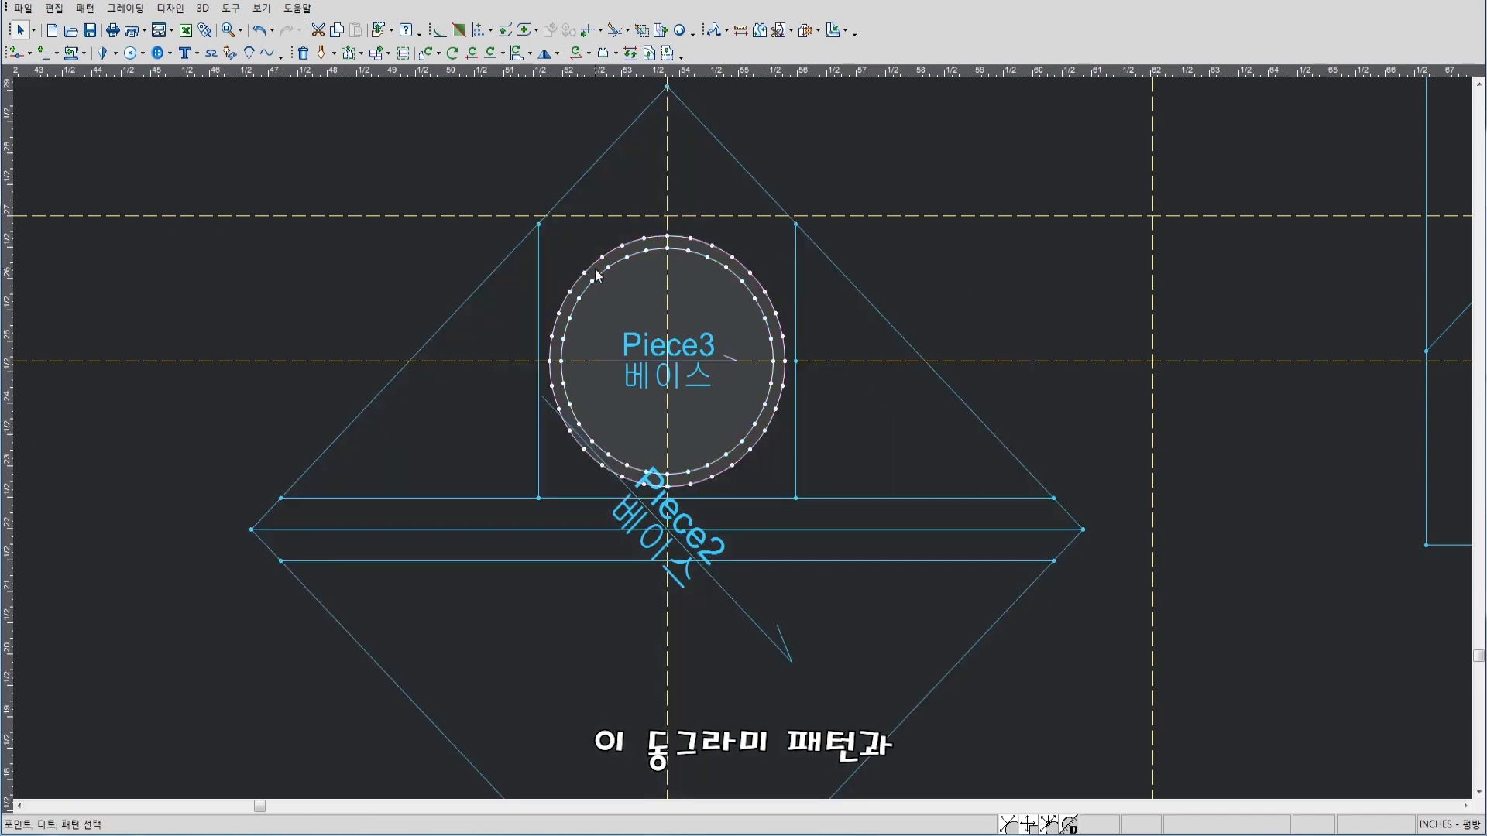
{"action": "left_click", "coordinate": [631, 180]}
{"action": "scroll", "coordinate": [667, 454], "scroll_direction": "down", "scroll_amount": 3}
{"action": "left_click_drag", "start_coordinate": [793, 468], "coordinate": [494, 476]}
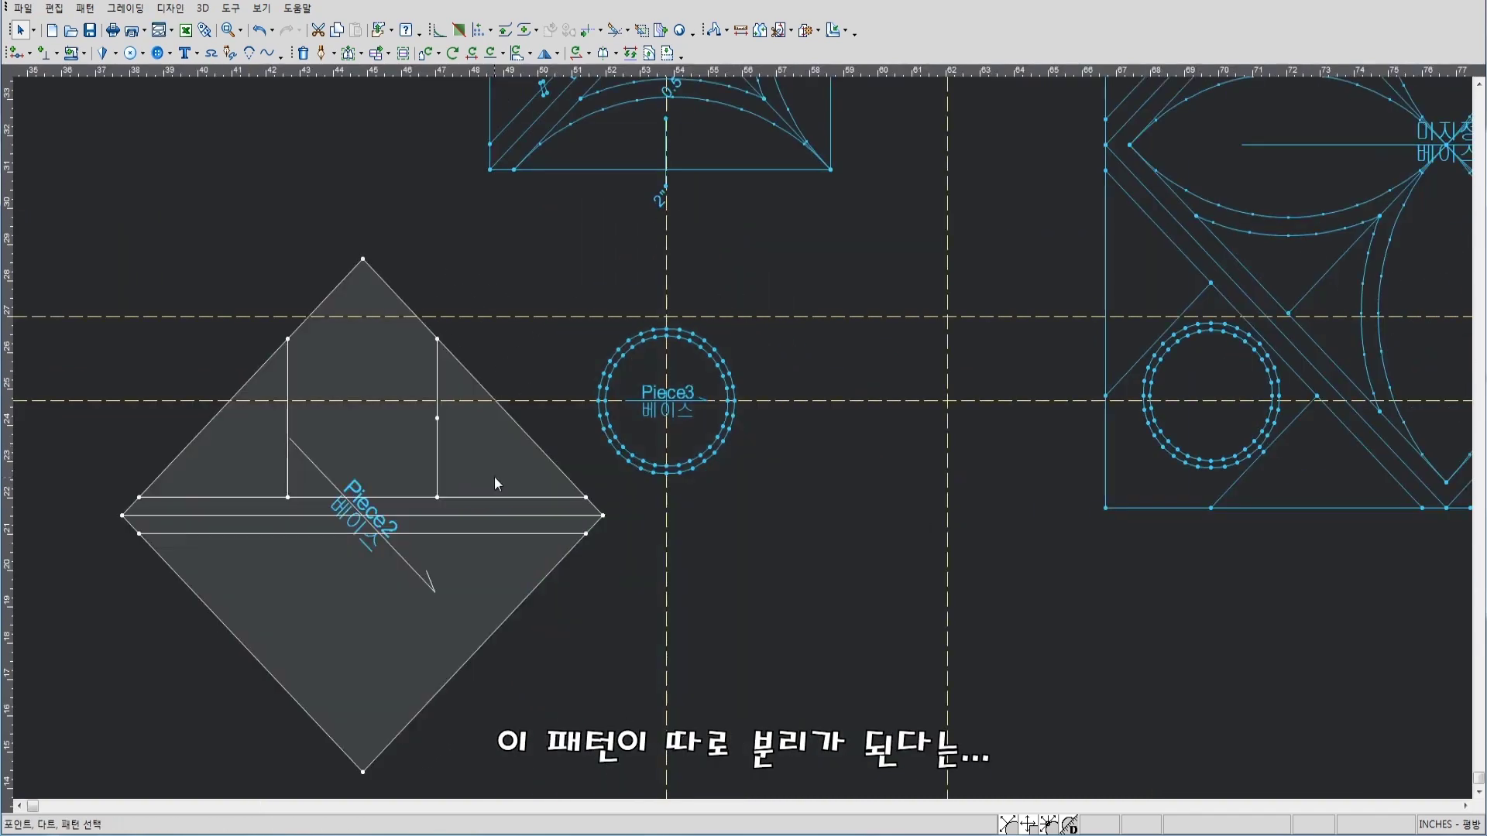
{"action": "key", "text": "ctrl+z"}
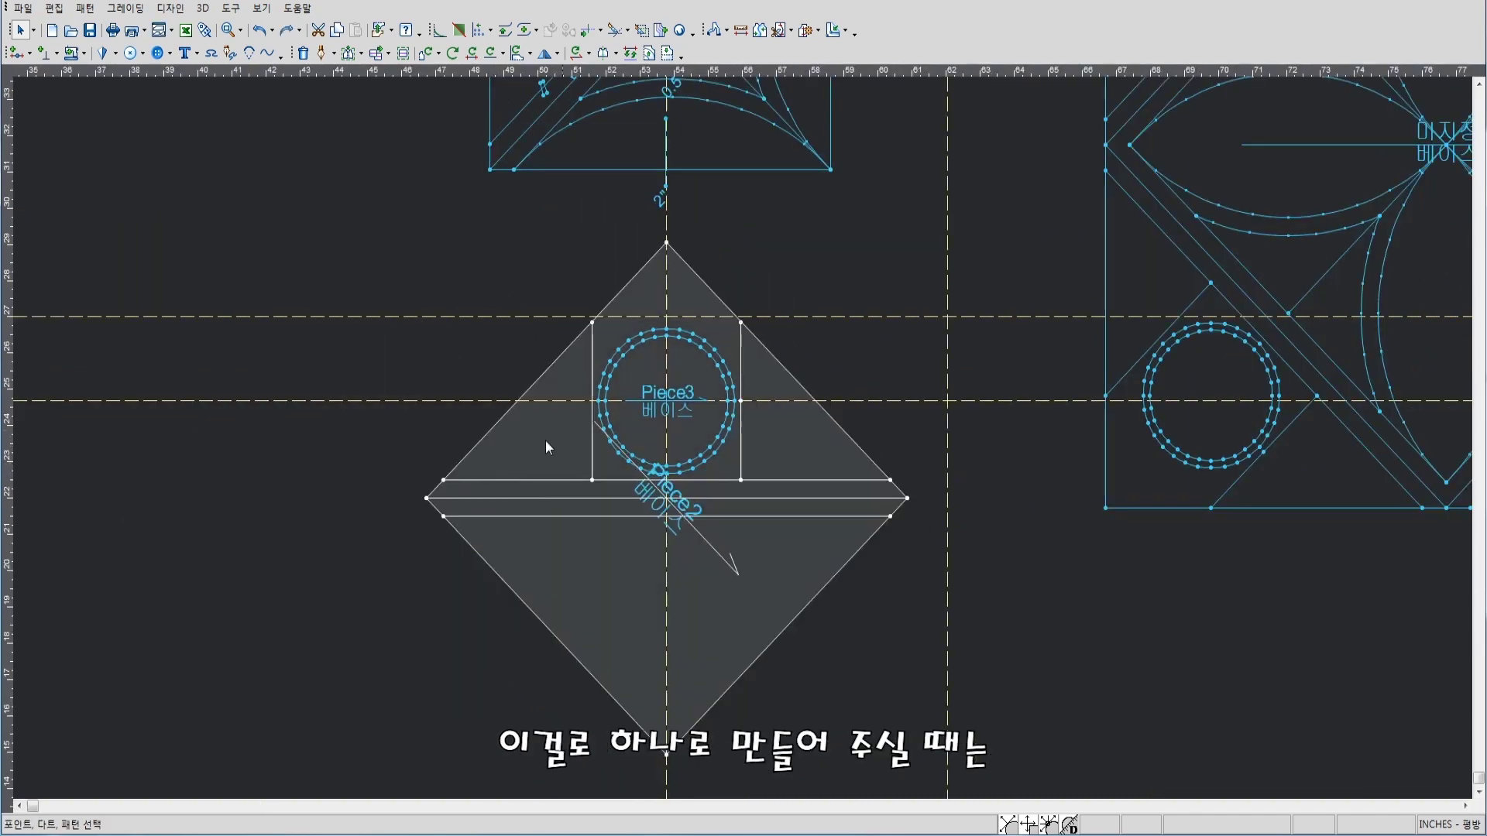
{"action": "left_click", "coordinate": [676, 327]}
{"action": "scroll", "coordinate": [676, 327], "scroll_direction": "up", "scroll_amount": 3}
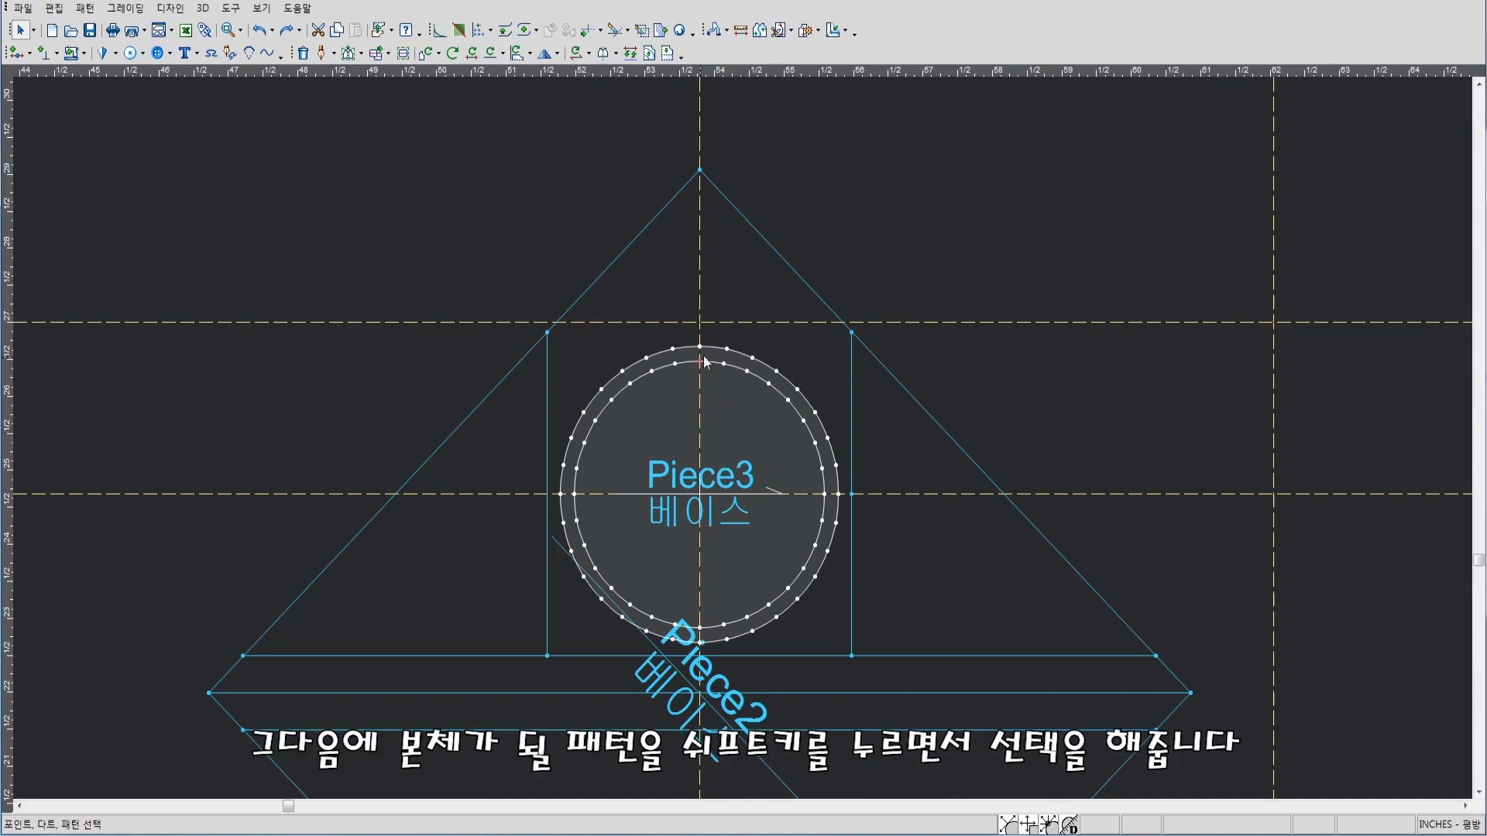
{"action": "left_click", "coordinate": [651, 257], "text": "shift"}
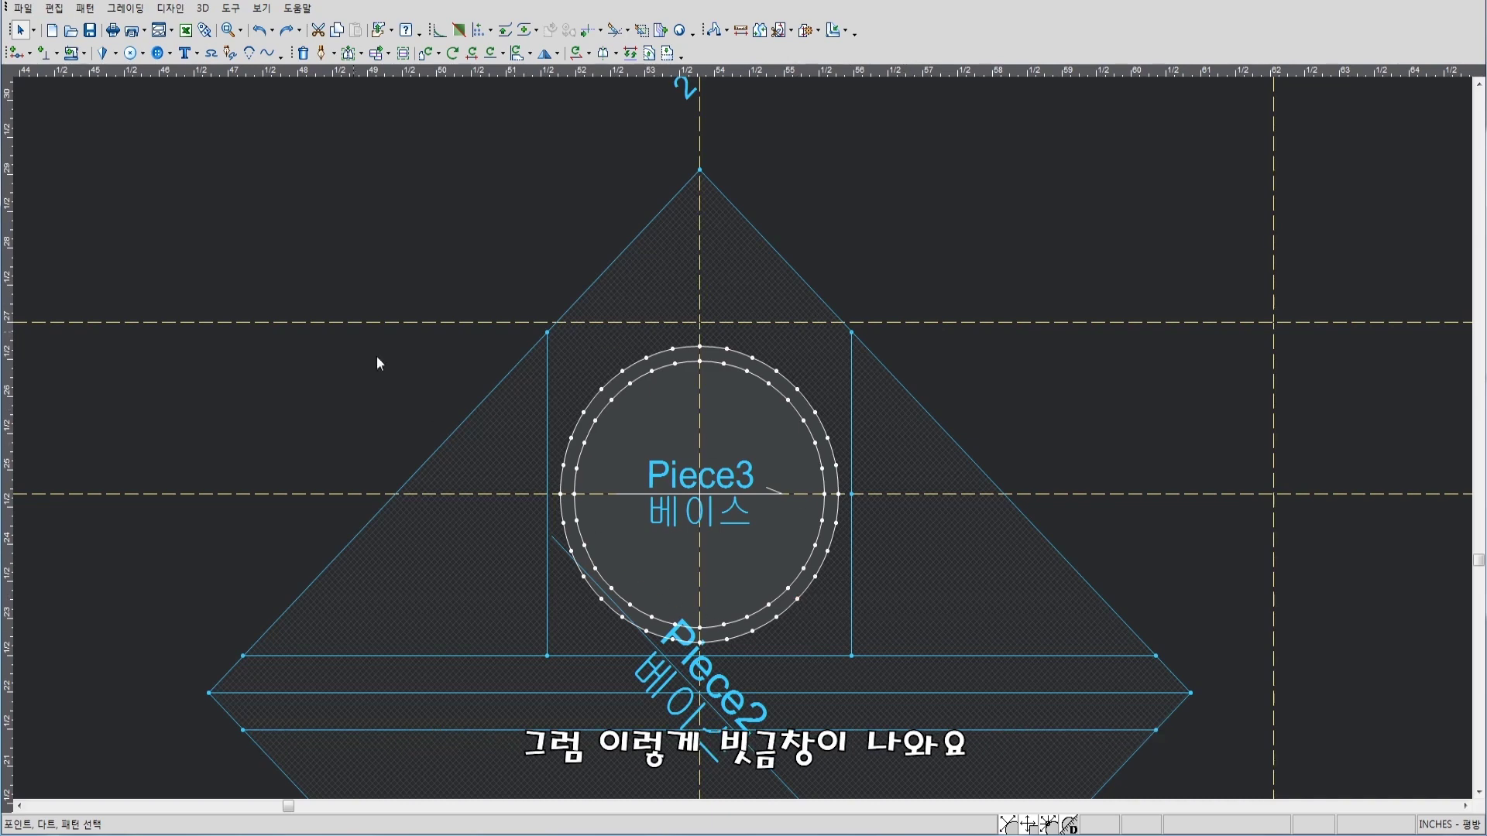
{"action": "left_click", "coordinate": [170, 9]}
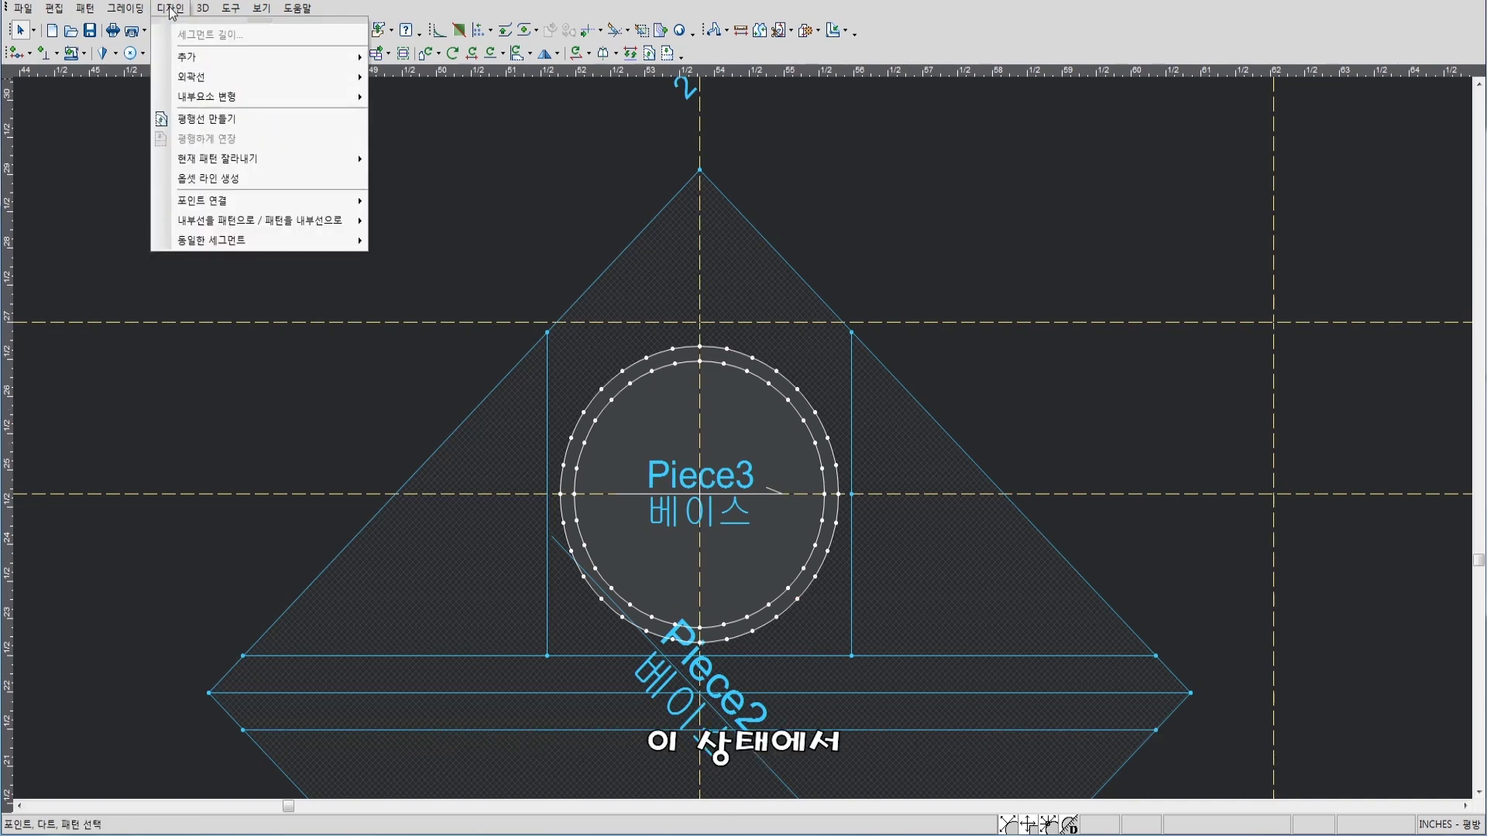
{"action": "mouse_move", "coordinate": [258, 220]}
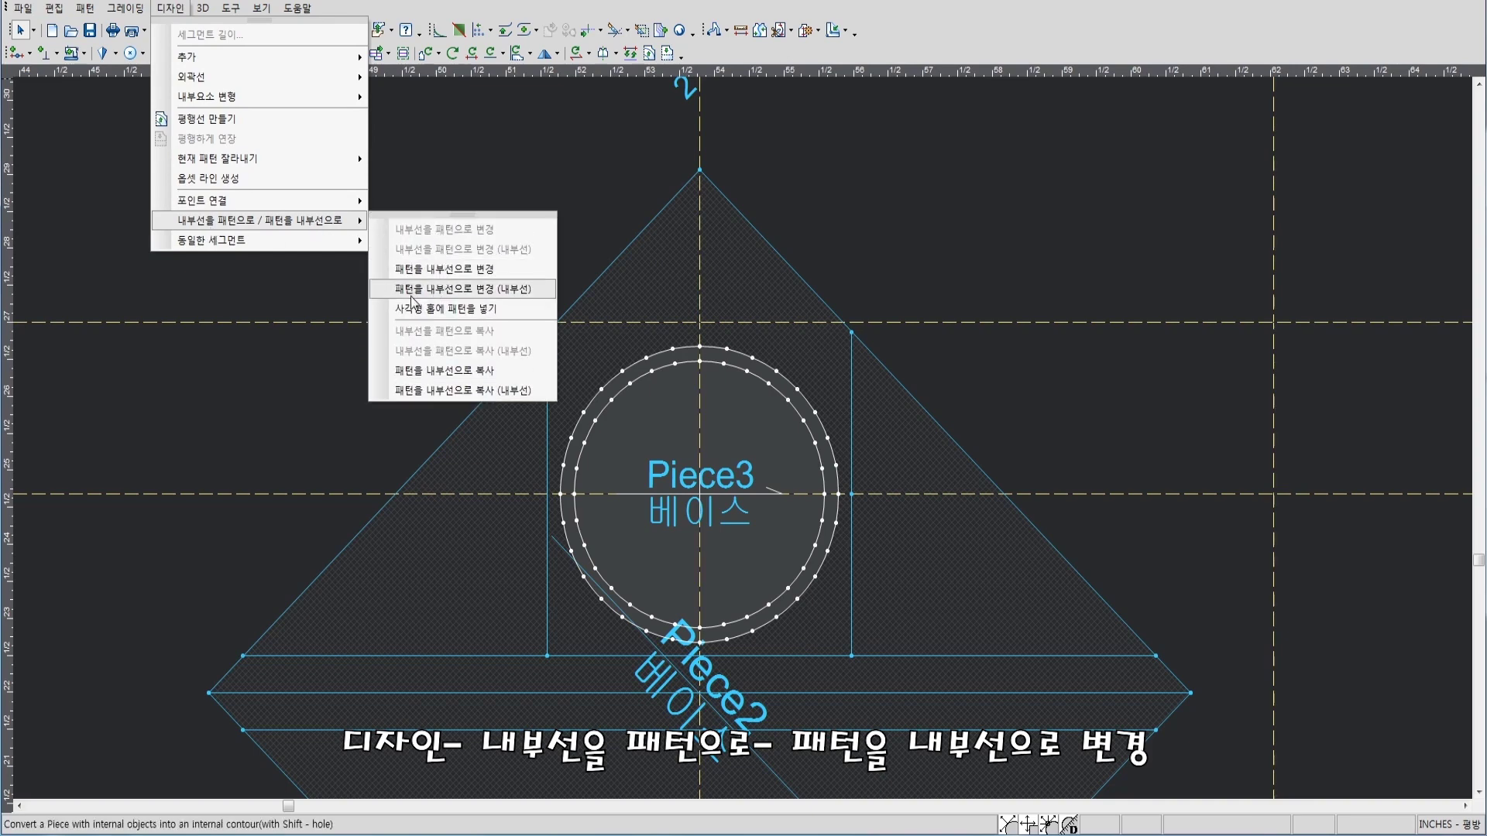
{"action": "left_click", "coordinate": [463, 289]}
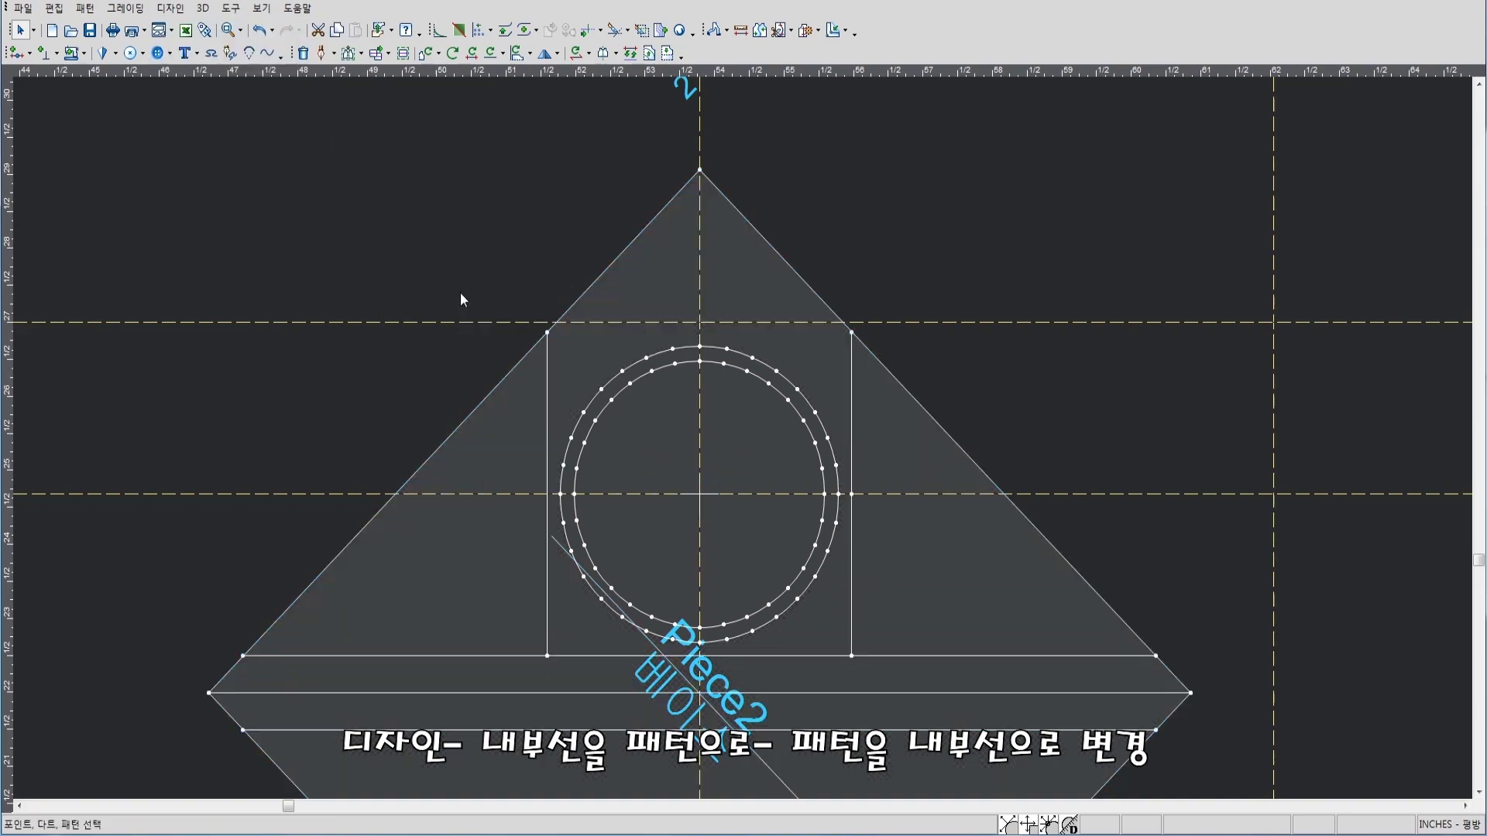
Reposition the combined diamond piece below the reference square
{"action": "scroll", "coordinate": [719, 404], "scroll_direction": "down", "scroll_amount": 2}
{"action": "left_click_drag", "start_coordinate": [802, 490], "coordinate": [923, 374]}
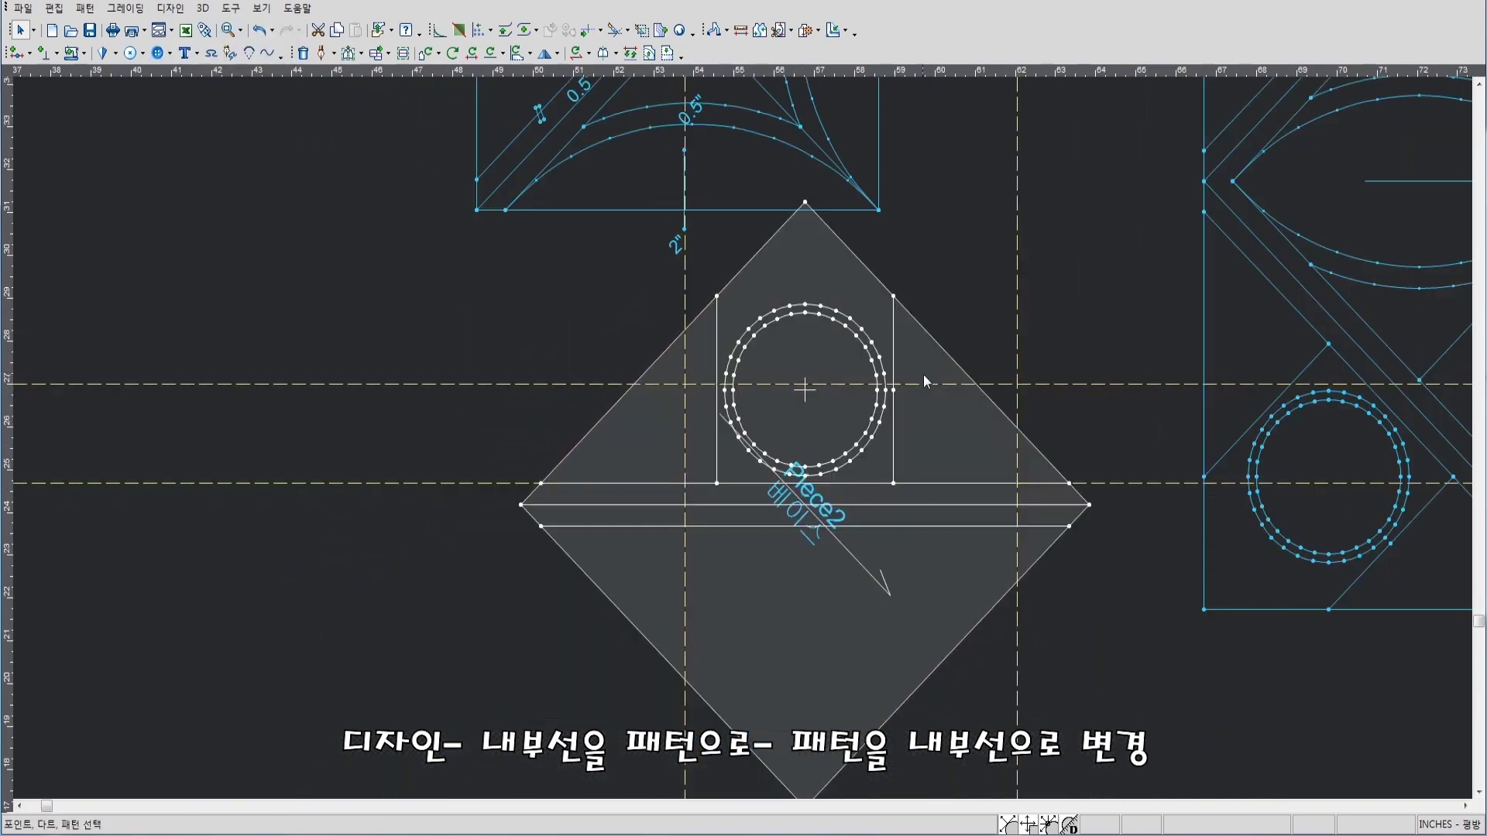
{"action": "left_click", "coordinate": [936, 375]}
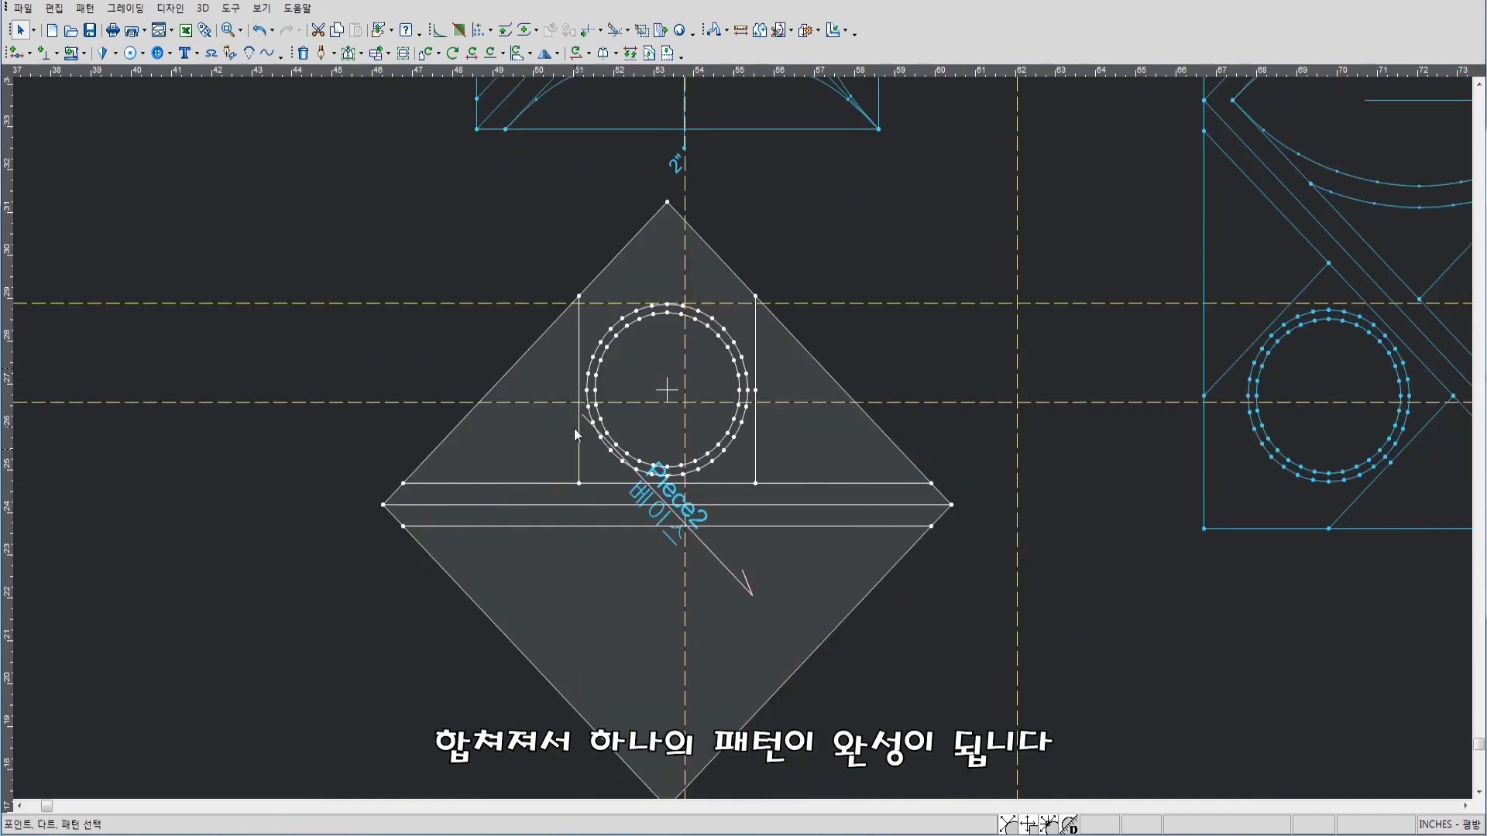
{"action": "scroll", "coordinate": [744, 402], "scroll_direction": "down", "scroll_amount": 2}
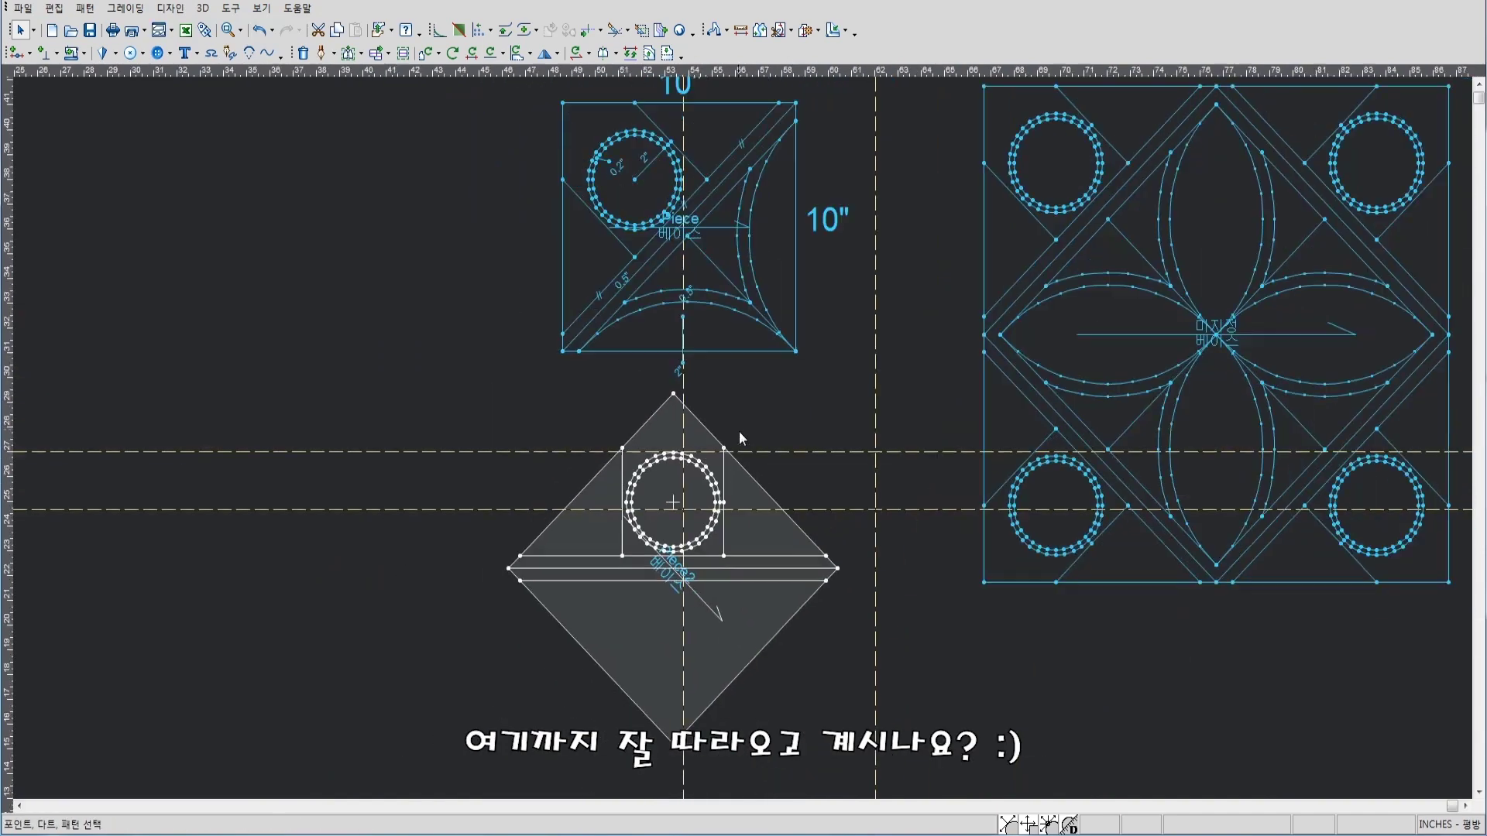
{"action": "scroll", "coordinate": [731, 466], "scroll_direction": "up", "scroll_amount": 2}
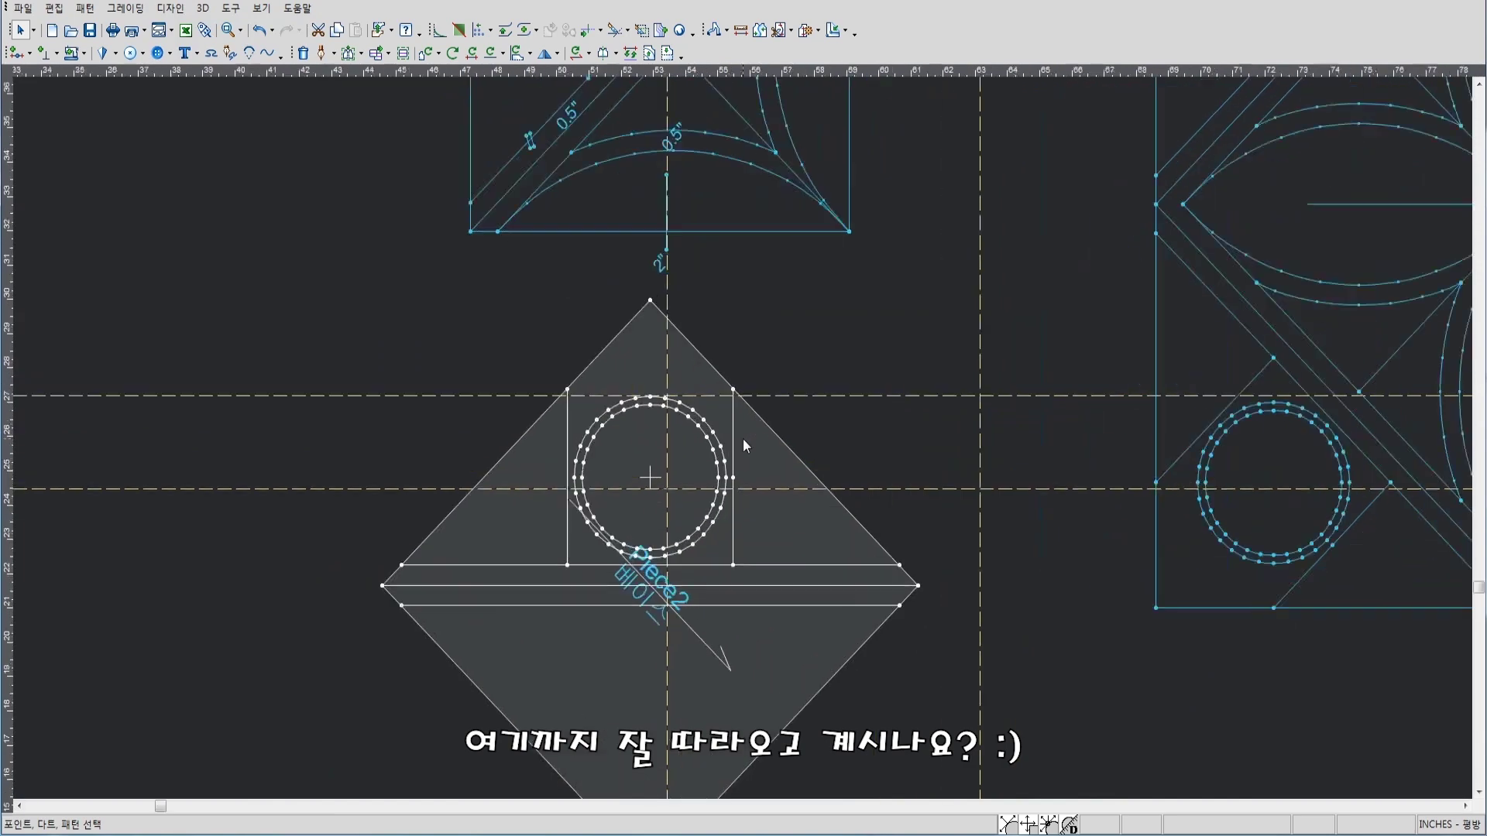
{"action": "left_click_drag", "start_coordinate": [767, 486], "coordinate": [827, 438]}
{"action": "left_click", "coordinate": [834, 408]}
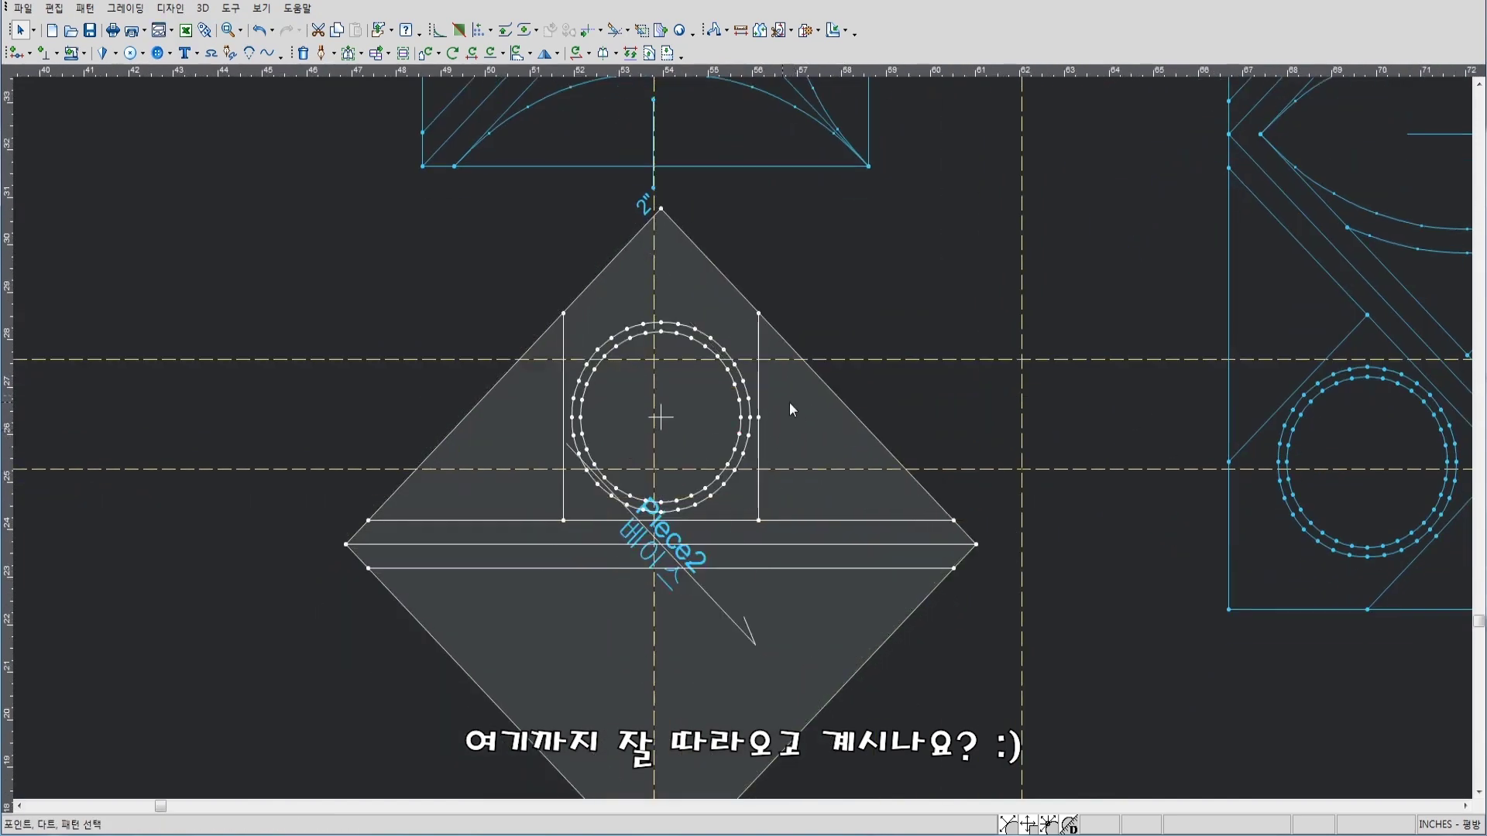
{"action": "scroll", "coordinate": [789, 402], "scroll_direction": "down", "scroll_amount": 1}
{"action": "left_click", "coordinate": [726, 449]}
{"action": "scroll", "coordinate": [732, 488], "scroll_direction": "down", "scroll_amount": 1}
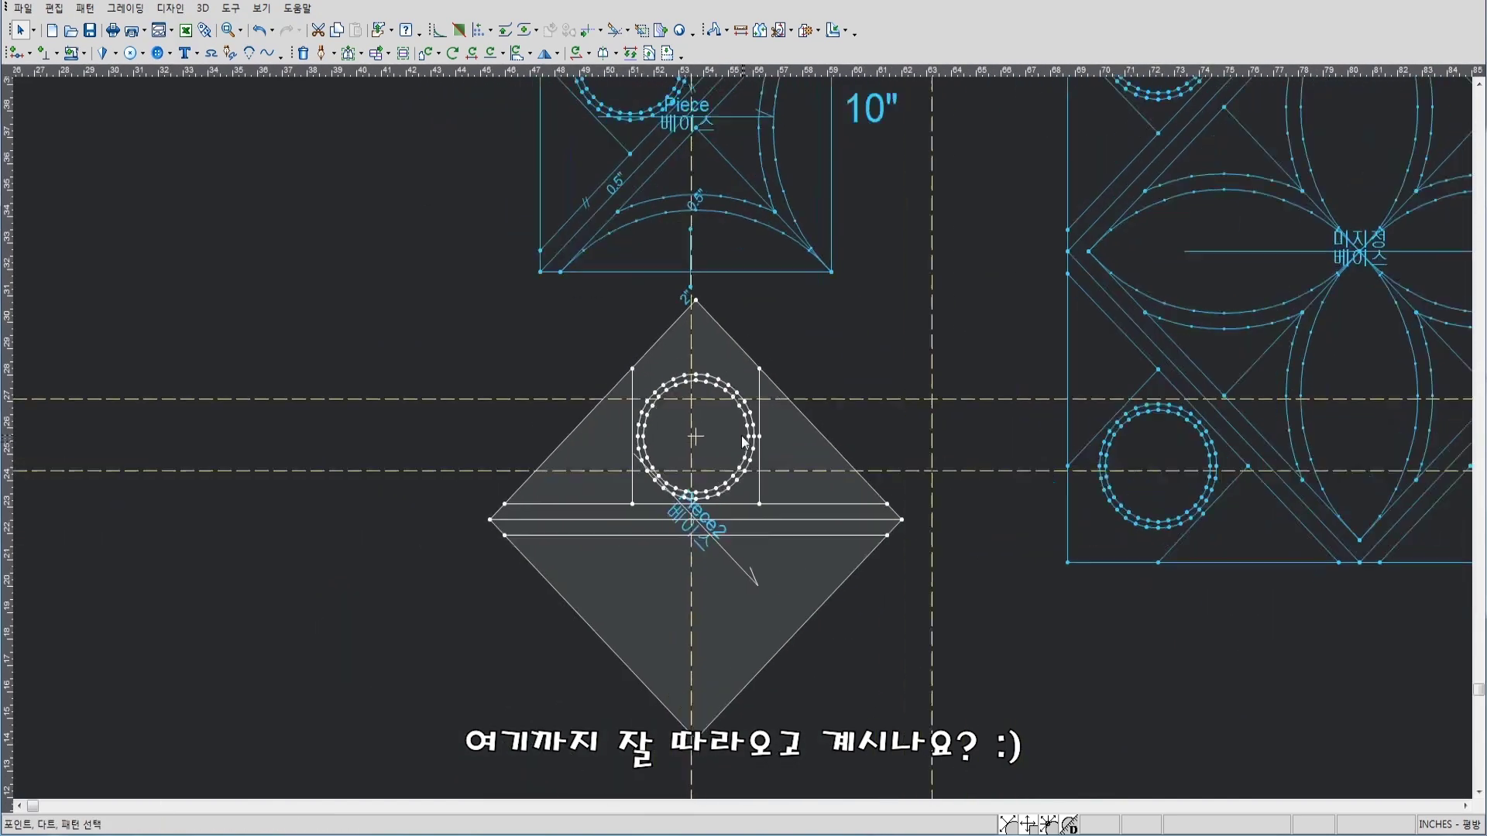
{"action": "scroll", "coordinate": [799, 441], "scroll_direction": "up", "scroll_amount": 1}
{"action": "left_click", "coordinate": [771, 418]}
{"action": "scroll", "coordinate": [770, 418], "scroll_direction": "down", "scroll_amount": 1}
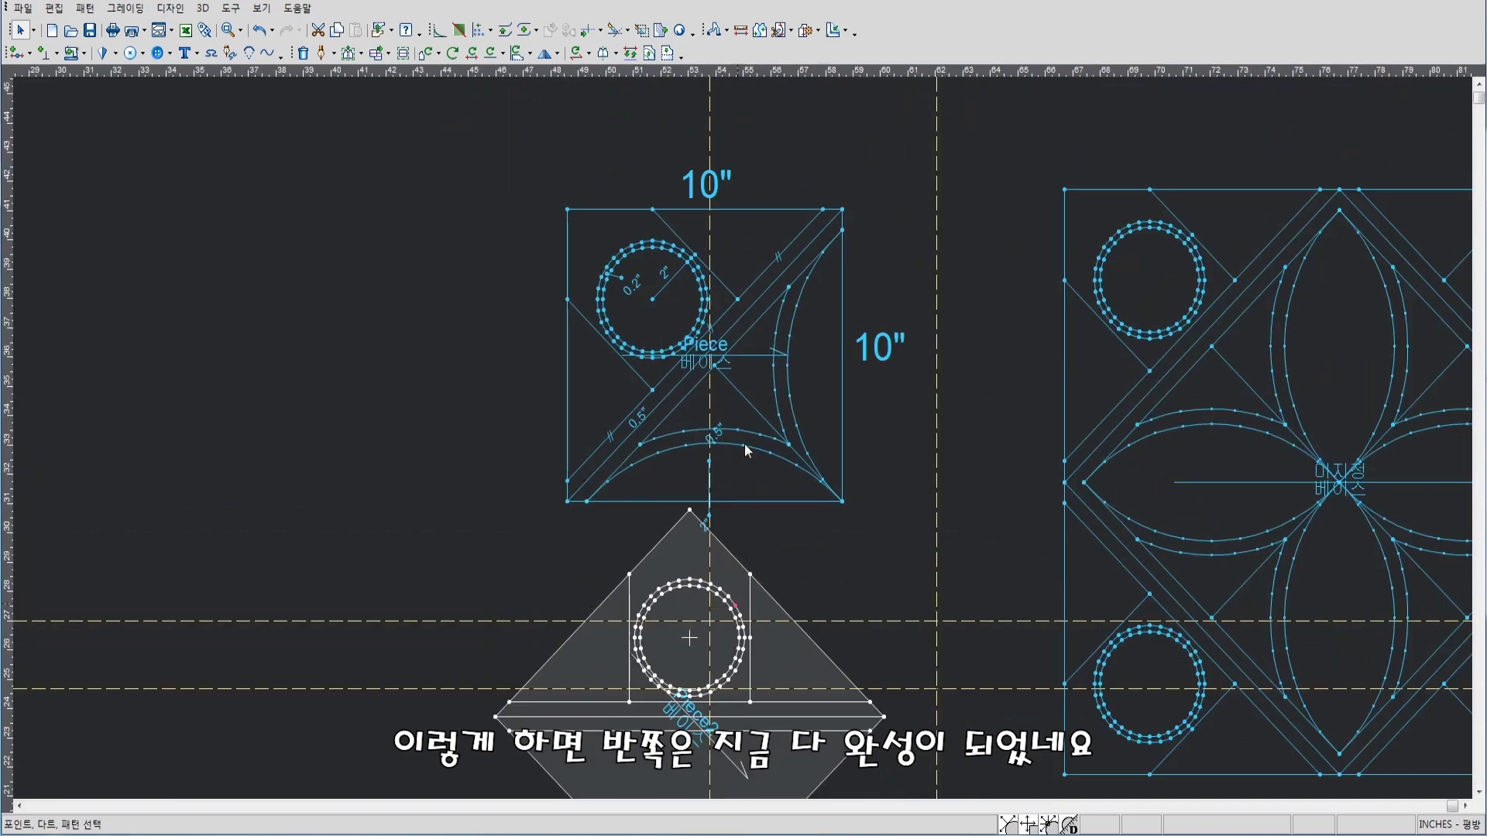
{"action": "scroll", "coordinate": [774, 418], "scroll_direction": "down", "scroll_amount": 2}
{"action": "right_click", "coordinate": [835, 336]}
{"action": "left_click", "coordinate": [766, 347]}
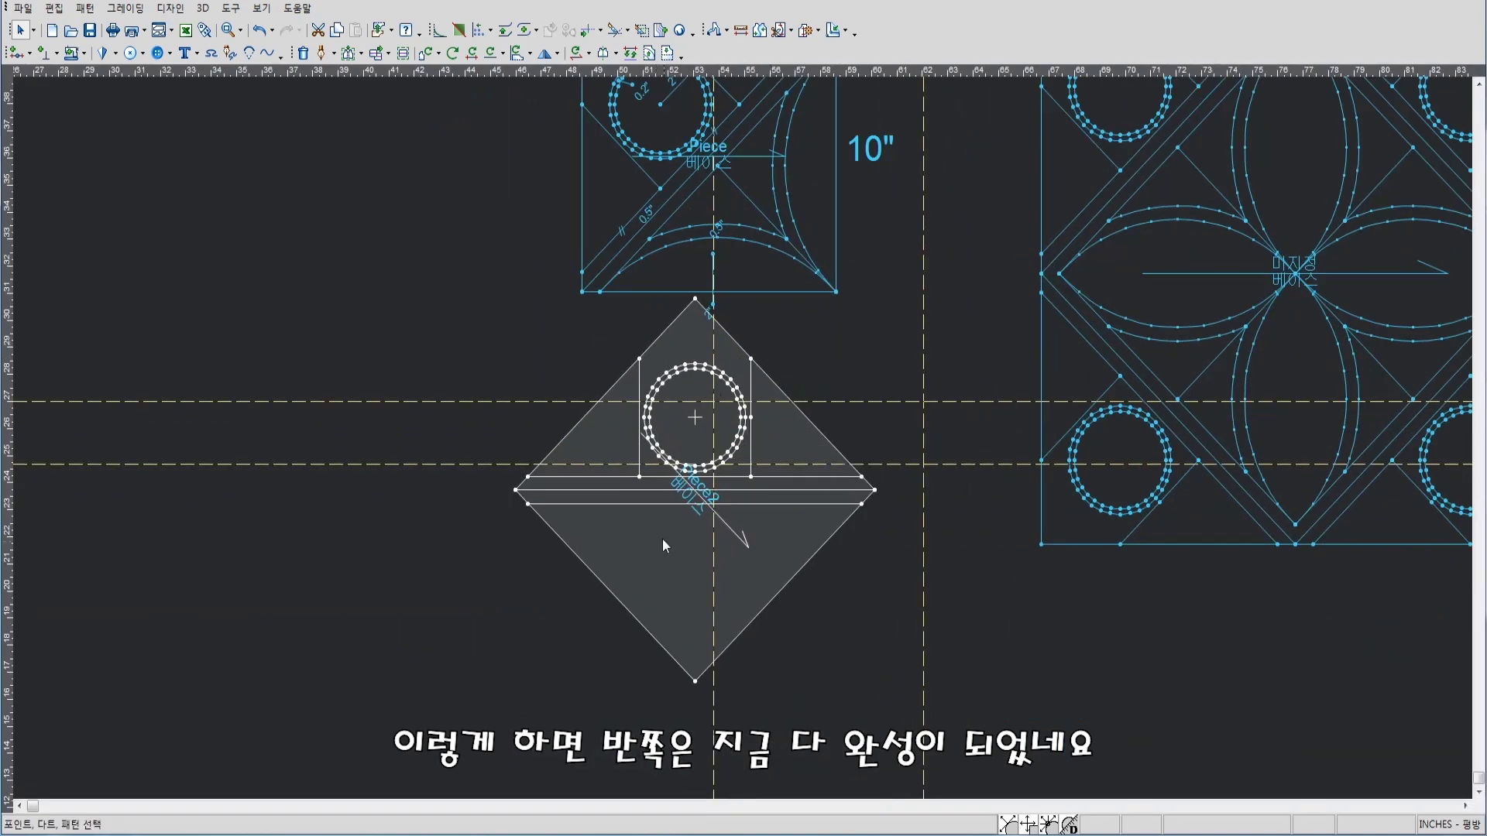
Shift the diamond down-right, then draw a vertical internal line from its bottom corner to the lower band line
{"action": "left_click", "coordinate": [675, 578]}
{"action": "left_click", "coordinate": [740, 612]}
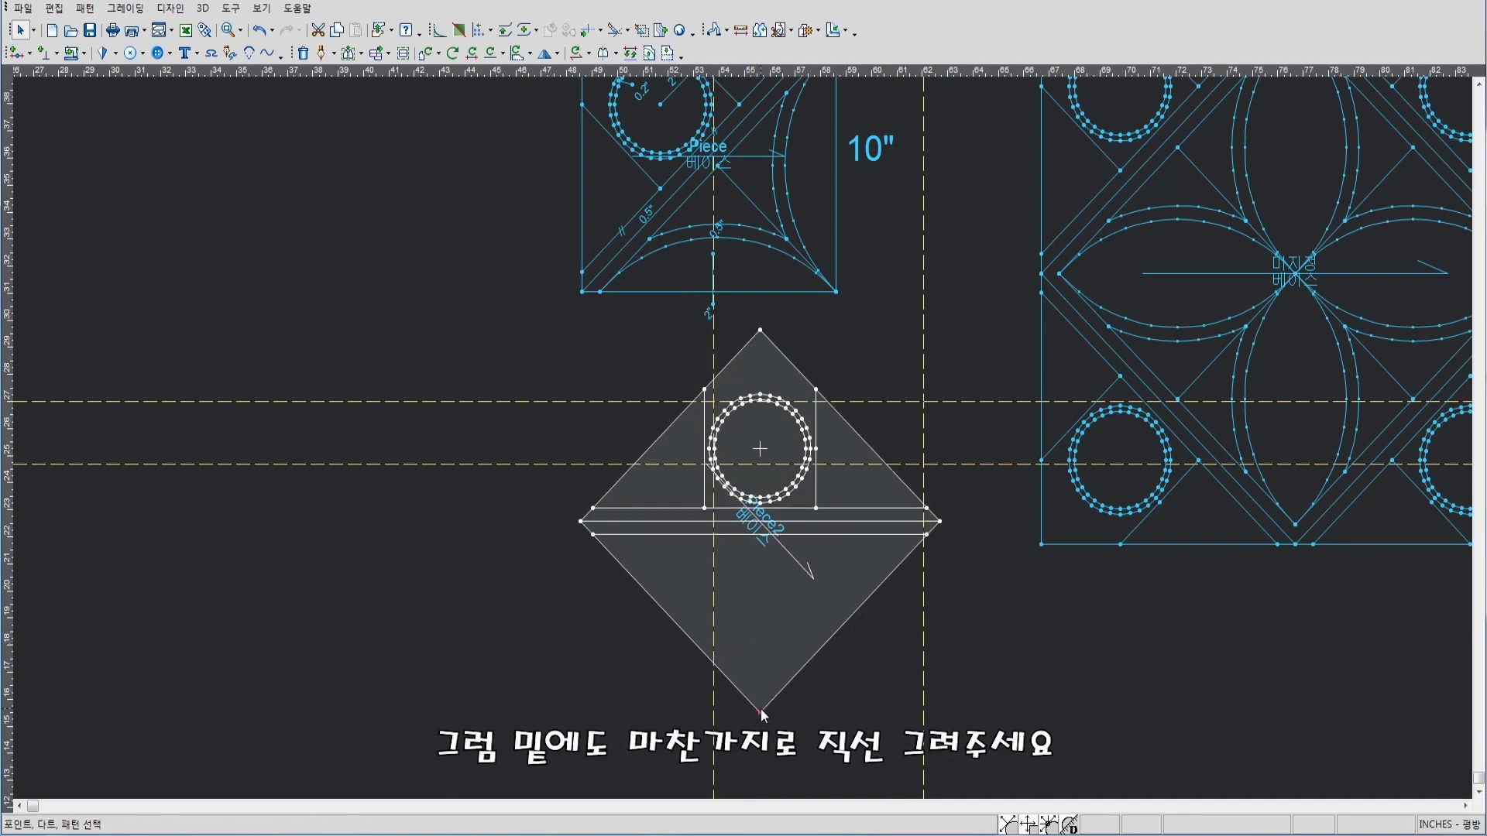
{"action": "key", "text": "l"}
{"action": "left_click_drag", "start_coordinate": [759, 711], "coordinate": [757, 553]}
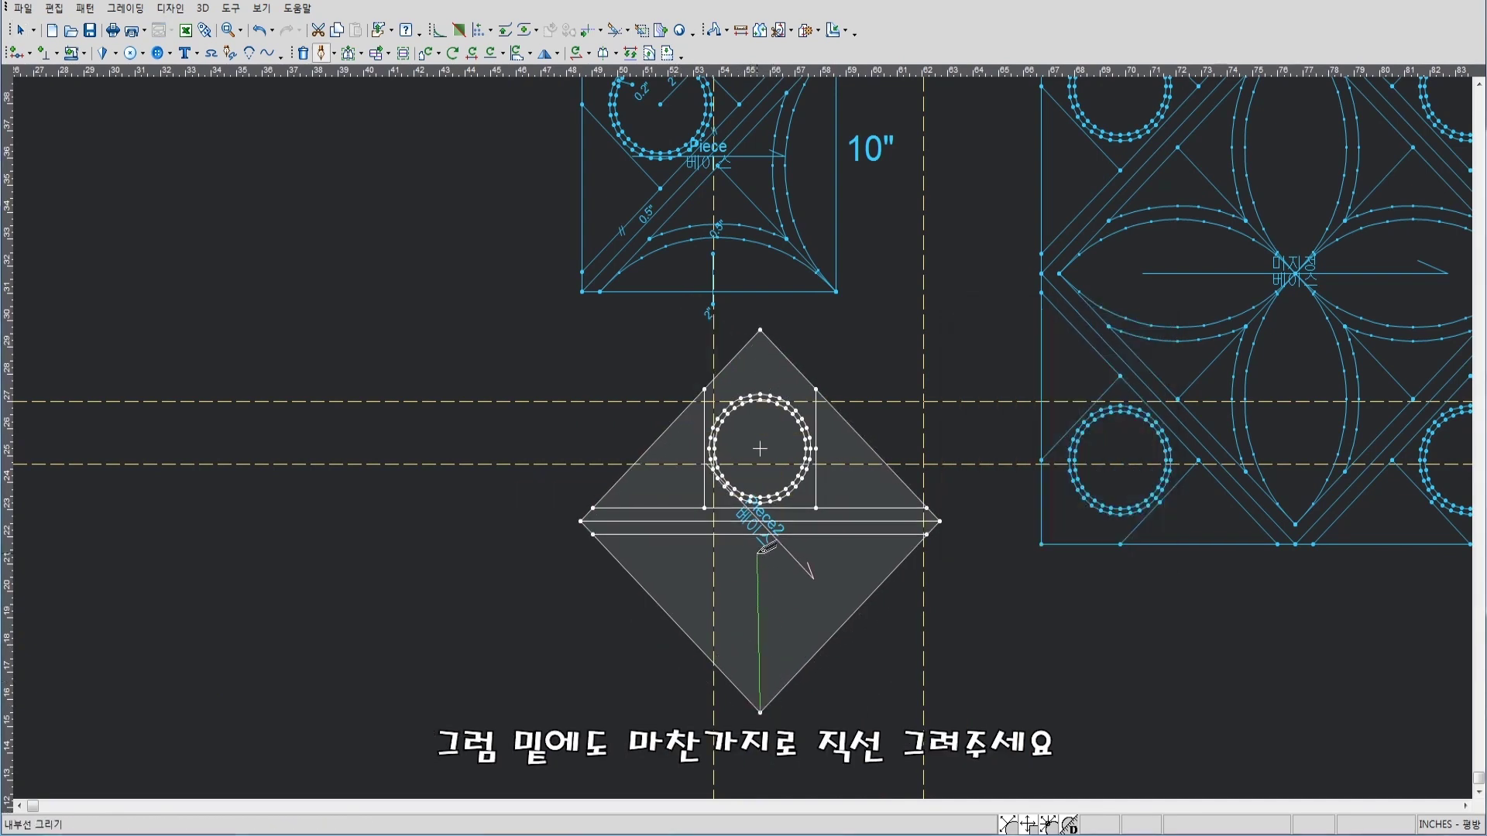
{"action": "left_click", "coordinate": [759, 535]}
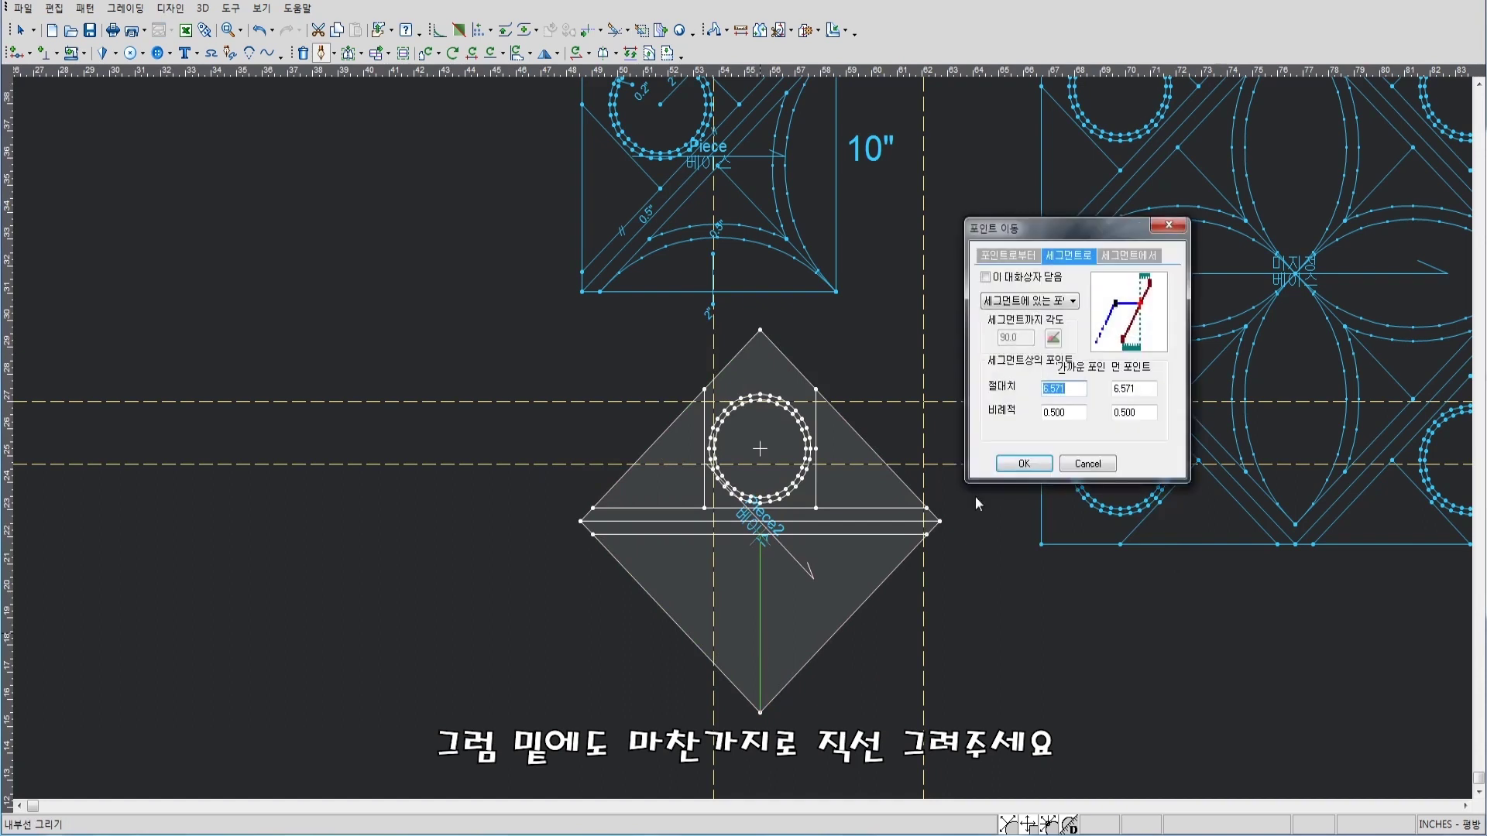
{"action": "left_click", "coordinate": [1022, 465]}
{"action": "left_click", "coordinate": [753, 449]}
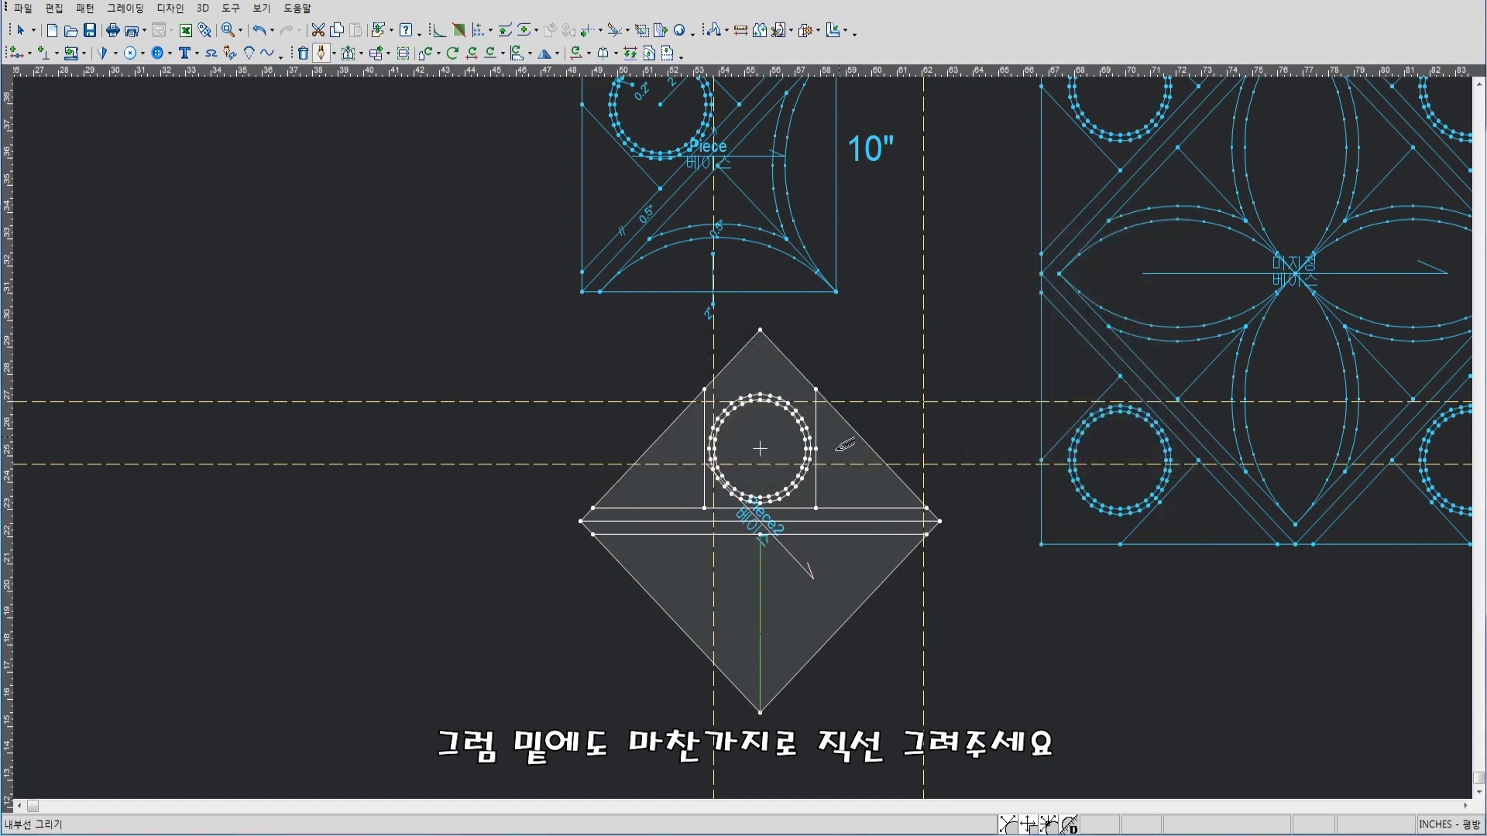
{"action": "right_click", "coordinate": [862, 385]}
{"action": "left_click", "coordinate": [875, 393]}
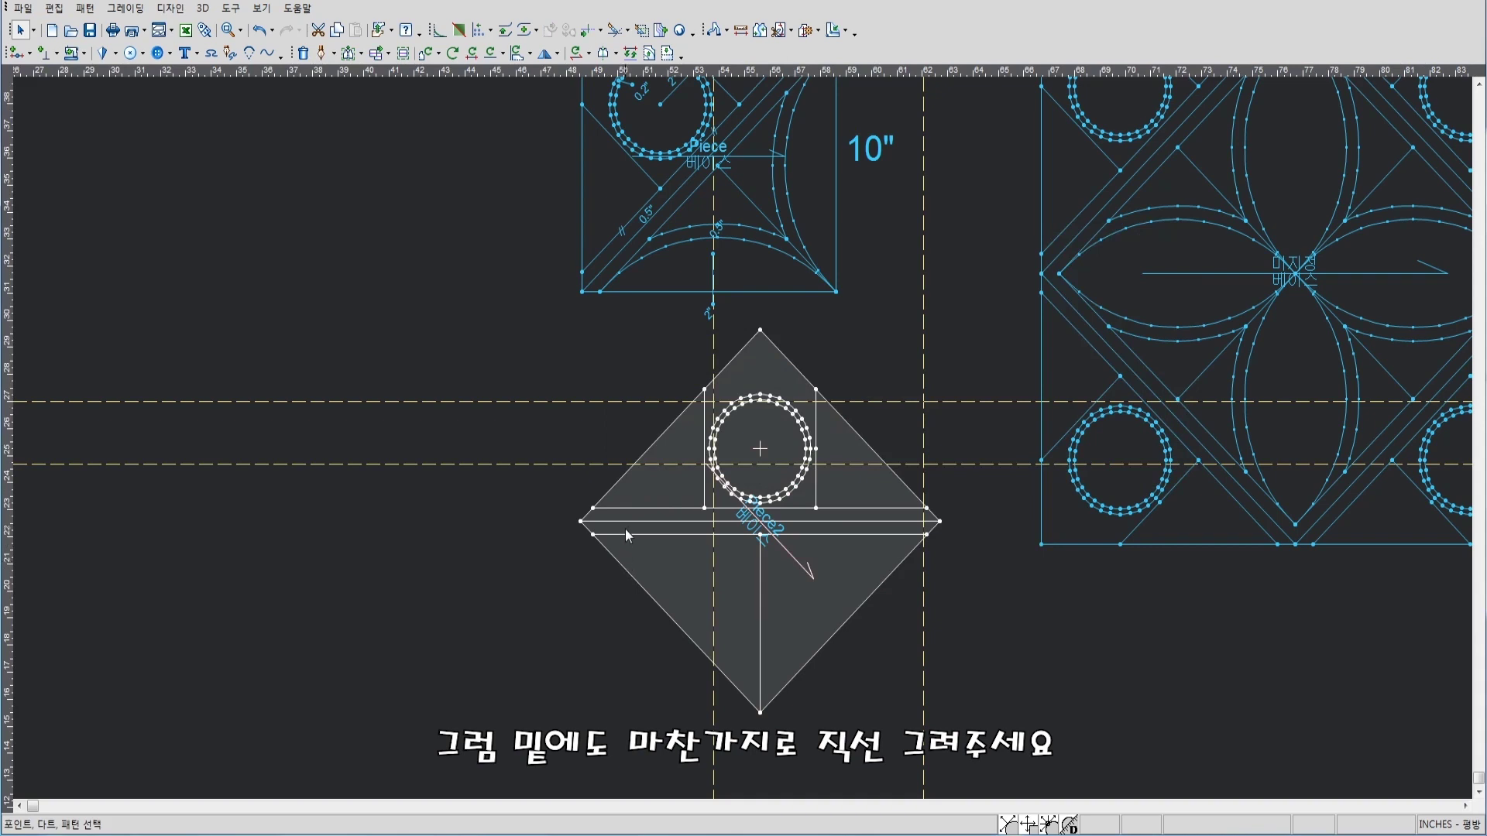
Draw a 2-inch-high arc from the diamond's bottom corner to the lower band line's left end
{"action": "left_click", "coordinate": [777, 250]}
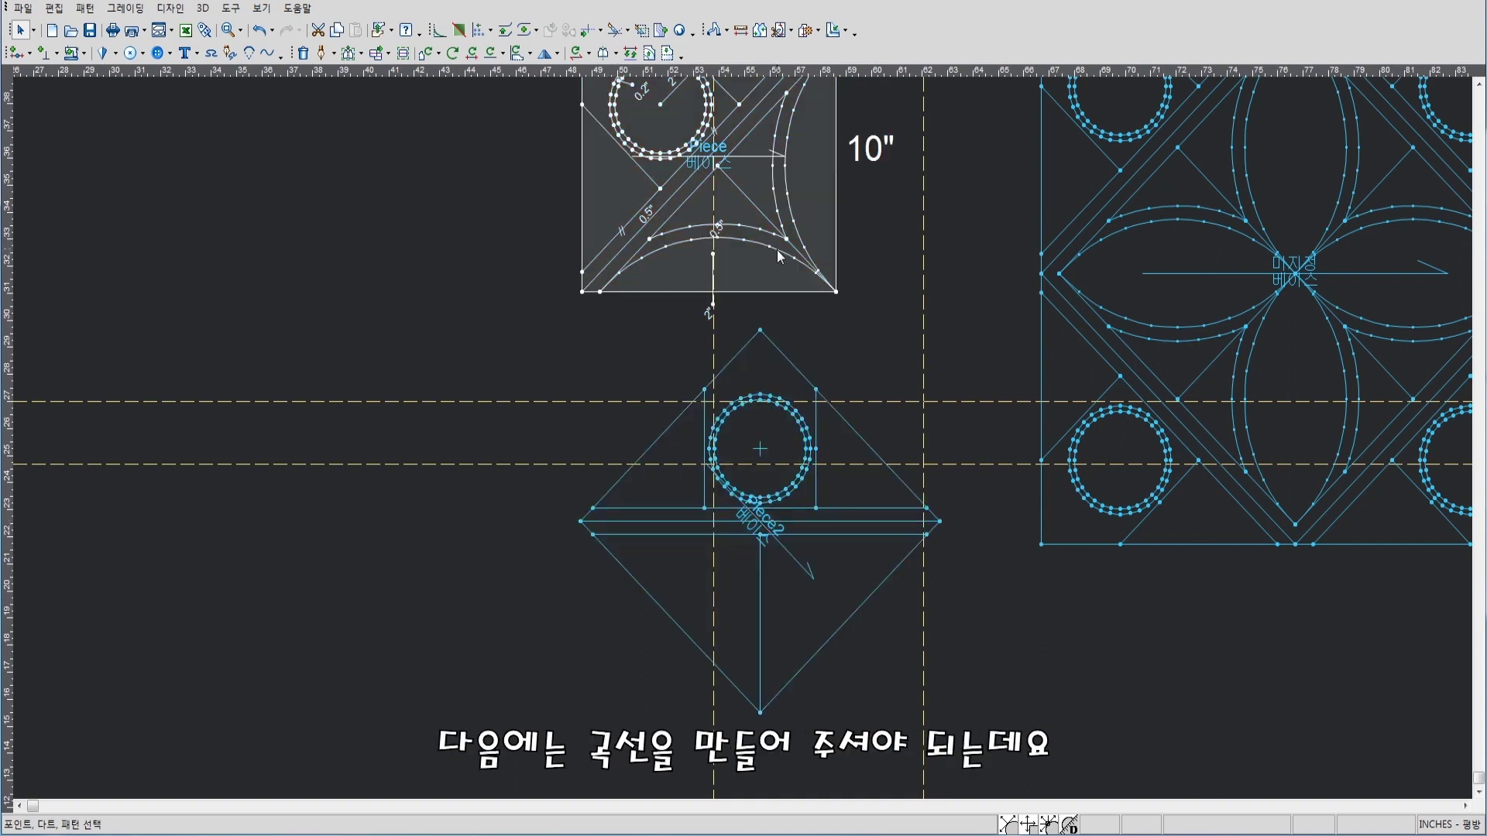
{"action": "left_click", "coordinate": [867, 351]}
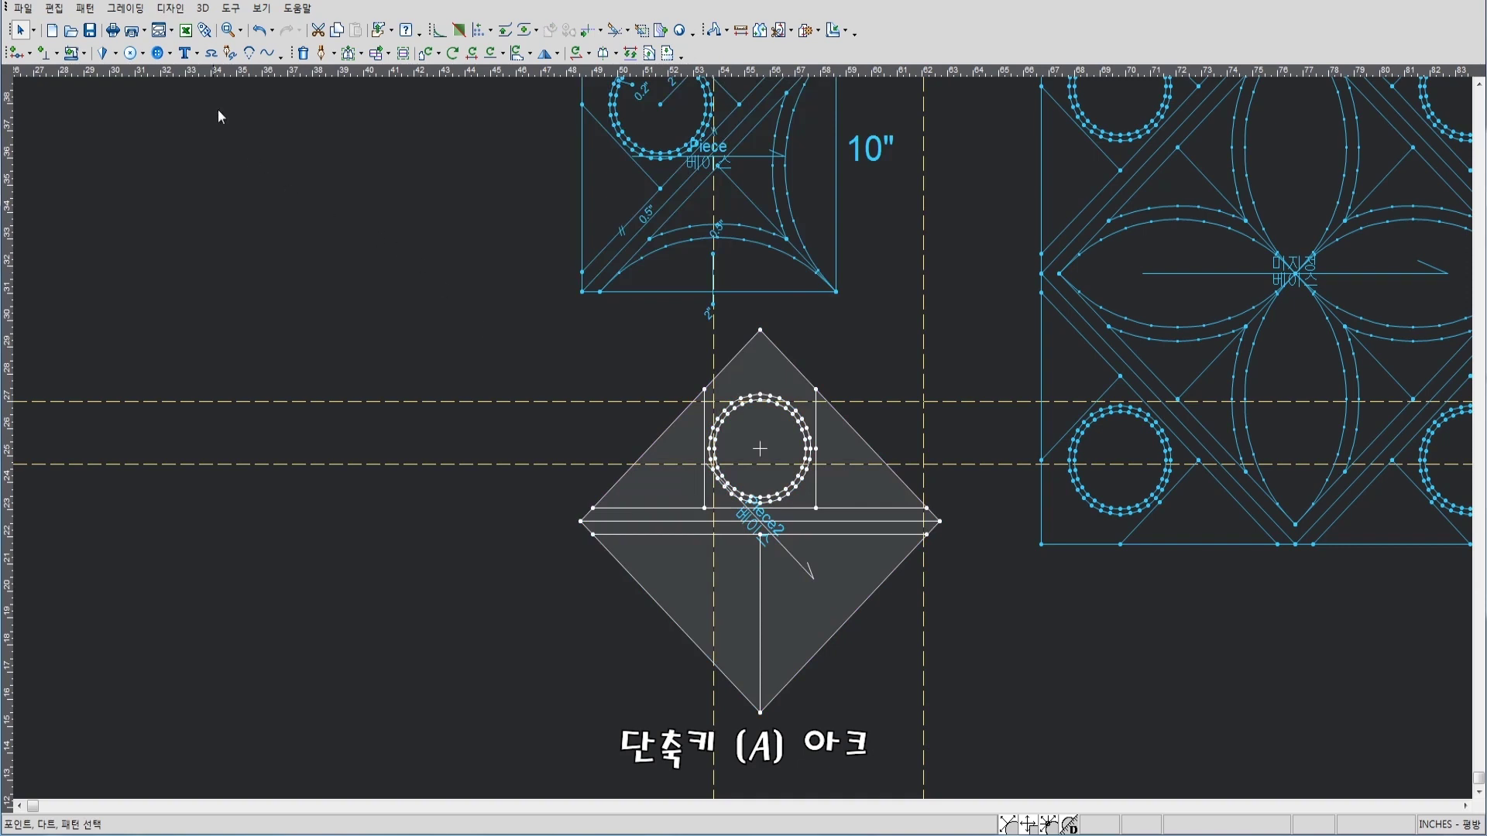
{"action": "left_click", "coordinate": [250, 52]}
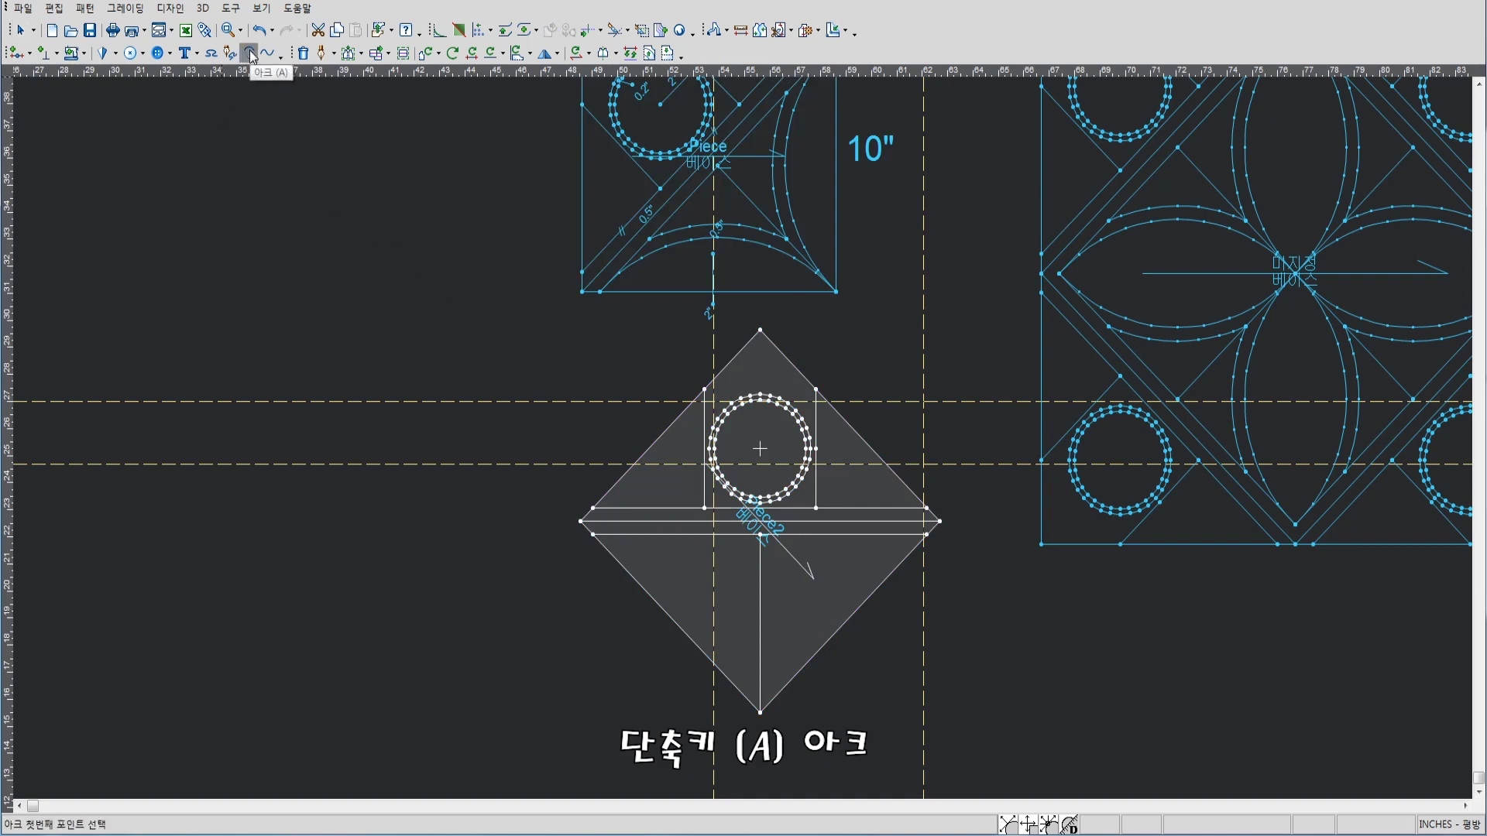
{"action": "left_click", "coordinate": [759, 711]}
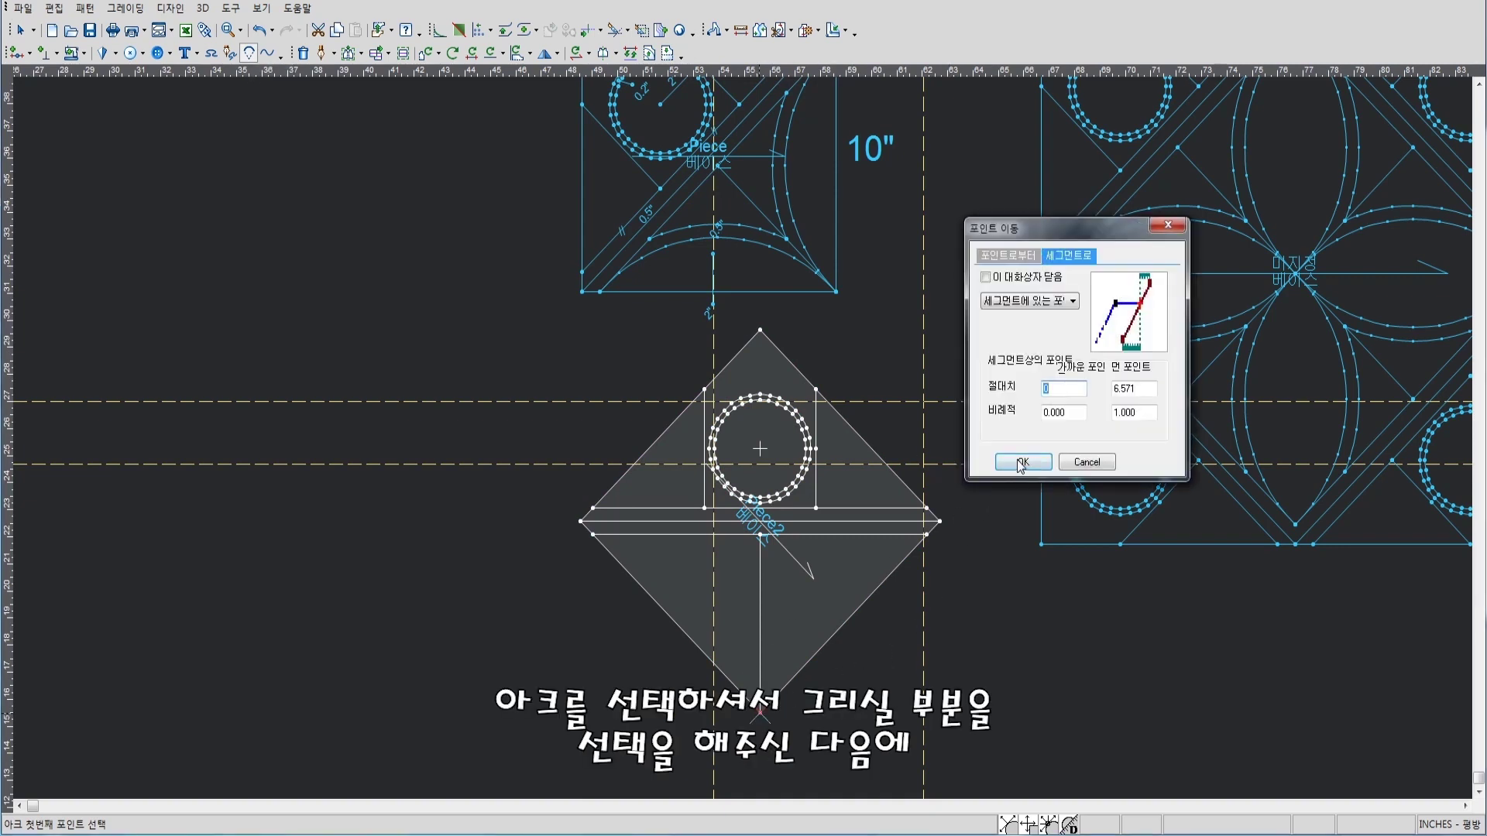
{"action": "left_click", "coordinate": [1016, 463]}
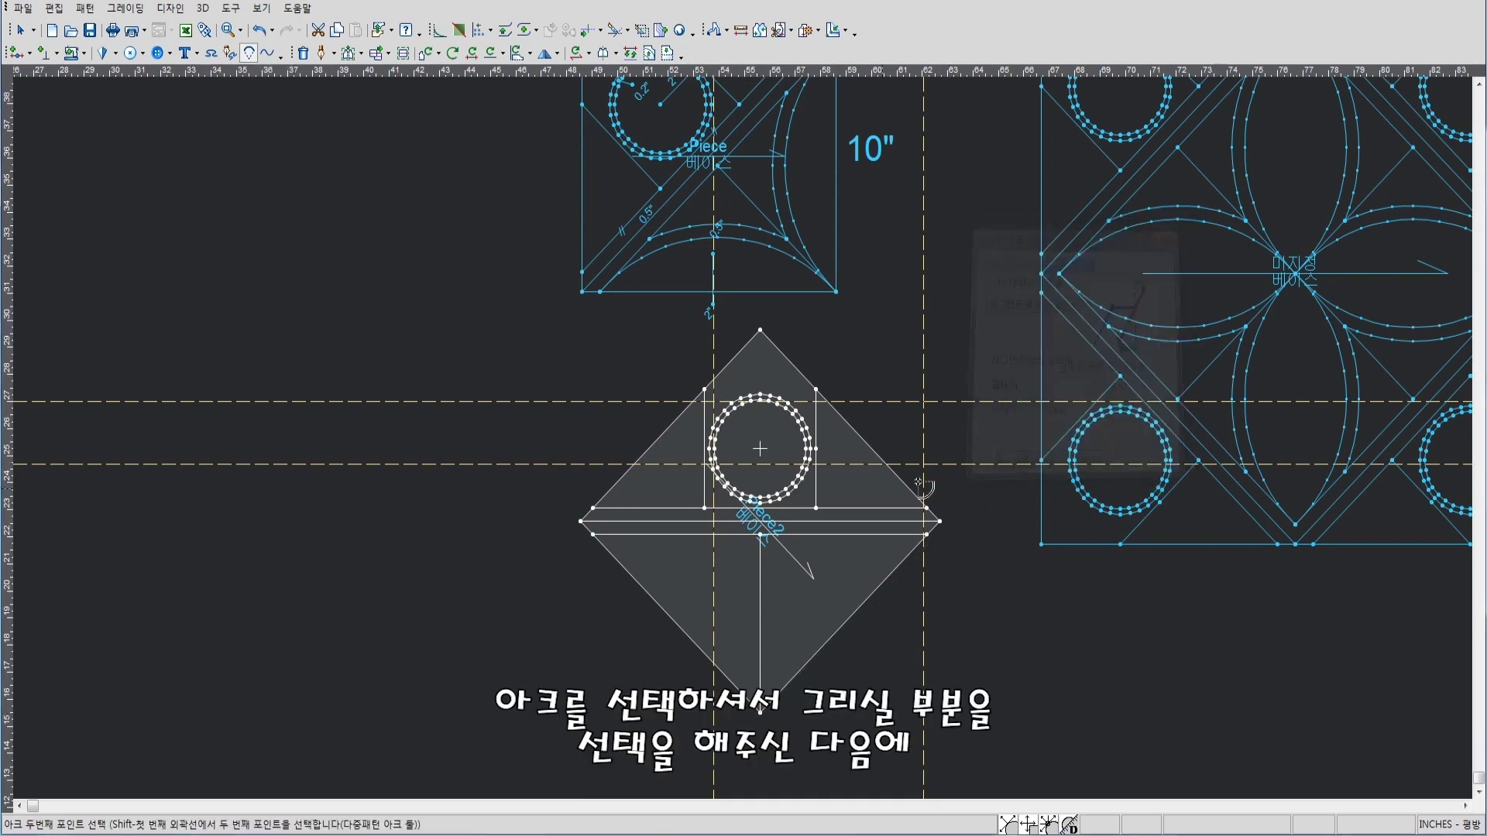
{"action": "left_click", "coordinate": [593, 535]}
{"action": "left_click", "coordinate": [1016, 467]}
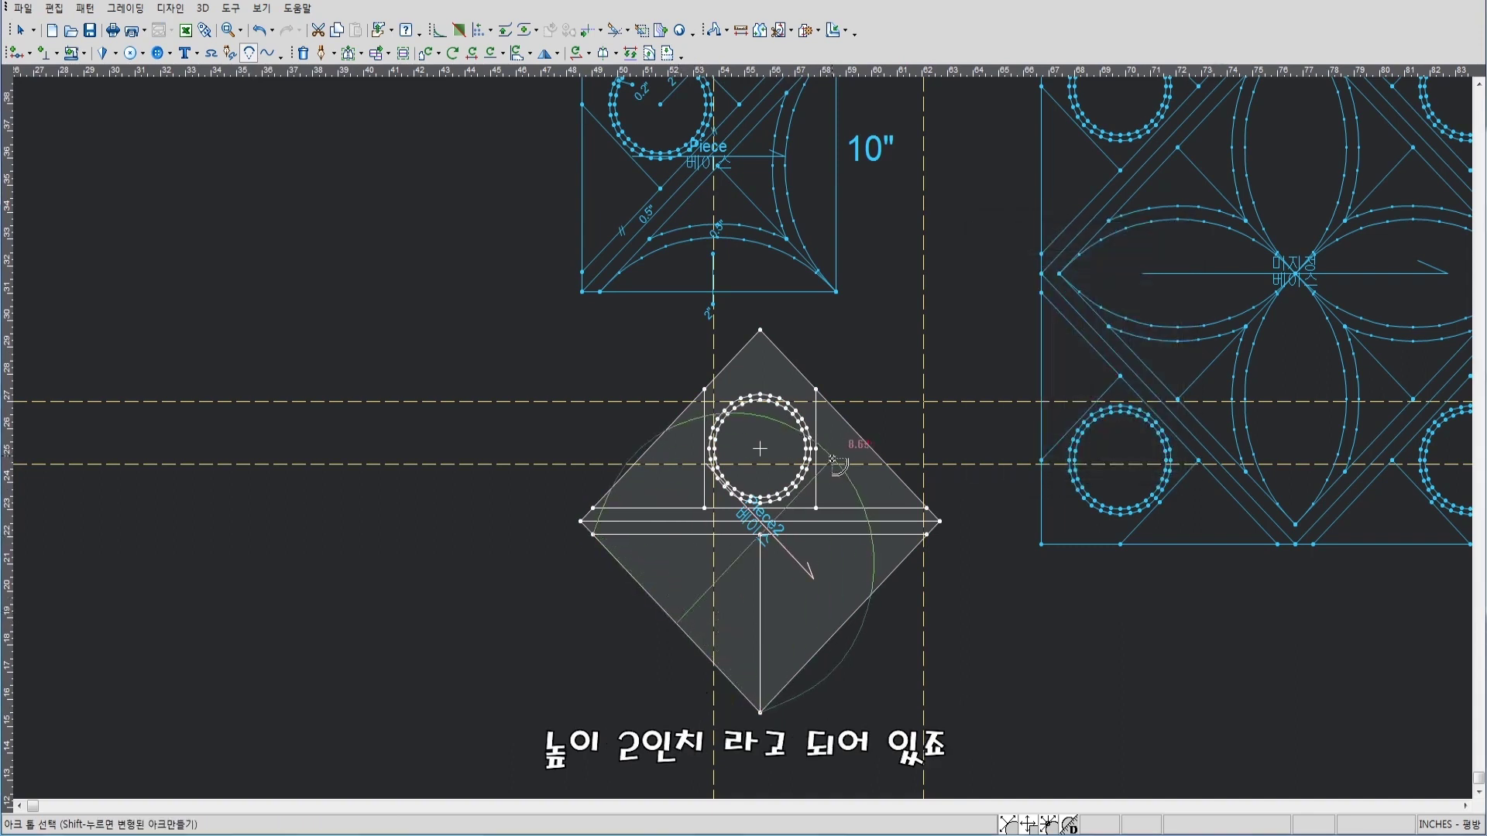
{"action": "left_click", "coordinate": [706, 599]}
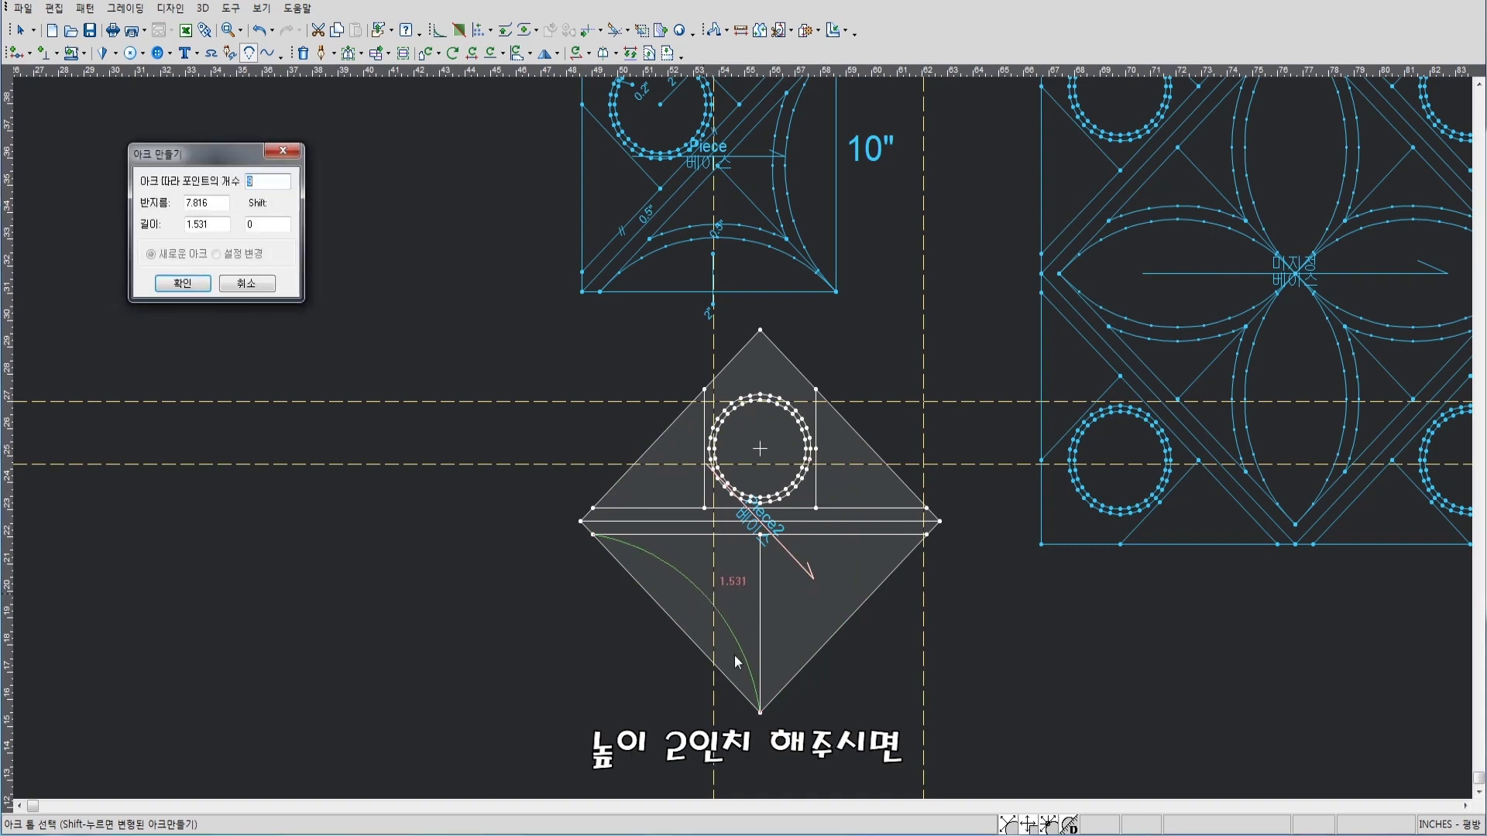
{"action": "type", "text": "2"}
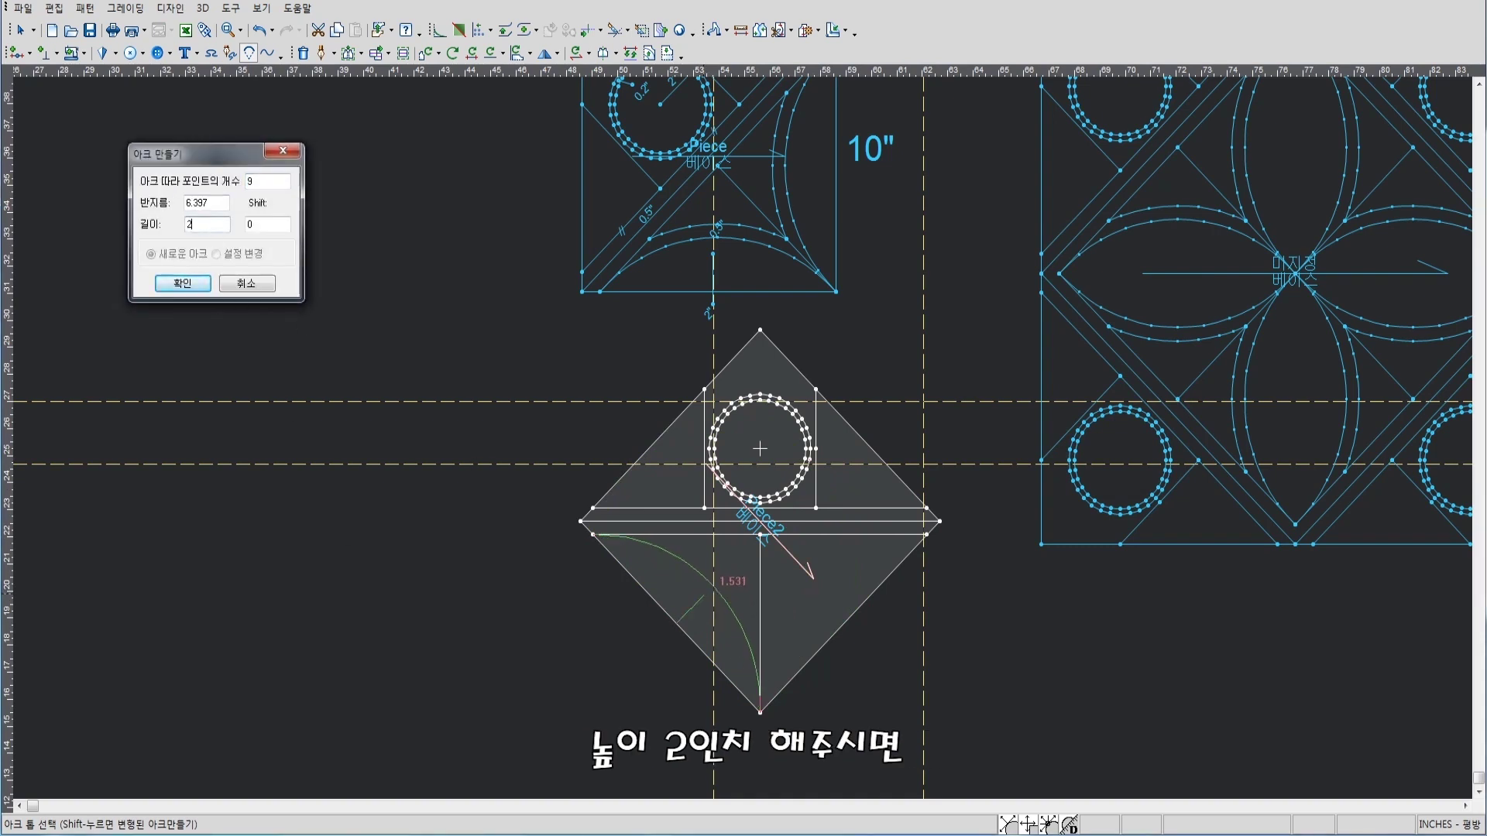
{"action": "left_click", "coordinate": [185, 285]}
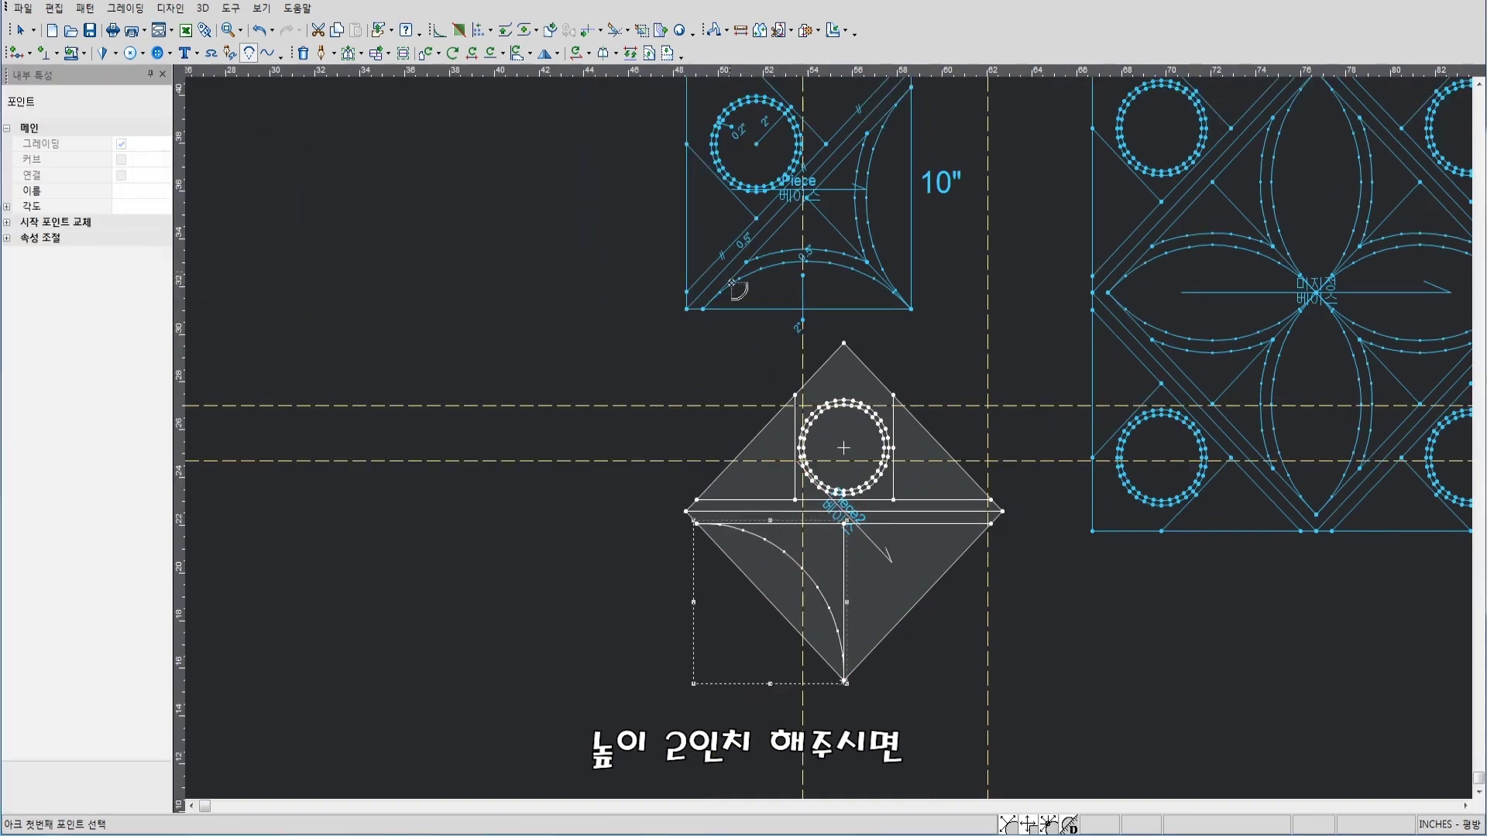
{"action": "right_click", "coordinate": [647, 377]}
{"action": "left_click", "coordinate": [697, 402]}
Create a parallel copy of the arc offset 0.5 inch inward
{"action": "scroll", "coordinate": [829, 440], "scroll_direction": "up", "scroll_amount": 2}
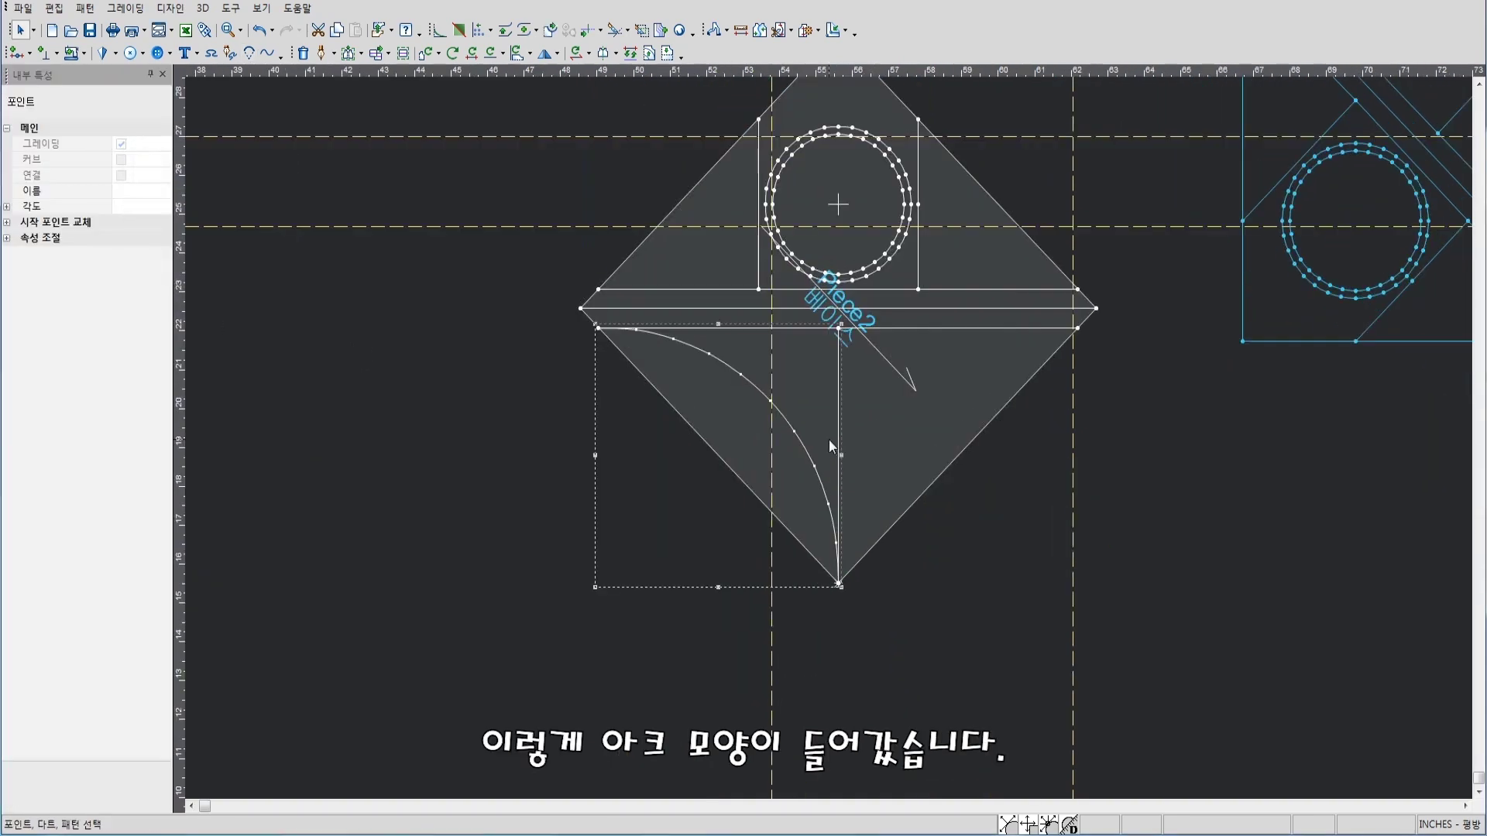
{"action": "left_click", "coordinate": [783, 418]}
{"action": "scroll", "coordinate": [798, 406], "scroll_direction": "down", "scroll_amount": 3}
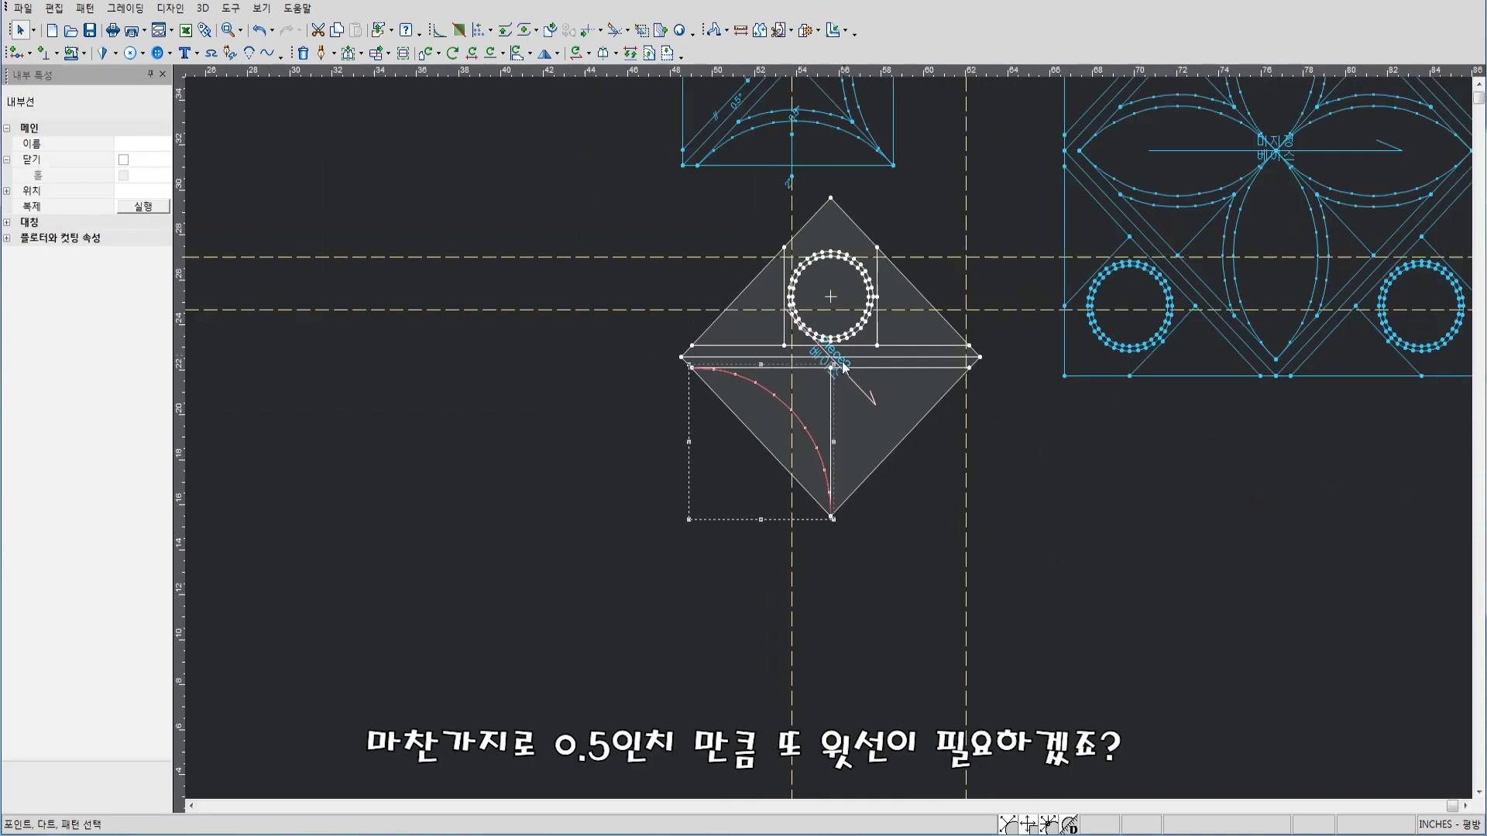
{"action": "scroll", "coordinate": [791, 388], "scroll_direction": "up", "scroll_amount": 1}
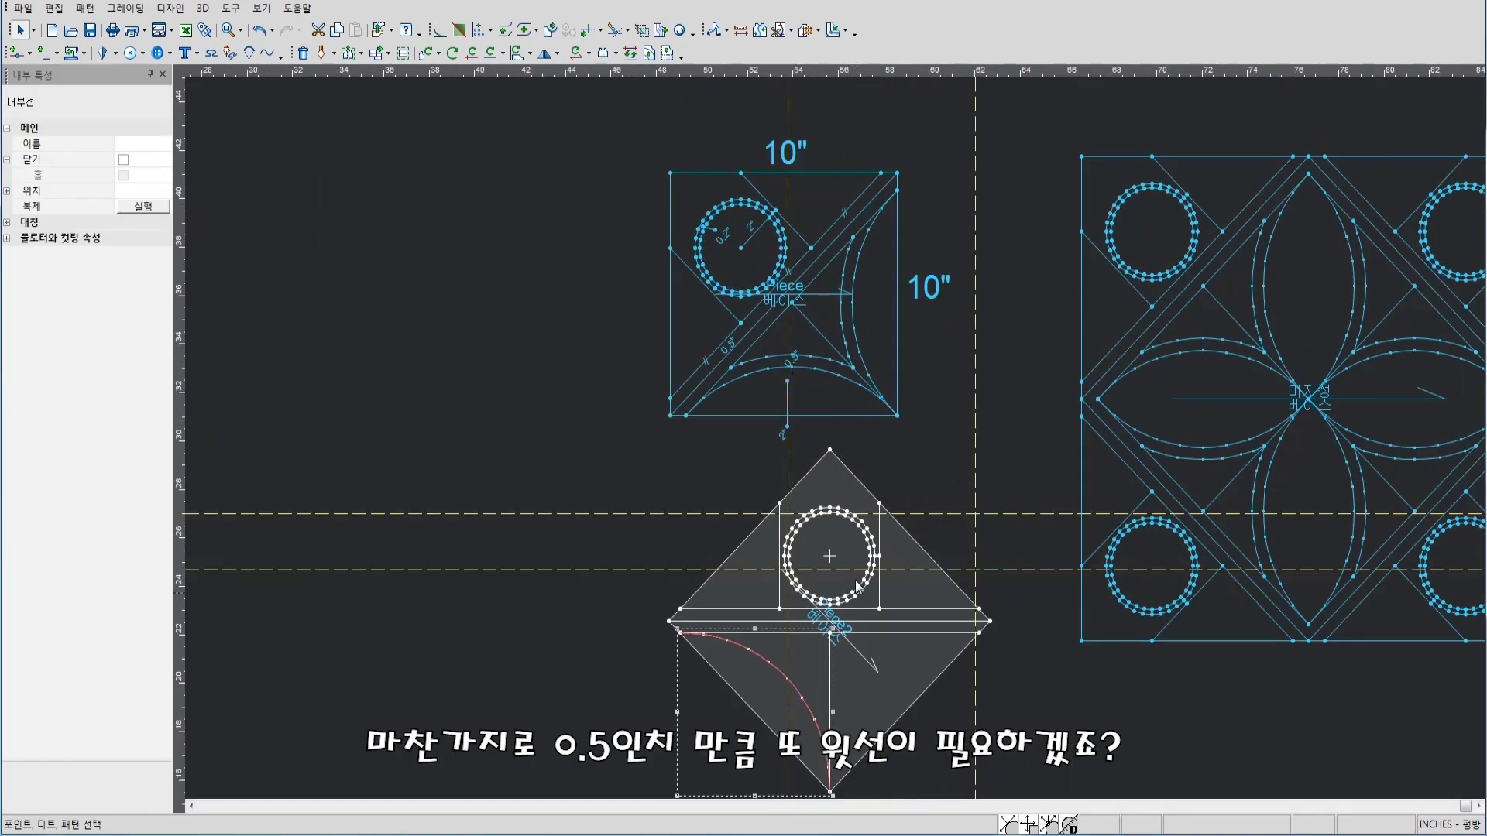
{"action": "scroll", "coordinate": [641, 354], "scroll_direction": "up", "scroll_amount": 2}
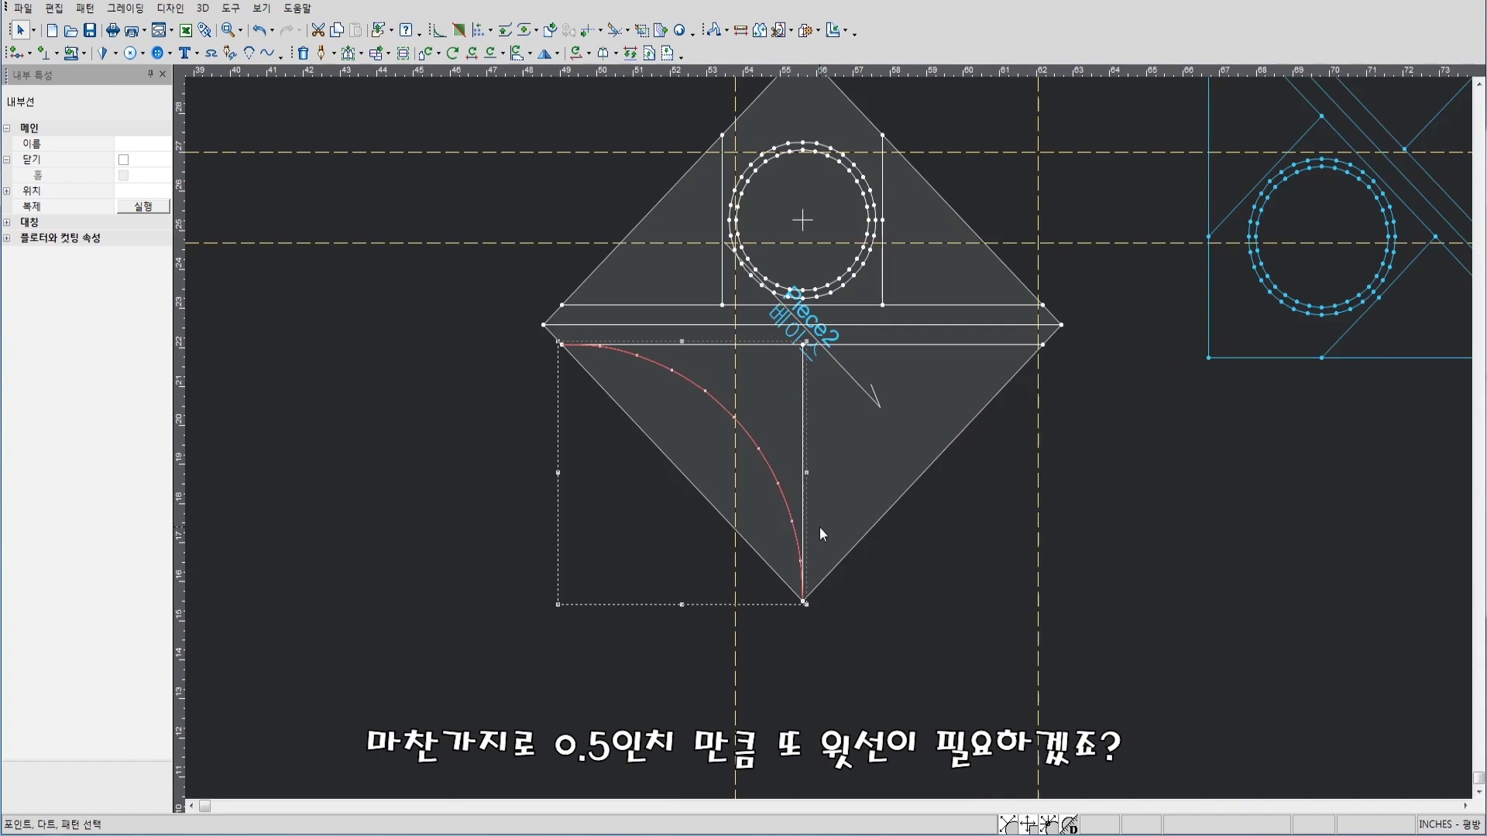
{"action": "key", "text": "p"}
{"action": "left_click", "coordinate": [804, 602]}
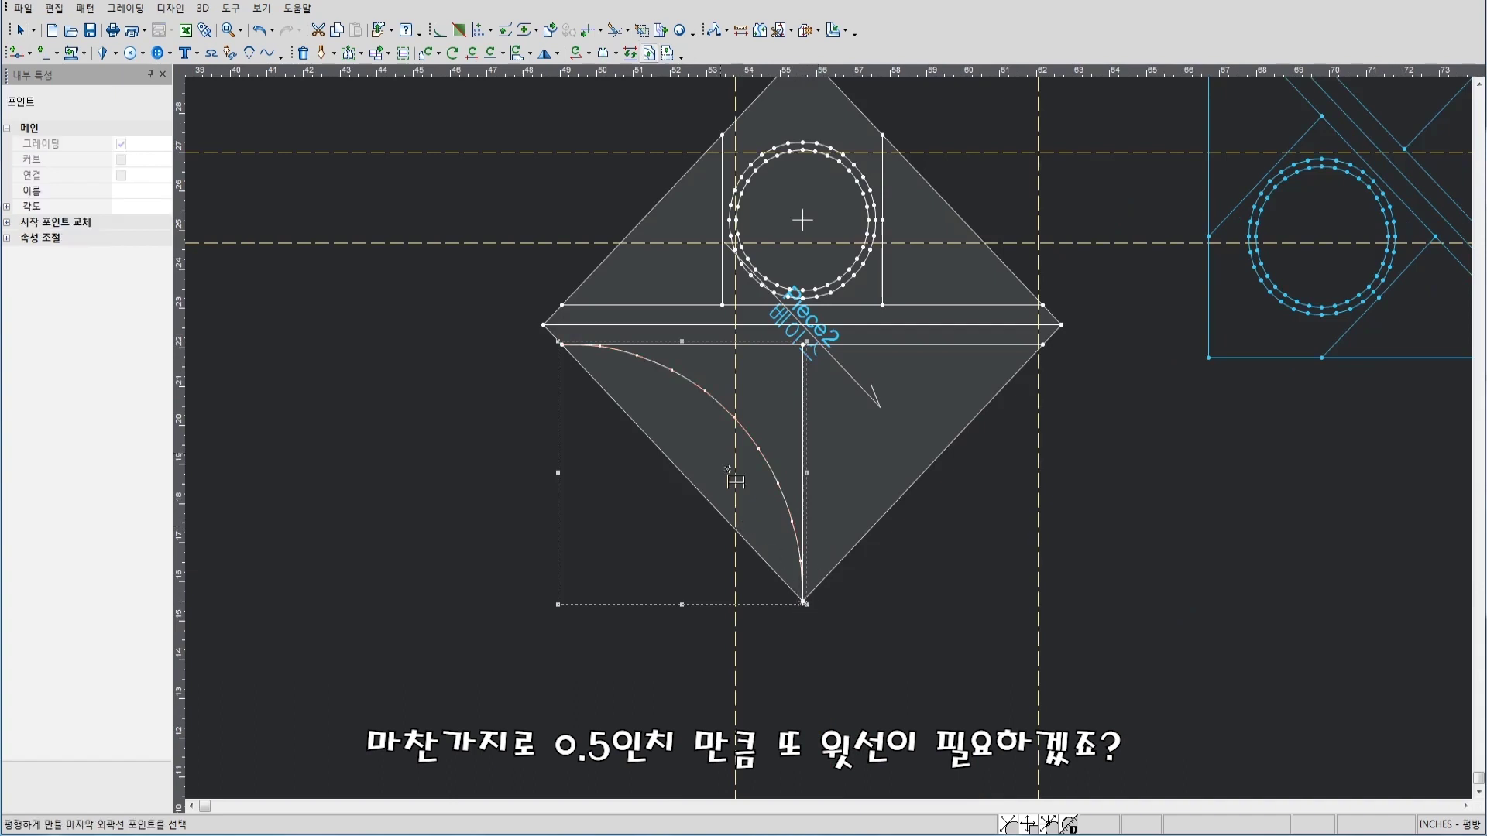
{"action": "left_click", "coordinate": [561, 344]}
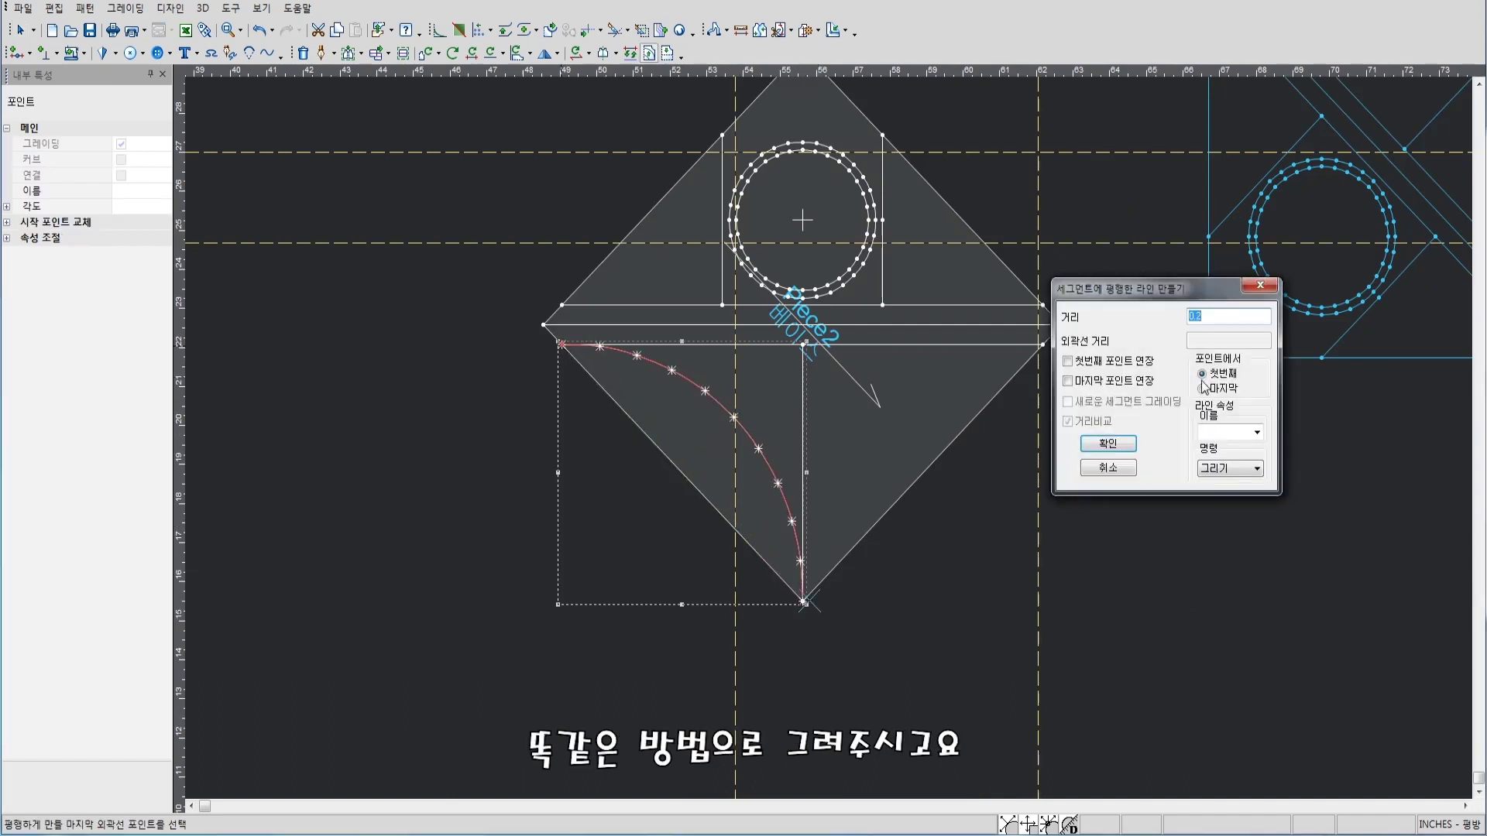
{"action": "type", "text": ".5"}
{"action": "left_click", "coordinate": [1108, 443]}
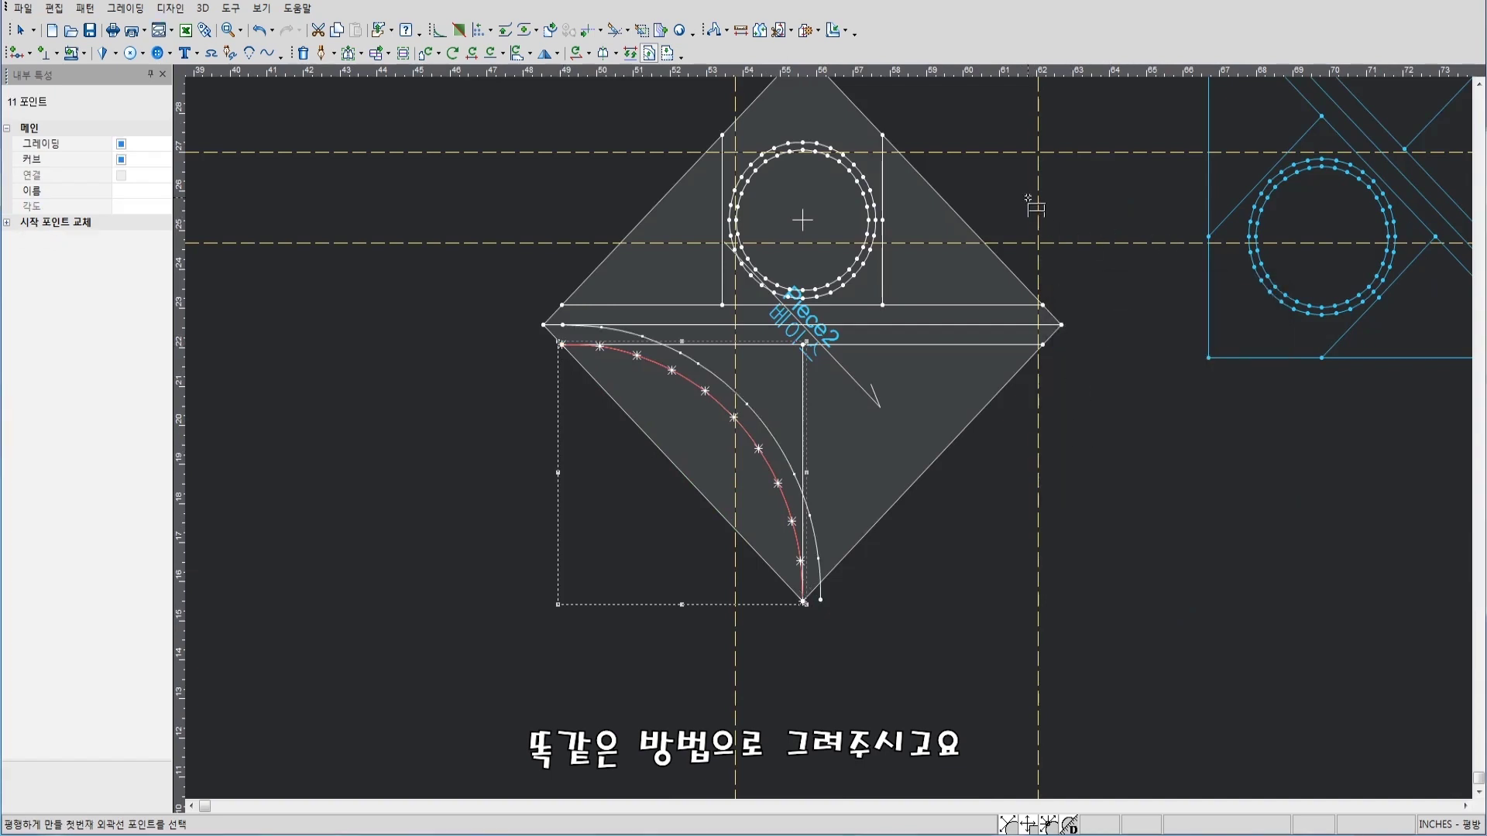
Cut the offset arc where it overshoots and delete the leftover piece
{"action": "key", "text": "shift+t"}
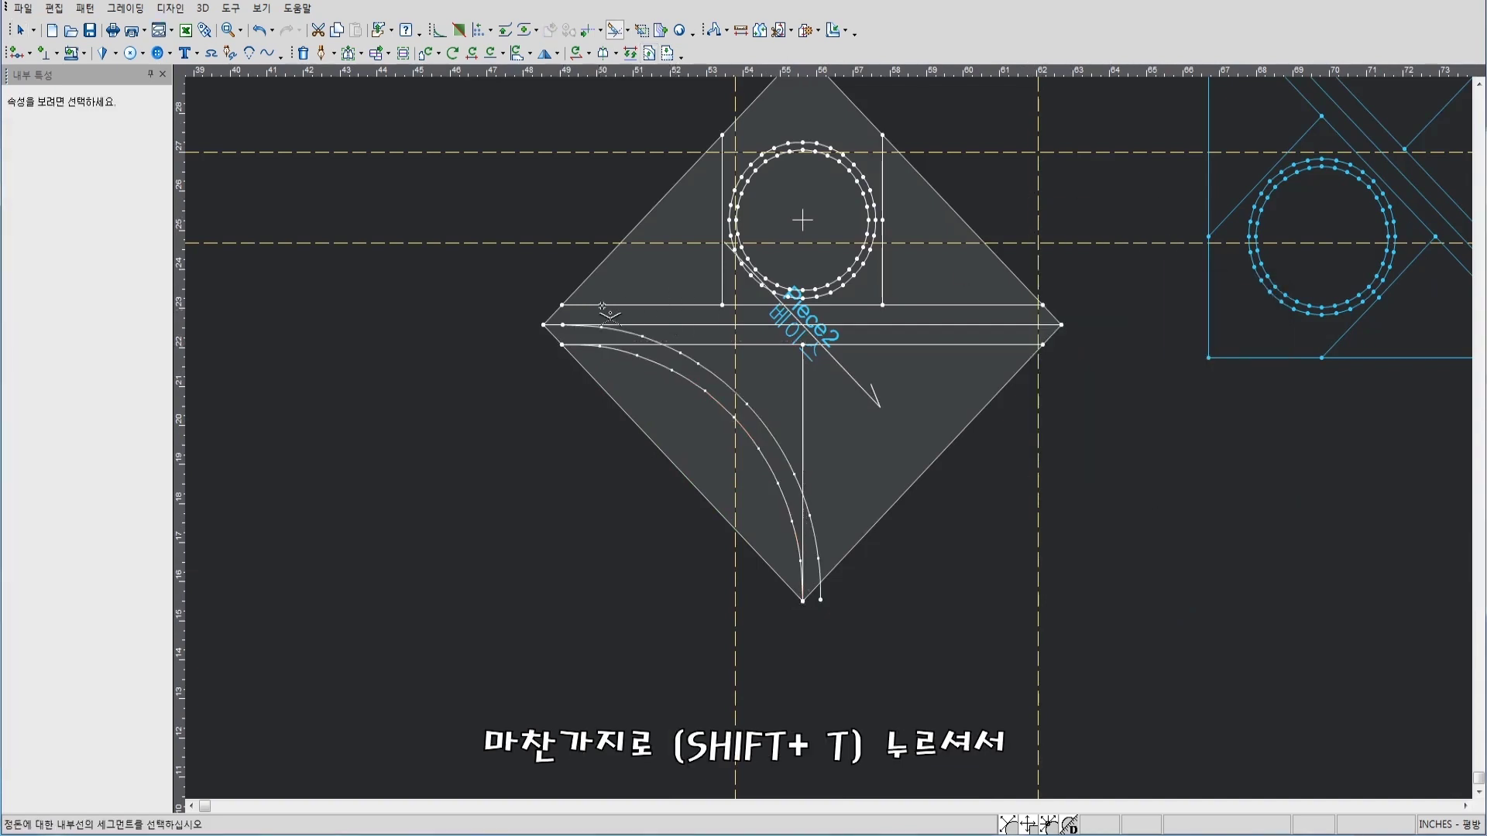
{"action": "scroll", "coordinate": [833, 437], "scroll_direction": "up", "scroll_amount": 3}
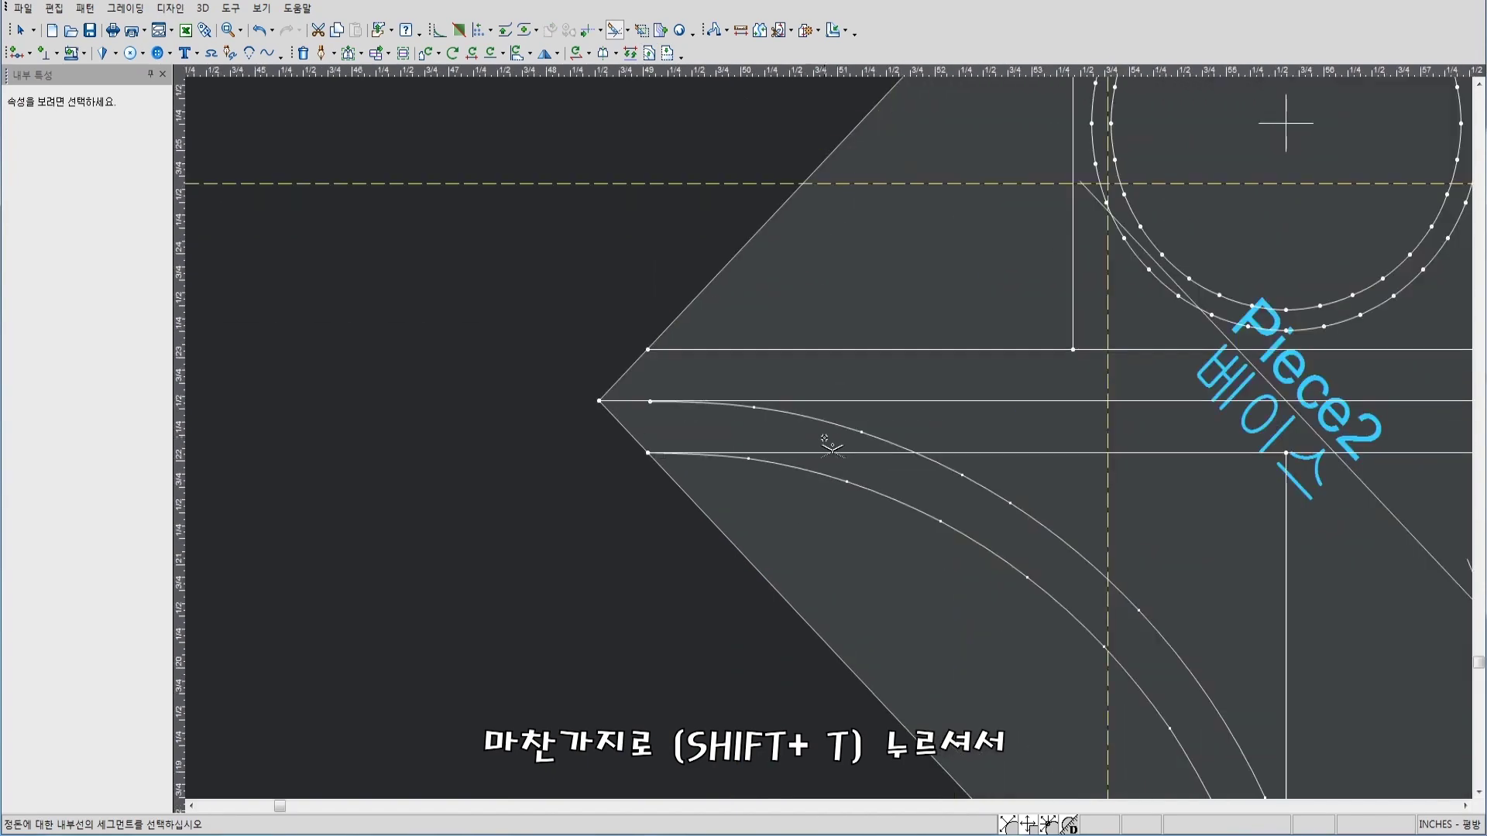
{"action": "left_click", "coordinate": [783, 414]}
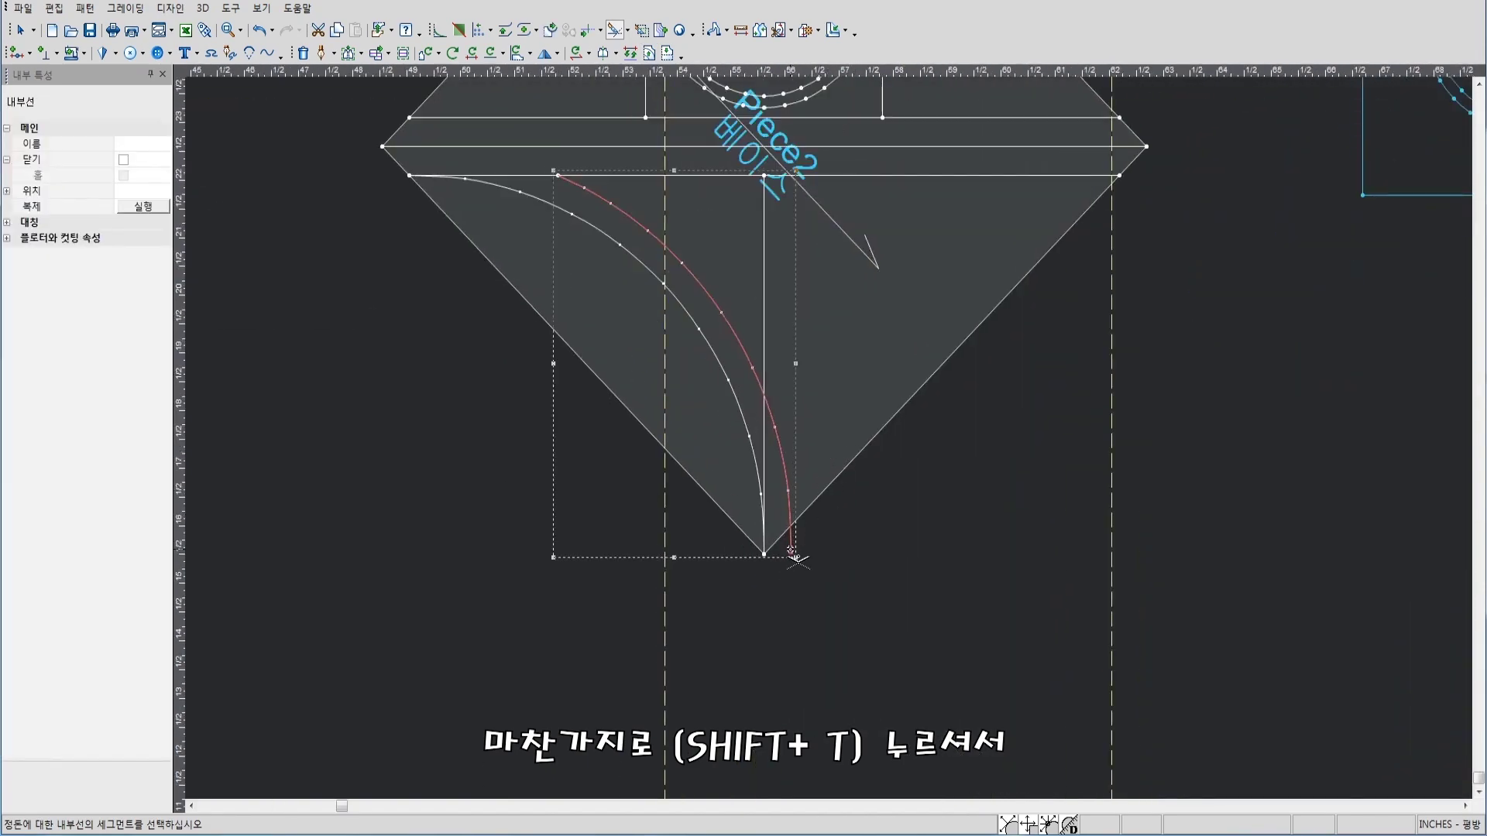
{"action": "right_click", "coordinate": [1021, 366]}
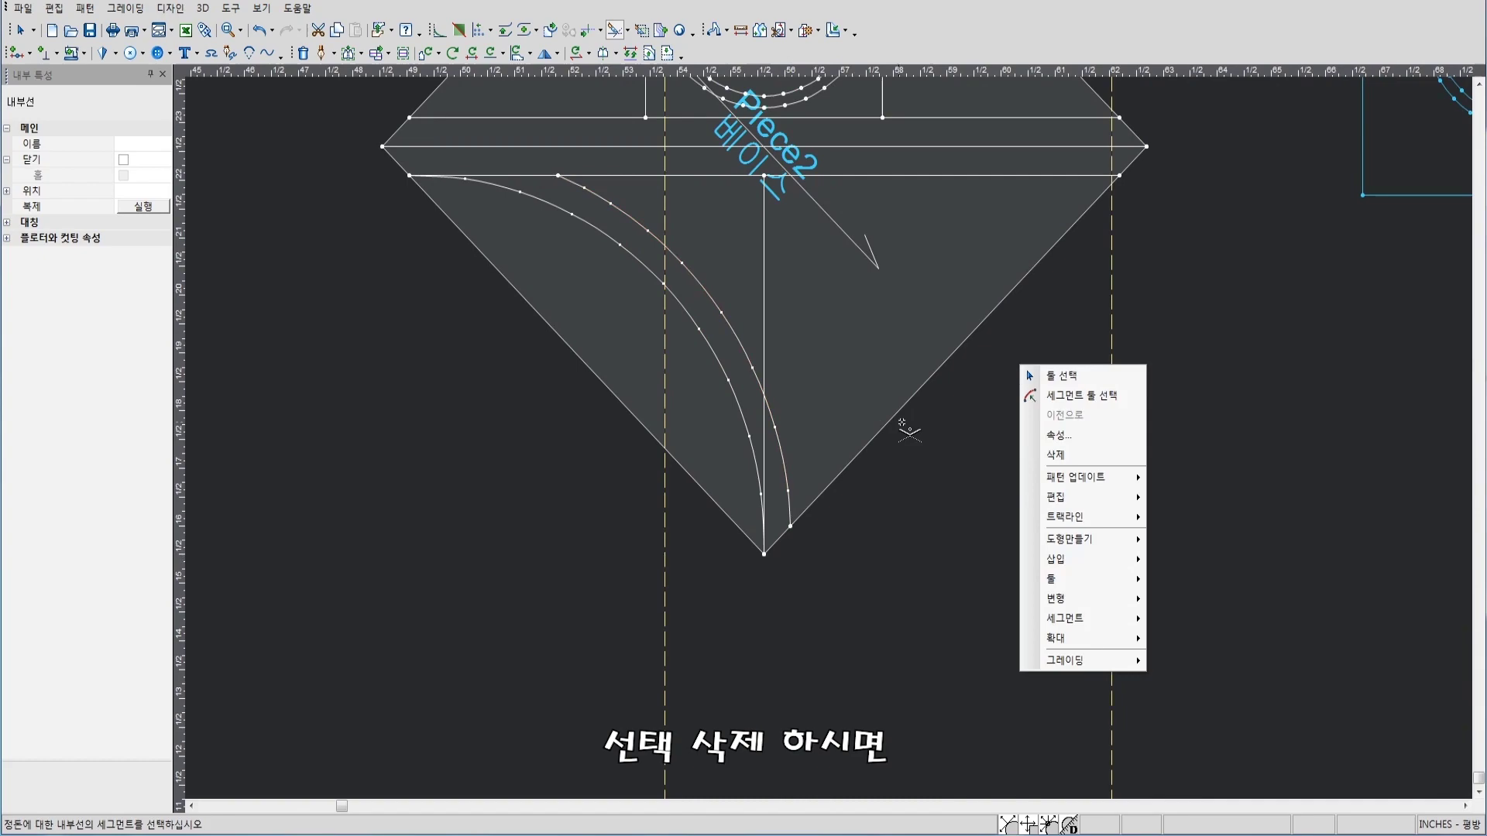
{"action": "left_click", "coordinate": [783, 474]}
{"action": "right_click", "coordinate": [867, 276]}
{"action": "left_click", "coordinate": [882, 282]}
{"action": "scroll", "coordinate": [827, 421], "scroll_direction": "down", "scroll_amount": 3}
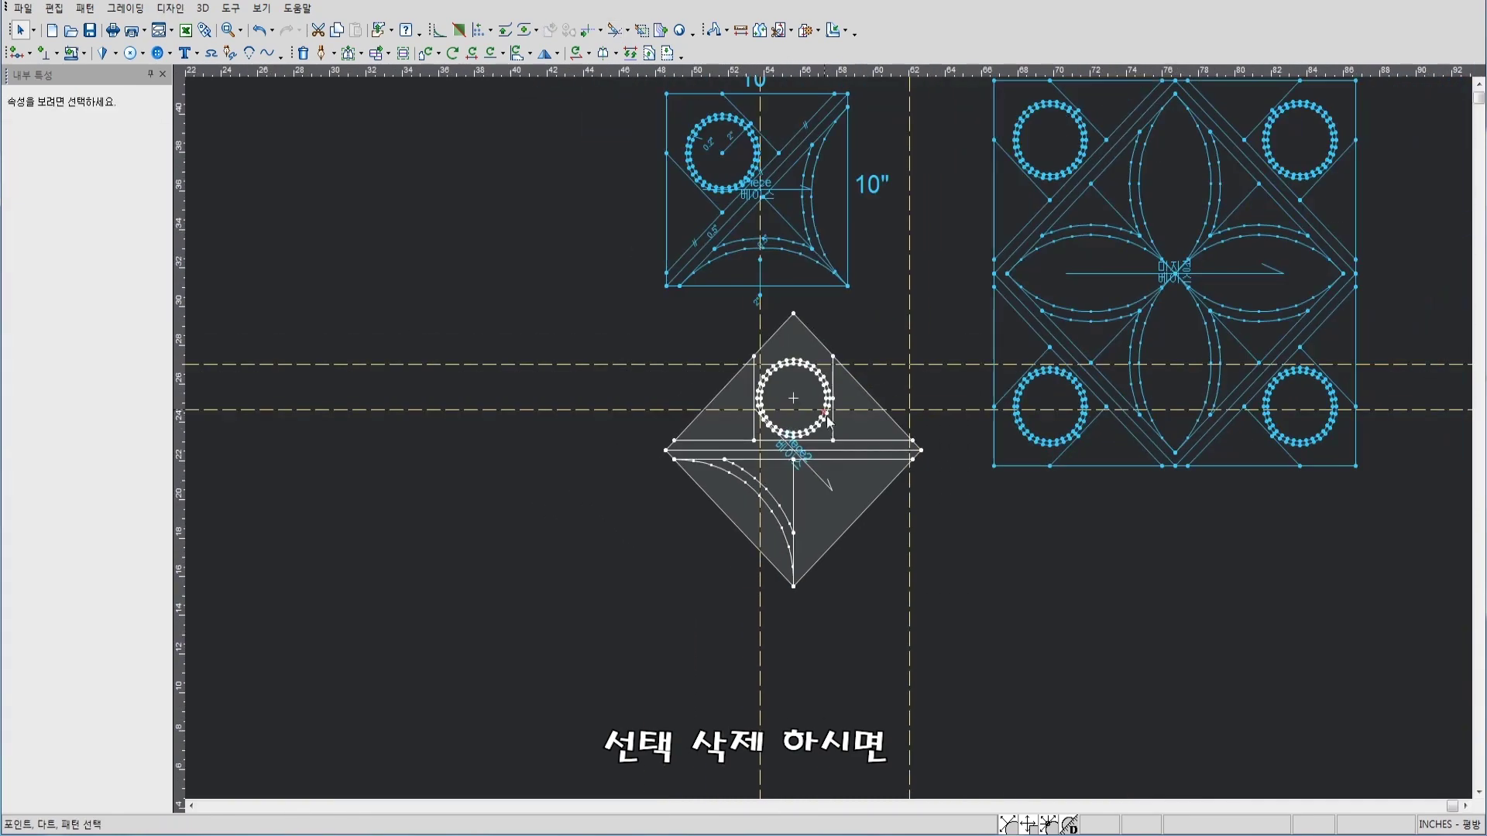
{"action": "scroll", "coordinate": [768, 254], "scroll_direction": "up", "scroll_amount": 1}
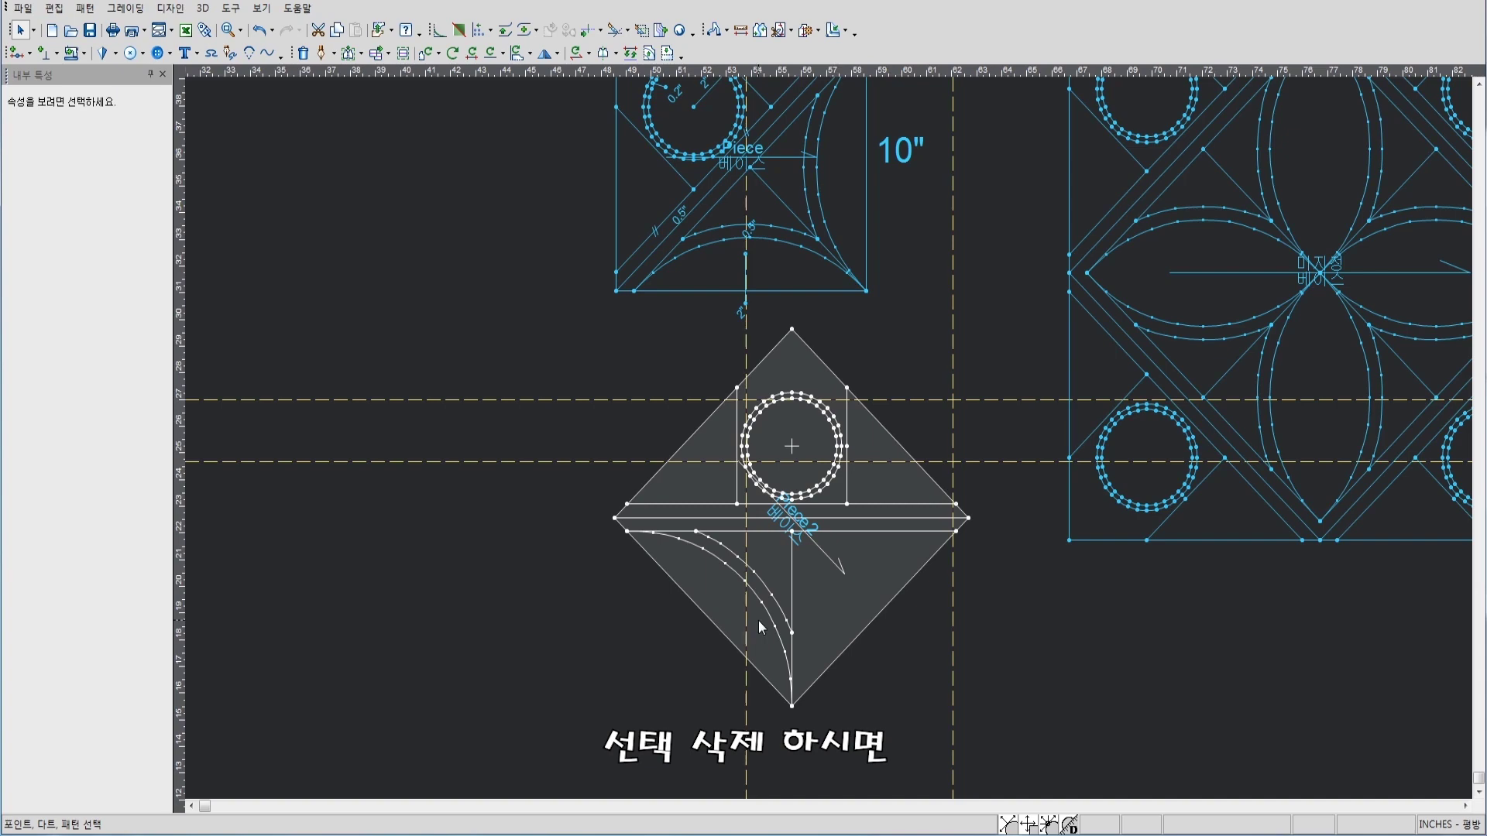
{"action": "right_click", "coordinate": [895, 284]}
{"action": "key", "text": "Escape"}
{"action": "scroll", "coordinate": [812, 472], "scroll_direction": "up", "scroll_amount": 2}
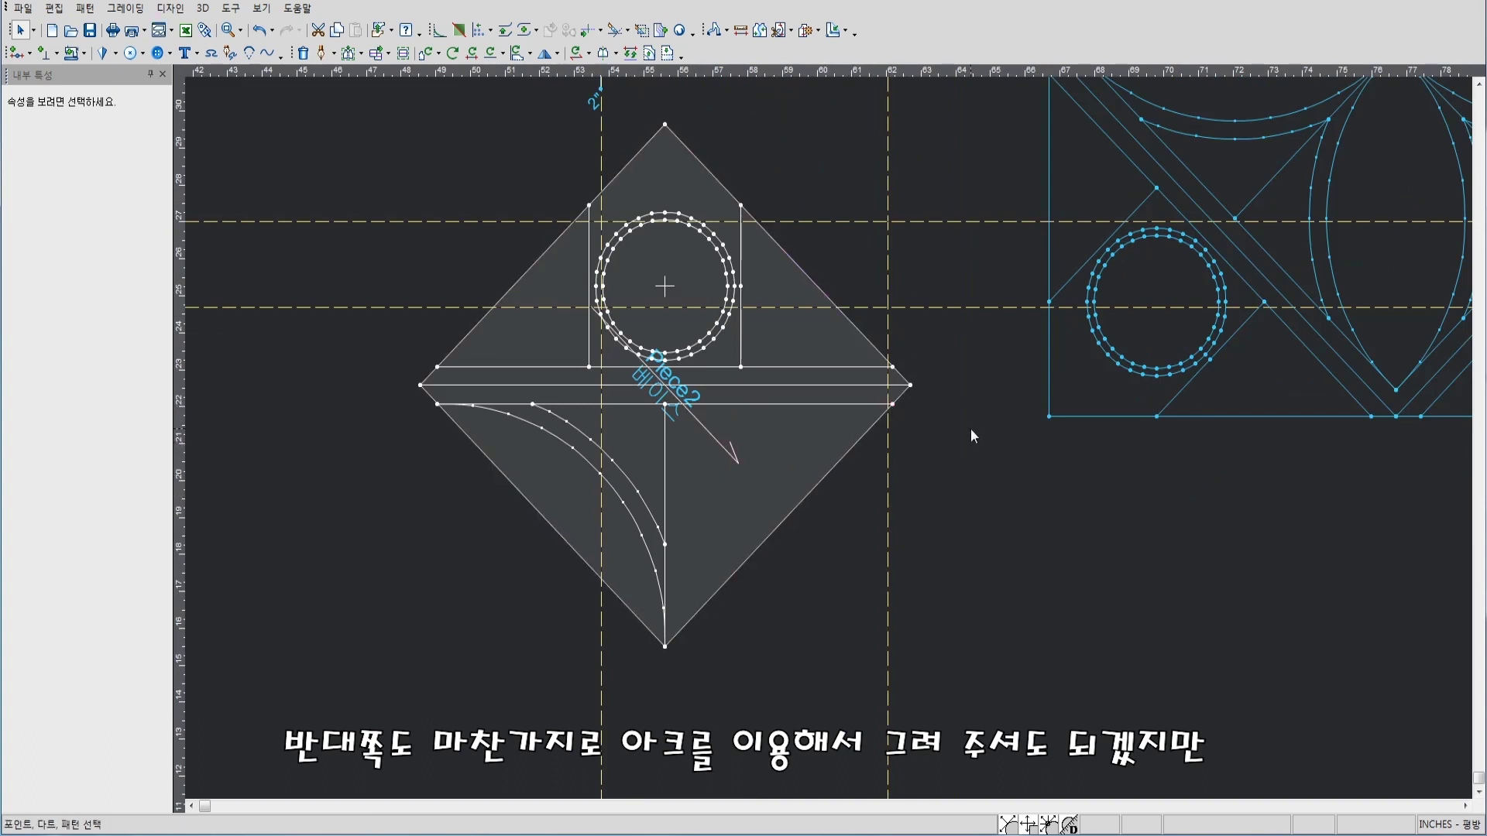
{"action": "left_click", "coordinate": [626, 476]}
{"action": "scroll", "coordinate": [624, 474], "scroll_direction": "up", "scroll_amount": 2}
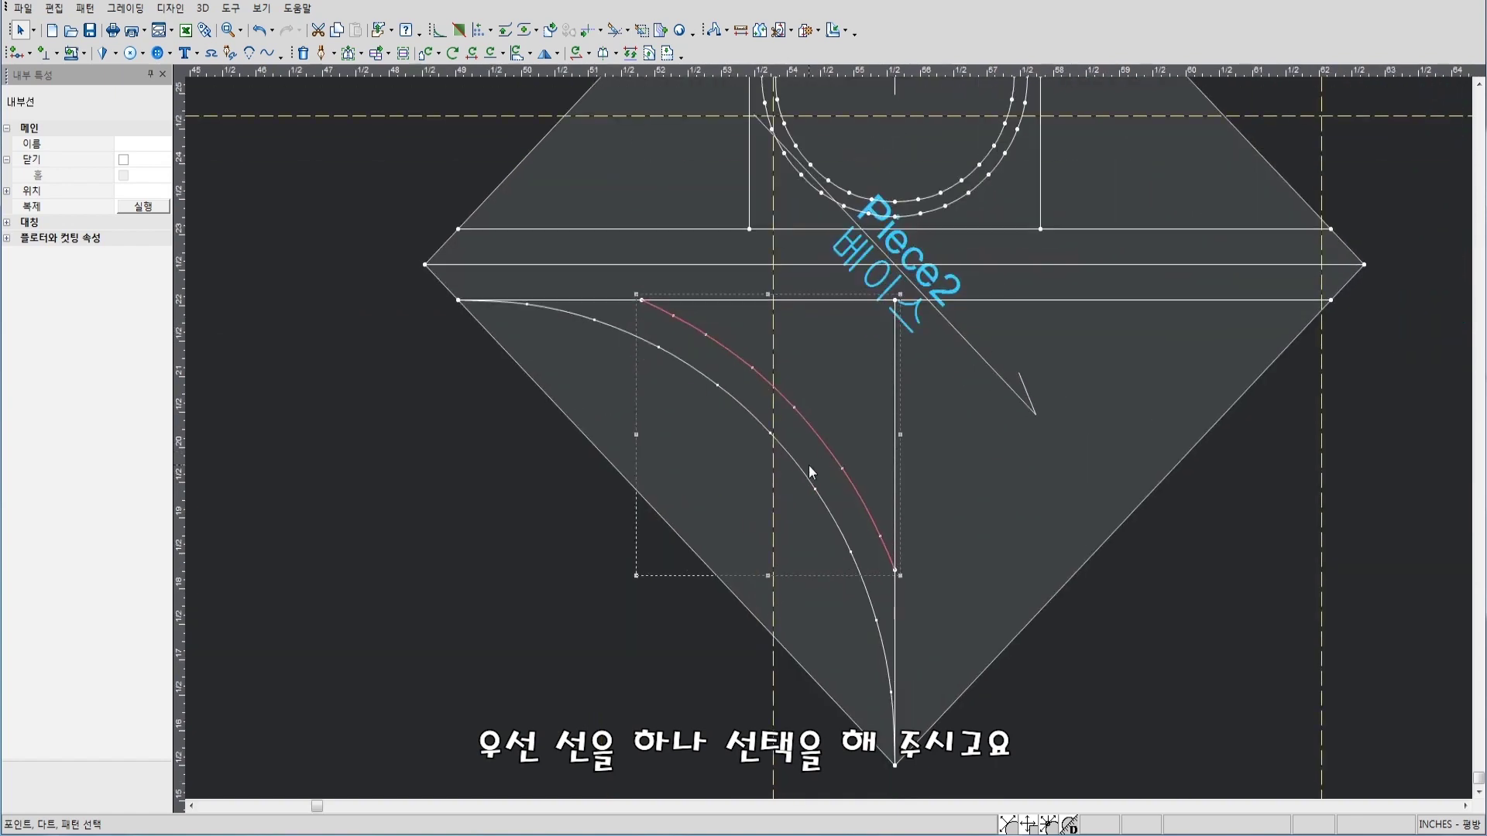
Copy both selected arcs with Move Internal and Ctrl, placing the copy right of the diamond
{"action": "left_click", "coordinate": [799, 467], "text": "shift"}
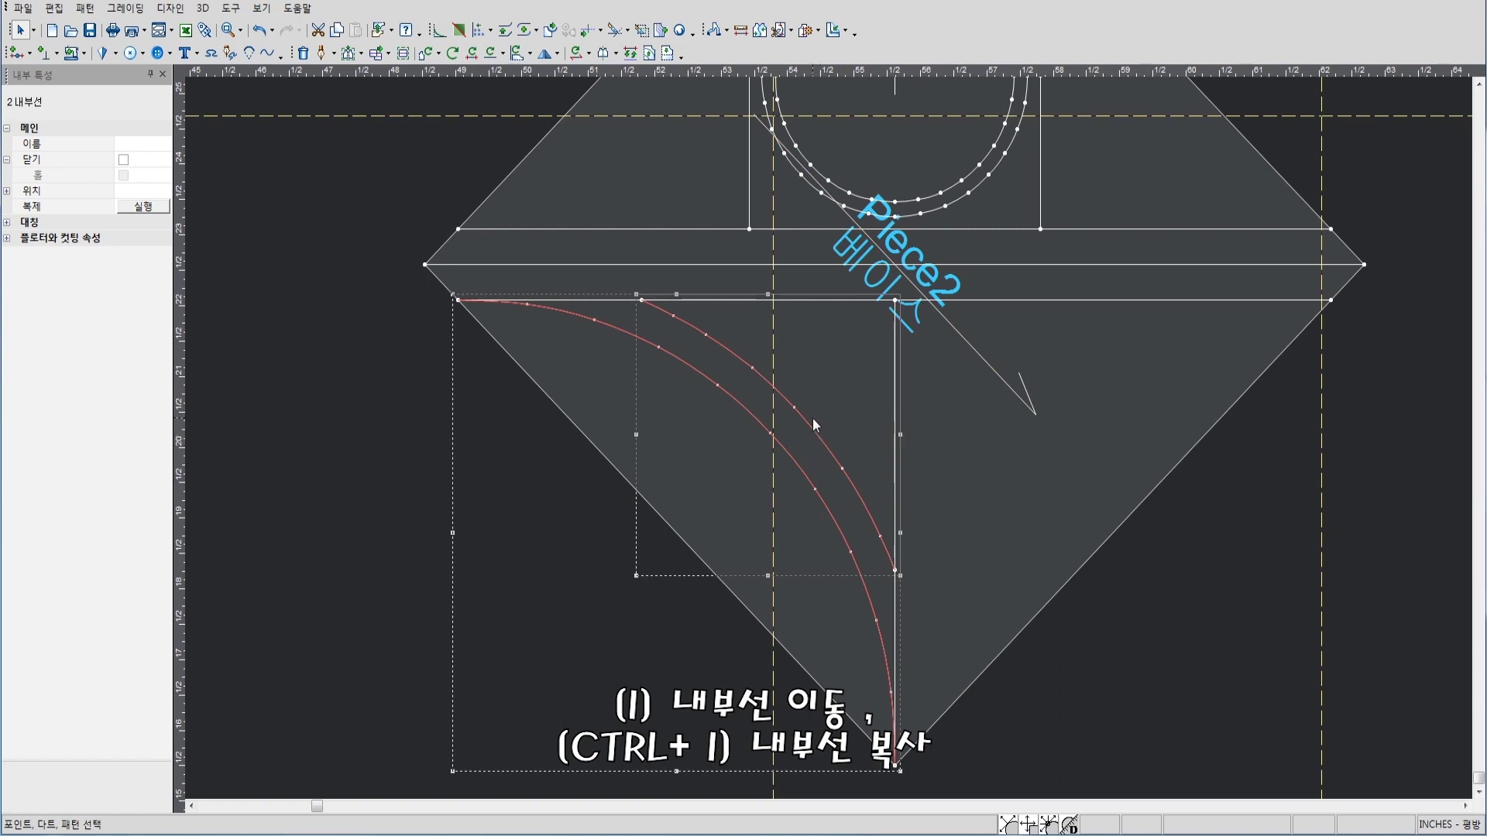
{"action": "left_click", "coordinate": [374, 52]}
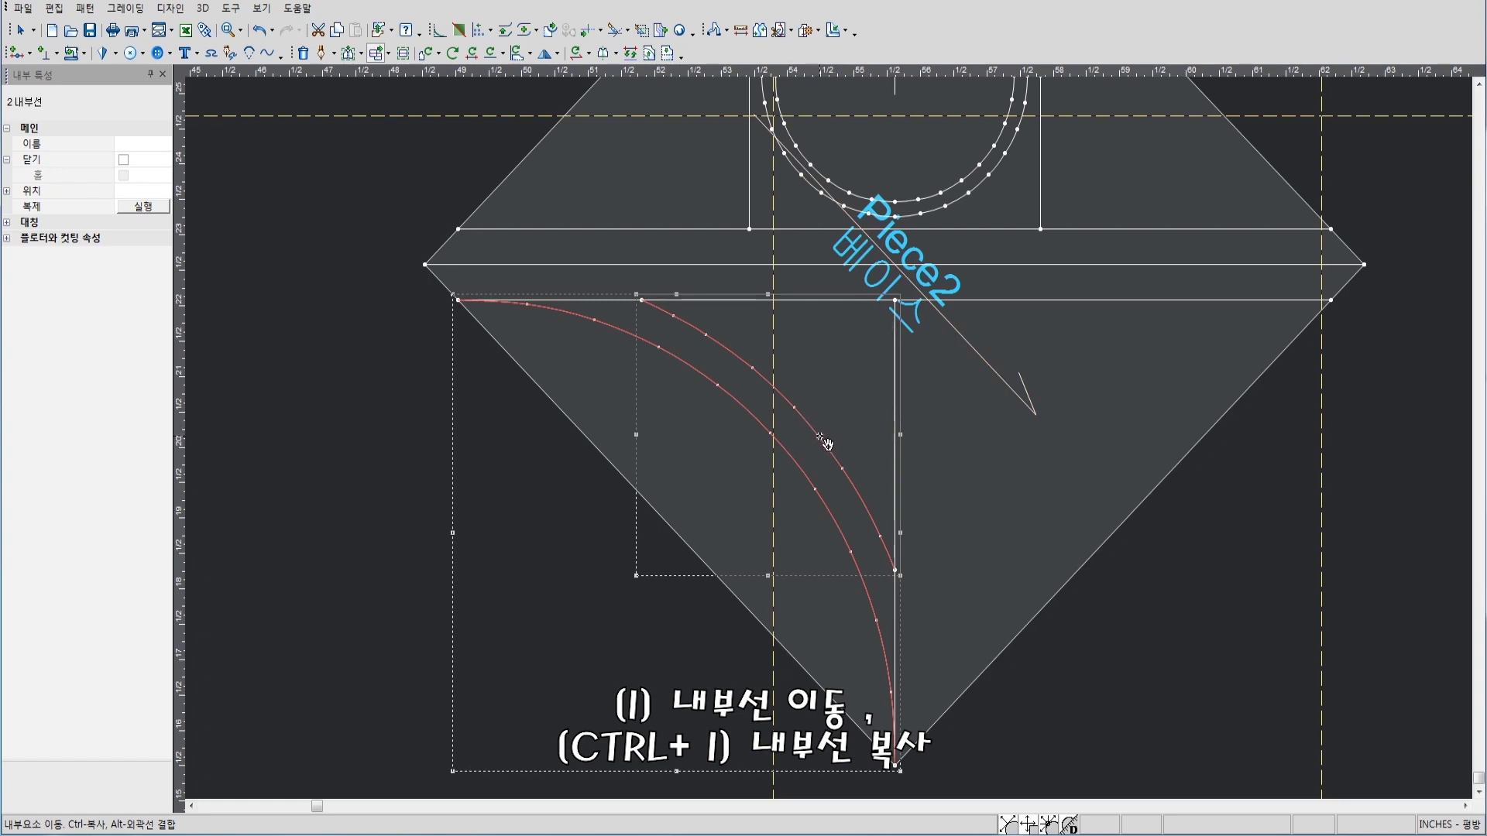
{"action": "key", "text": "ctrl"}
{"action": "left_click_drag", "start_coordinate": [801, 416], "coordinate": [1171, 444], "text": "ctrl"}
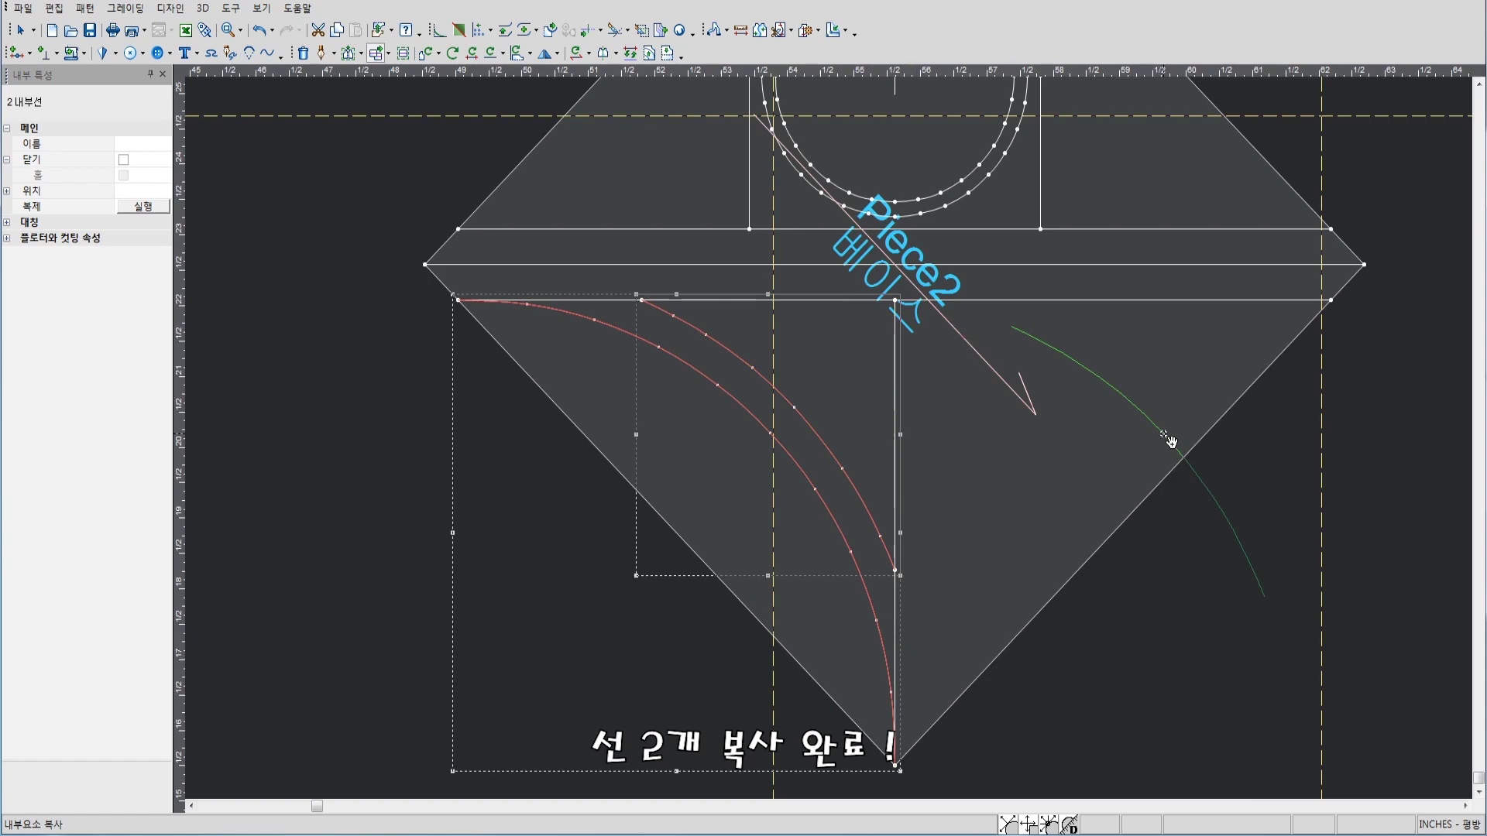
{"action": "left_click_drag", "start_coordinate": [1169, 441], "coordinate": [1171, 442], "text": "ctrl"}
{"action": "middle_click_drag", "start_coordinate": [1235, 434], "coordinate": [836, 445]}
{"action": "scroll", "coordinate": [837, 446], "scroll_direction": "down", "scroll_amount": 2}
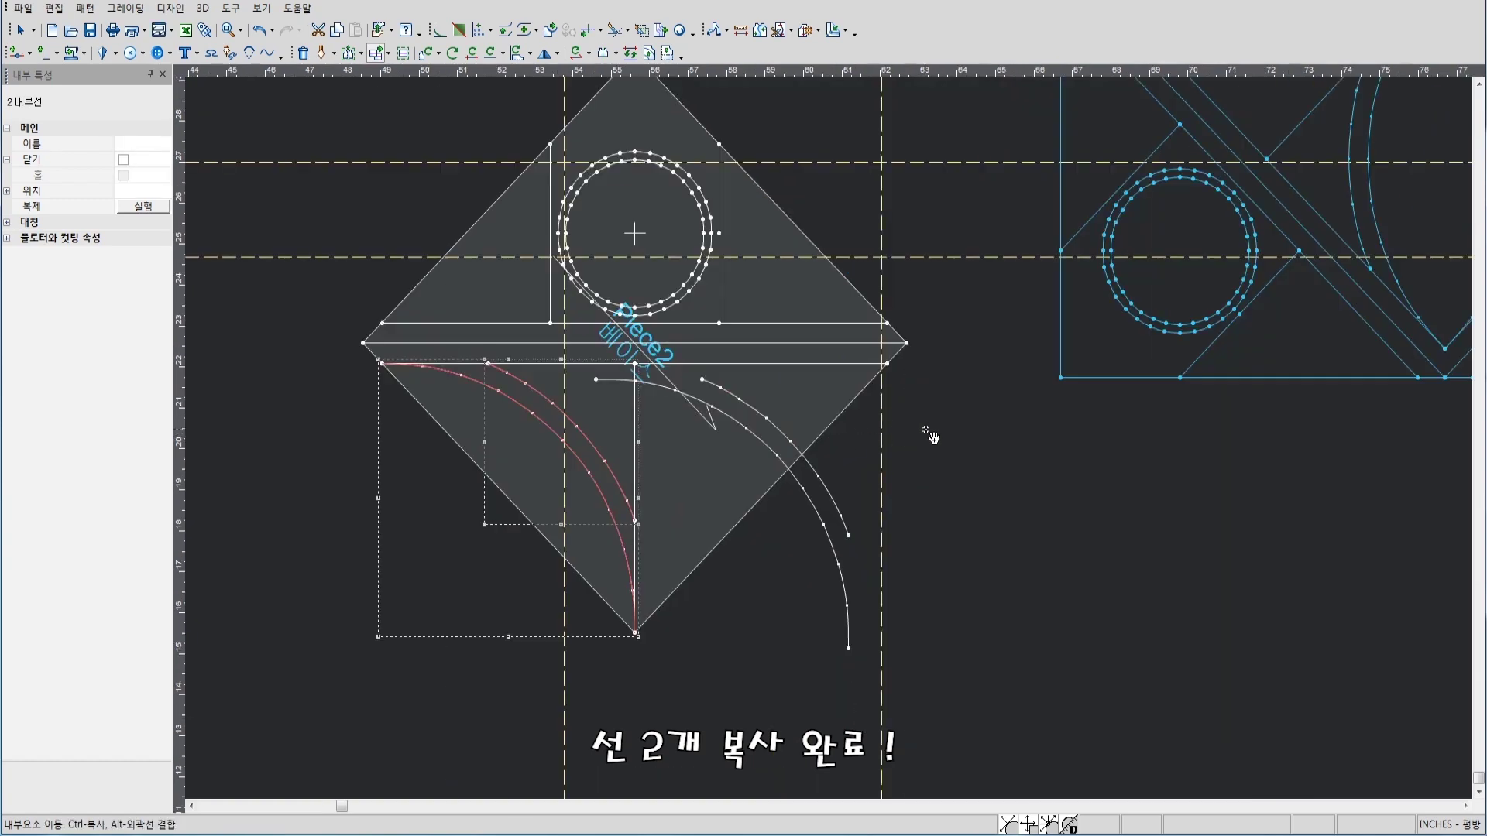
{"action": "key", "text": "Escape"}
{"action": "scroll", "coordinate": [801, 449], "scroll_direction": "up", "scroll_amount": 2}
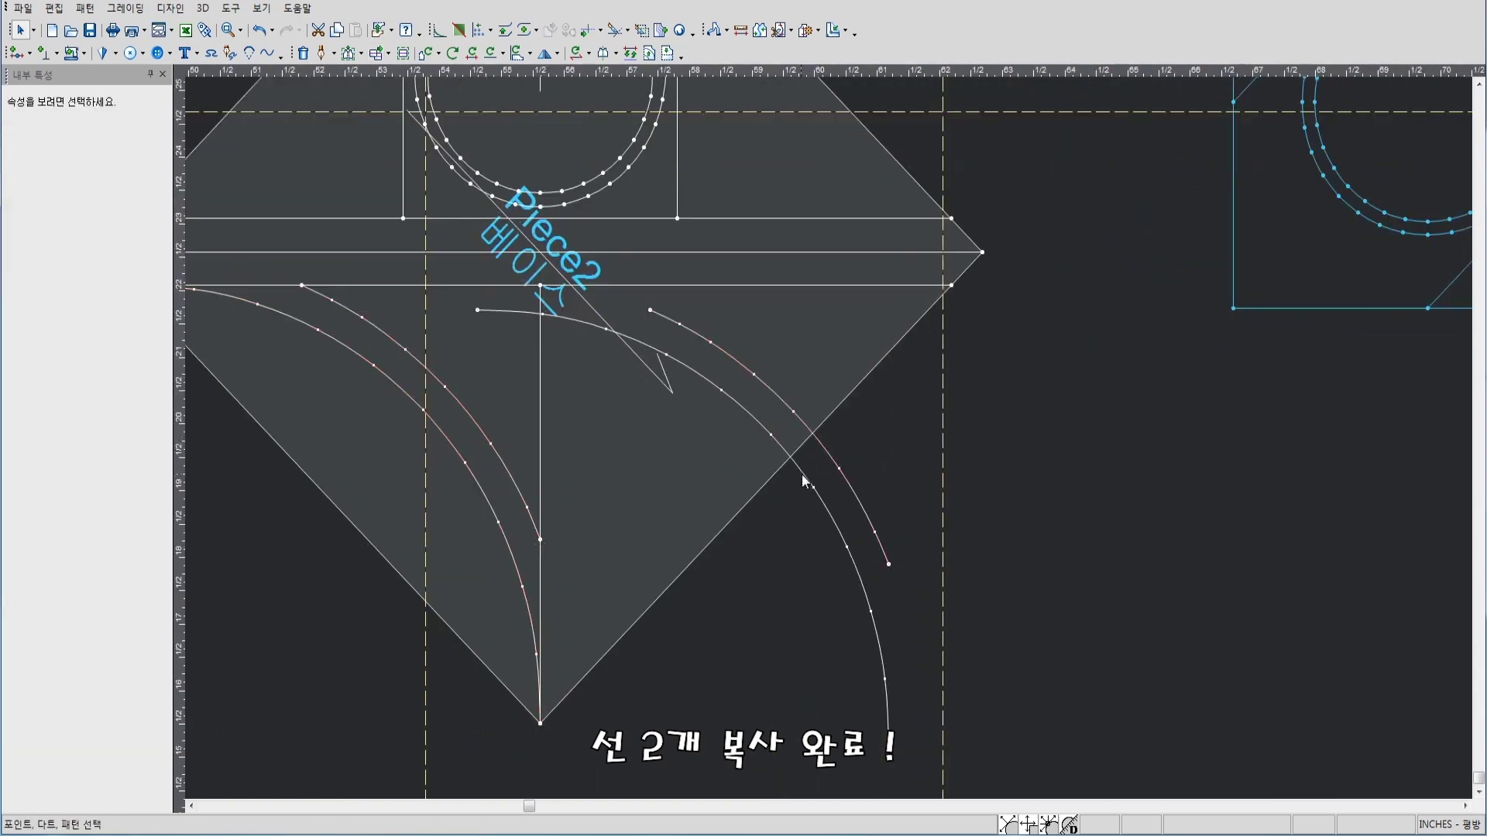
Select both copied arcs and mirror them with Shift+=
{"action": "left_click", "coordinate": [802, 477]}
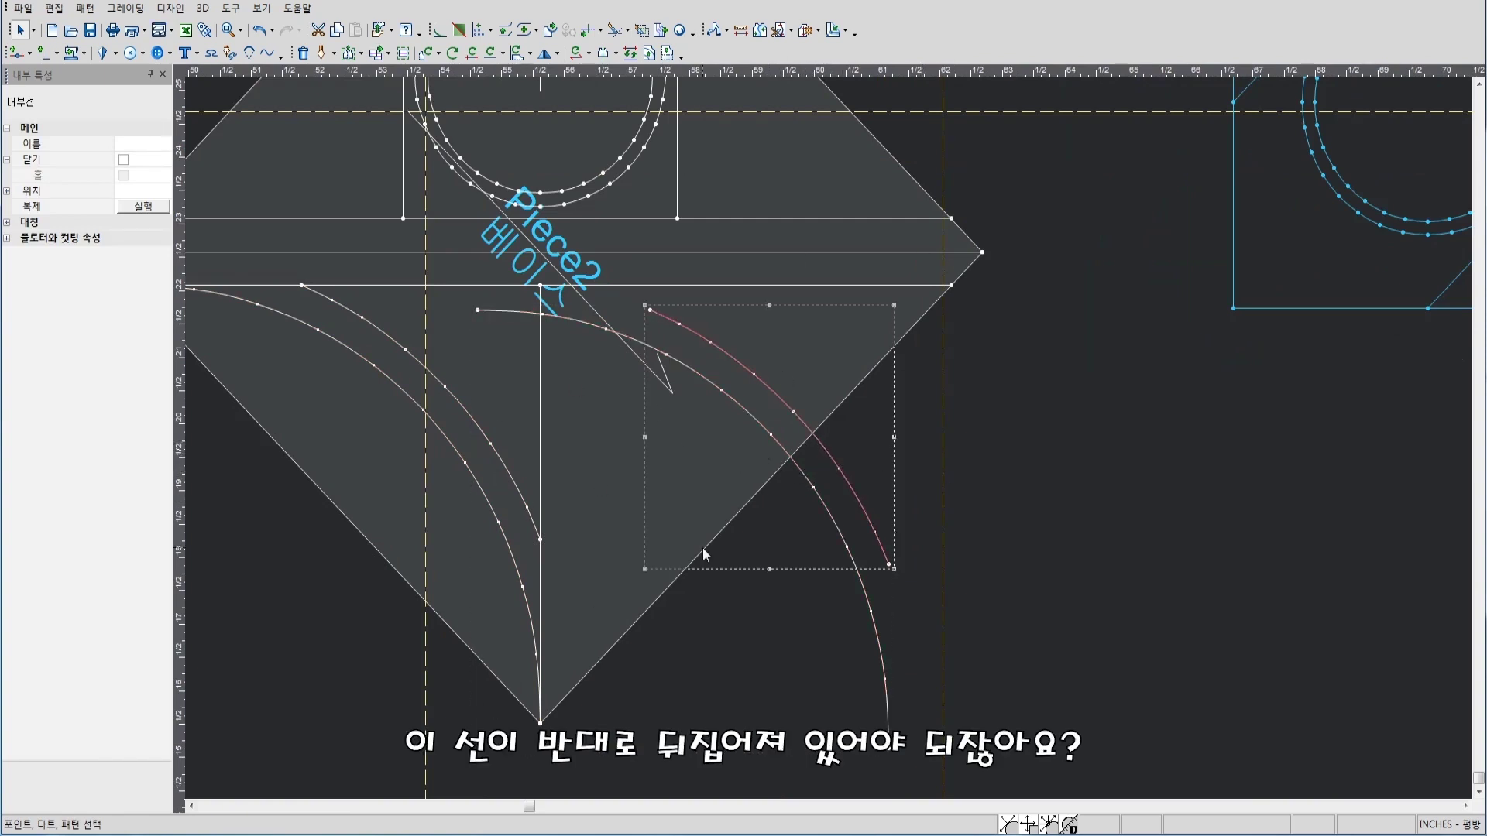
{"action": "left_click", "coordinate": [803, 480], "text": "shift"}
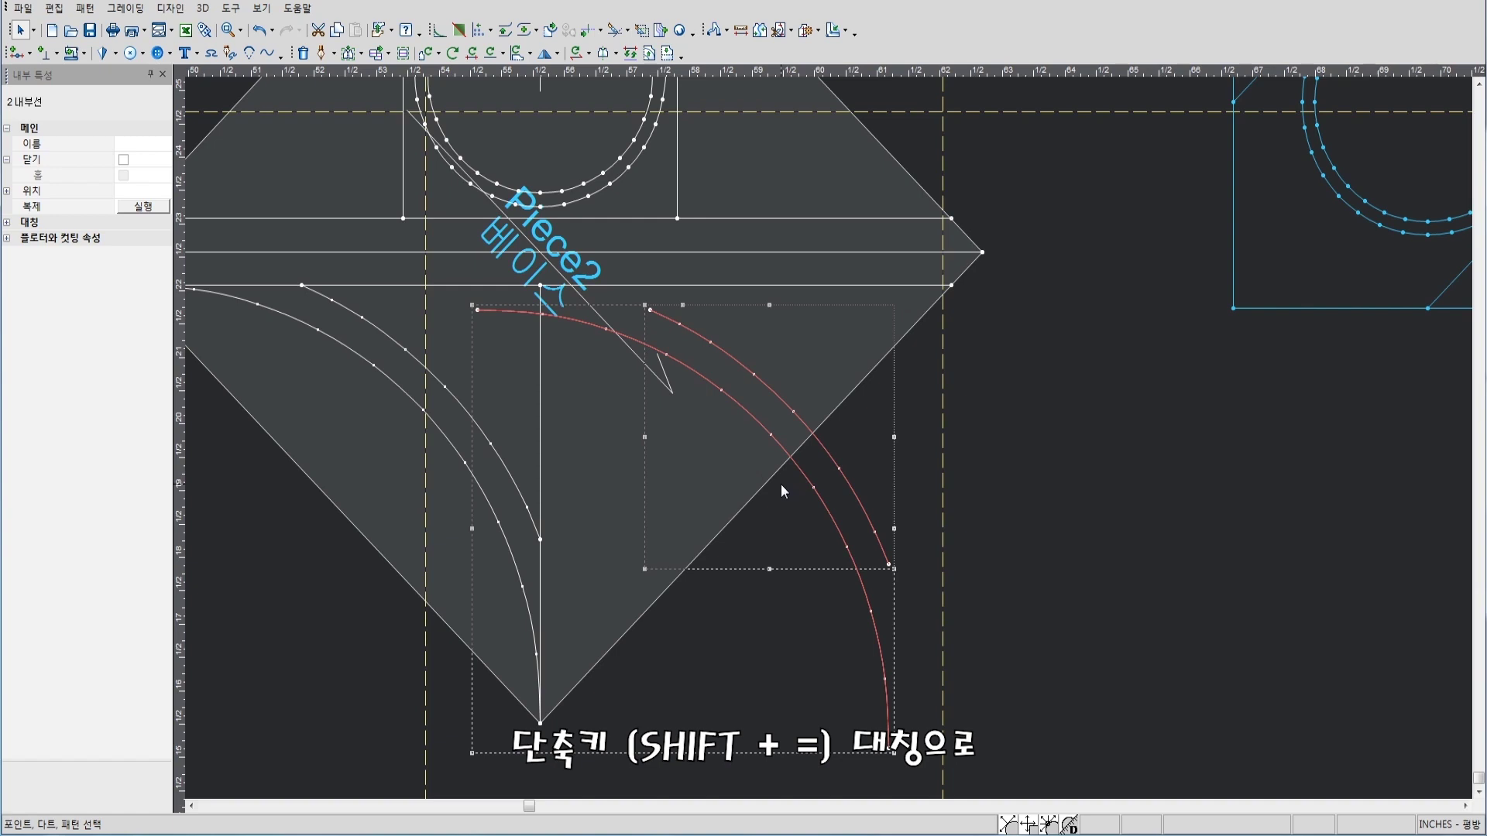
{"action": "key", "text": "shift+equal"}
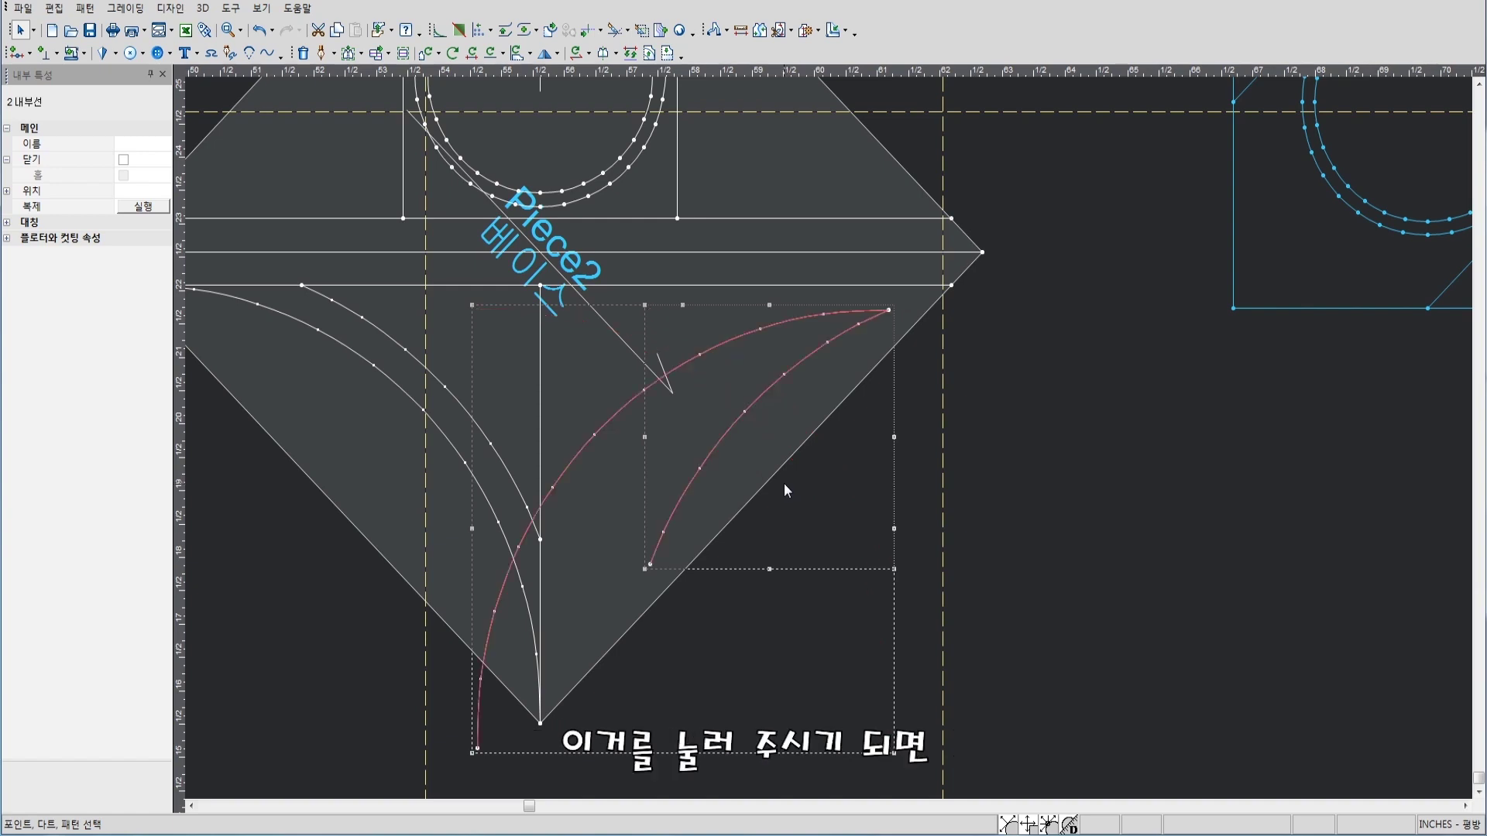
{"action": "key", "text": "Escape"}
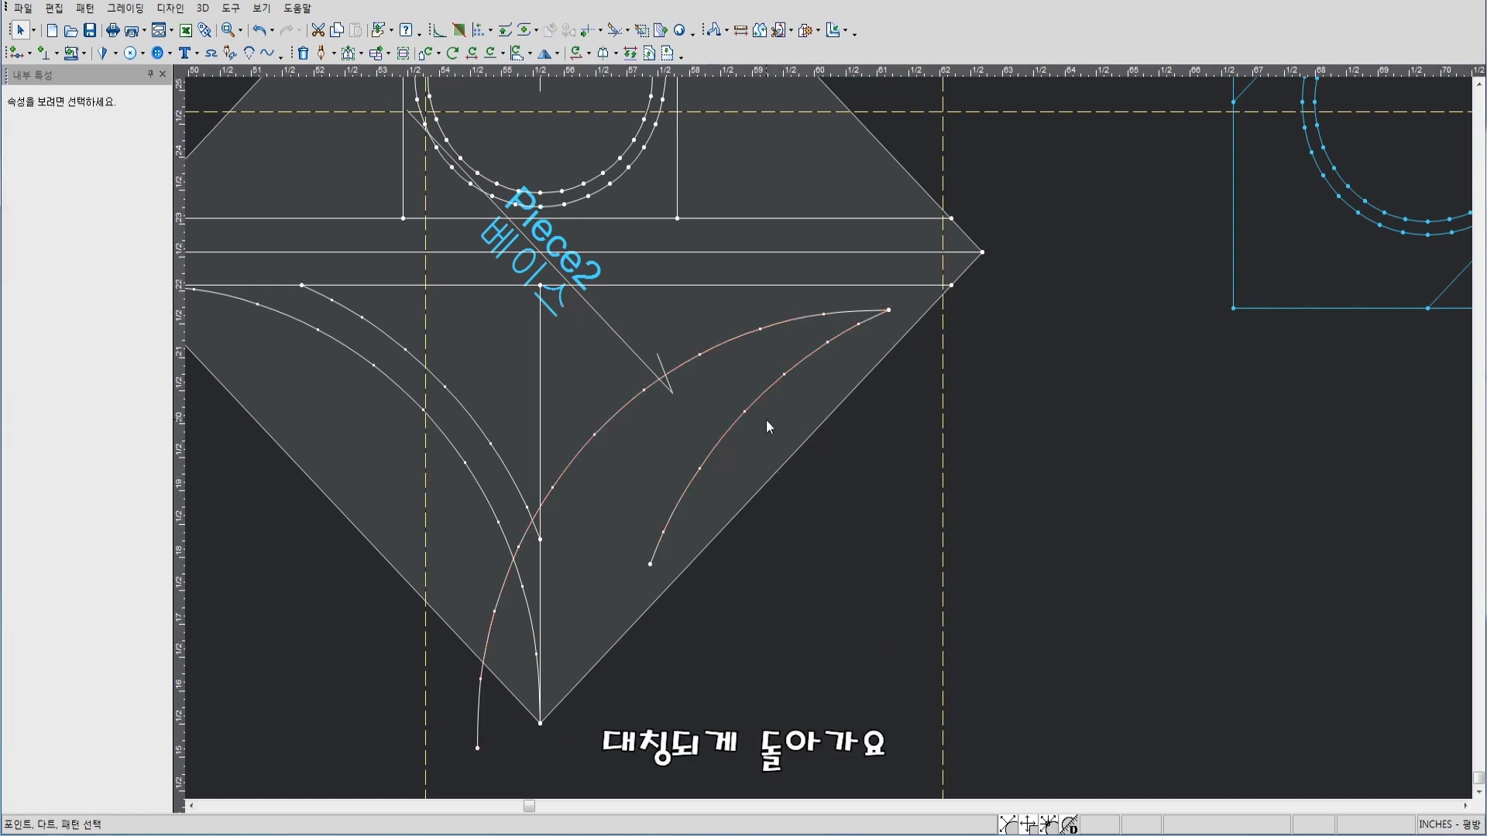
Move the mirrored arcs so their ends snap to the bottom point and inner arc end
{"action": "key", "text": "i"}
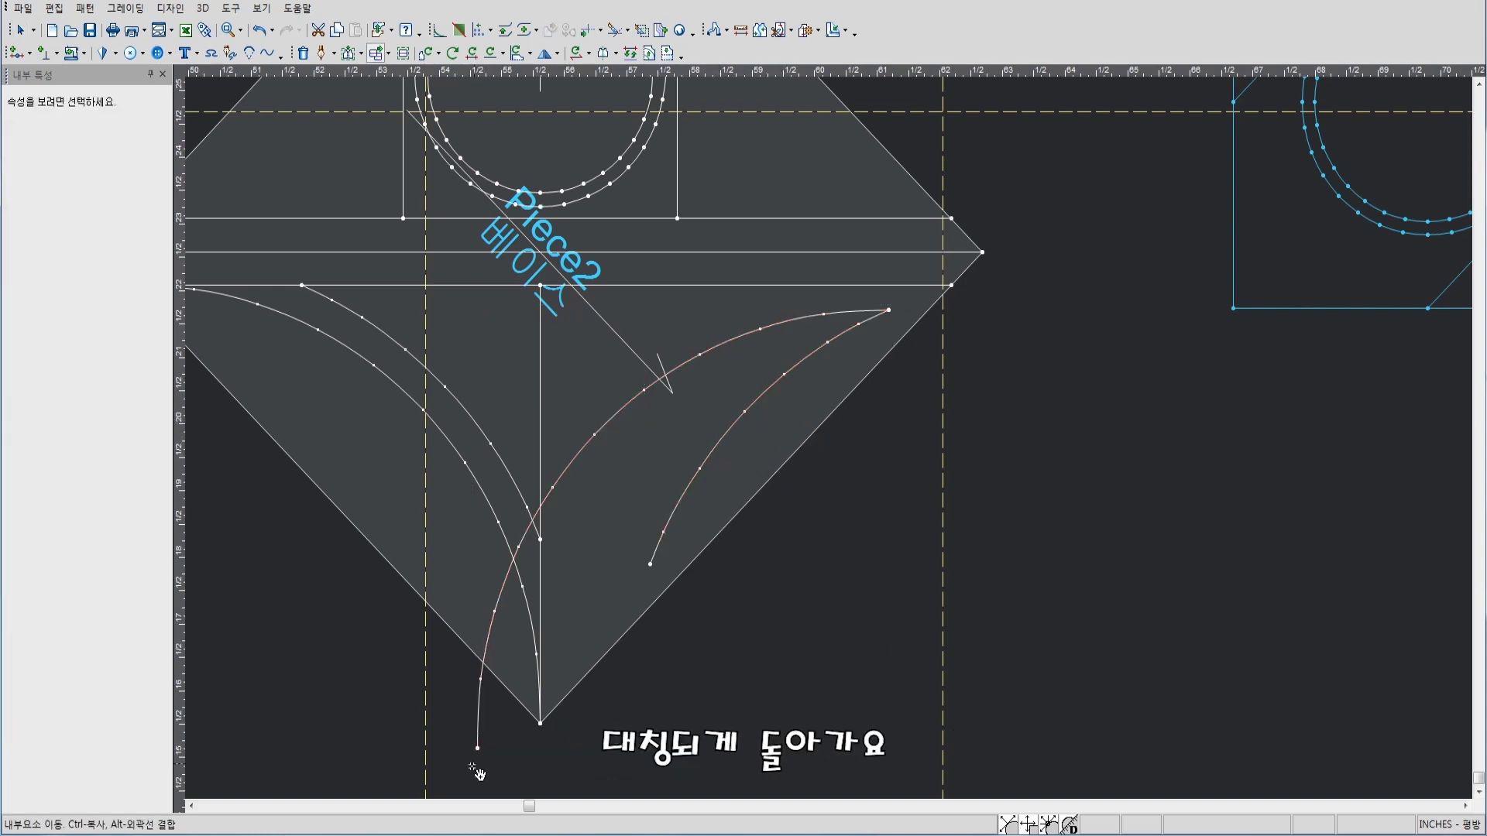
{"action": "left_click", "coordinate": [484, 752]}
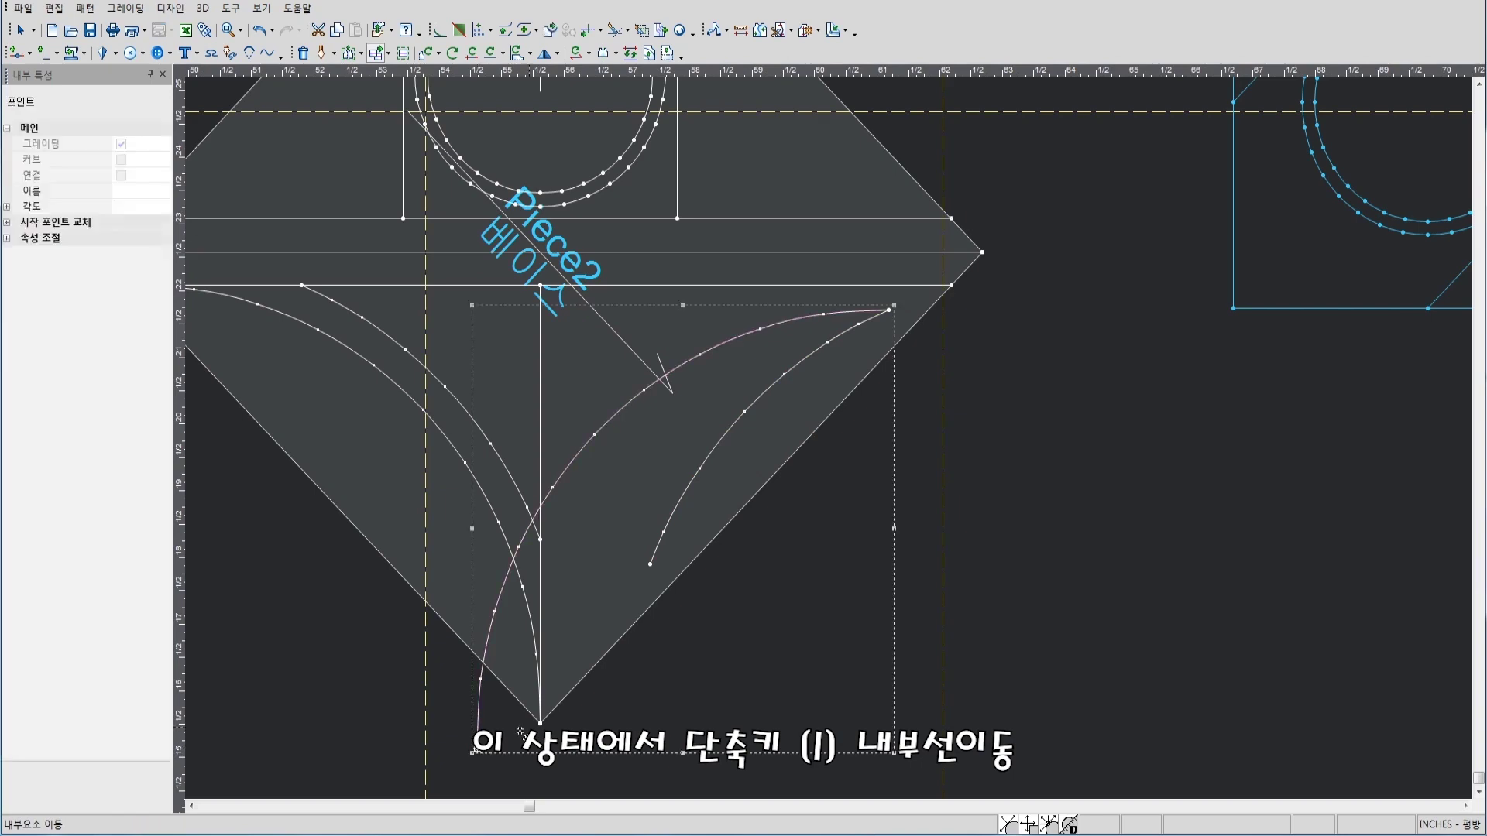
{"action": "left_click", "coordinate": [539, 724]}
{"action": "left_click", "coordinate": [653, 566]}
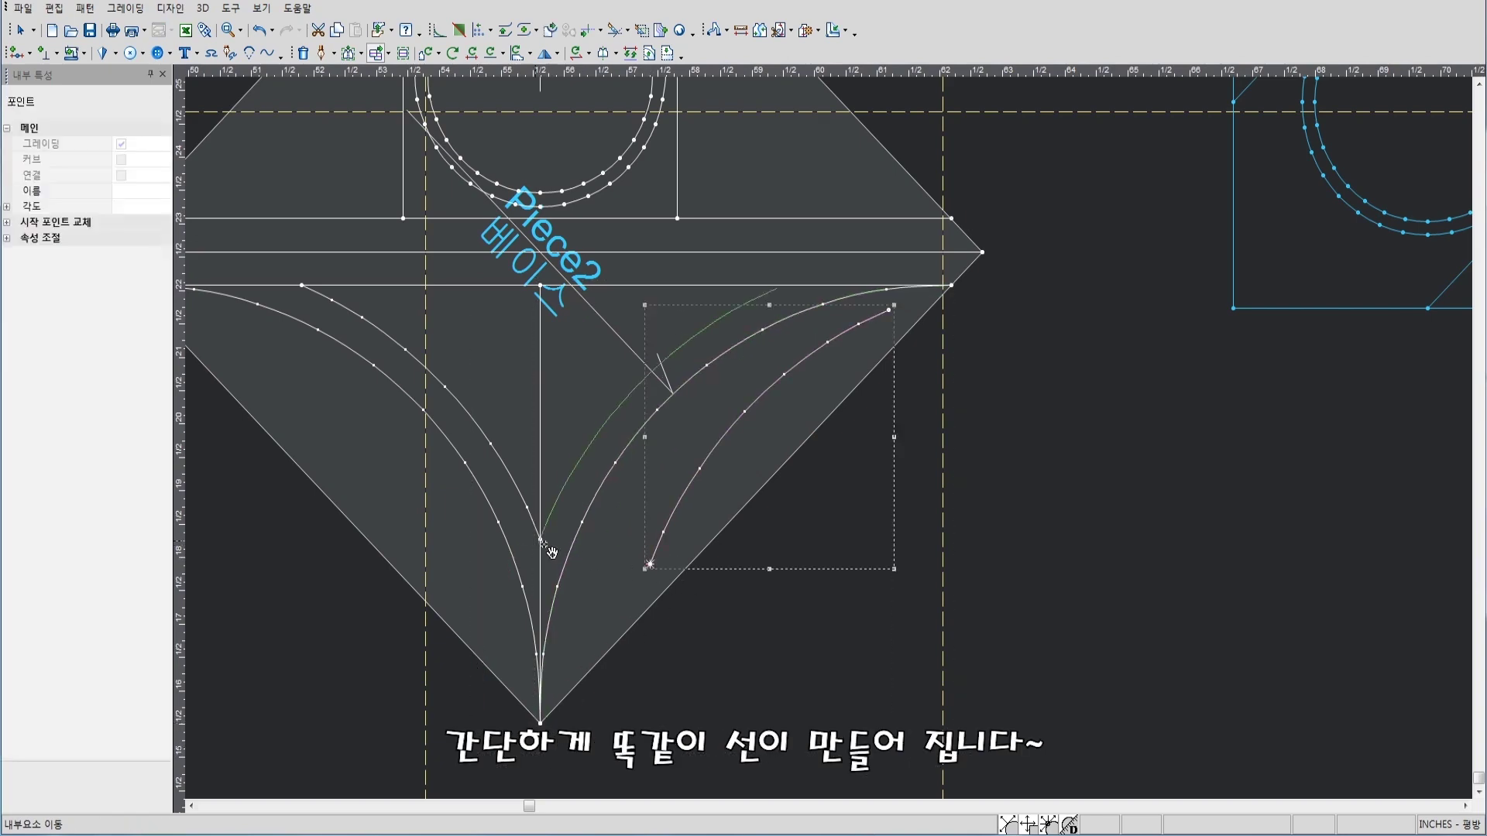
{"action": "left_click", "coordinate": [540, 538]}
{"action": "right_click", "coordinate": [1014, 318]}
{"action": "key", "text": "Escape"}
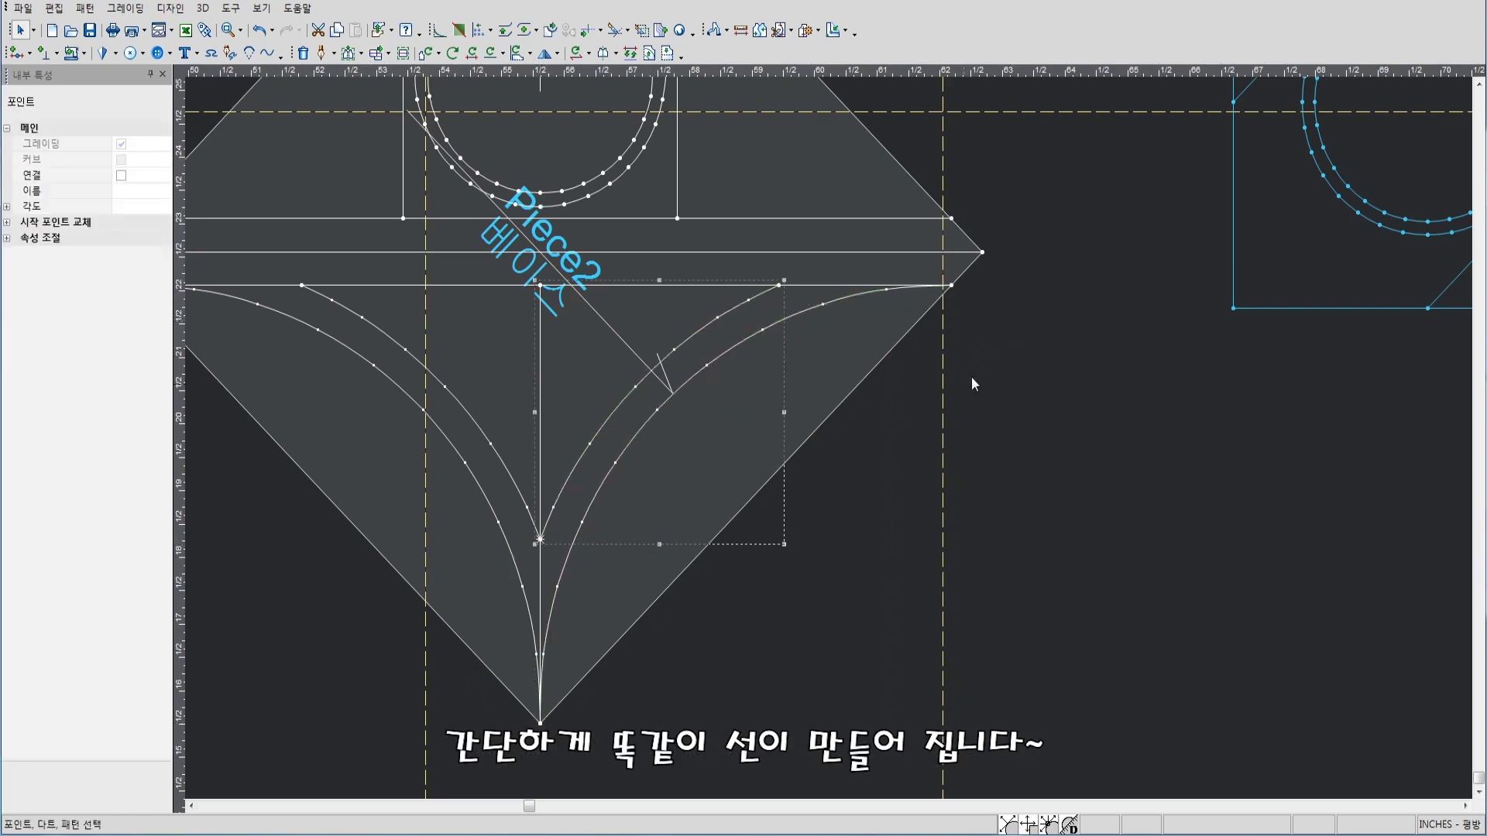
{"action": "scroll", "coordinate": [645, 493], "scroll_direction": "down", "scroll_amount": 2}
{"action": "left_click", "coordinate": [518, 440]}
Finish editing Piece2's right curve and rotate the diamond 45° into an upright square
{"action": "left_click", "coordinate": [643, 447]}
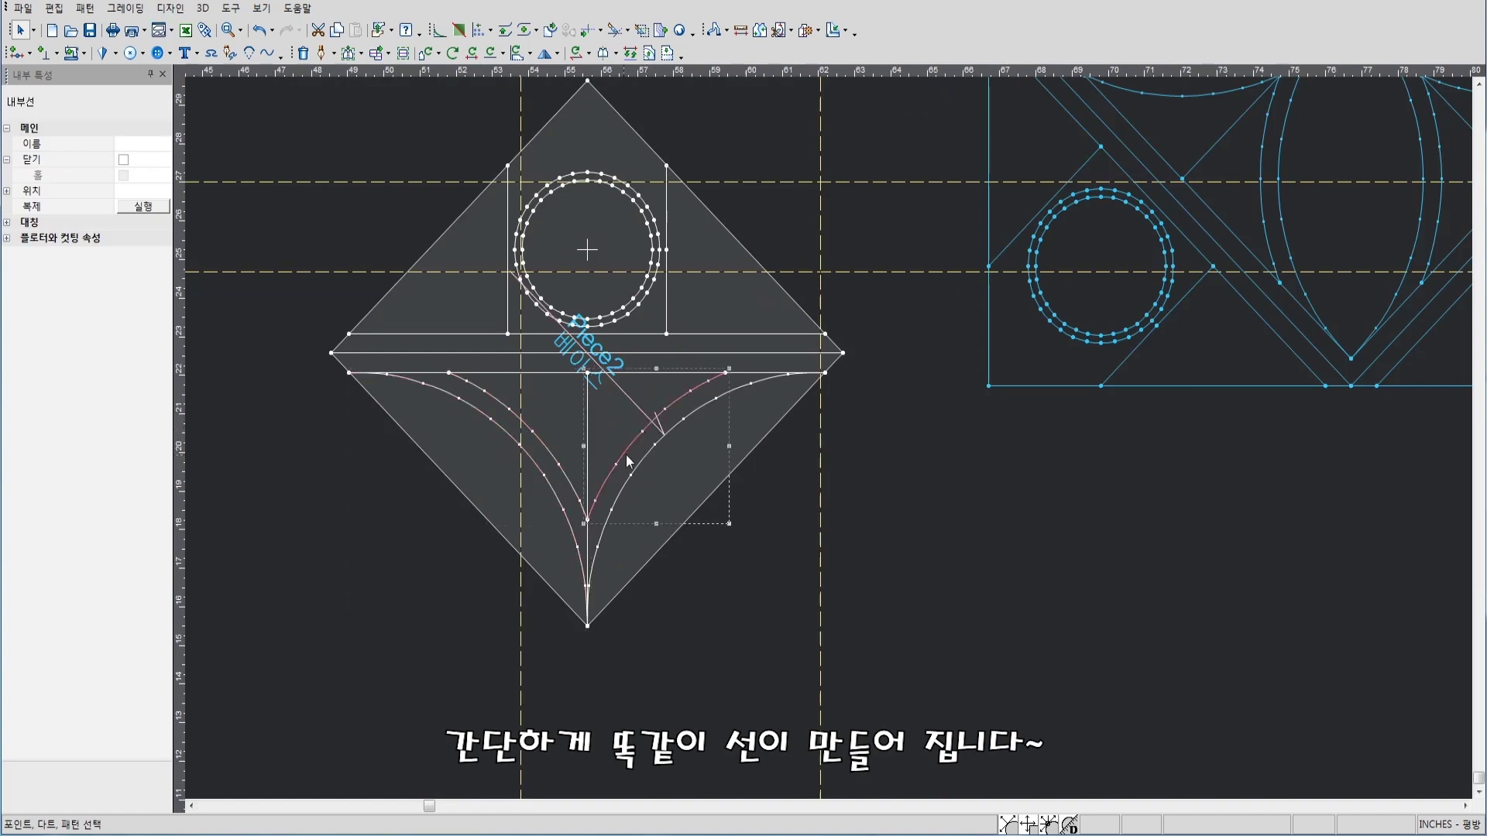
{"action": "left_click", "coordinate": [631, 466]}
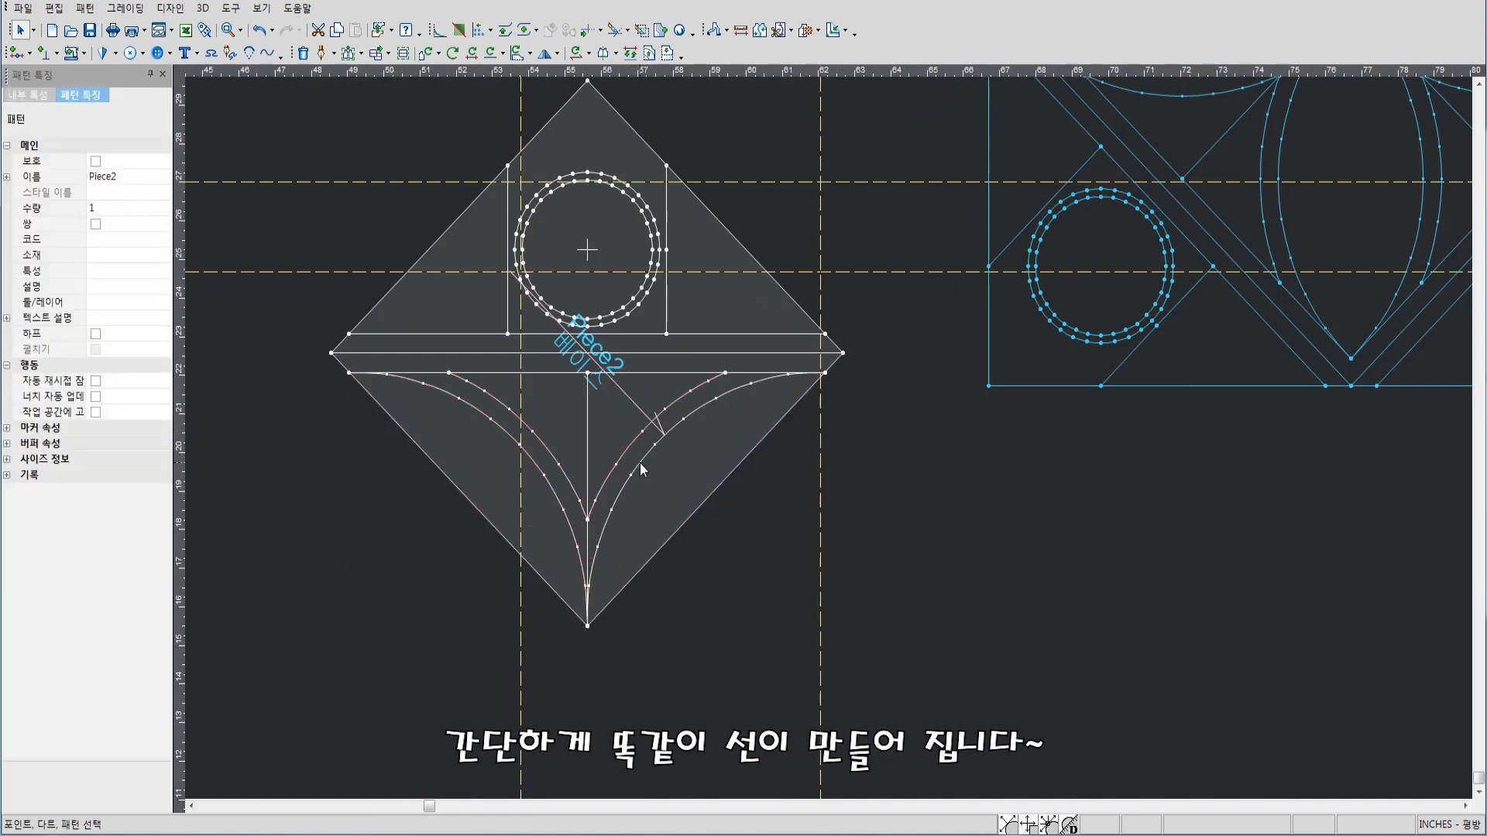
{"action": "right_click", "coordinate": [912, 314]}
{"action": "left_click", "coordinate": [961, 320]}
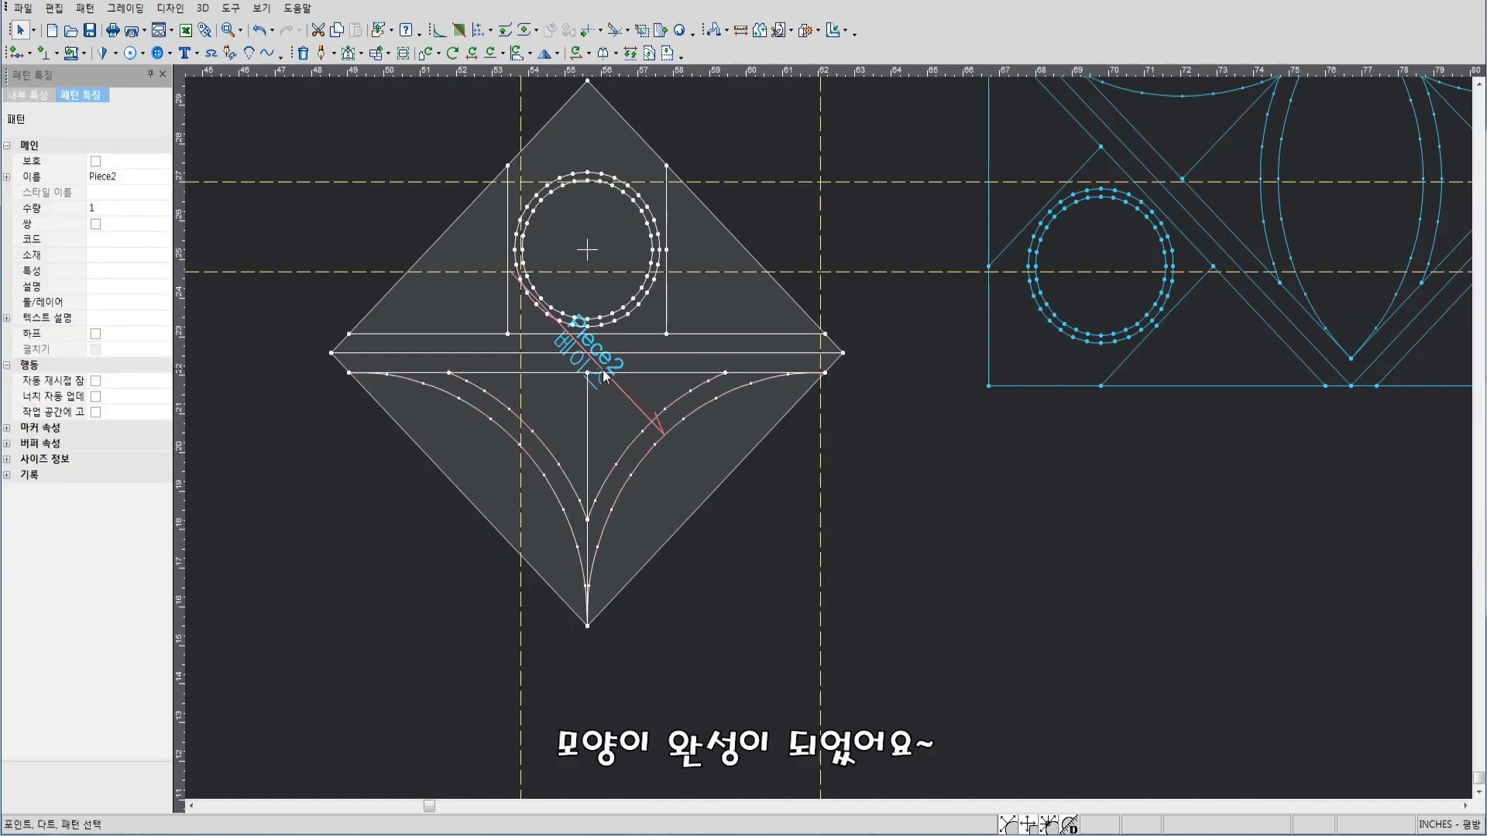
{"action": "left_click", "coordinate": [605, 376]}
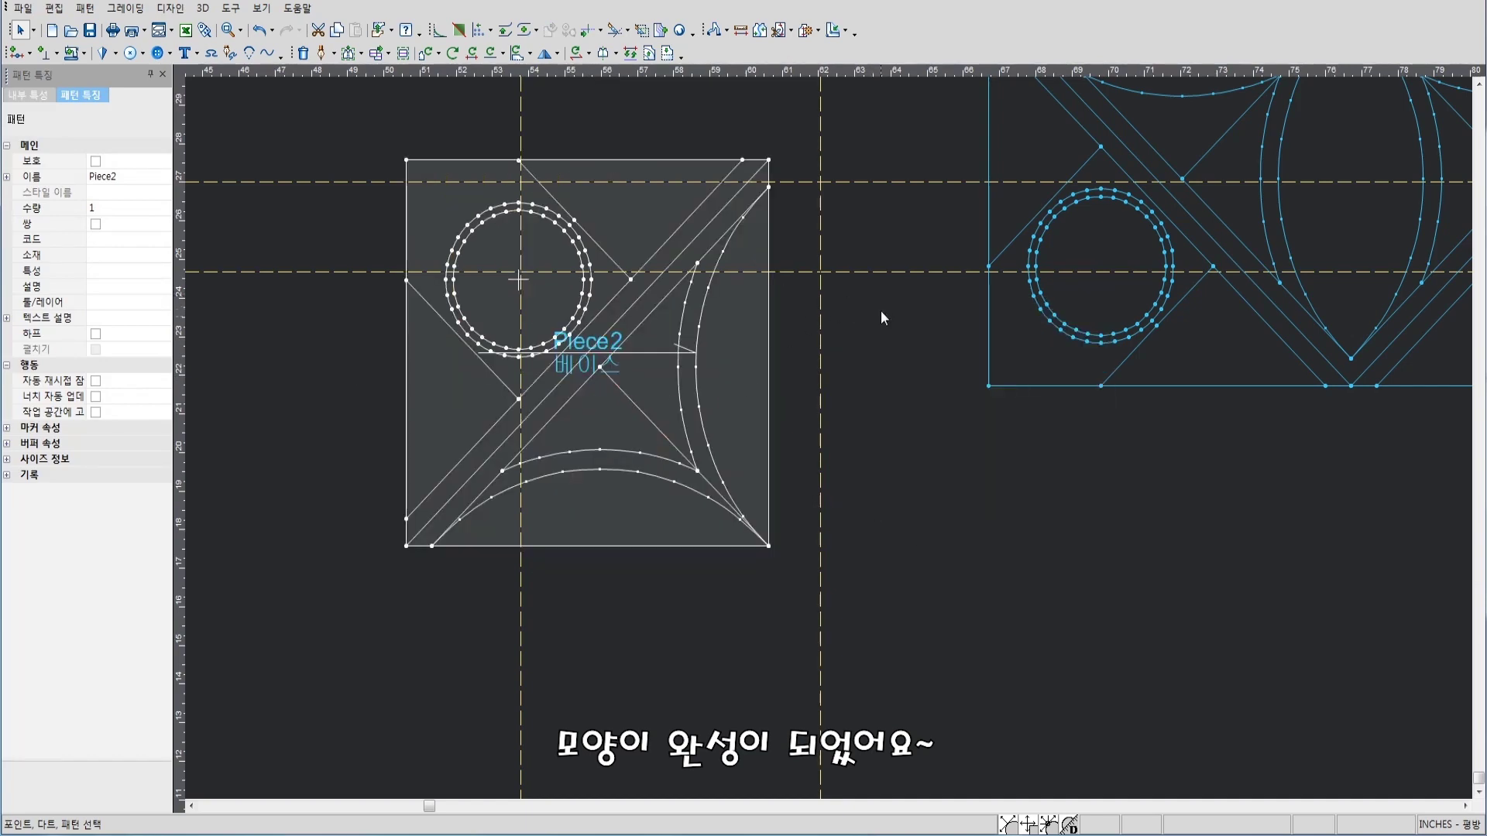
Move Piece2 down and left, next to the 10" reference piece
{"action": "scroll", "coordinate": [851, 329], "scroll_direction": "down", "scroll_amount": 2}
{"action": "left_click_drag", "start_coordinate": [749, 449], "coordinate": [464, 146]}
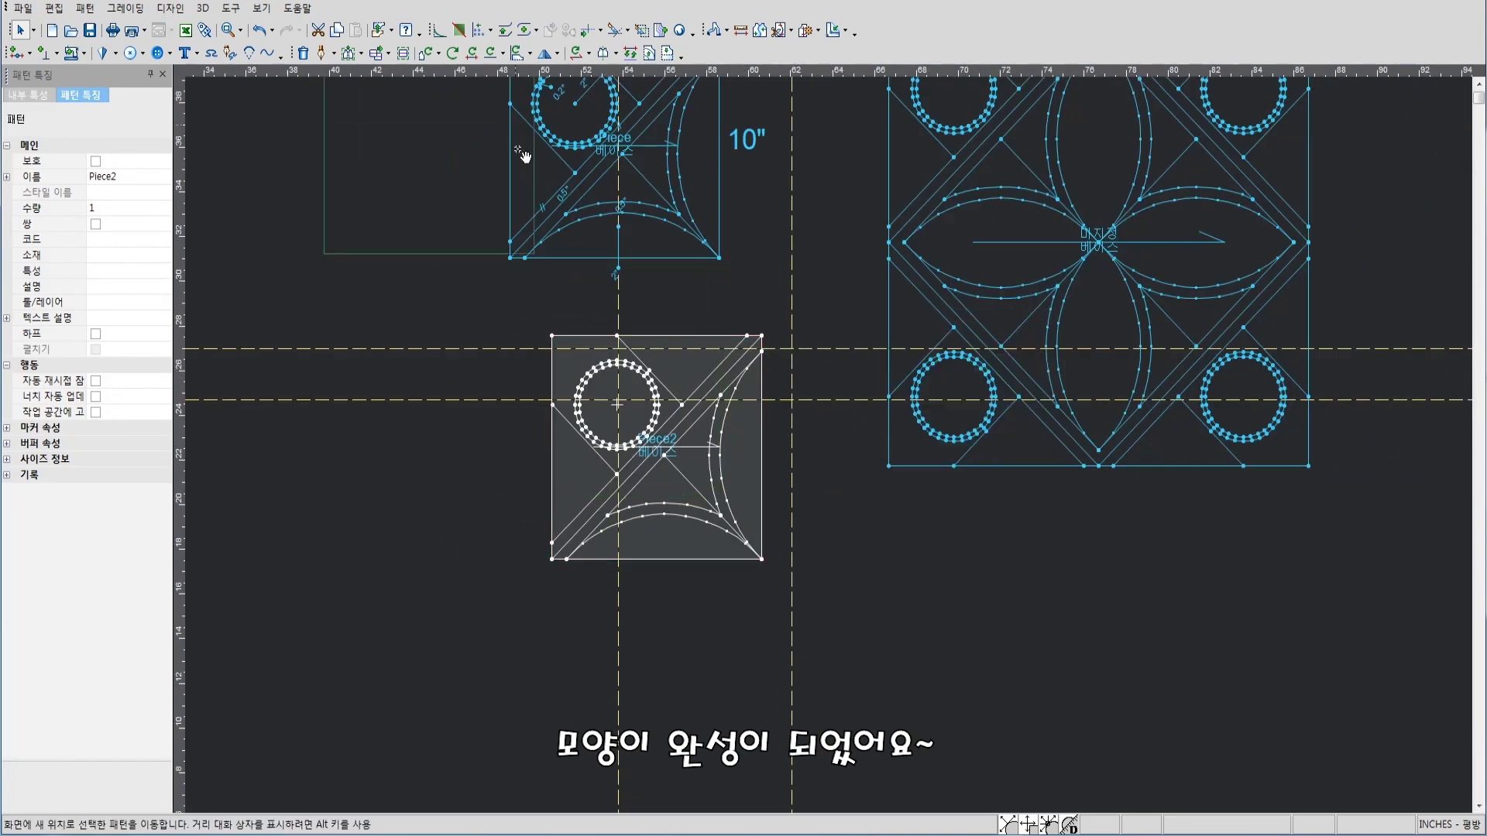
{"action": "scroll", "coordinate": [465, 146], "scroll_direction": "down", "scroll_amount": 1}
{"action": "scroll", "coordinate": [754, 448], "scroll_direction": "up", "scroll_amount": 2}
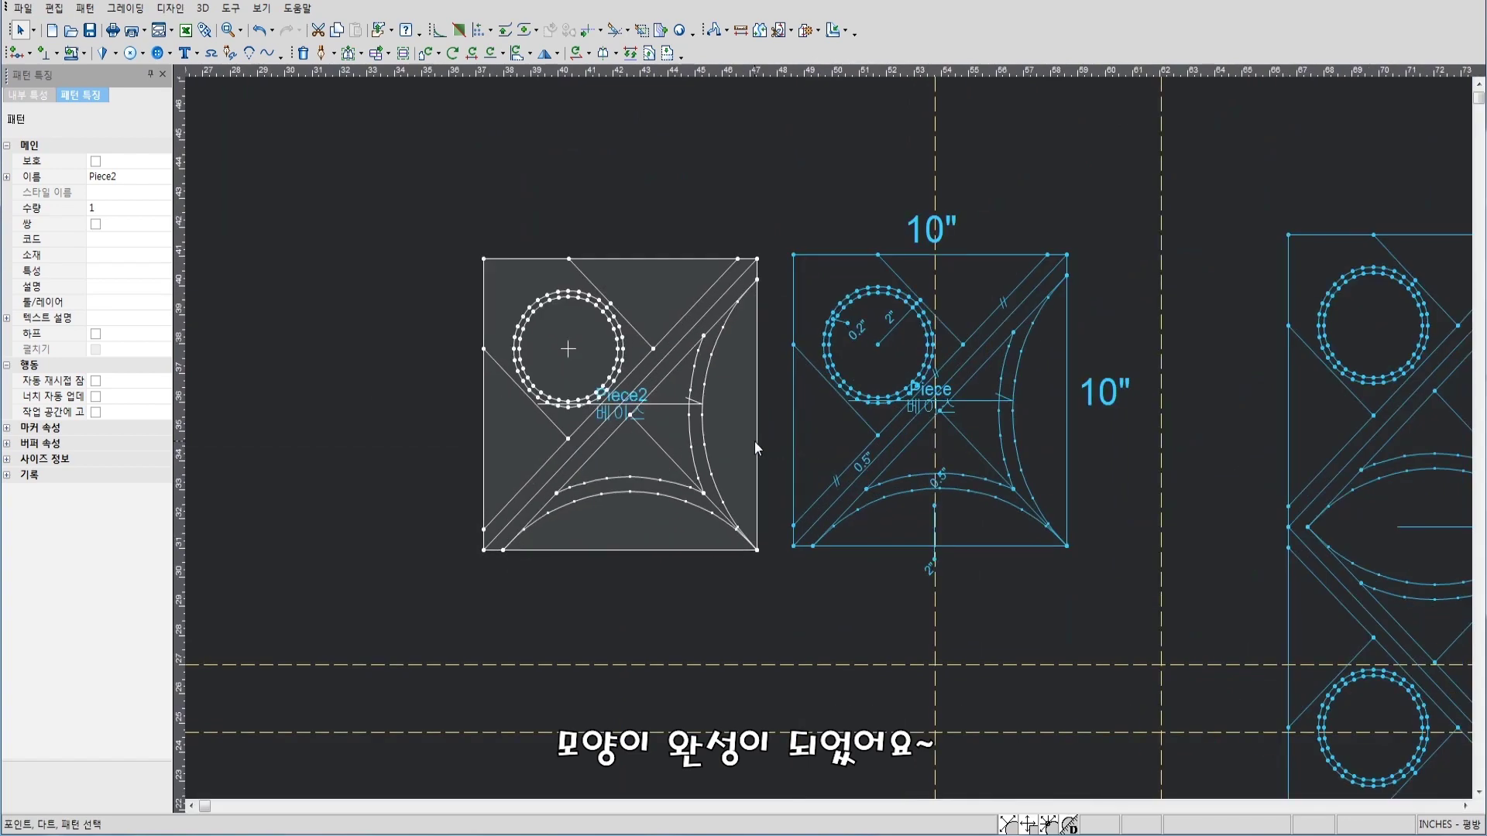
{"action": "left_click_drag", "start_coordinate": [740, 437], "coordinate": [683, 620]}
{"action": "scroll", "coordinate": [683, 620], "scroll_direction": "down", "scroll_amount": 2}
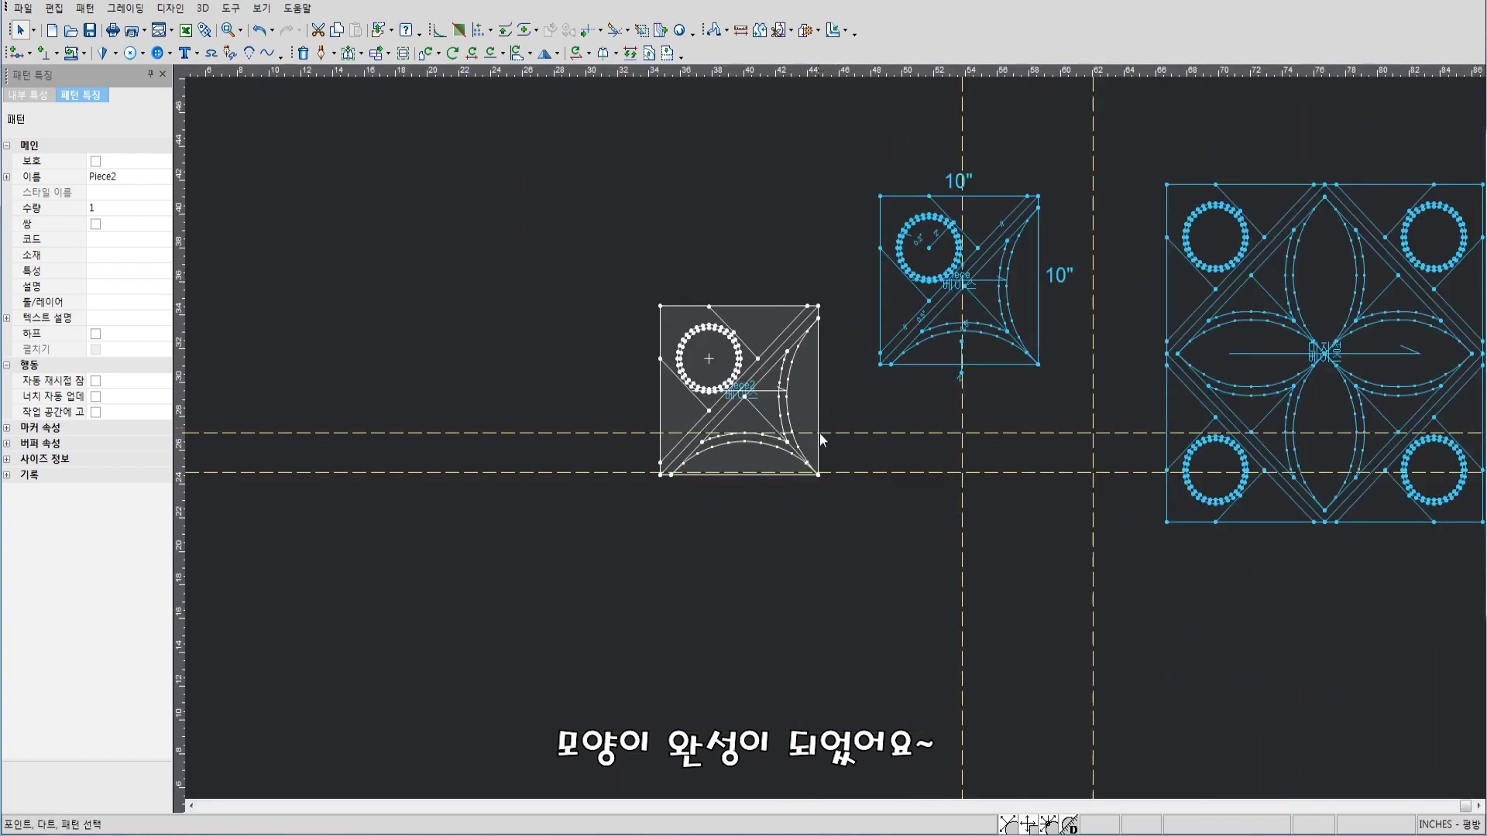
{"action": "left_click_drag", "start_coordinate": [819, 432], "coordinate": [815, 591]}
{"action": "left_click", "coordinate": [814, 590]}
{"action": "scroll", "coordinate": [815, 411], "scroll_direction": "up", "scroll_amount": 2}
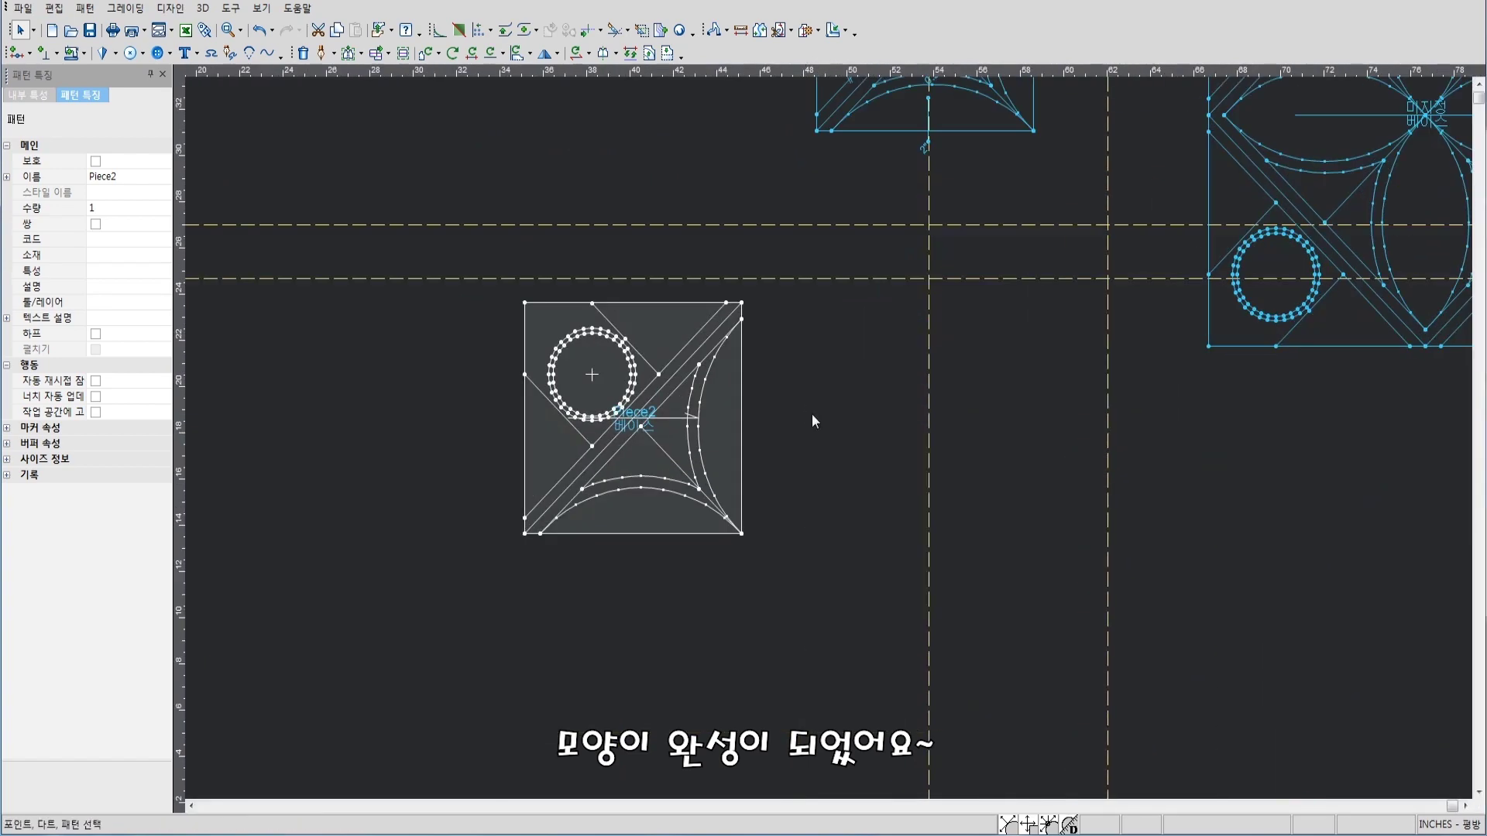
{"action": "right_click", "coordinate": [810, 369]}
{"action": "left_click", "coordinate": [850, 379]}
Select the large flower reference block, then reselect Piece2 to compare them
{"action": "scroll", "coordinate": [834, 435], "scroll_direction": "down", "scroll_amount": 2}
{"action": "scroll", "coordinate": [872, 379], "scroll_direction": "up", "scroll_amount": 3}
{"action": "left_click", "coordinate": [872, 380]}
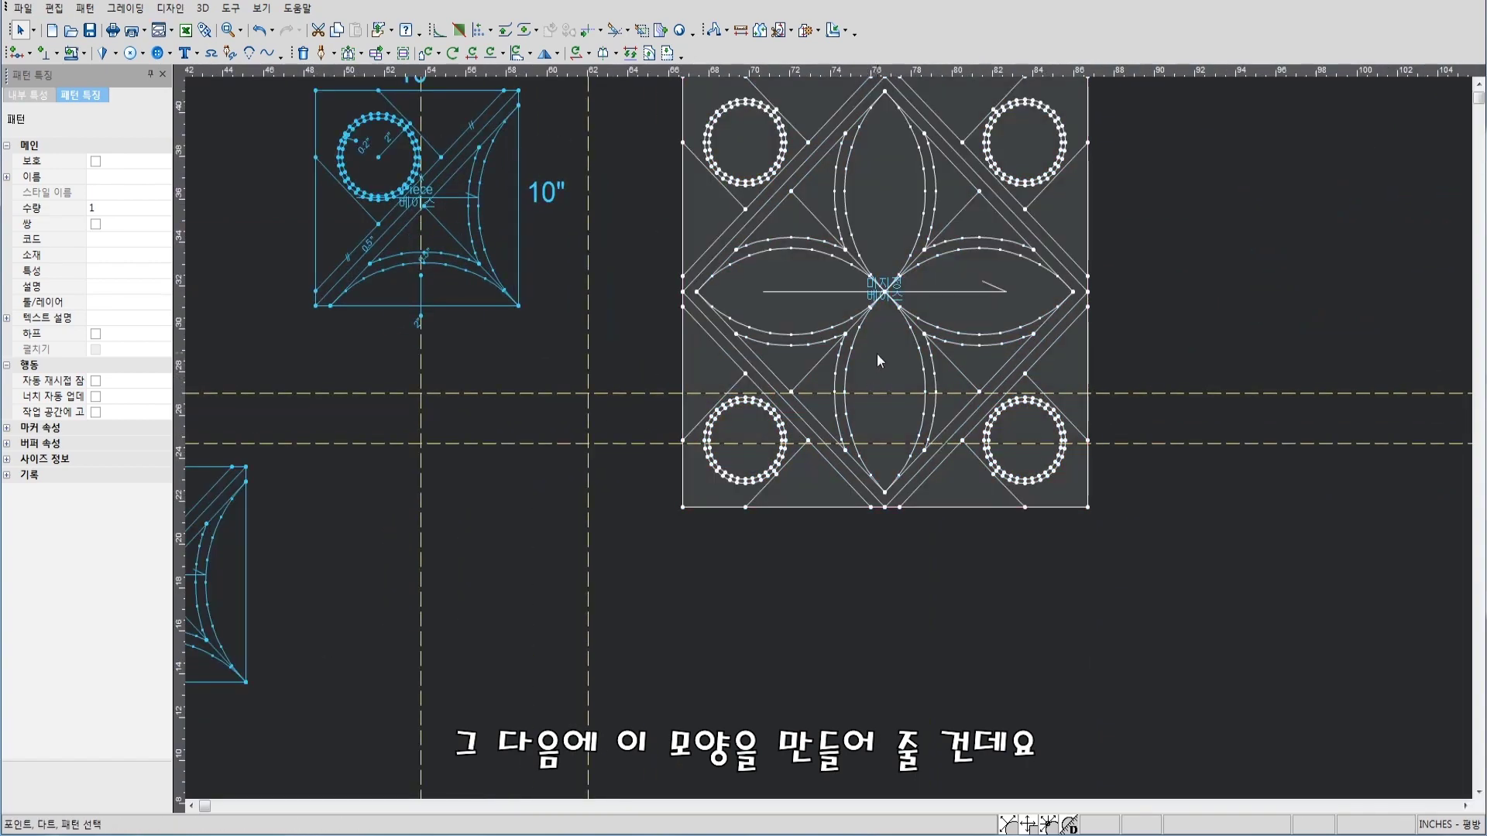
{"action": "scroll", "coordinate": [844, 648], "scroll_direction": "down", "scroll_amount": 1}
{"action": "left_click", "coordinate": [619, 348]}
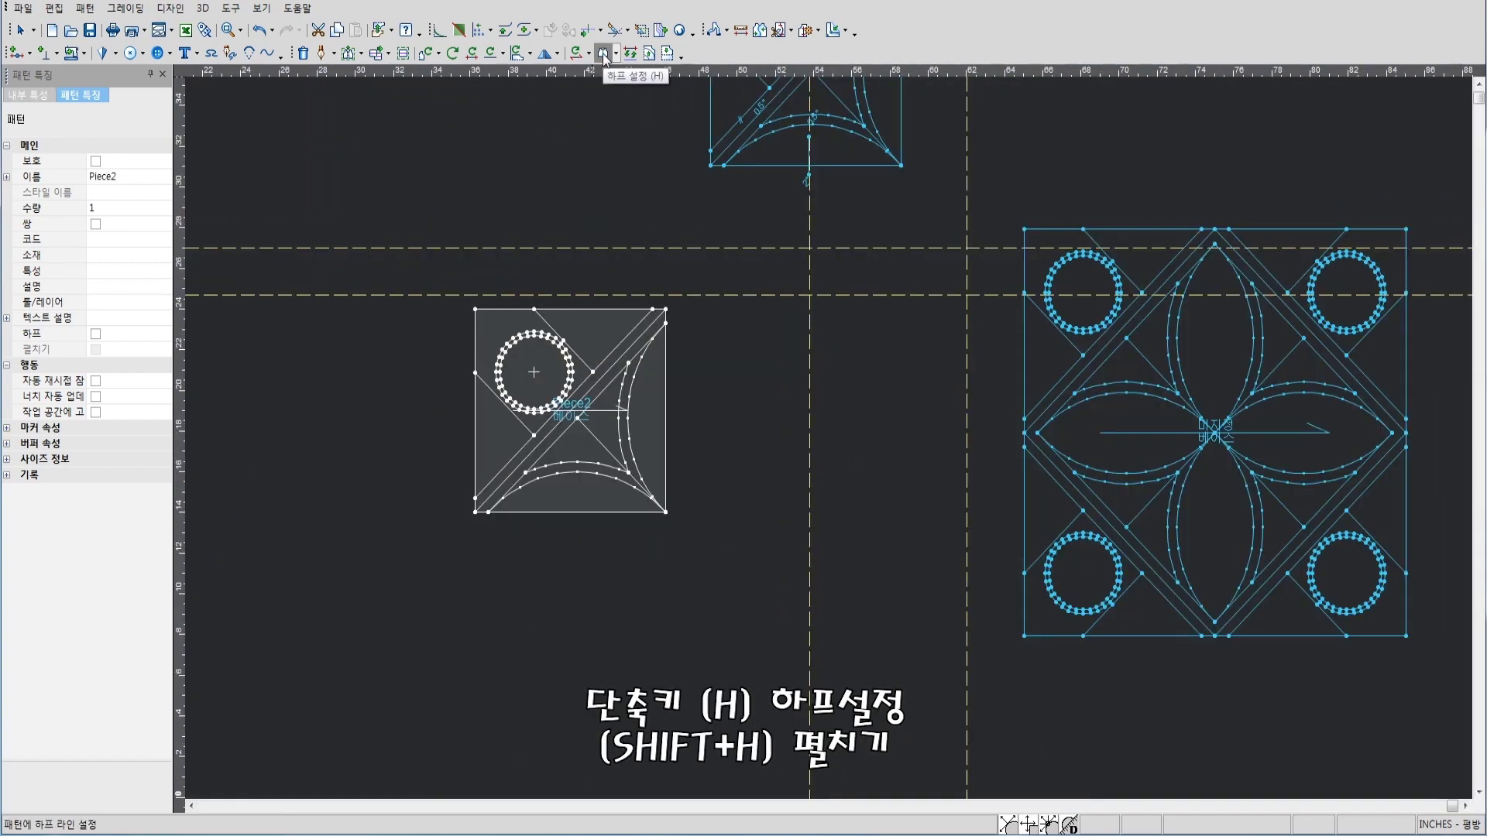
Set a half line on Piece2's right edge, top-right to bottom-right corner
{"action": "left_click", "coordinate": [604, 54]}
{"action": "left_click", "coordinate": [667, 323]}
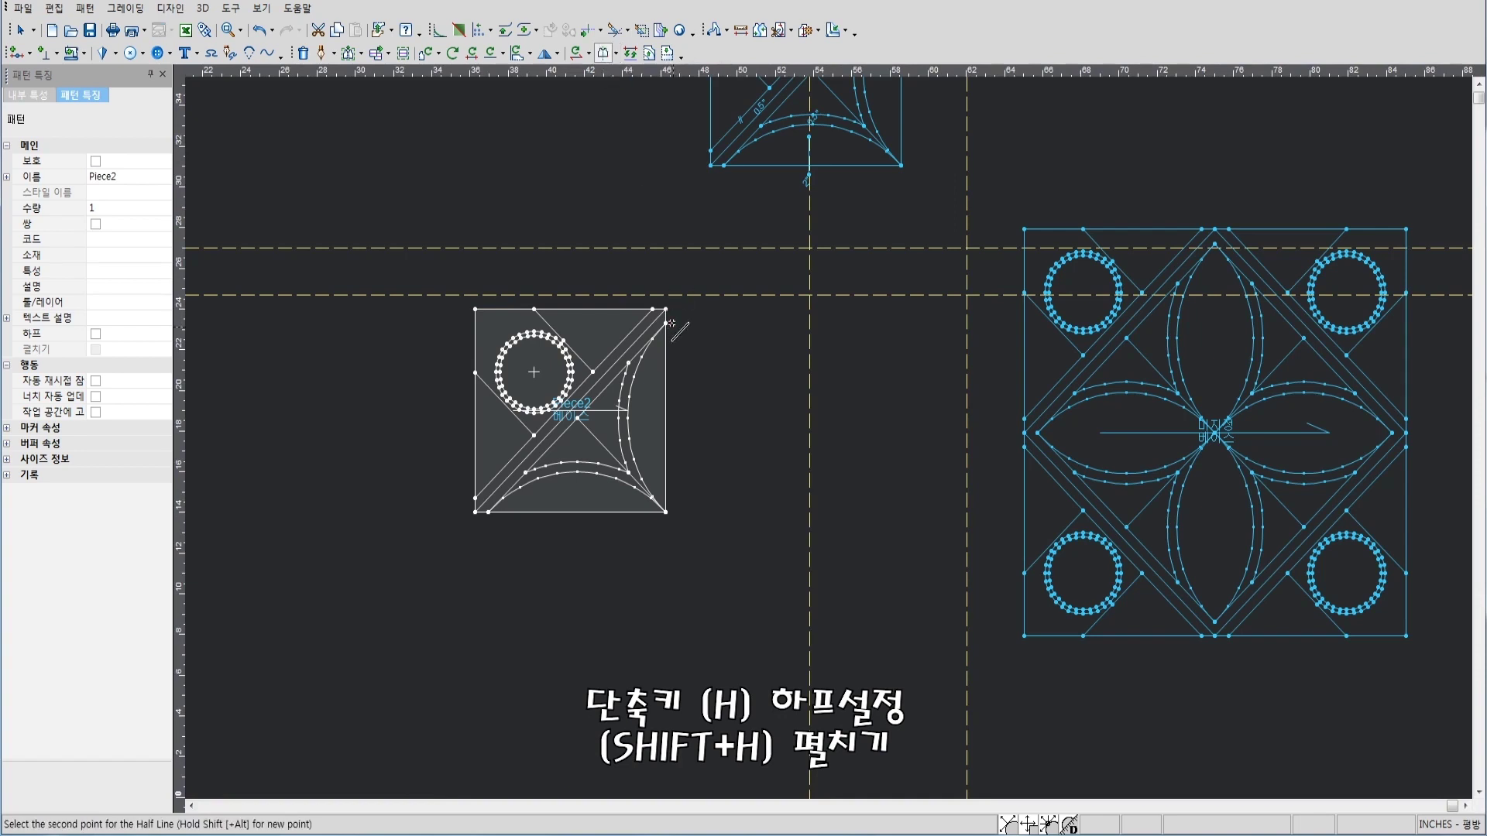
{"action": "left_click", "coordinate": [666, 512]}
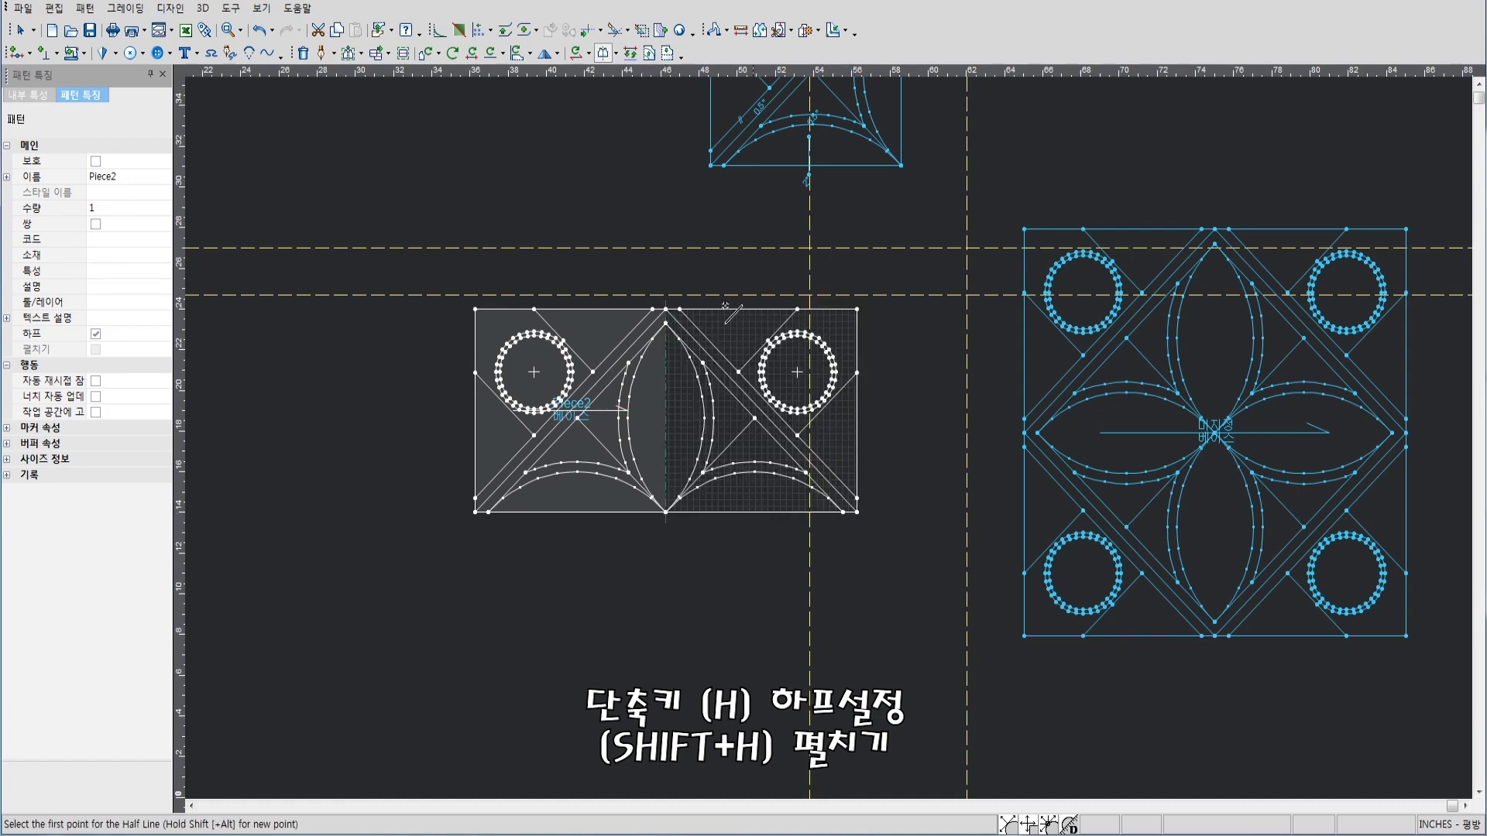
{"action": "right_click", "coordinate": [879, 354]}
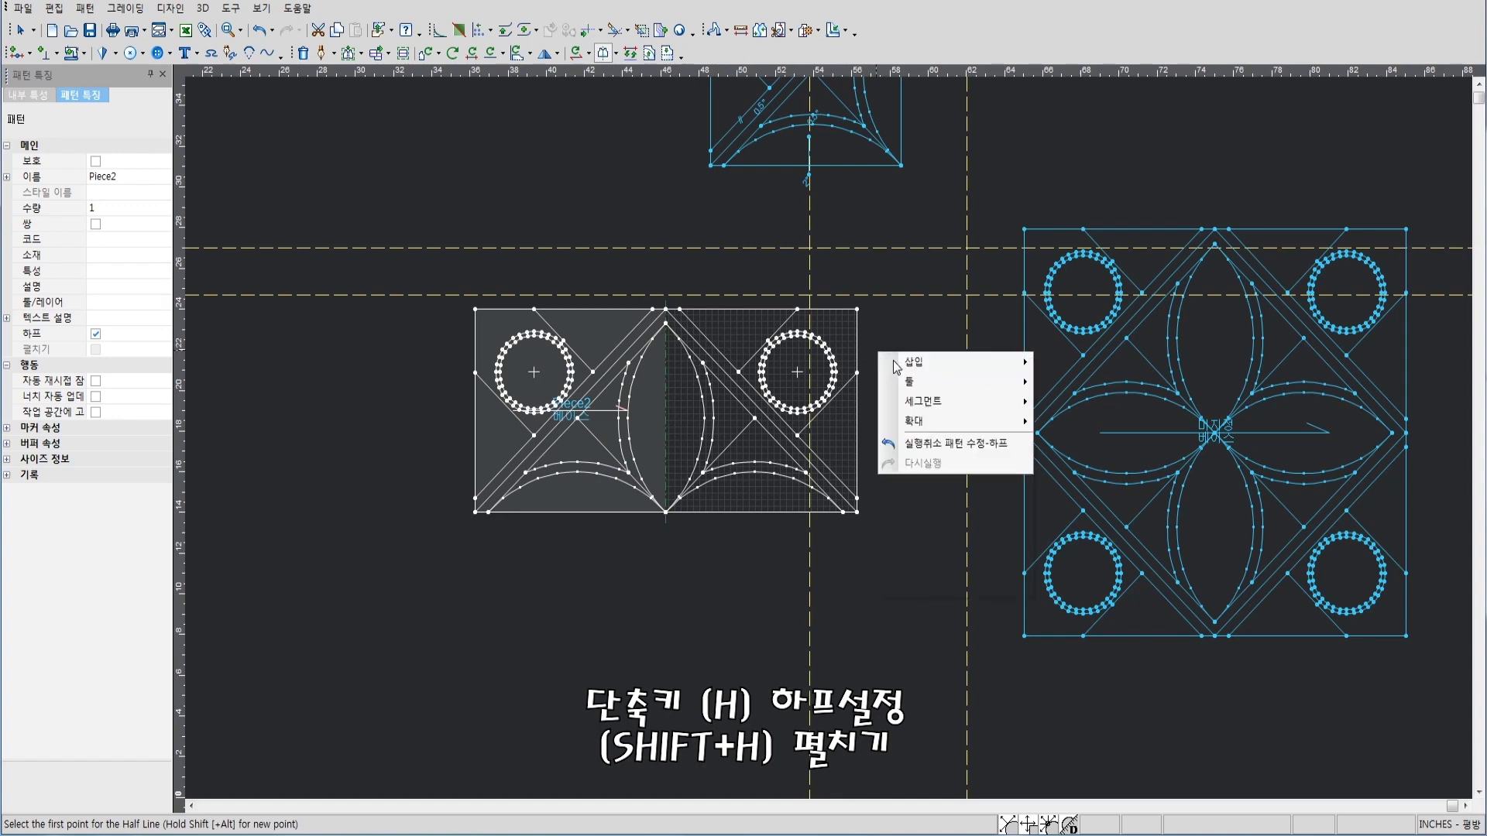
{"action": "left_click", "coordinate": [902, 360]}
Reposition the mirrored piece and unfold it with Shift+H into a double-width piece
{"action": "left_click", "coordinate": [654, 415]}
{"action": "mouse_move", "coordinate": [655, 414]}
{"action": "left_mouse_down"}
{"action": "mouse_move", "coordinate": [786, 443]}
{"action": "mouse_move", "coordinate": [596, 422]}
{"action": "left_mouse_up"}
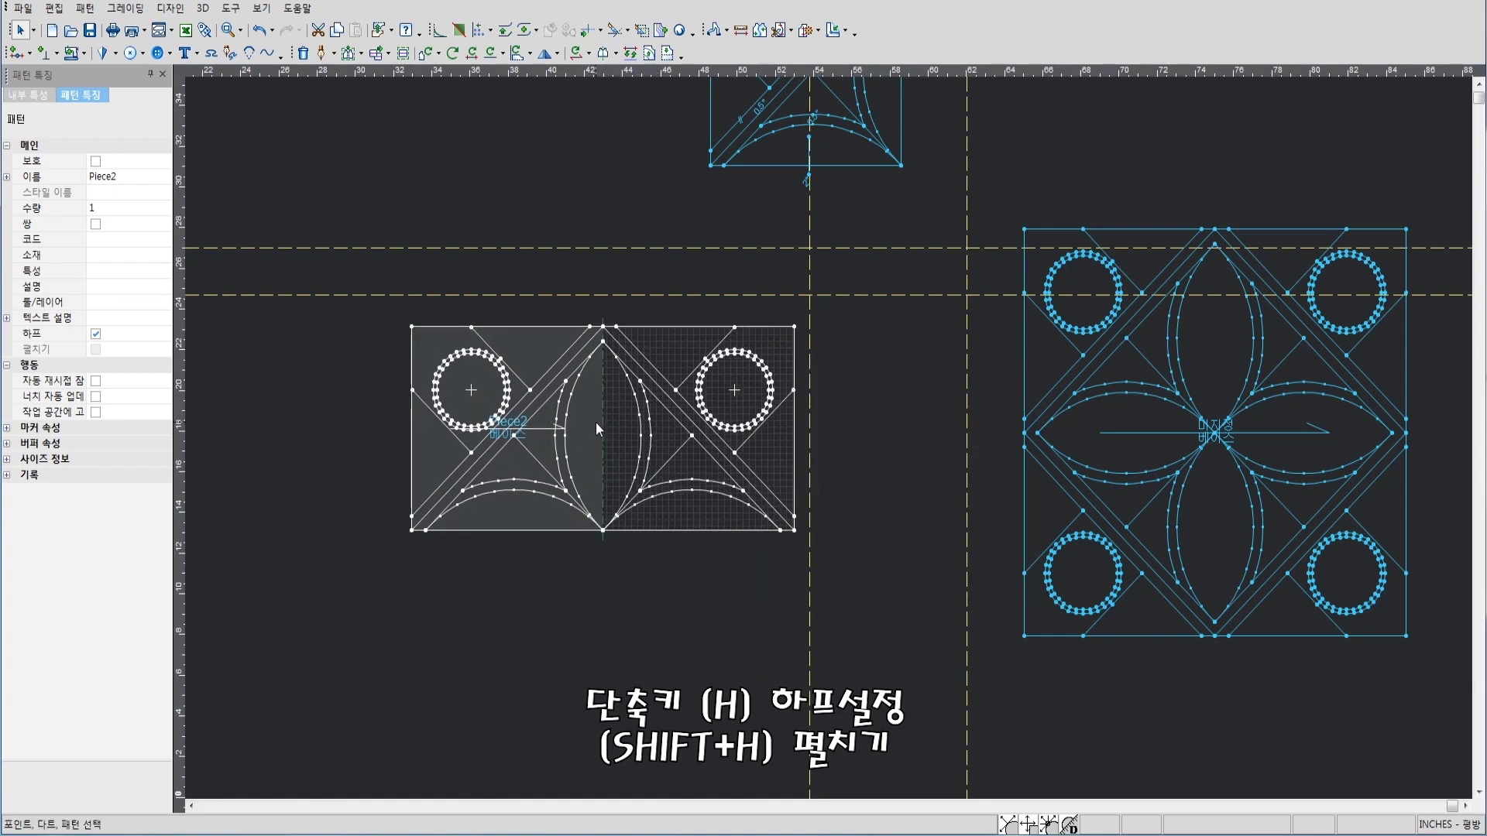
{"action": "scroll", "coordinate": [634, 435], "scroll_direction": "up", "scroll_amount": 2}
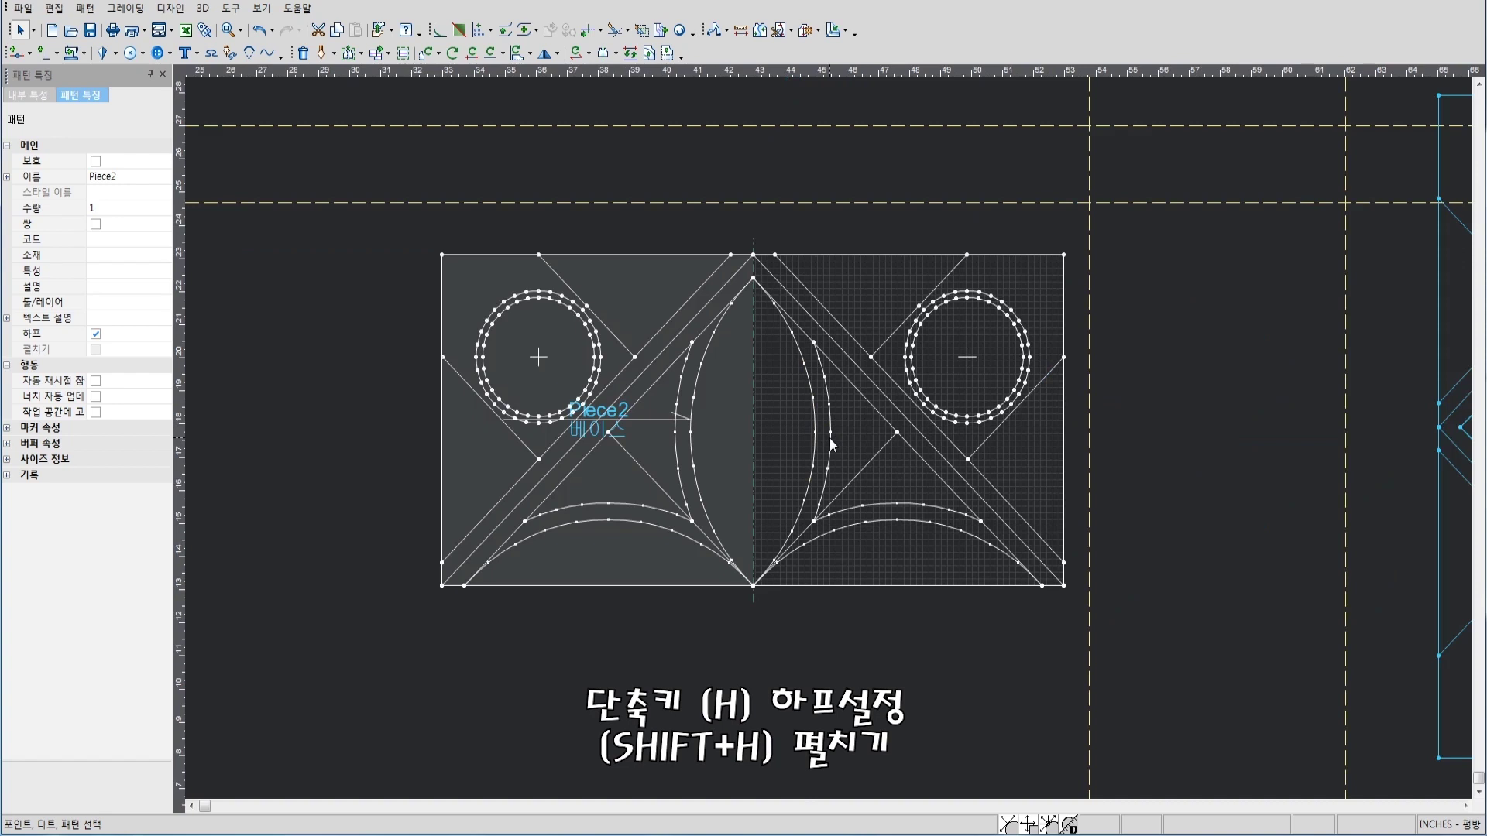
{"action": "key", "text": "shift+h"}
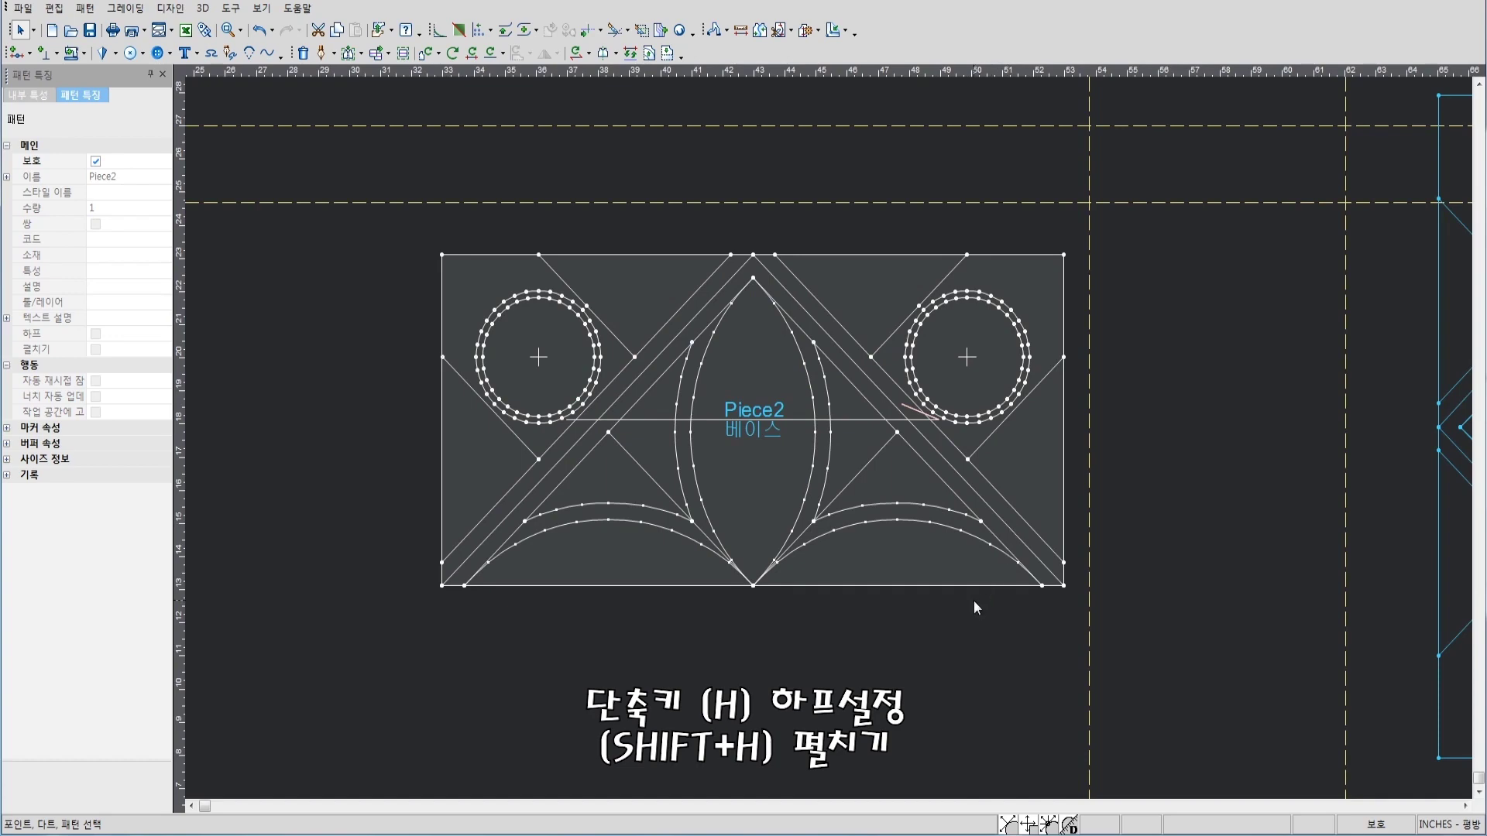
Set a half line on Piece2's bottom edge, removing protection, and unfold it into the full block
{"action": "key", "text": "h"}
{"action": "left_click", "coordinate": [912, 406]}
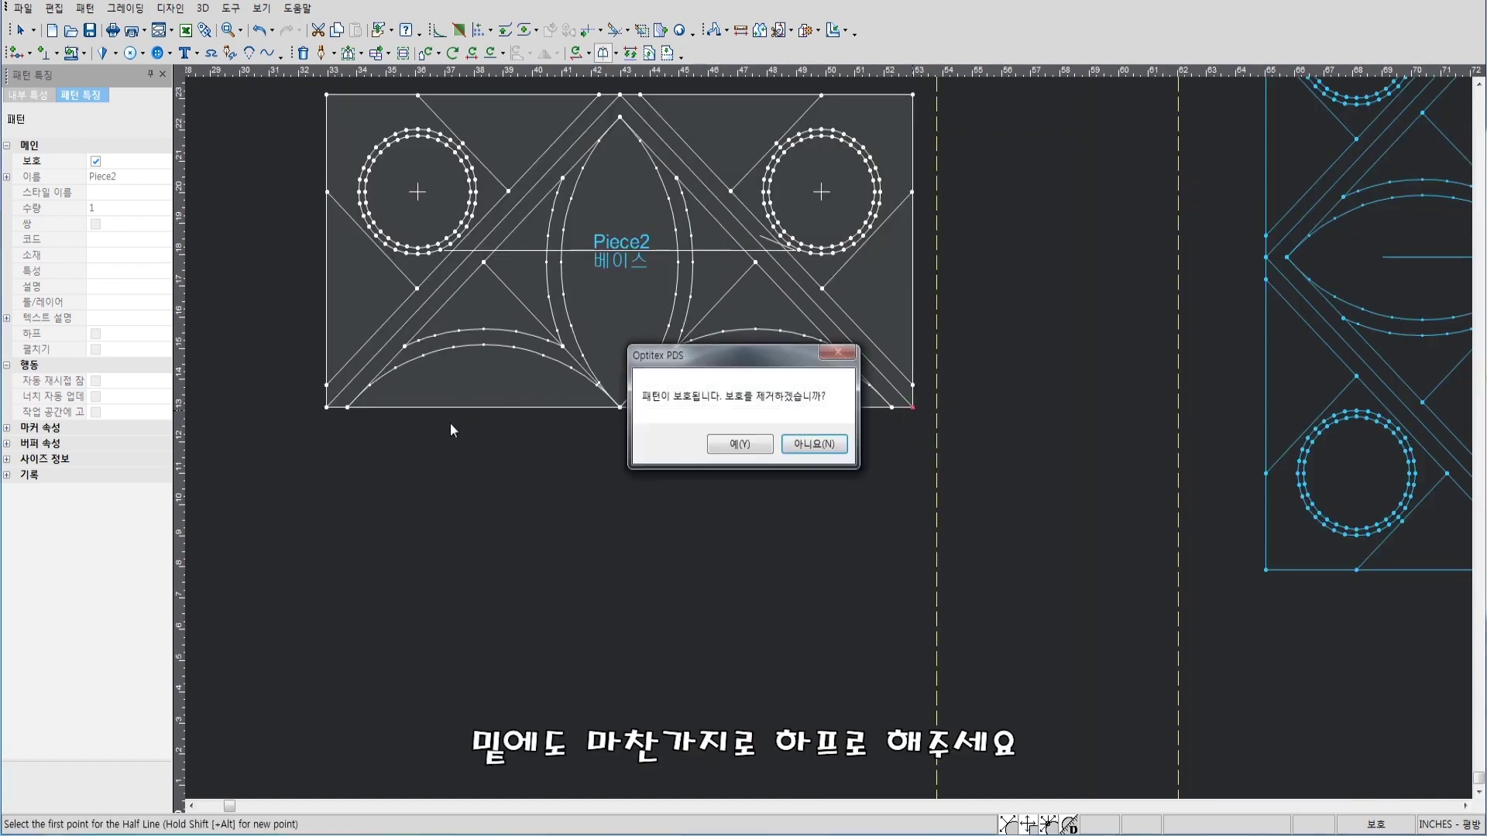
{"action": "left_click", "coordinate": [731, 447]}
{"action": "left_click", "coordinate": [327, 406]}
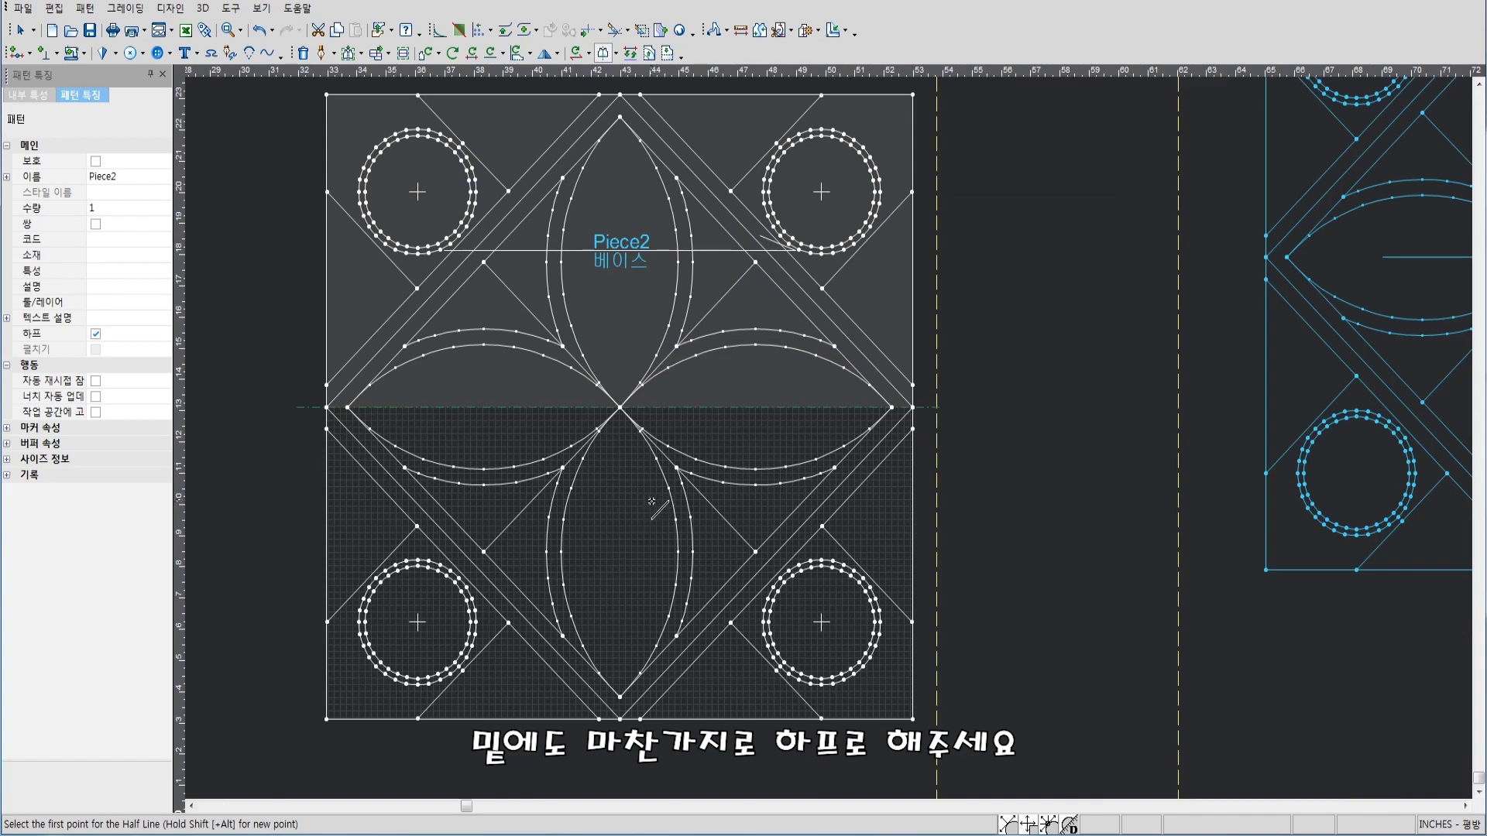
{"action": "left_click", "coordinate": [652, 500]}
{"action": "right_click", "coordinate": [997, 318]}
{"action": "key", "text": "Escape"}
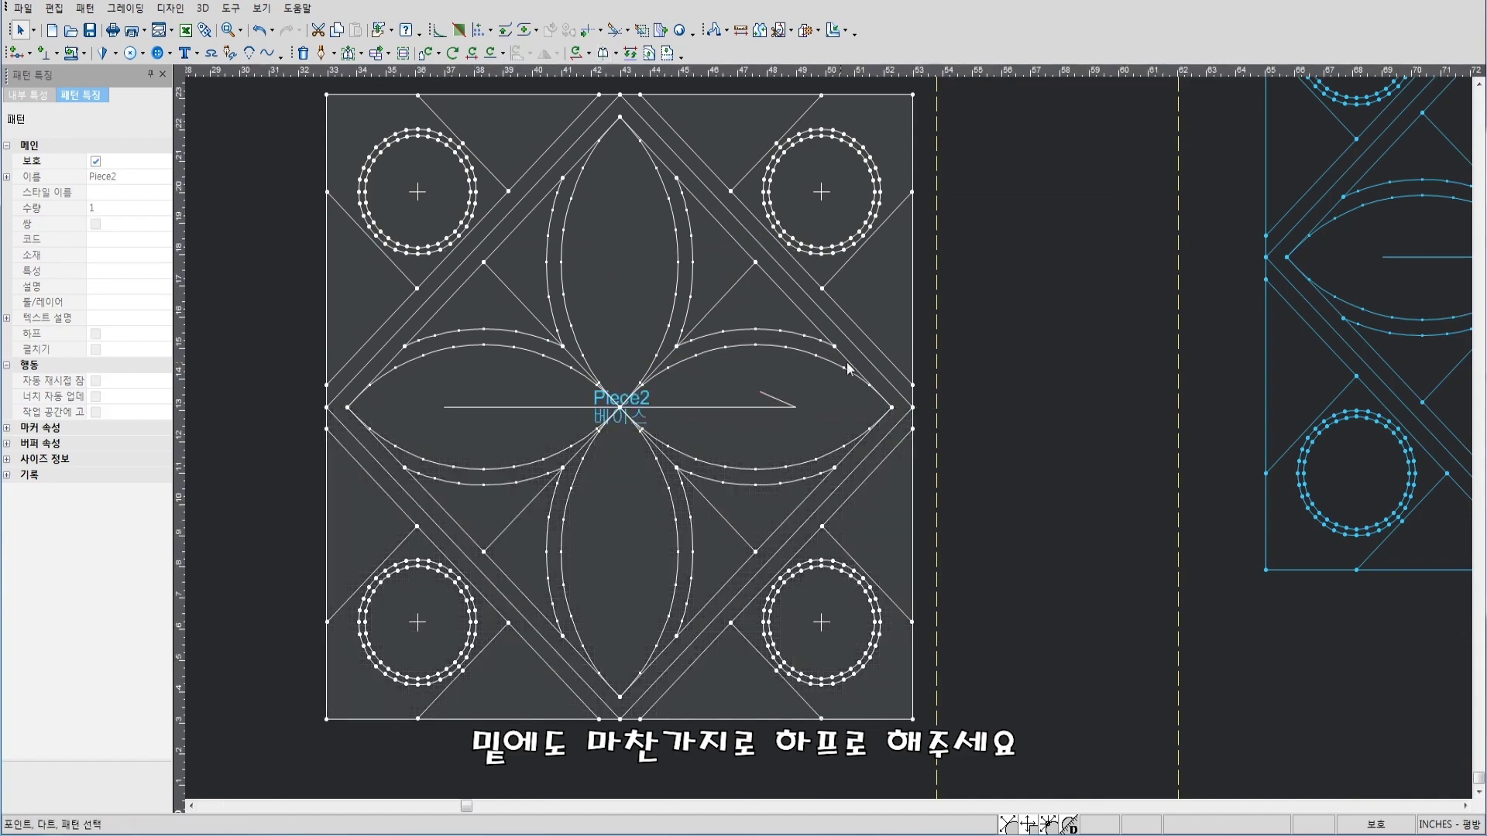
{"action": "key", "text": "Escape"}
Move the finished four-ring block beside the reference flower block and compare them
{"action": "scroll", "coordinate": [827, 422], "scroll_direction": "down", "scroll_amount": 3}
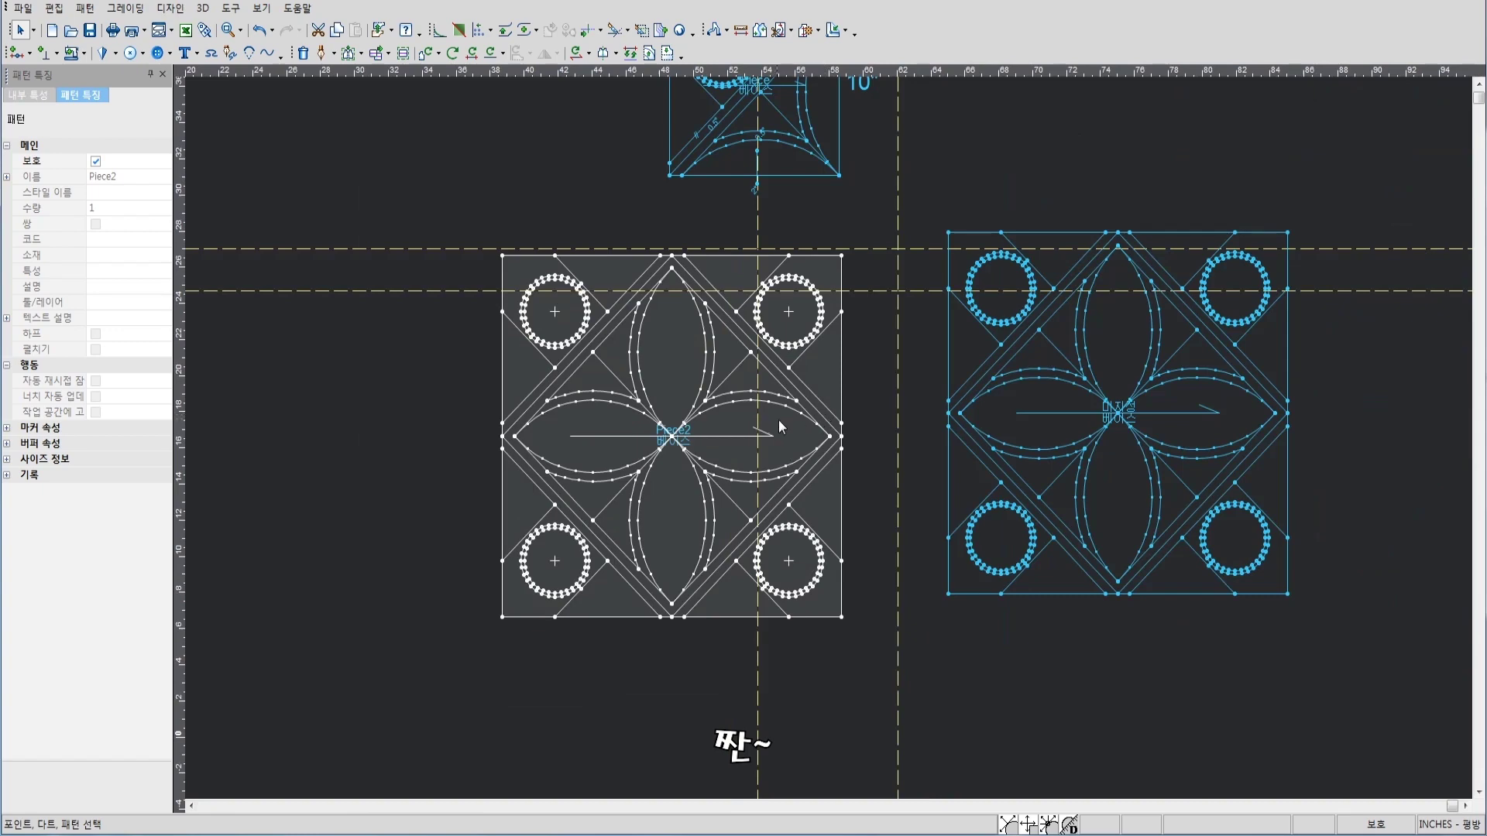
{"action": "left_click_drag", "start_coordinate": [778, 420], "coordinate": [835, 392]}
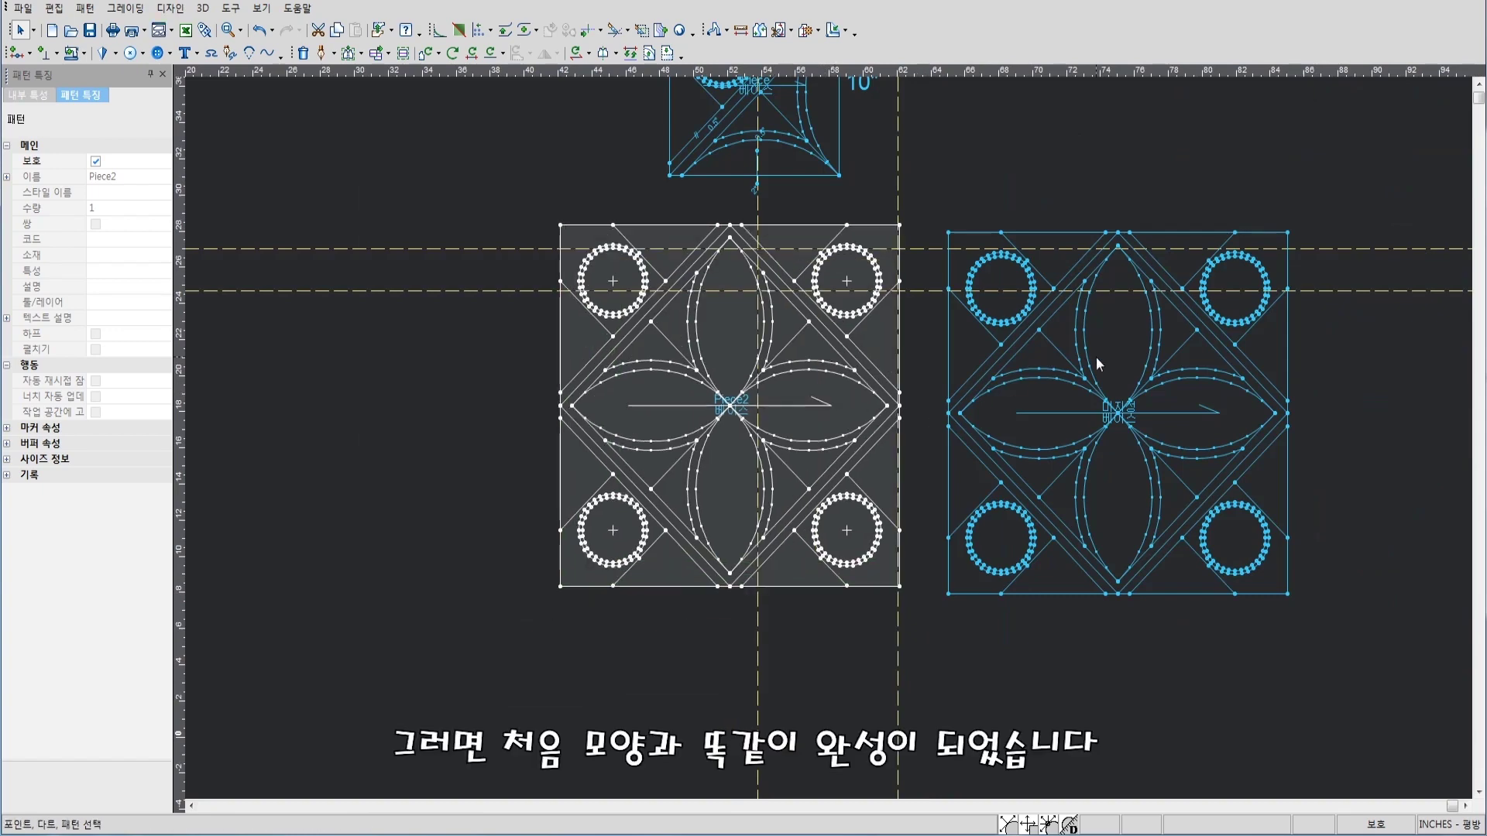
{"action": "scroll", "coordinate": [1096, 359], "scroll_direction": "up", "scroll_amount": 1}
{"action": "left_click", "coordinate": [988, 426]}
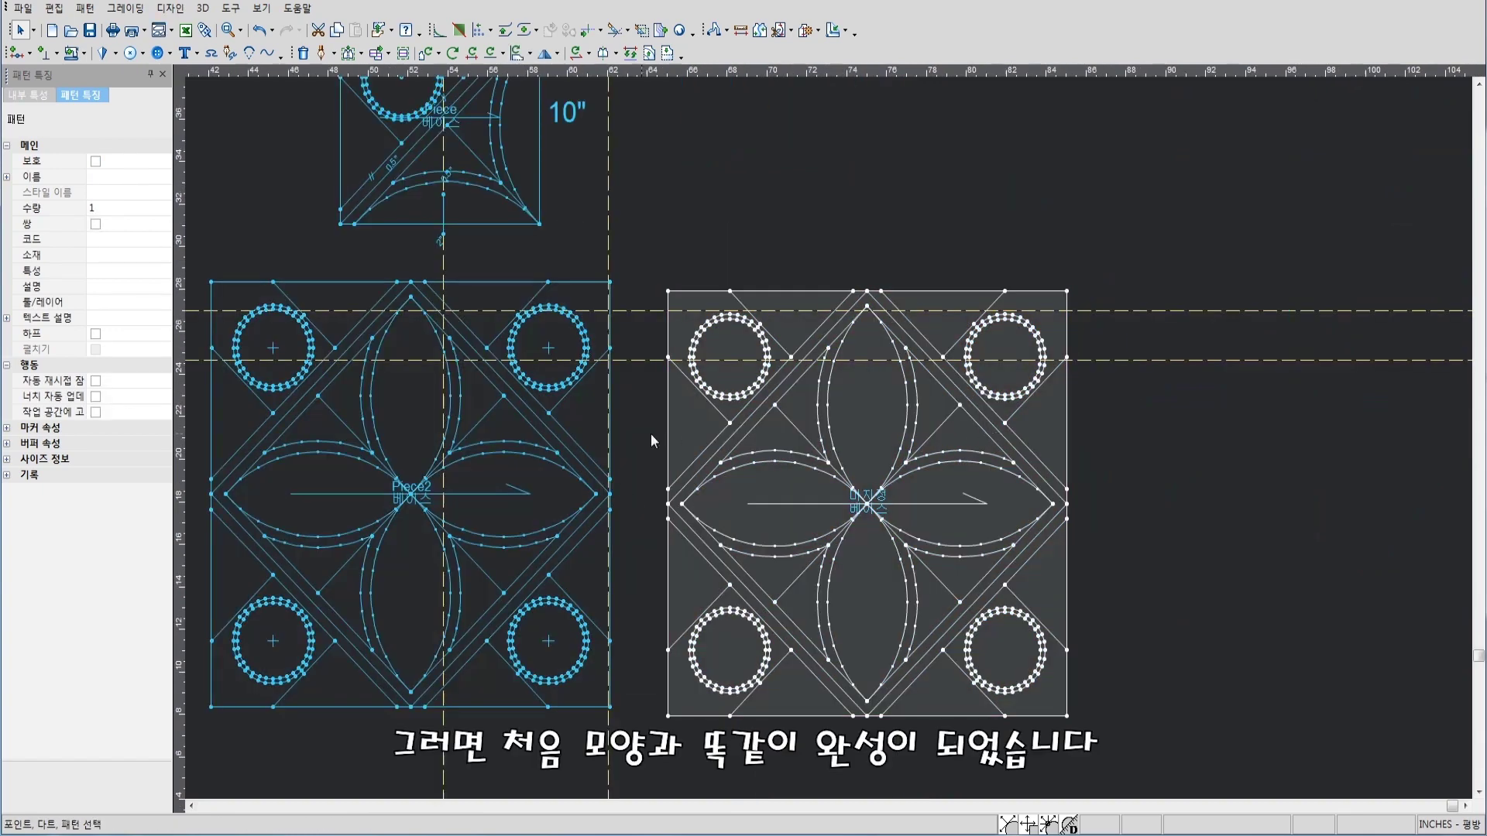
{"action": "left_click", "coordinate": [592, 422]}
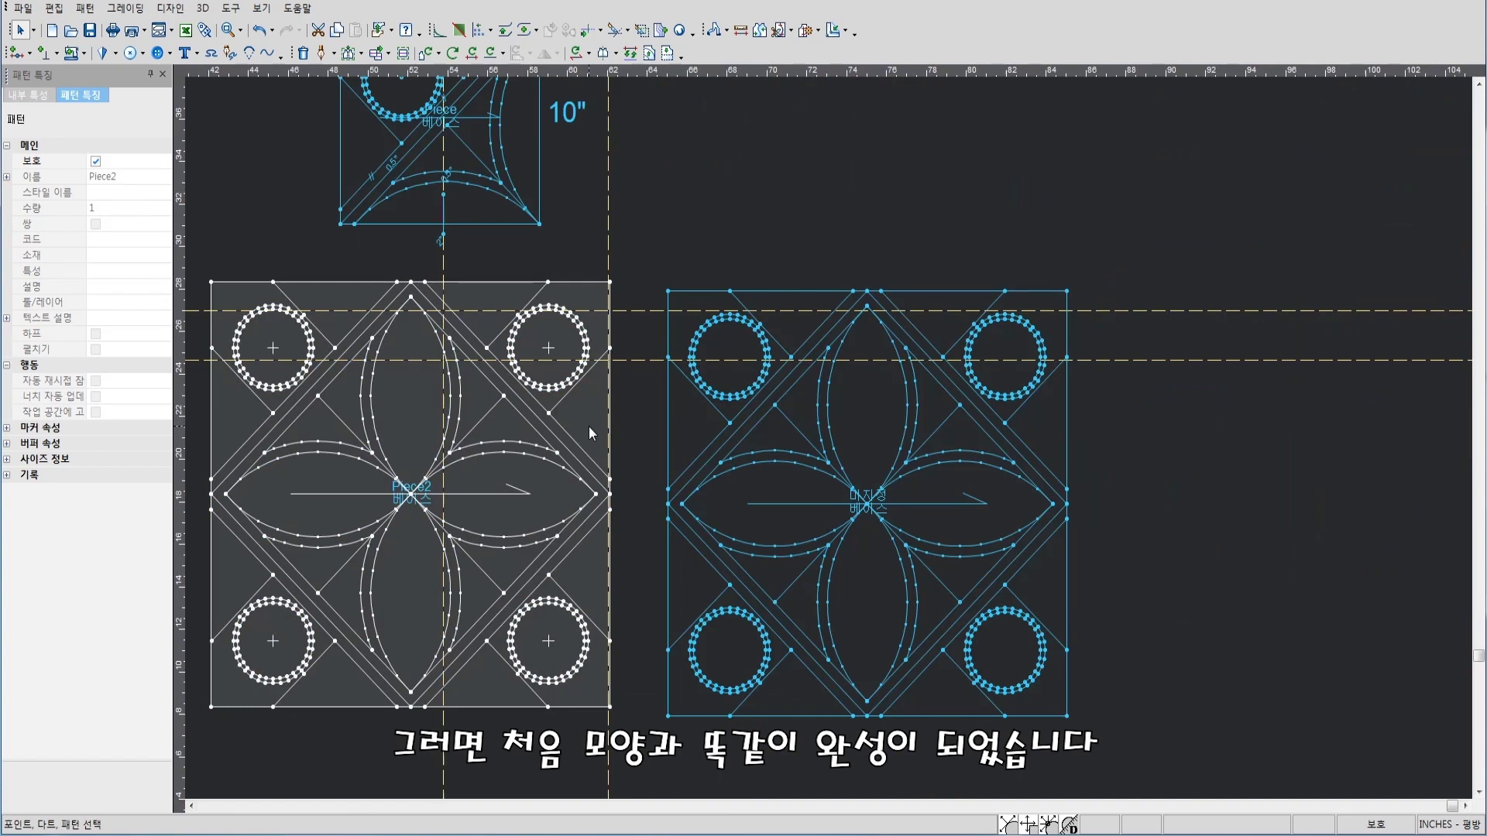